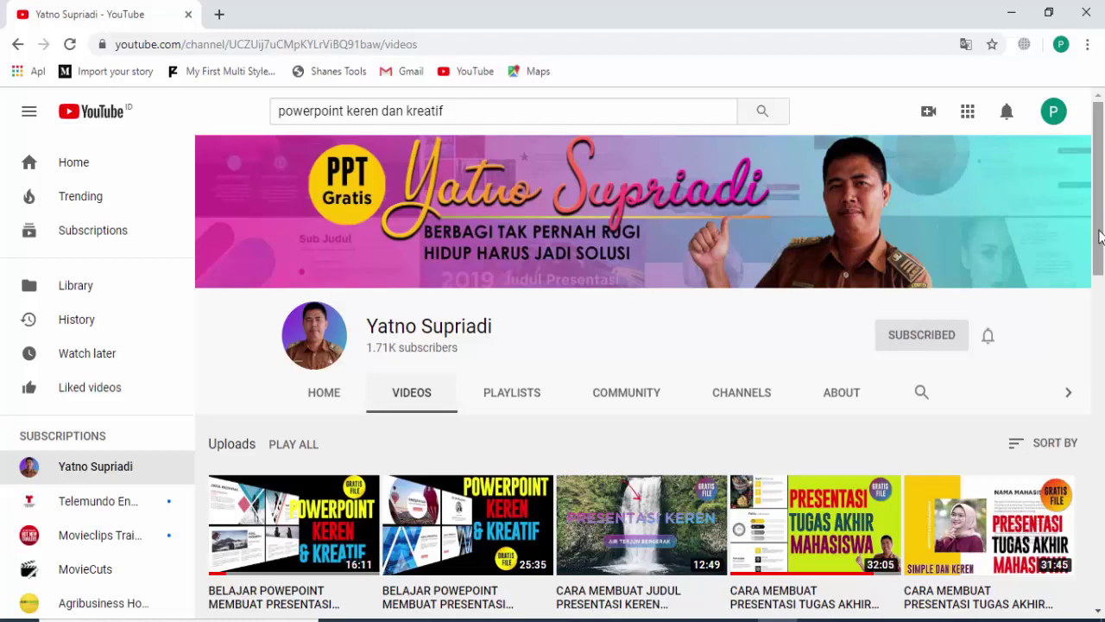
# Scroll through the finished deck and step from slide 2 down to slide 4
pyautogui.moveTo(1101, 236)
pyautogui.mouseDown()
pyautogui.moveTo(1102, 265)
pyautogui.moveTo(1101, 231)
pyautogui.mouseUp()
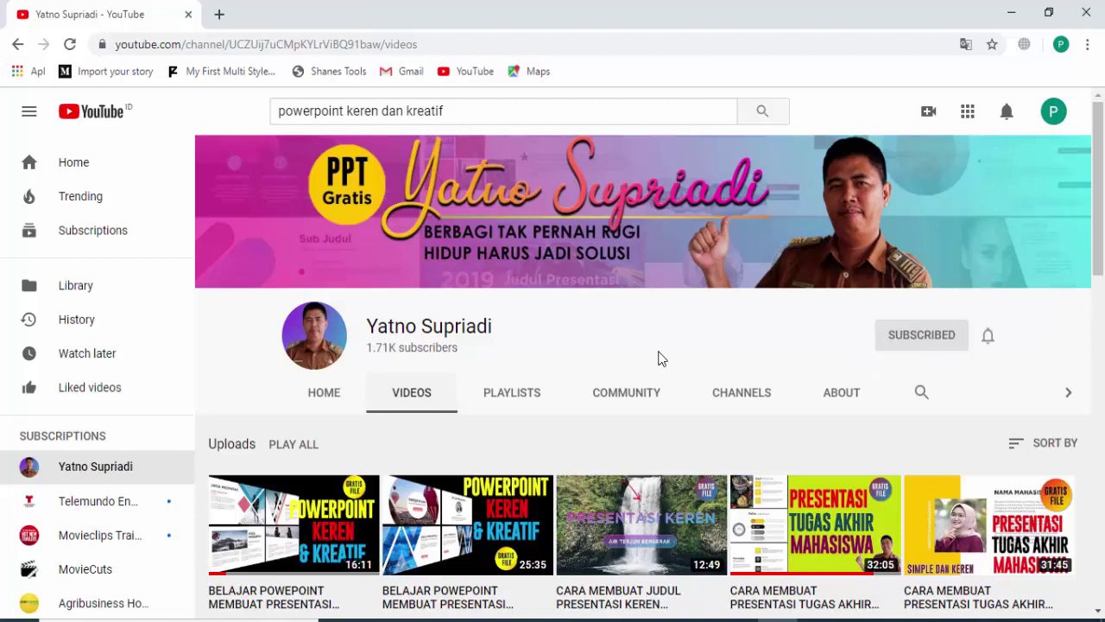
pyautogui.scroll(-1, 657, 359)
pyautogui.scroll(-1, 658, 358)
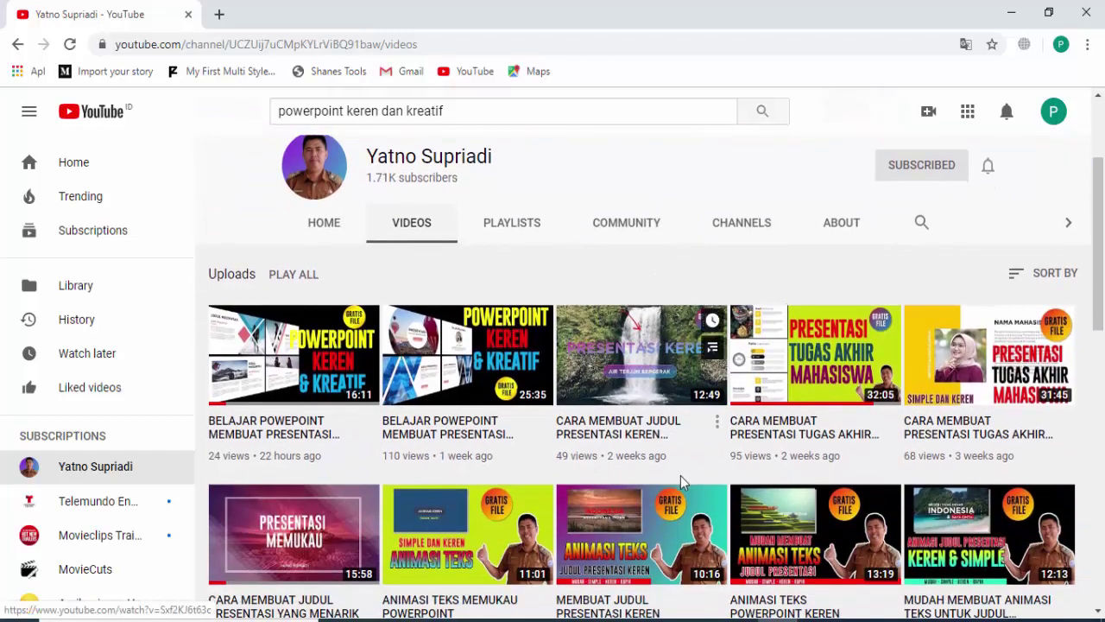
pyautogui.scroll(-1, 699, 481)
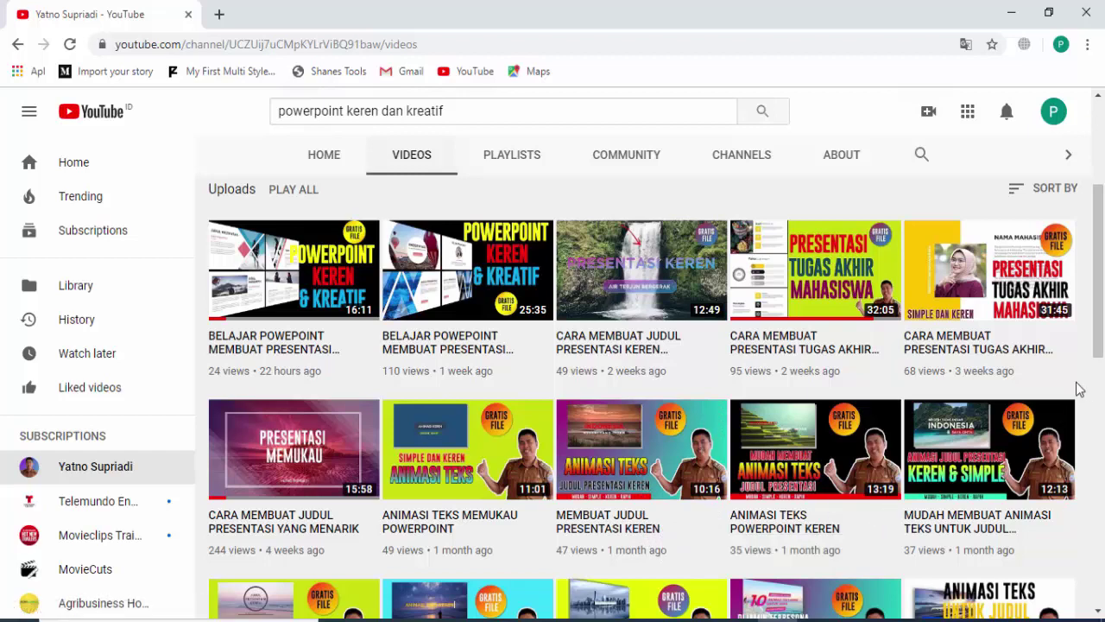
pyautogui.moveTo(1101, 326); pyautogui.dragTo(1103, 227)
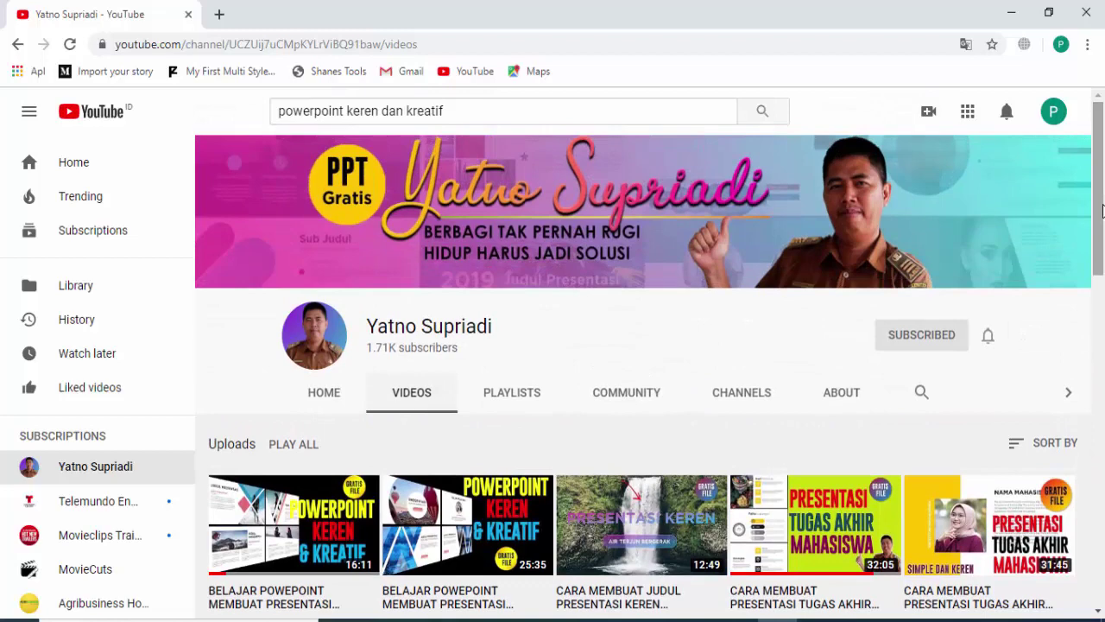
pyautogui.moveTo(1100, 199)
pyautogui.mouseDown()
pyautogui.moveTo(1103, 311)
pyautogui.moveTo(1099, 192)
pyautogui.mouseUp()
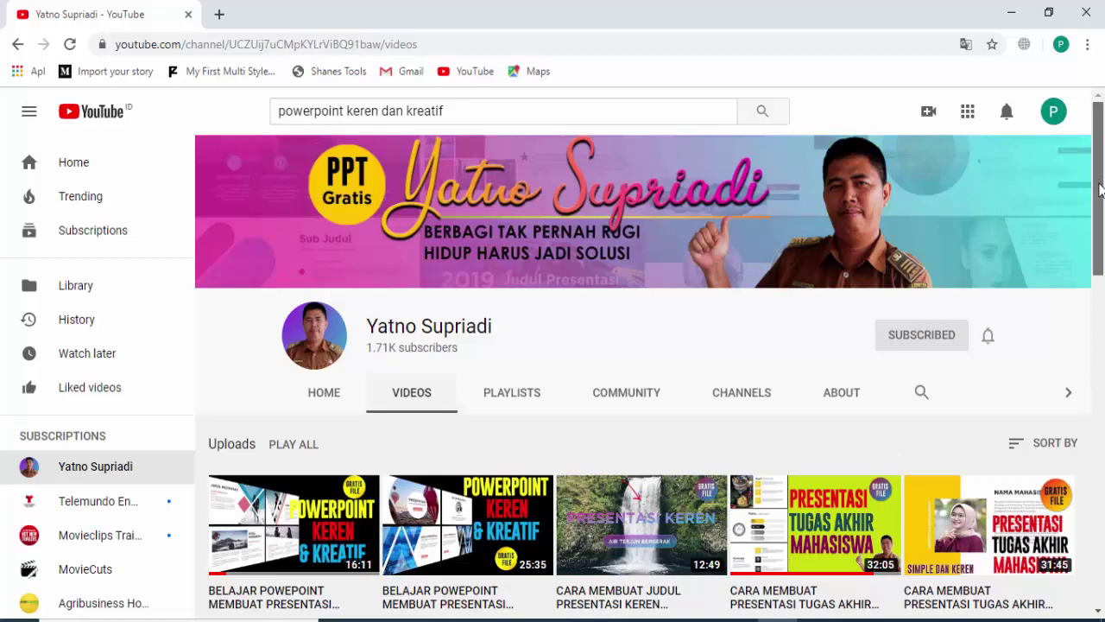
pyautogui.moveTo(1099, 182); pyautogui.dragTo(1102, 244)
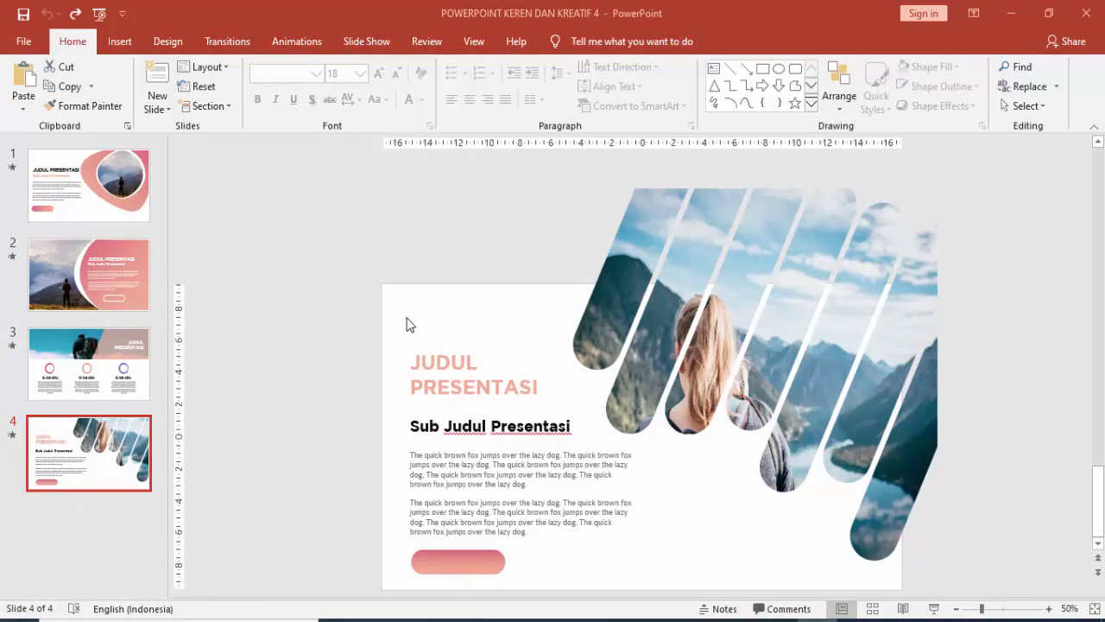
pyautogui.click(134, 293)
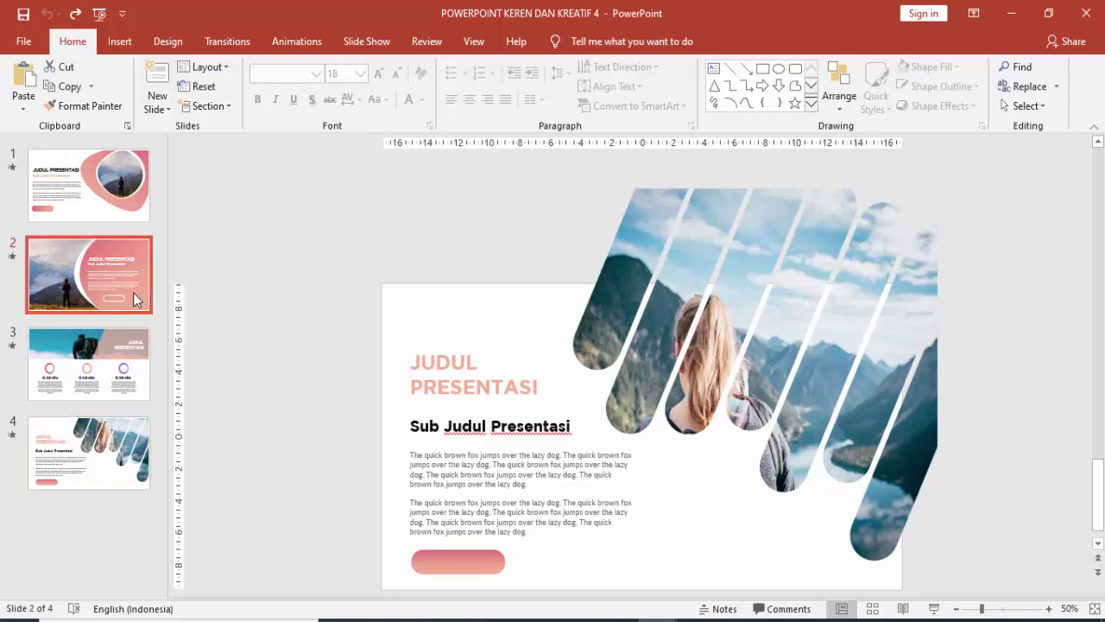
pyautogui.press('Down')
pyautogui.press('Down')
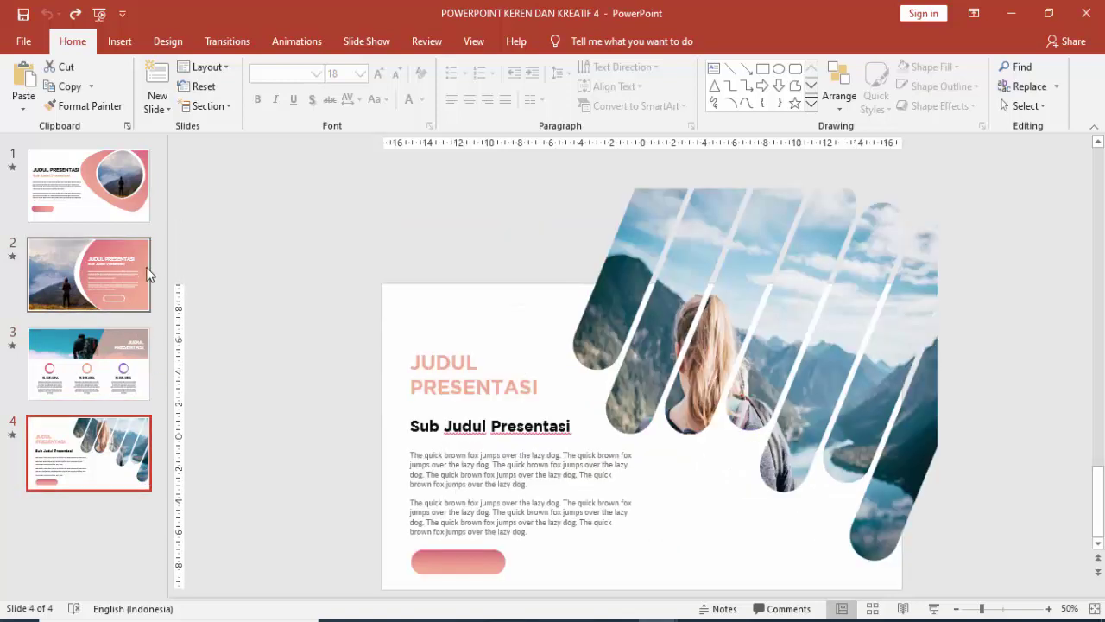
# Click through slides 1–4 again, return to slide 1 and select the dark pink sample
pyautogui.click(123, 207)
pyautogui.click(121, 276)
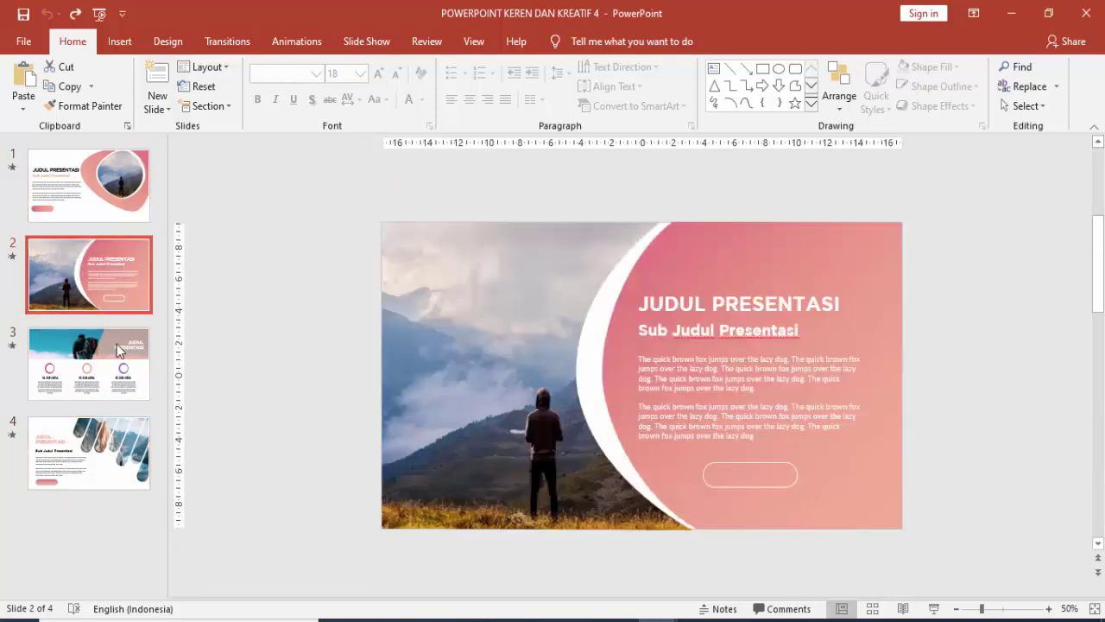
pyautogui.click(116, 346)
pyautogui.click(123, 445)
pyautogui.click(133, 263)
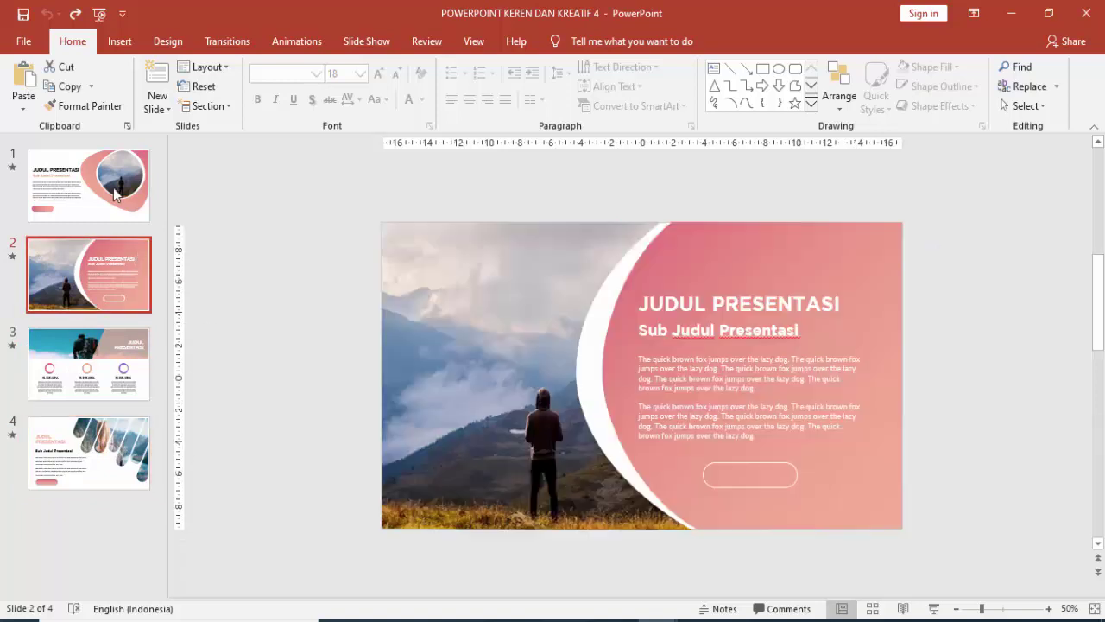
pyautogui.click(138, 191)
pyautogui.click(361, 182)
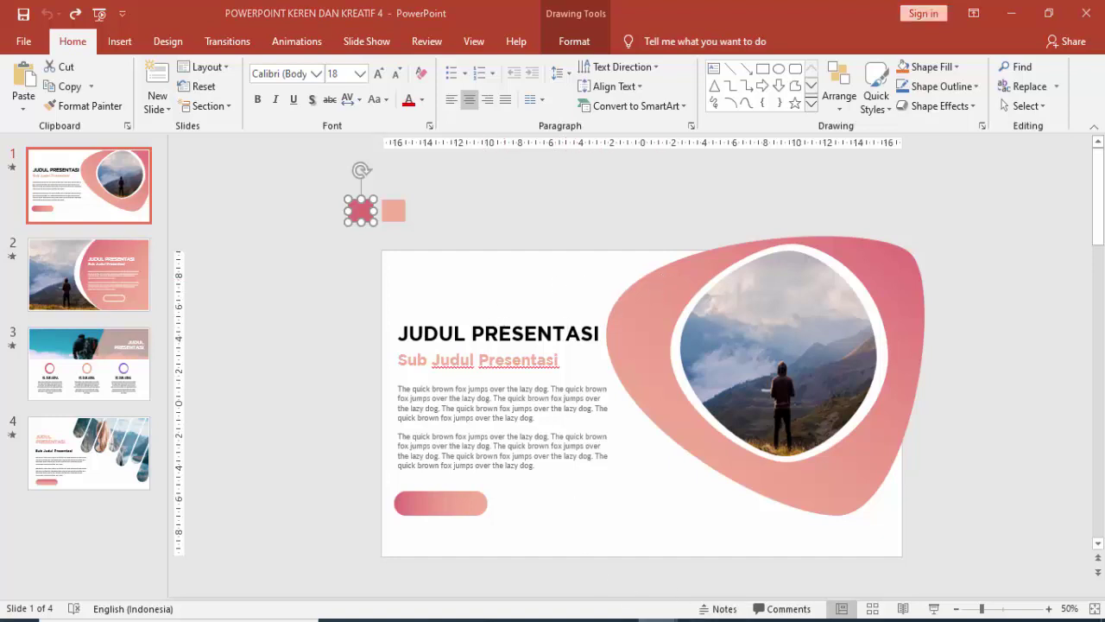
# In Presentation1, delete the title and subtitle placeholders to leave an empty slide
pyautogui.click(658, 618)
pyautogui.click(723, 568)
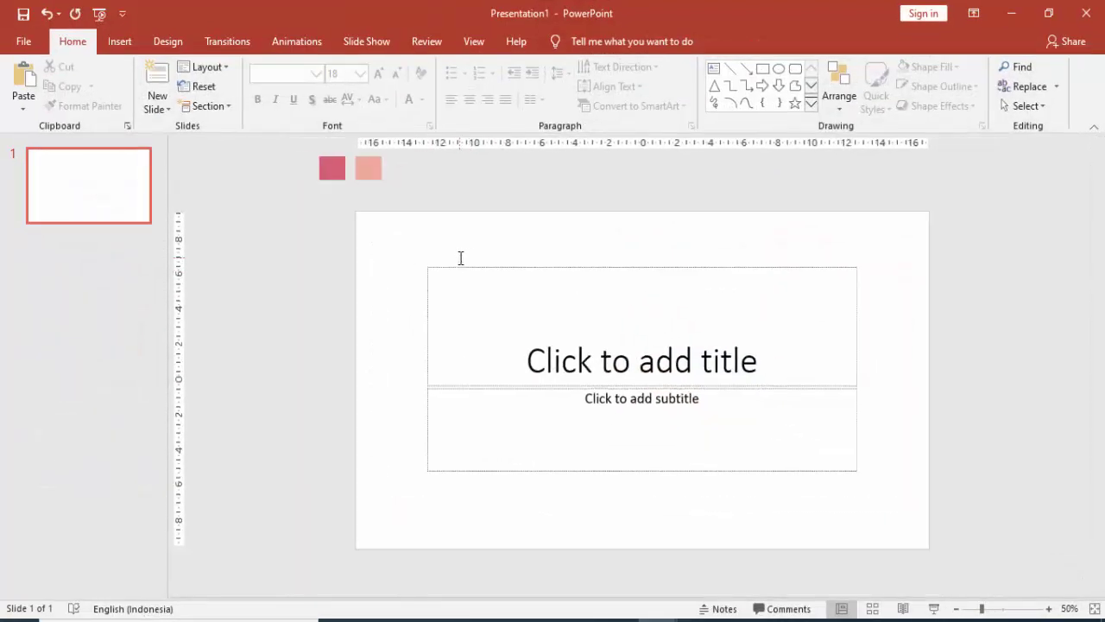
pyautogui.click(549, 273)
pyautogui.press('Delete')
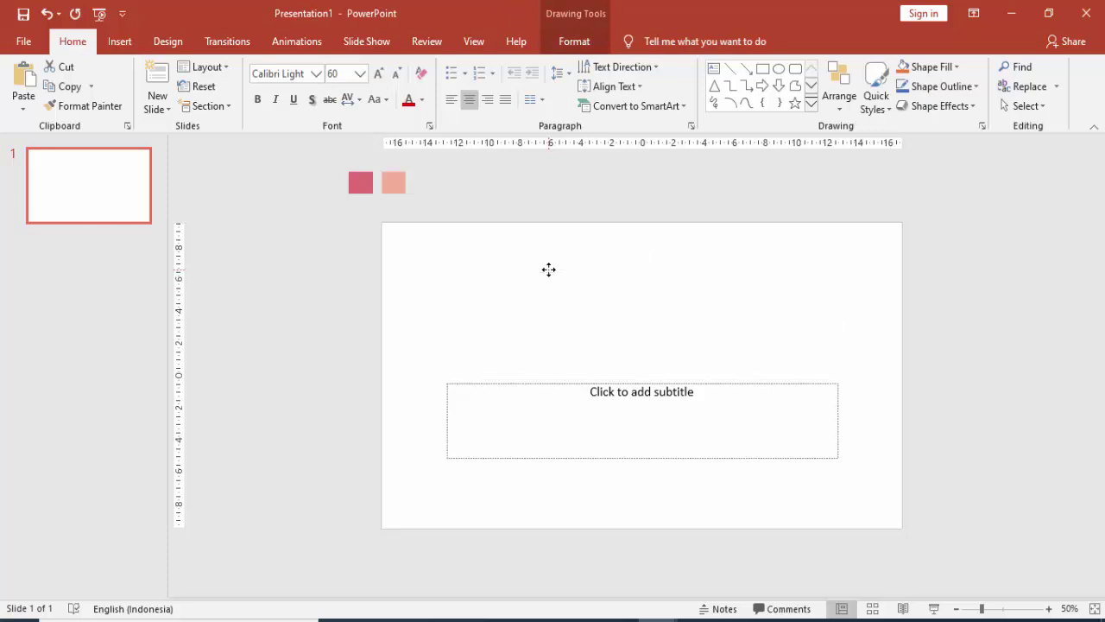
pyautogui.click(570, 381)
pyautogui.press('Delete')
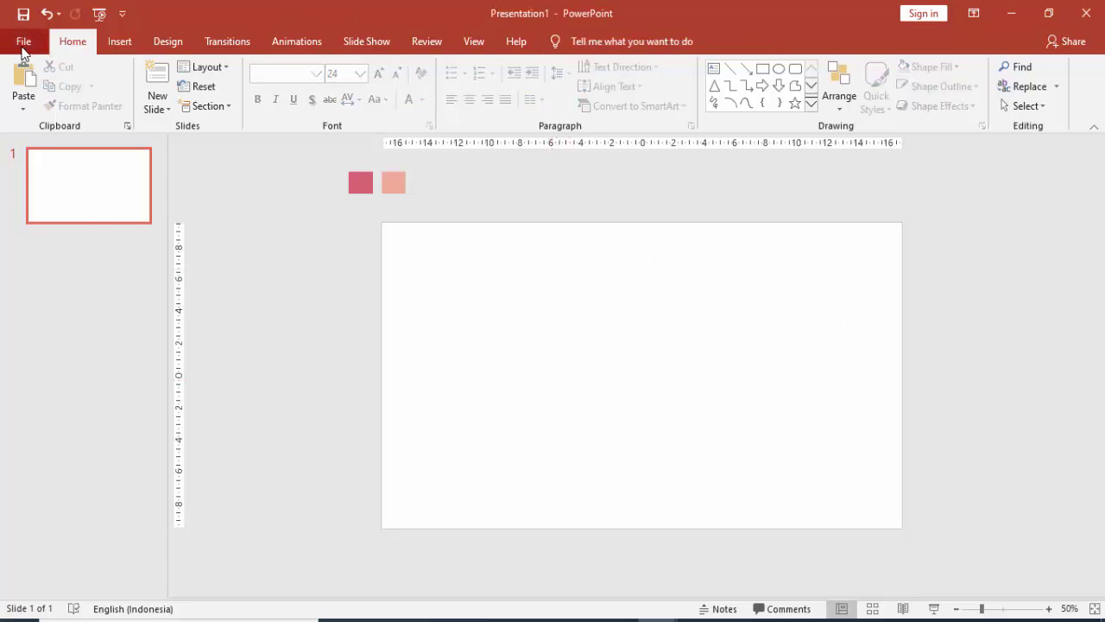
# Close the POWERPOINT KEREN DAN KREATIF 4 reference deck
pyautogui.click(26, 41)
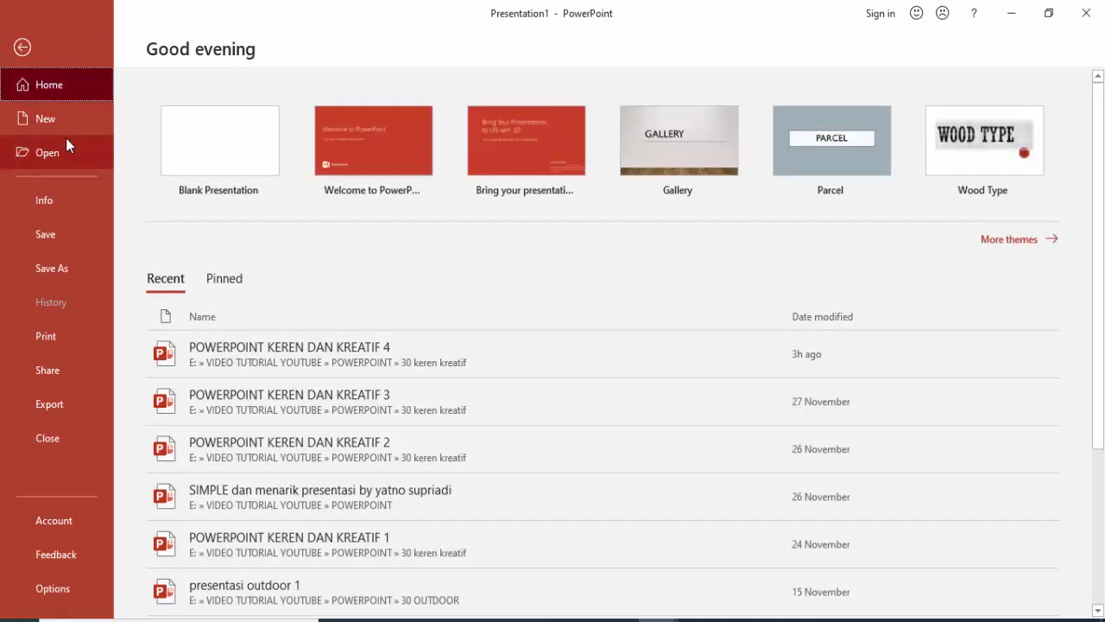
pyautogui.press('Escape')
pyautogui.moveTo(661, 618)
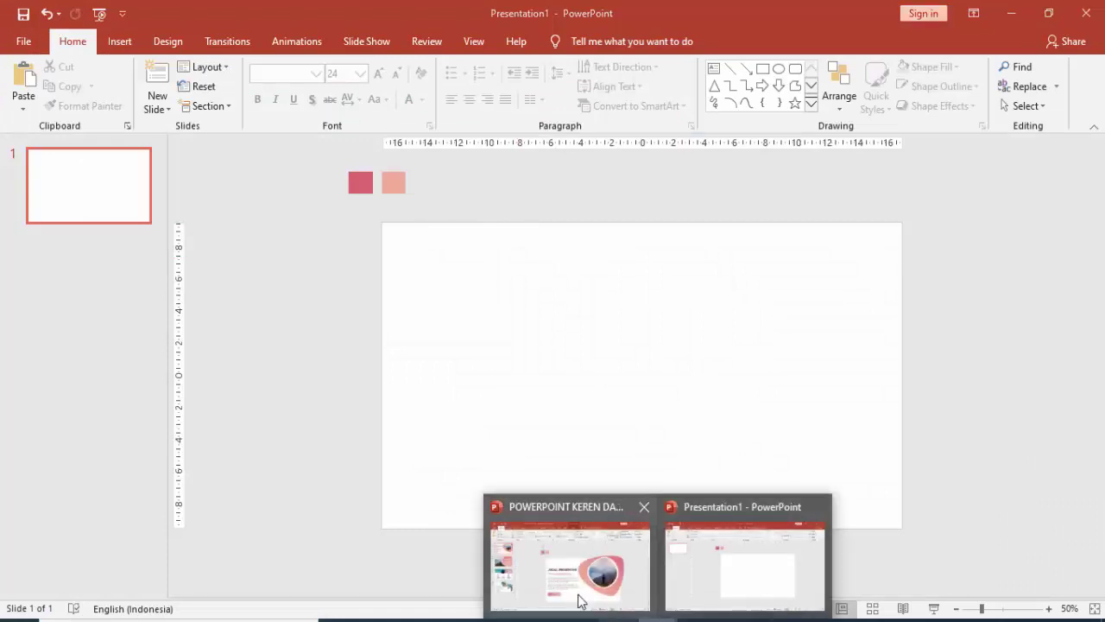
pyautogui.click(579, 596)
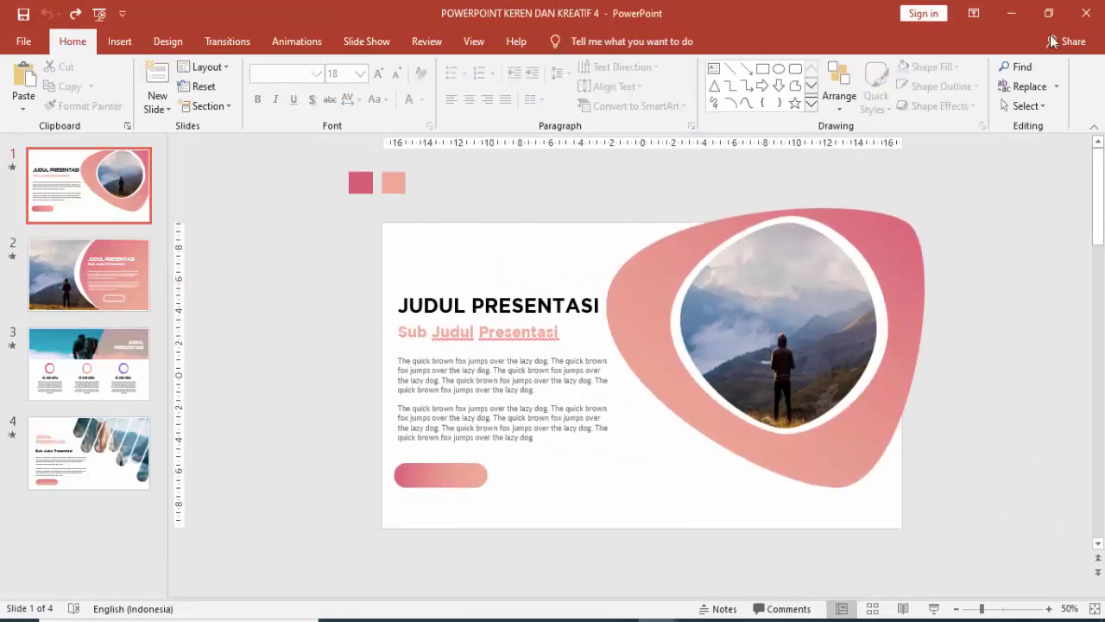
pyautogui.click(1085, 15)
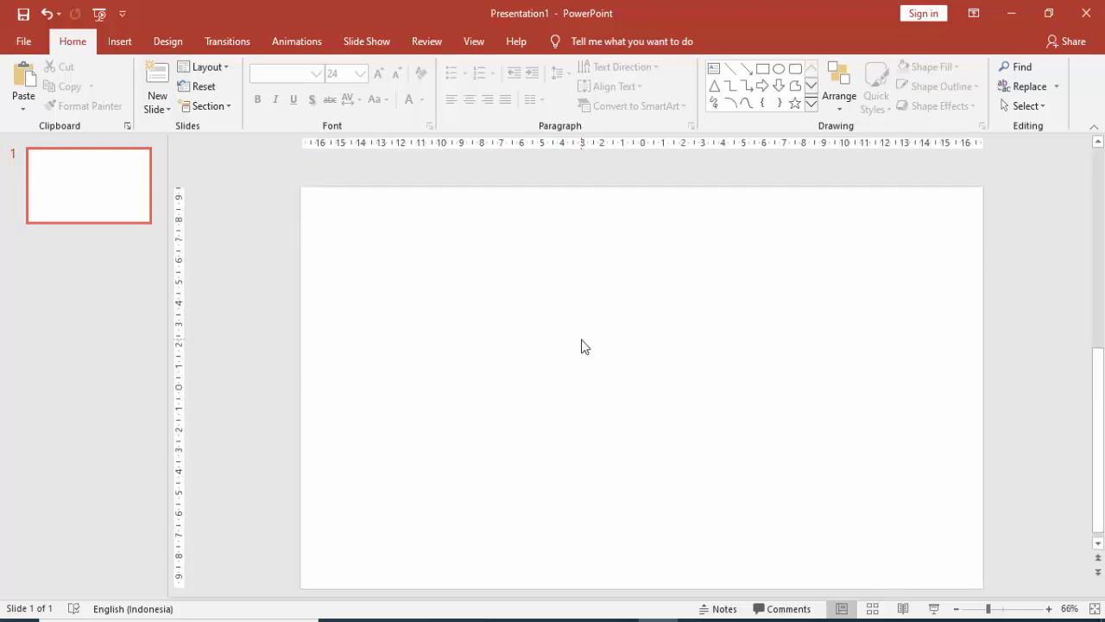
# Move the dark and light pink samples above the slide's top-left corner
pyautogui.click(362, 184)
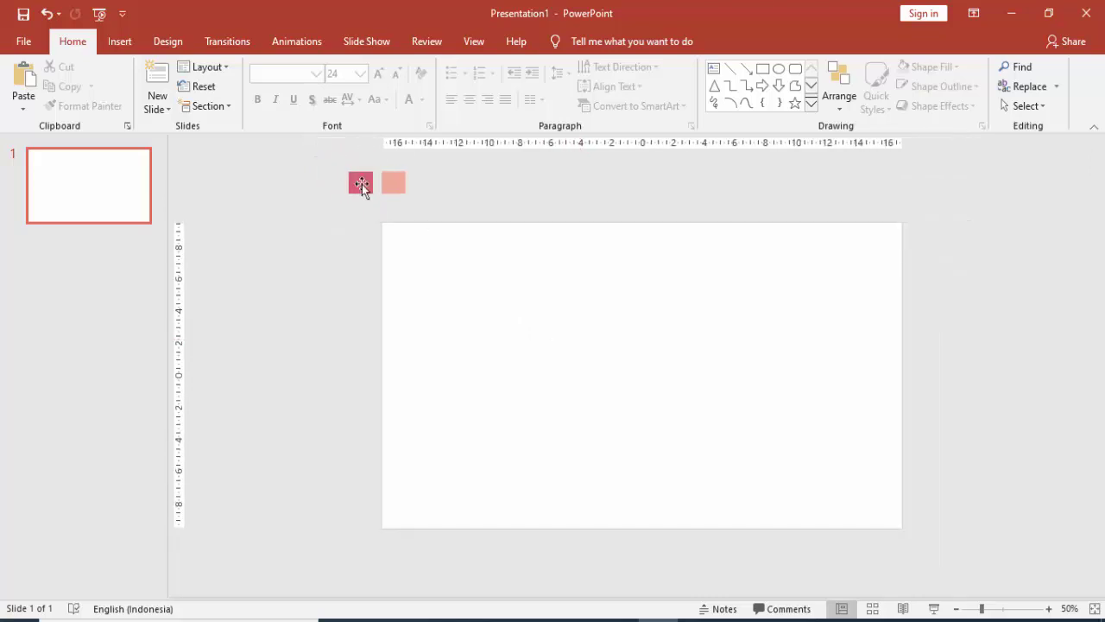
pyautogui.keyDown('shift'); pyautogui.click(398, 215); pyautogui.keyUp('shift')
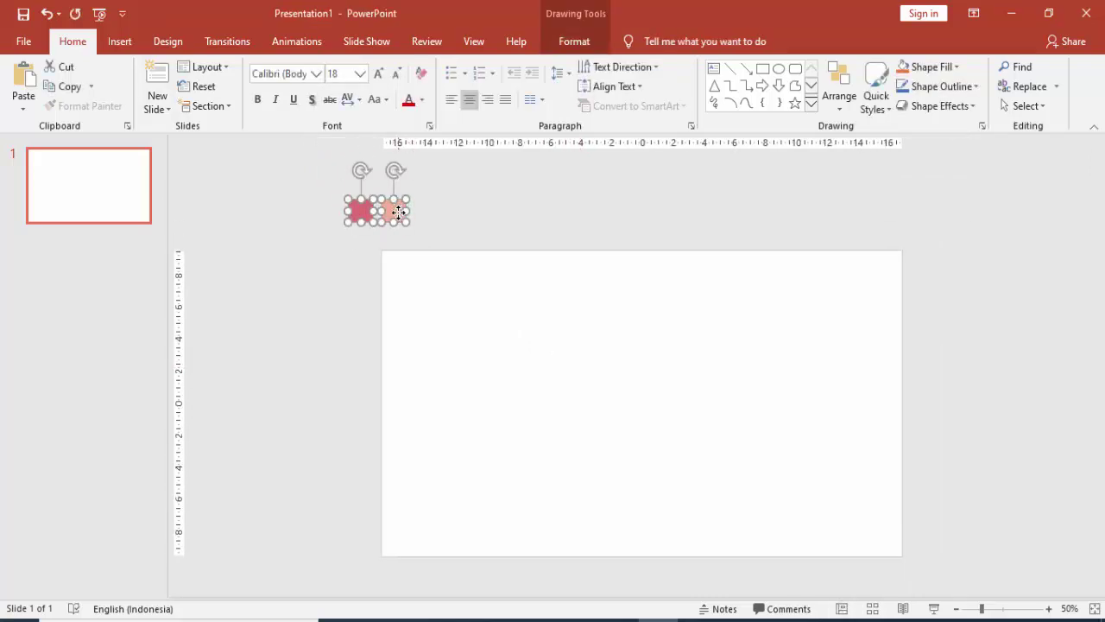
pyautogui.moveTo(398, 215); pyautogui.dragTo(422, 206)
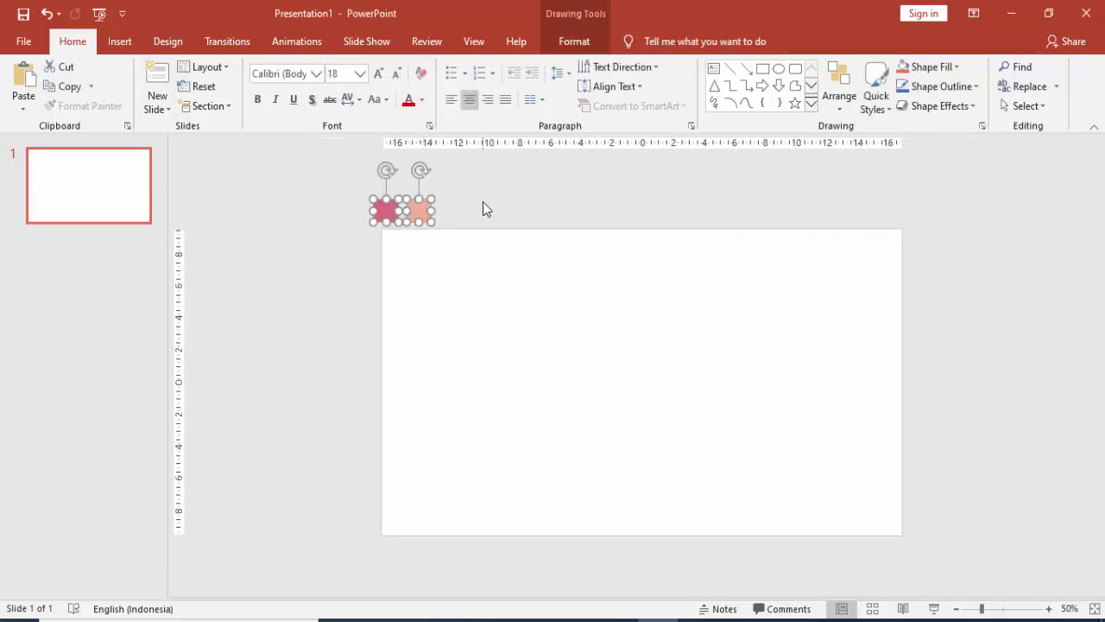
pyautogui.click(474, 269)
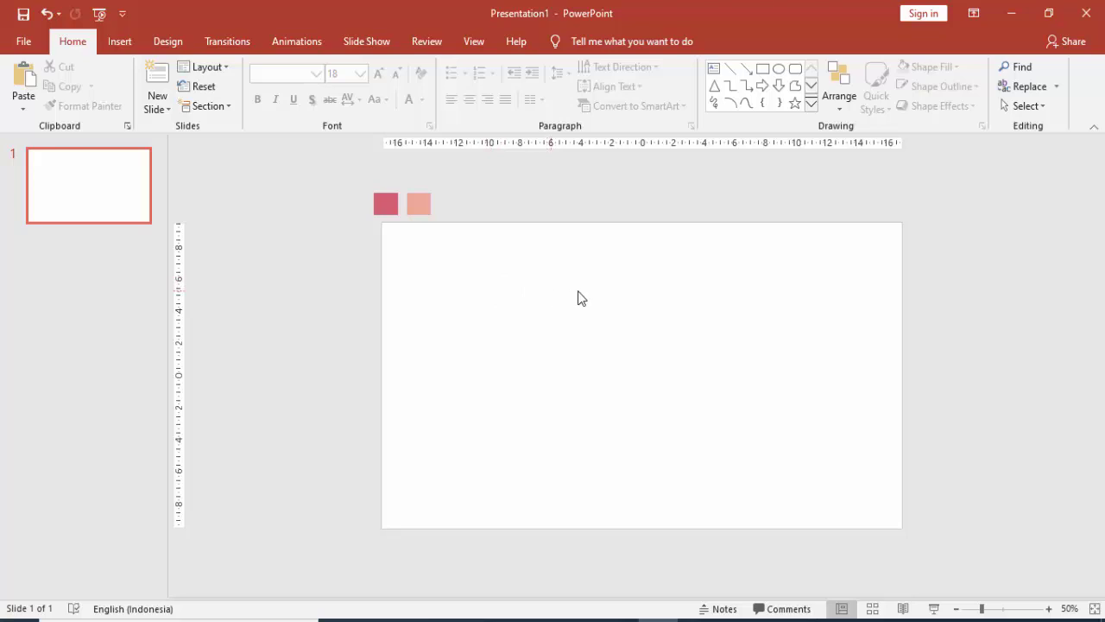
# Draw a rectangle over the slide's right half, widened slightly to the left
pyautogui.click(119, 41)
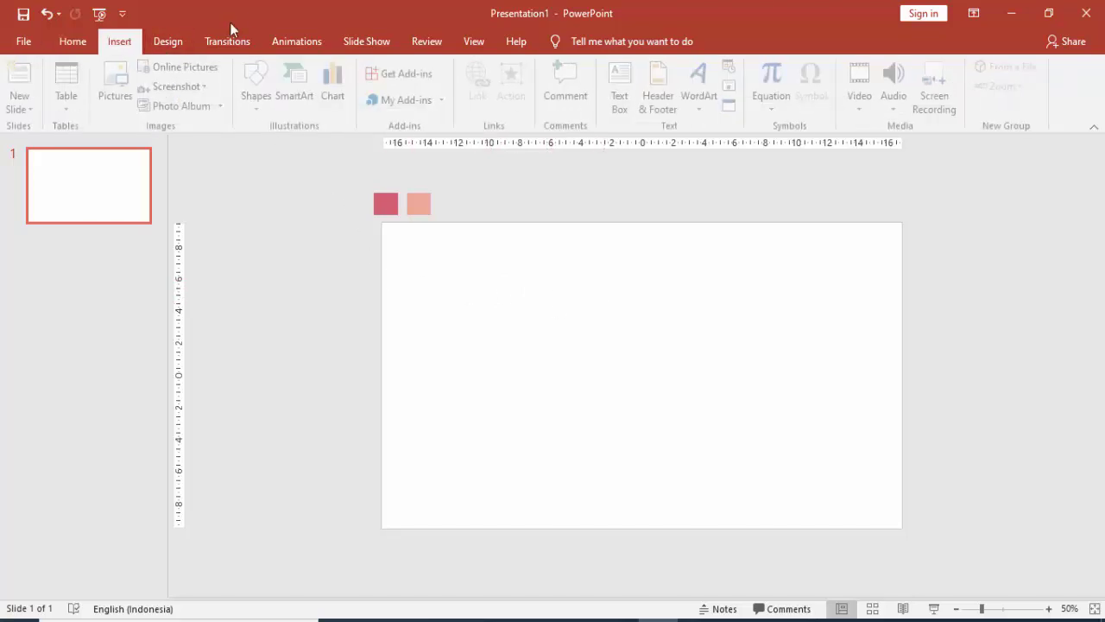
pyautogui.click(259, 95)
pyautogui.click(316, 145)
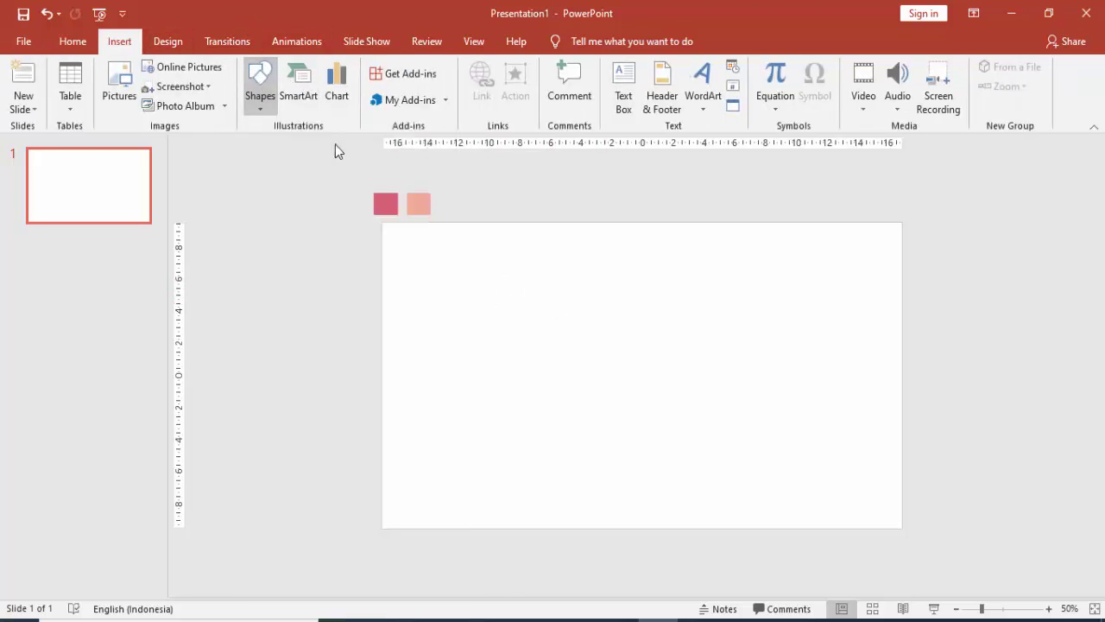
pyautogui.moveTo(659, 222); pyautogui.dragTo(902, 529)
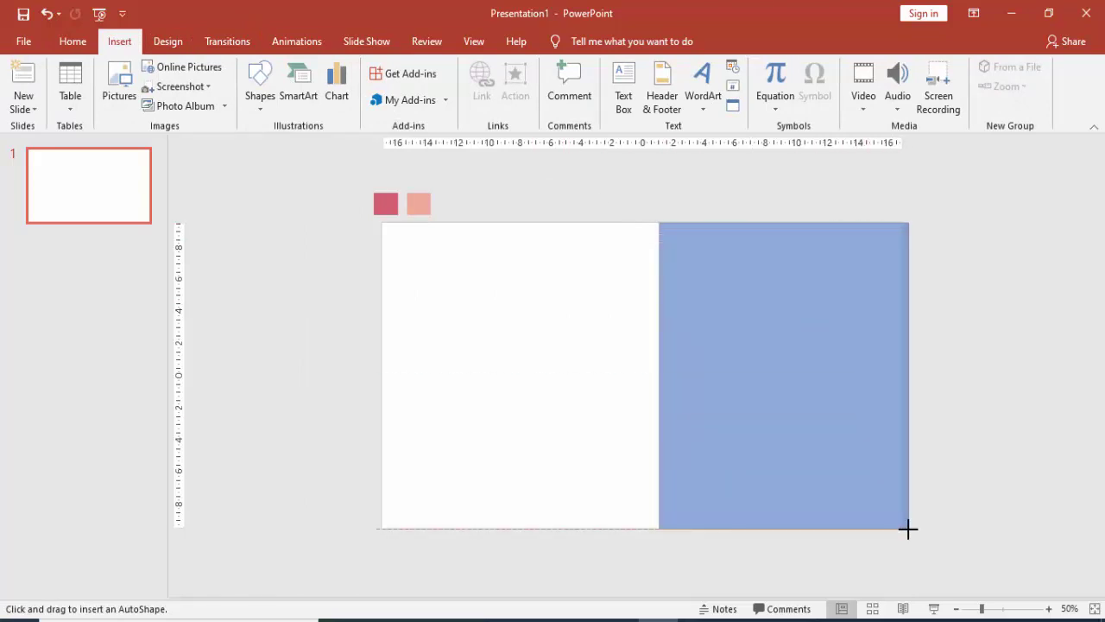
pyautogui.moveTo(658, 375); pyautogui.dragTo(619, 375)
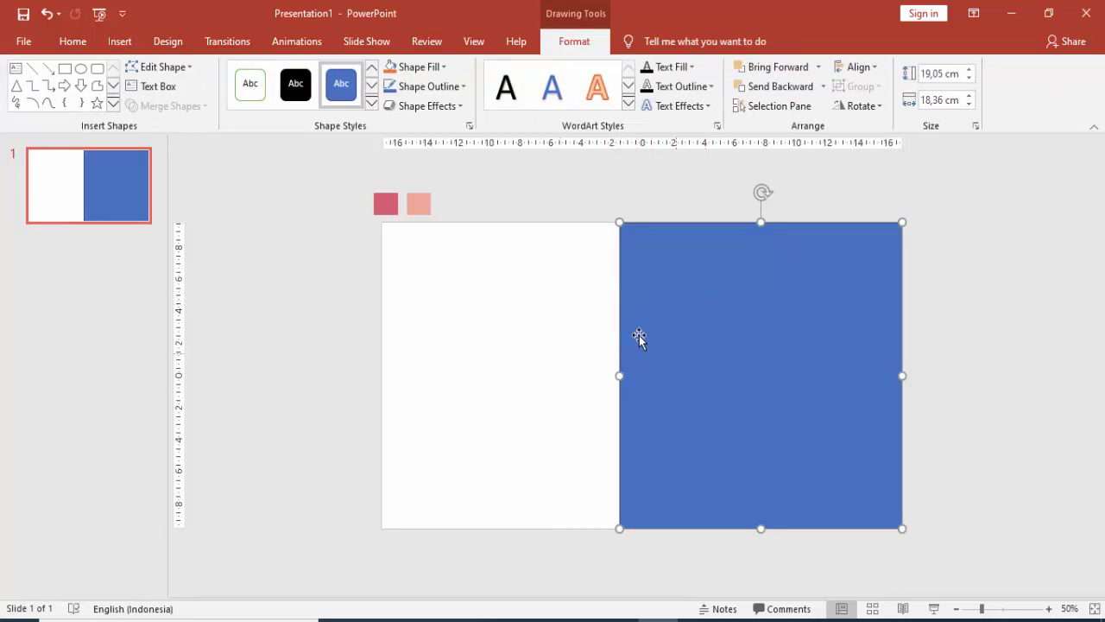
# With Edit Points, slant the top-left corner and add points on the top and slanted edges
pyautogui.rightClick(621, 290)
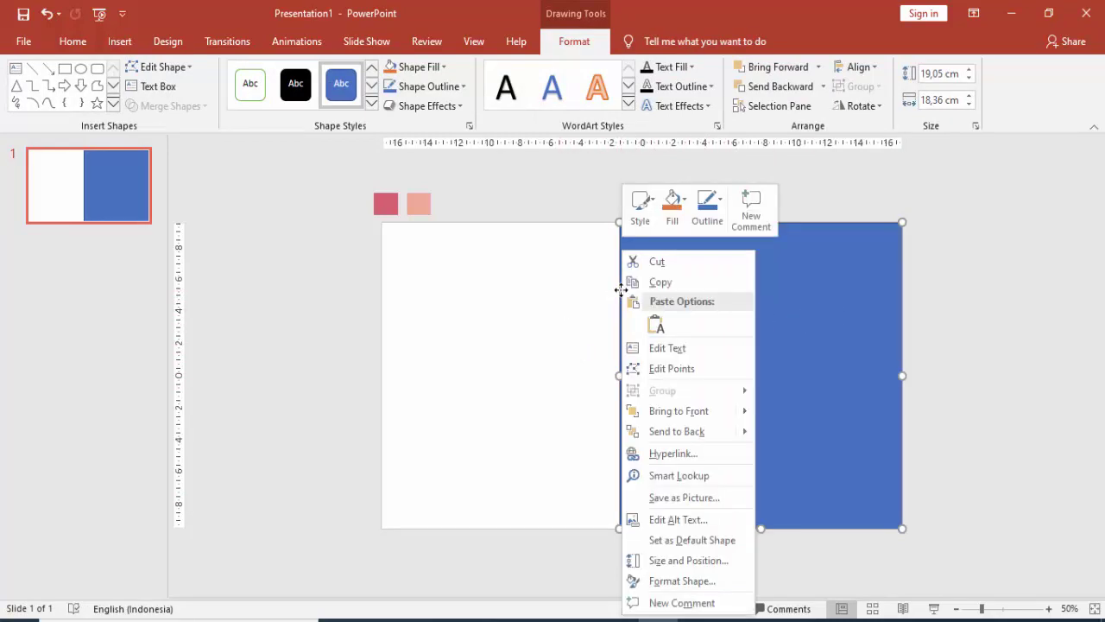
pyautogui.click(657, 369)
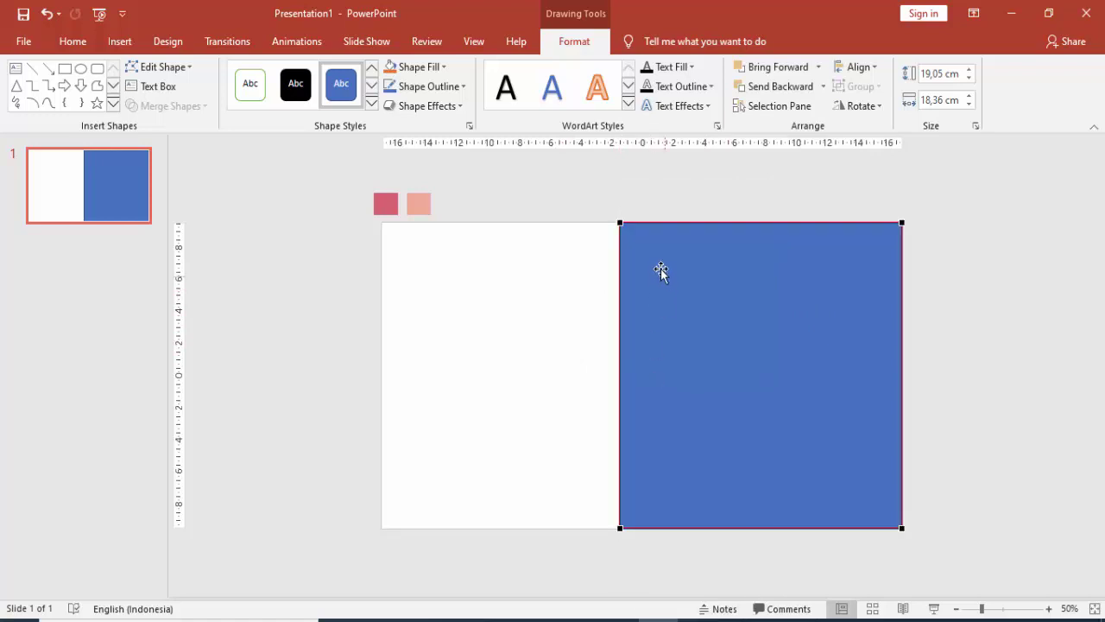
pyautogui.moveTo(621, 224); pyautogui.dragTo(724, 331)
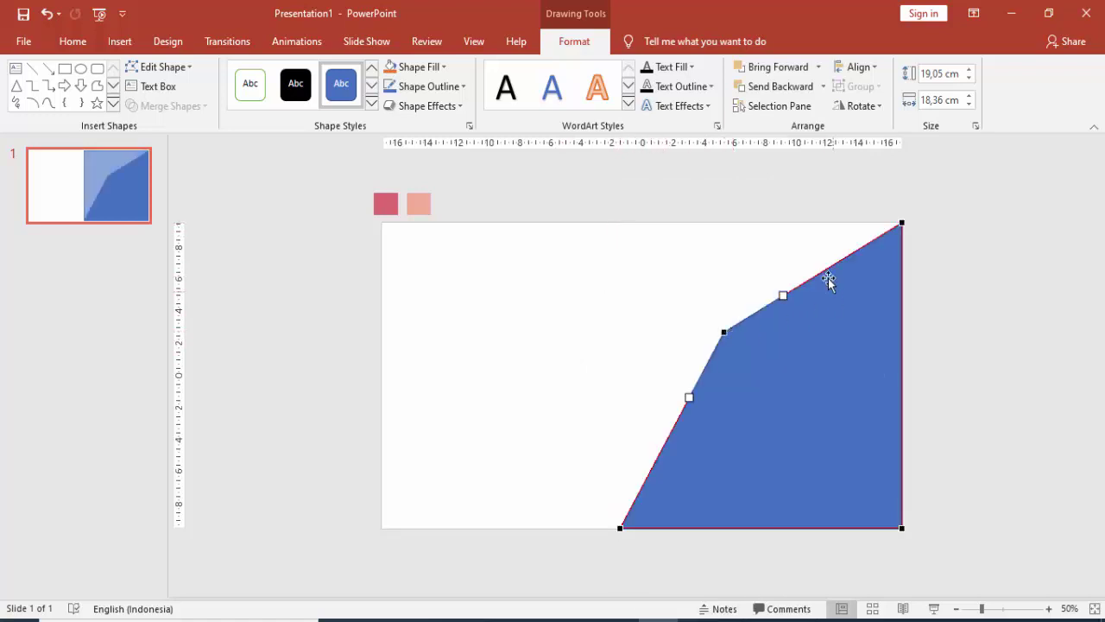
pyautogui.rightClick(823, 269)
pyautogui.click(874, 280)
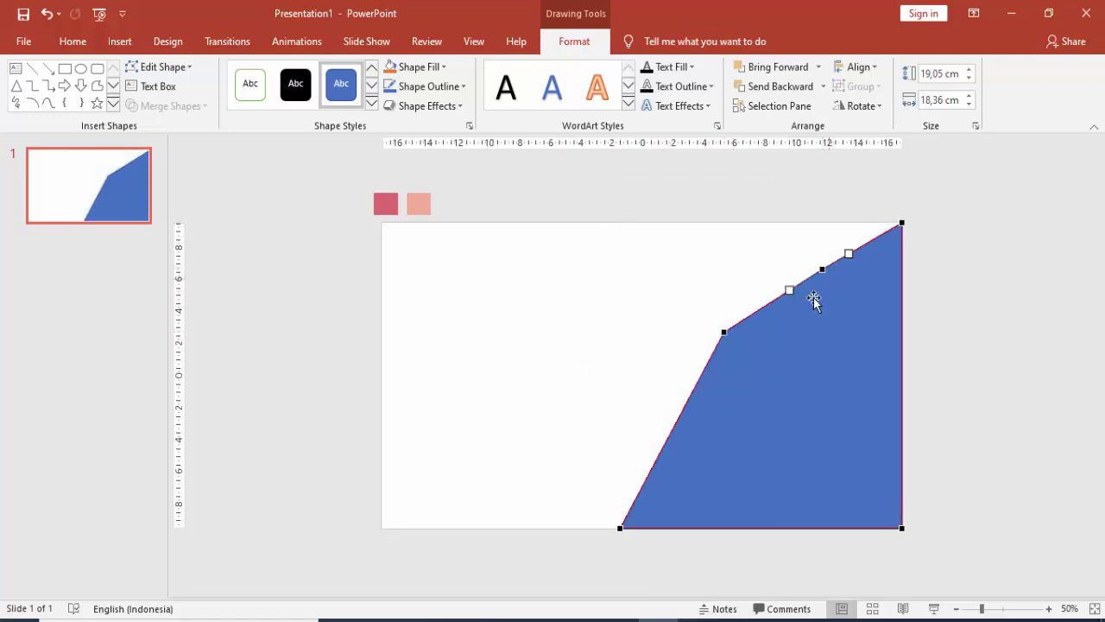
pyautogui.rightClick(666, 439)
pyautogui.click(715, 449)
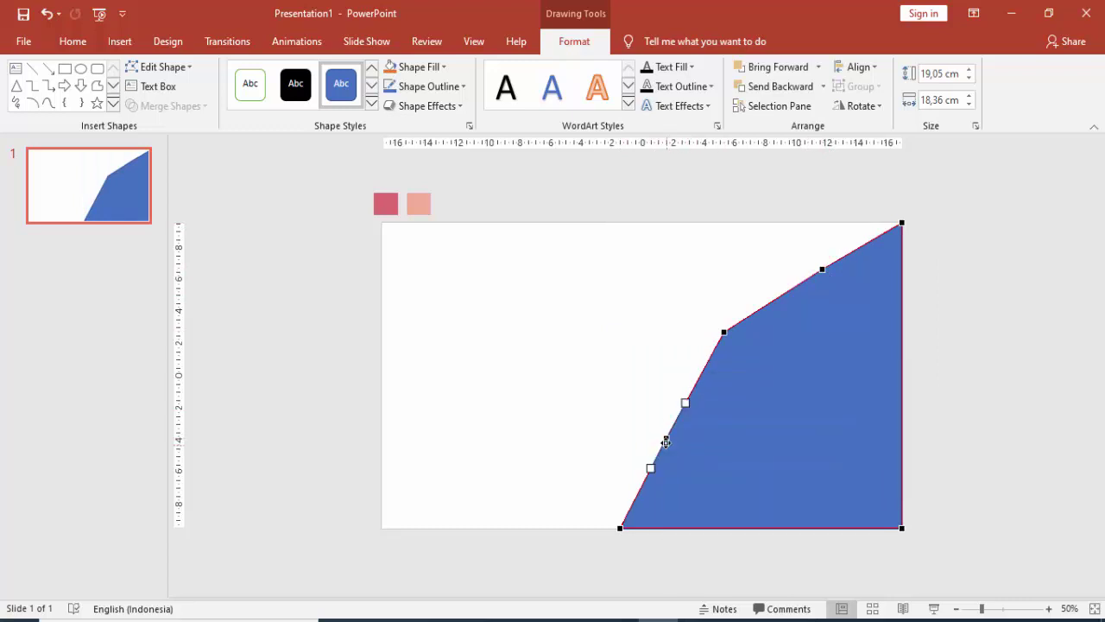
pyautogui.moveTo(665, 437); pyautogui.dragTo(635, 447)
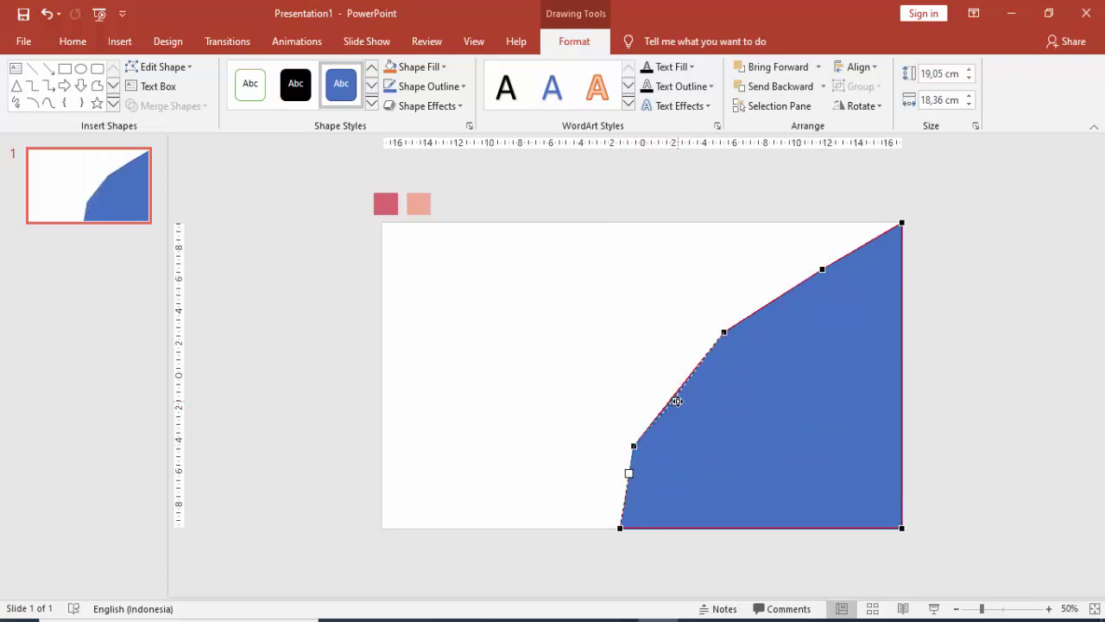
pyautogui.moveTo(674, 407); pyautogui.dragTo(676, 400)
# Convert the left-side vertices to smooth points and round the lower curve
pyautogui.rightClick(633, 446)
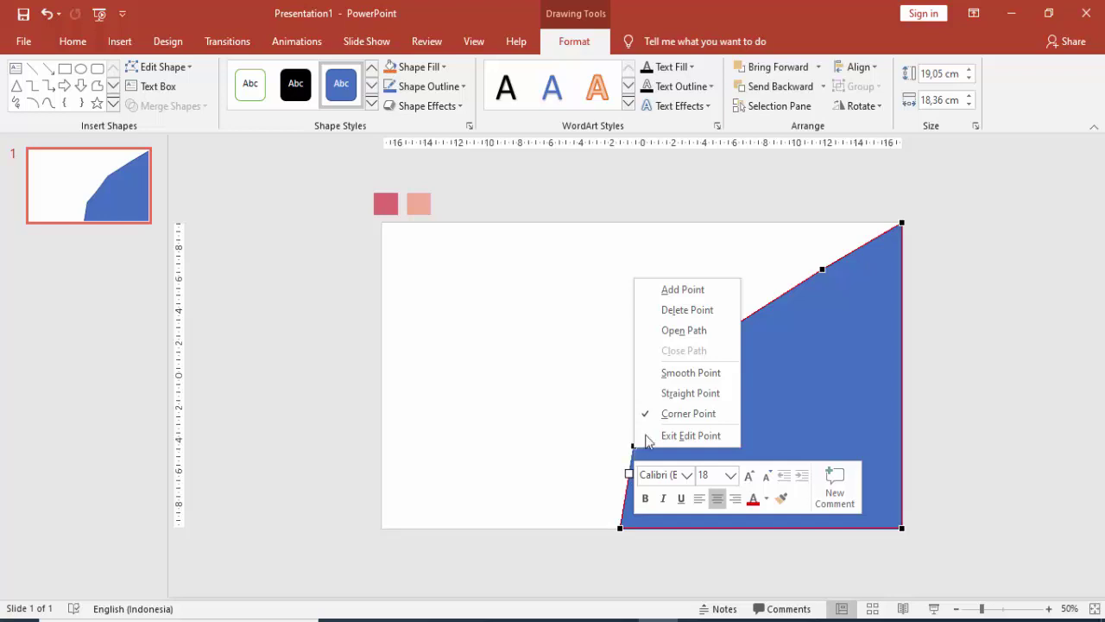
pyautogui.click(690, 373)
pyautogui.moveTo(633, 445)
pyautogui.mouseDown()
pyautogui.moveTo(619, 442)
pyautogui.moveTo(651, 422)
pyautogui.mouseUp()
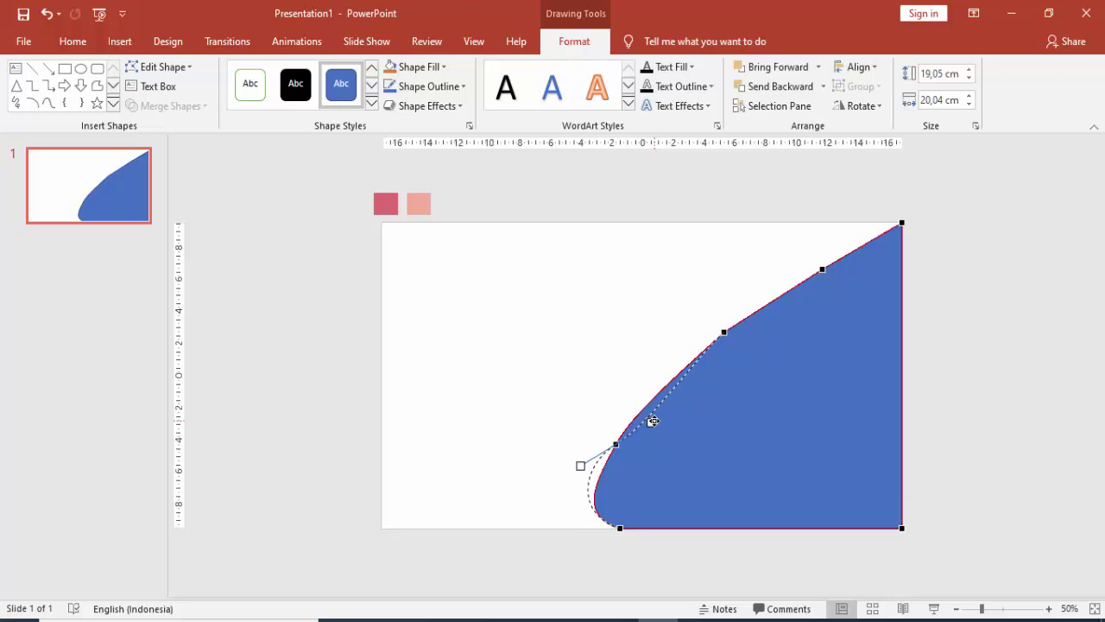
pyautogui.rightClick(725, 331)
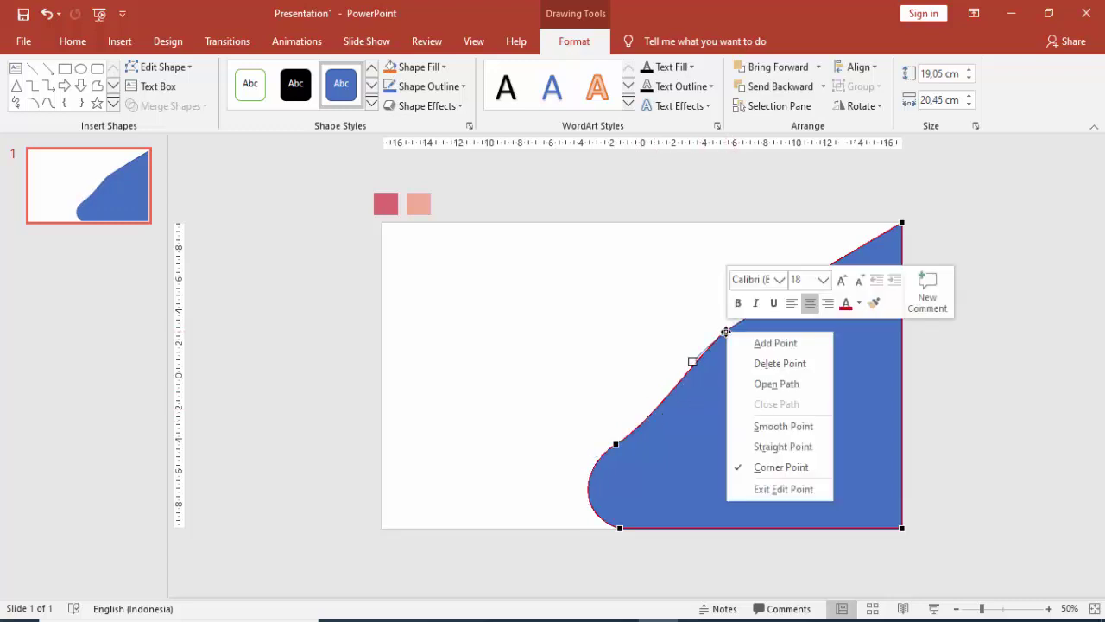
pyautogui.click(741, 426)
pyautogui.moveTo(732, 373)
pyautogui.mouseDown()
pyautogui.moveTo(734, 383)
pyautogui.moveTo(669, 393)
pyautogui.mouseUp()
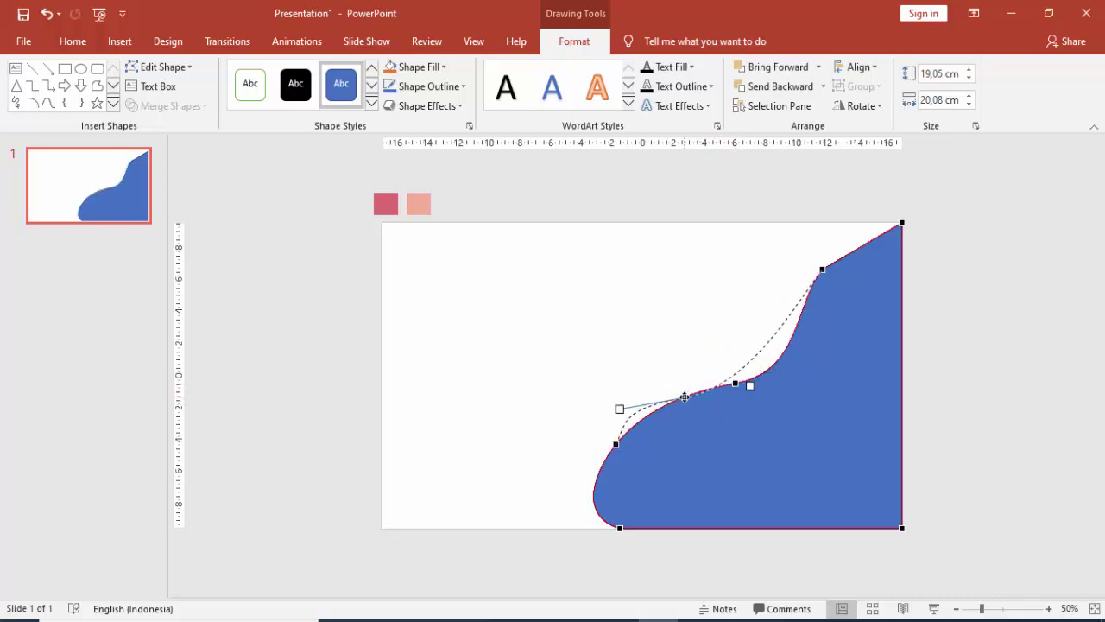
pyautogui.moveTo(735, 386); pyautogui.dragTo(685, 398)
# Add a smooth vertex on the upper edge and shape the upper curve
pyautogui.moveTo(823, 272); pyautogui.dragTo(793, 297)
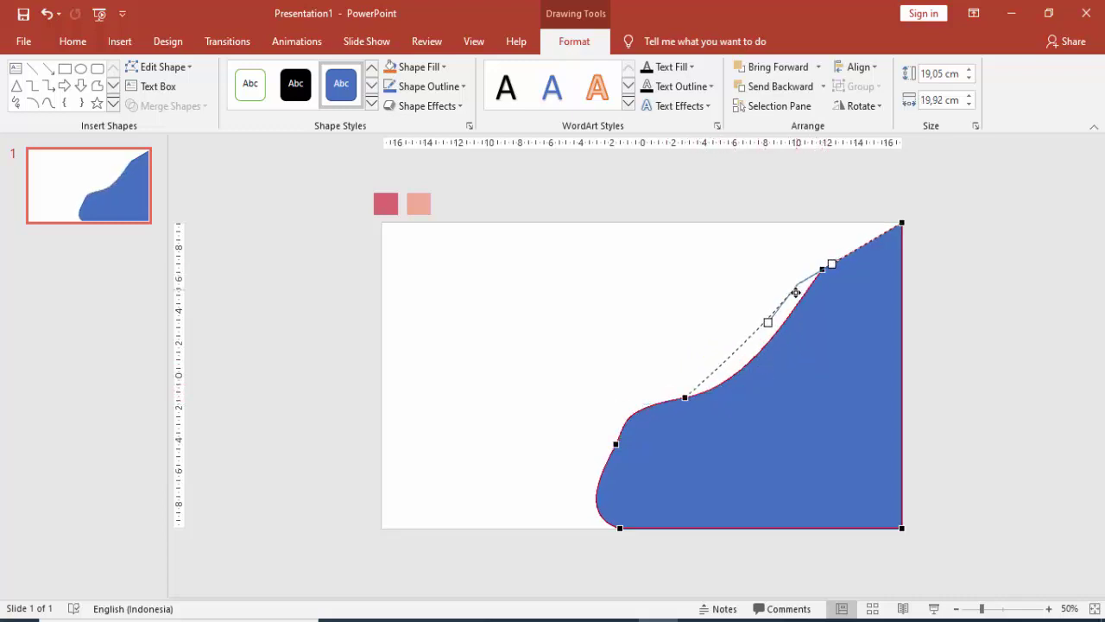
pyautogui.rightClick(793, 296)
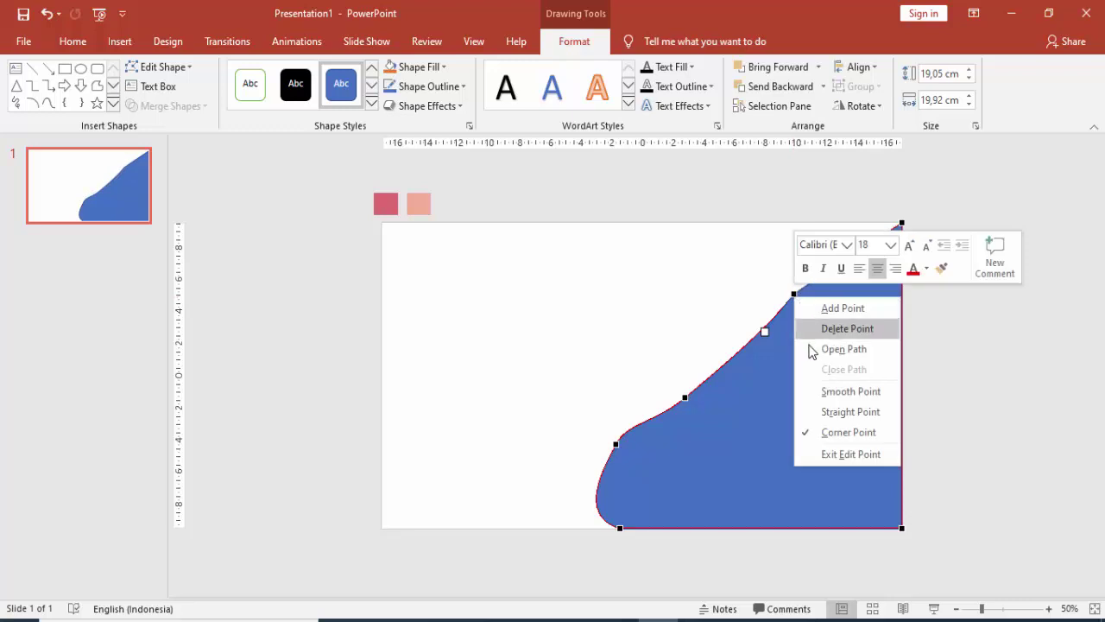
pyautogui.click(812, 391)
pyautogui.moveTo(786, 297); pyautogui.dragTo(748, 308)
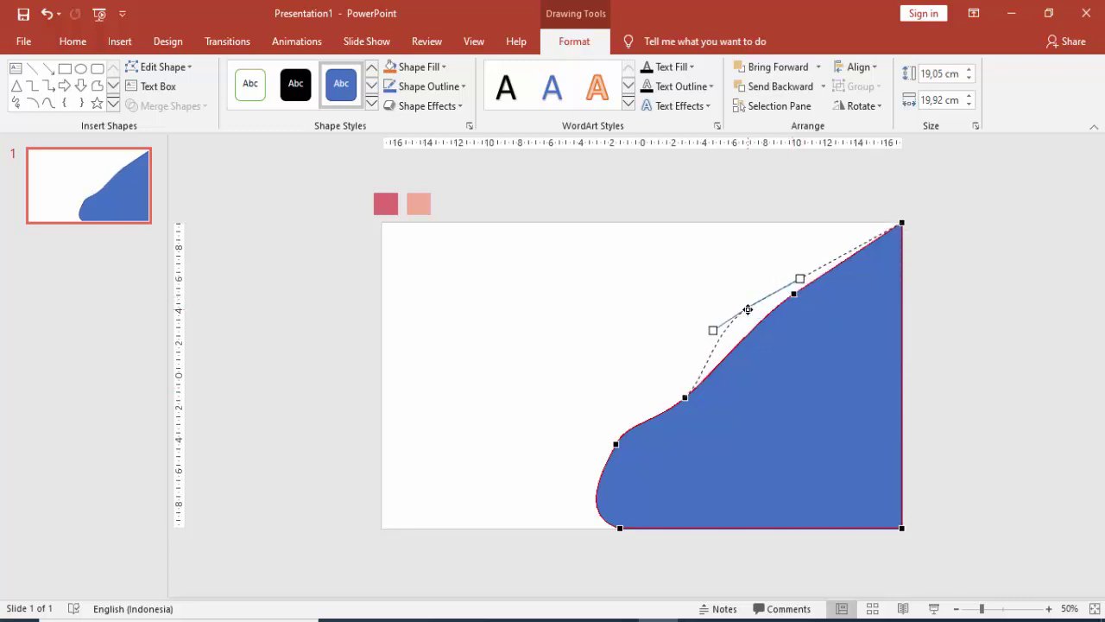
pyautogui.moveTo(798, 281); pyautogui.dragTo(822, 297)
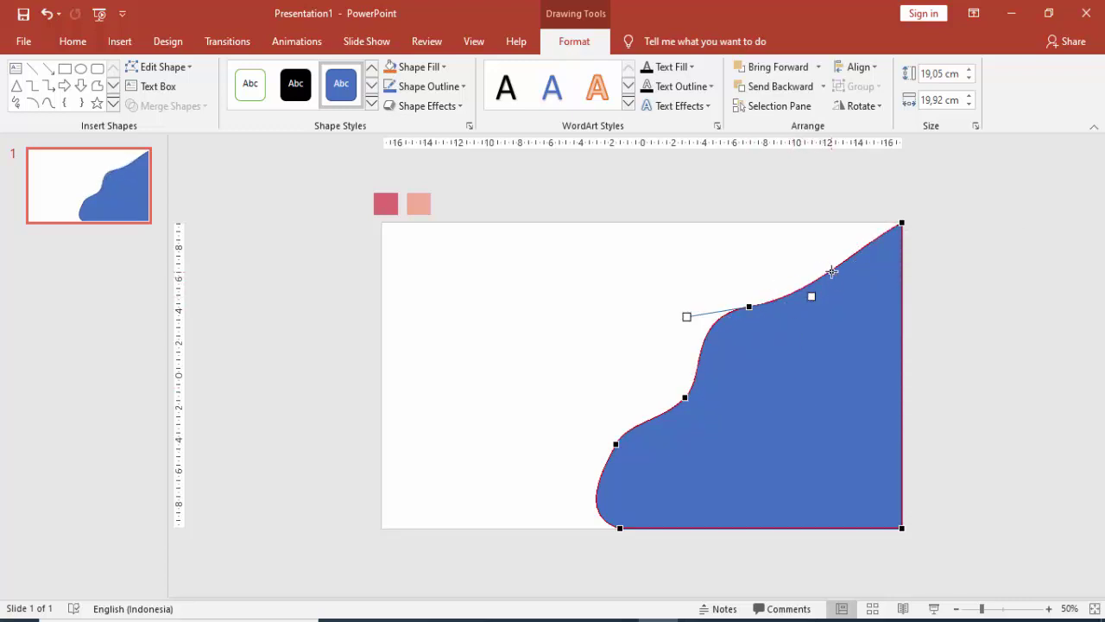
# Add a vertex near the top edge, make it a straight point and shift it left
pyautogui.rightClick(831, 271)
pyautogui.click(854, 282)
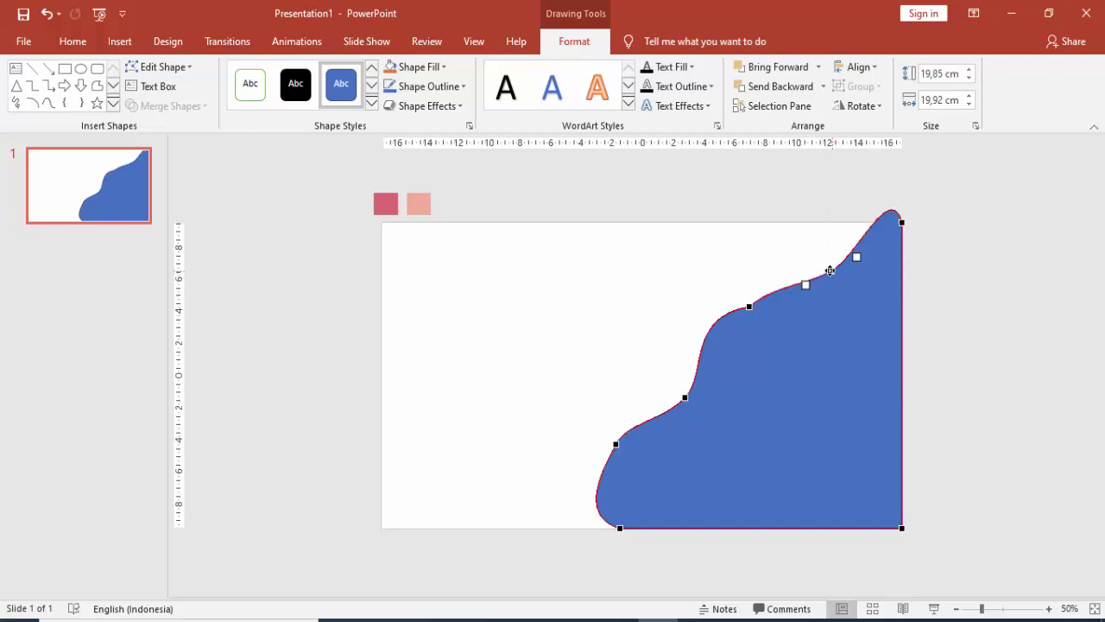
pyautogui.moveTo(829, 271)
pyautogui.mouseDown()
pyautogui.moveTo(821, 263)
pyautogui.moveTo(851, 273)
pyautogui.mouseUp()
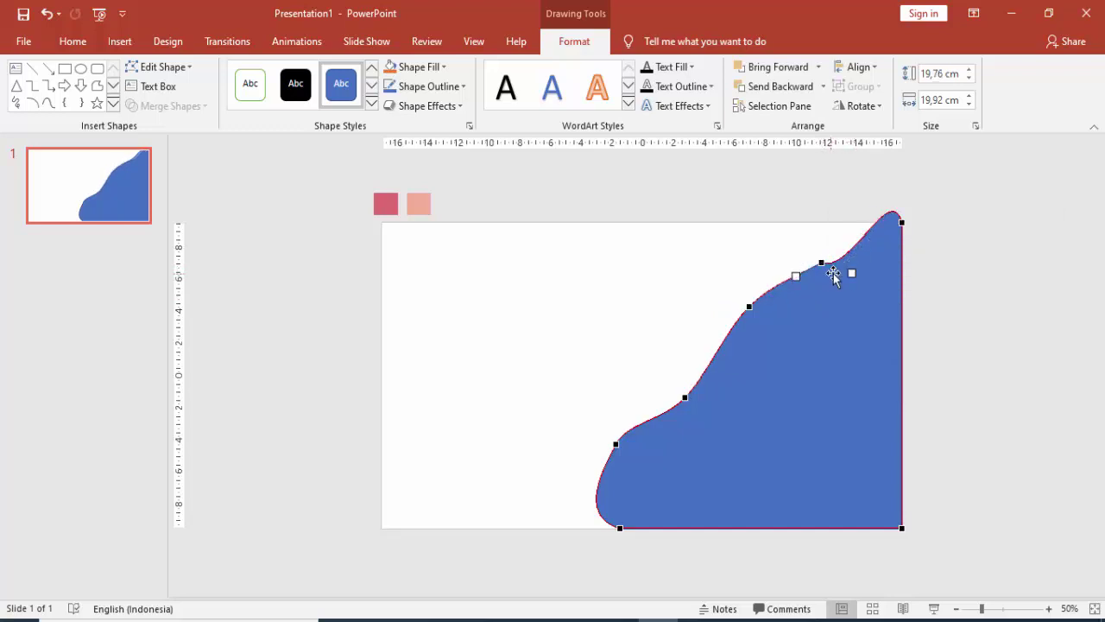
pyautogui.rightClick(825, 263)
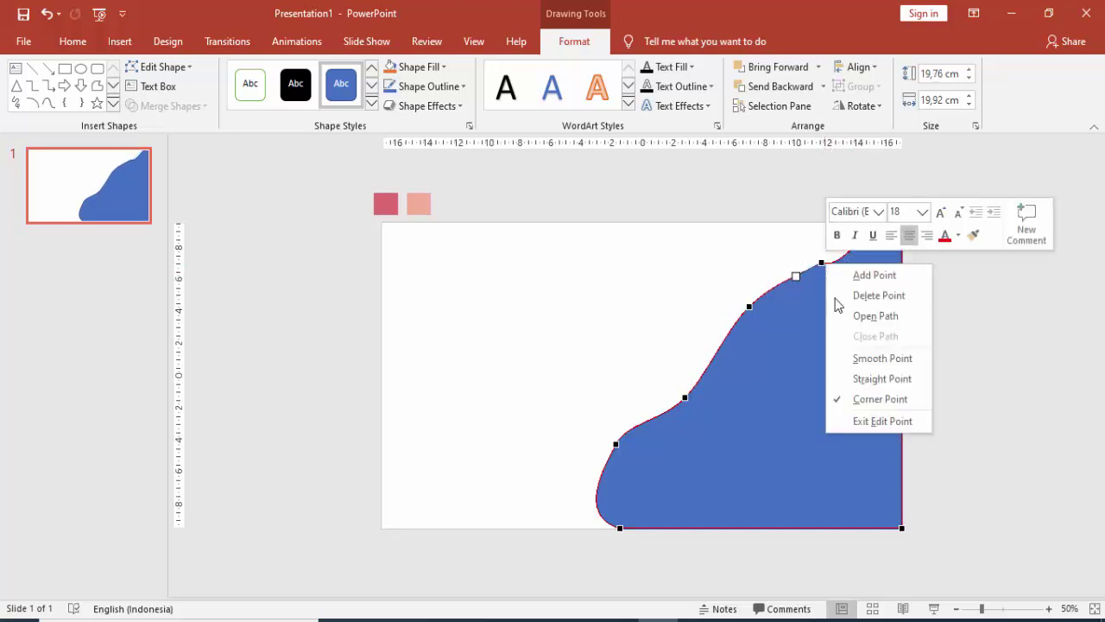
pyautogui.click(854, 374)
pyautogui.moveTo(821, 265); pyautogui.dragTo(802, 271)
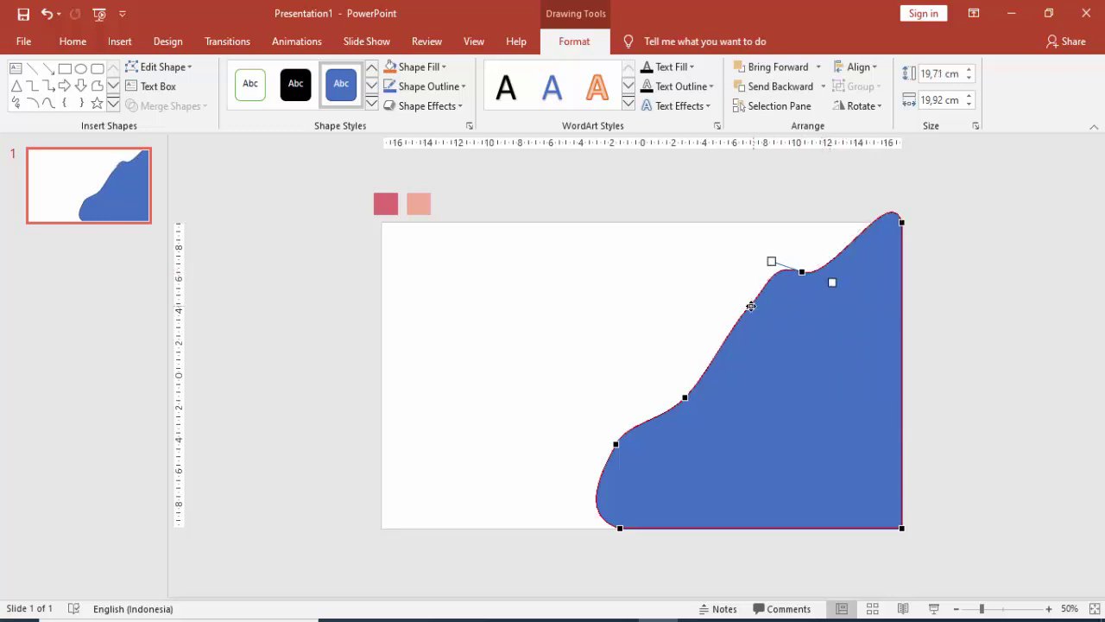
# Refine the middle and upper waves and widen the bulge at the bottom left
pyautogui.moveTo(749, 306)
pyautogui.mouseDown()
pyautogui.moveTo(733, 309)
pyautogui.moveTo(782, 312)
pyautogui.mouseUp()
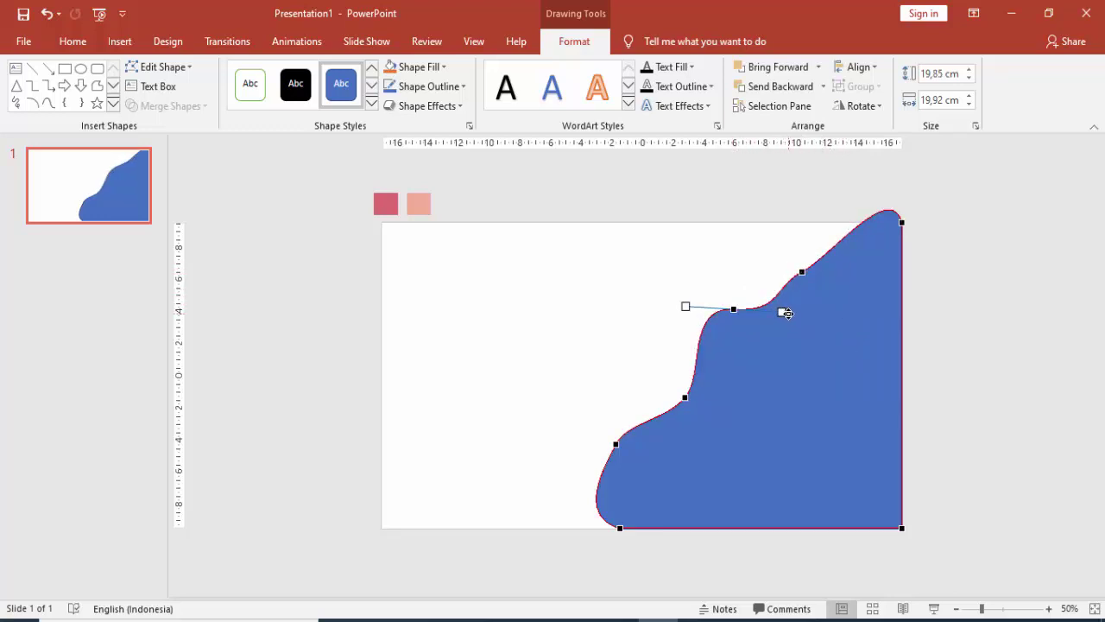
pyautogui.moveTo(802, 272)
pyautogui.mouseDown()
pyautogui.moveTo(809, 279)
pyautogui.moveTo(838, 245)
pyautogui.moveTo(817, 231)
pyautogui.mouseUp()
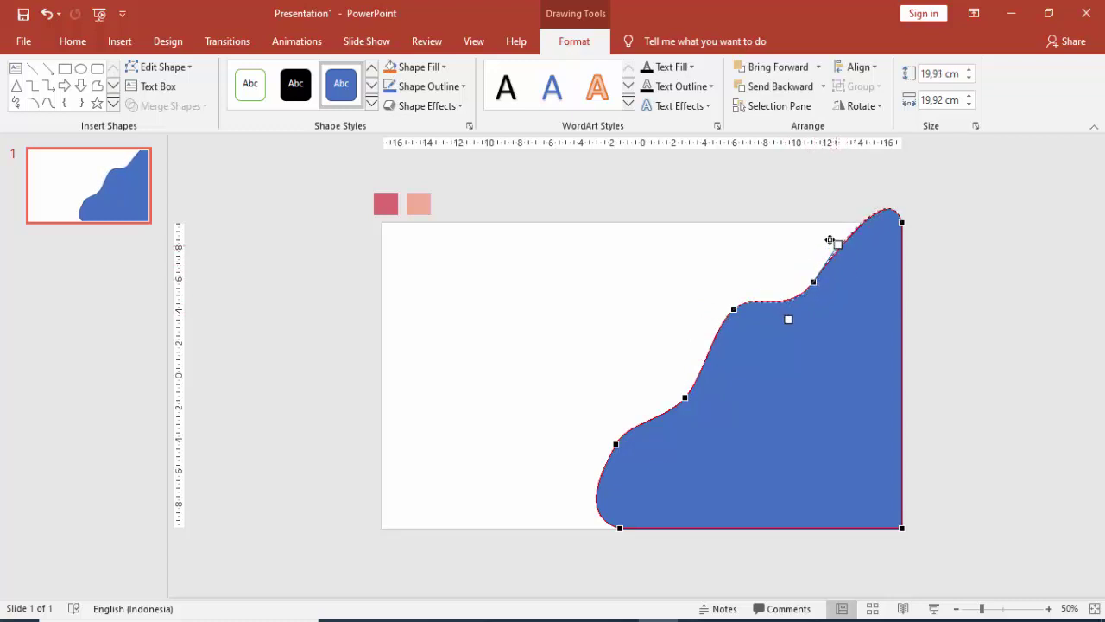
pyautogui.moveTo(813, 280); pyautogui.dragTo(817, 265)
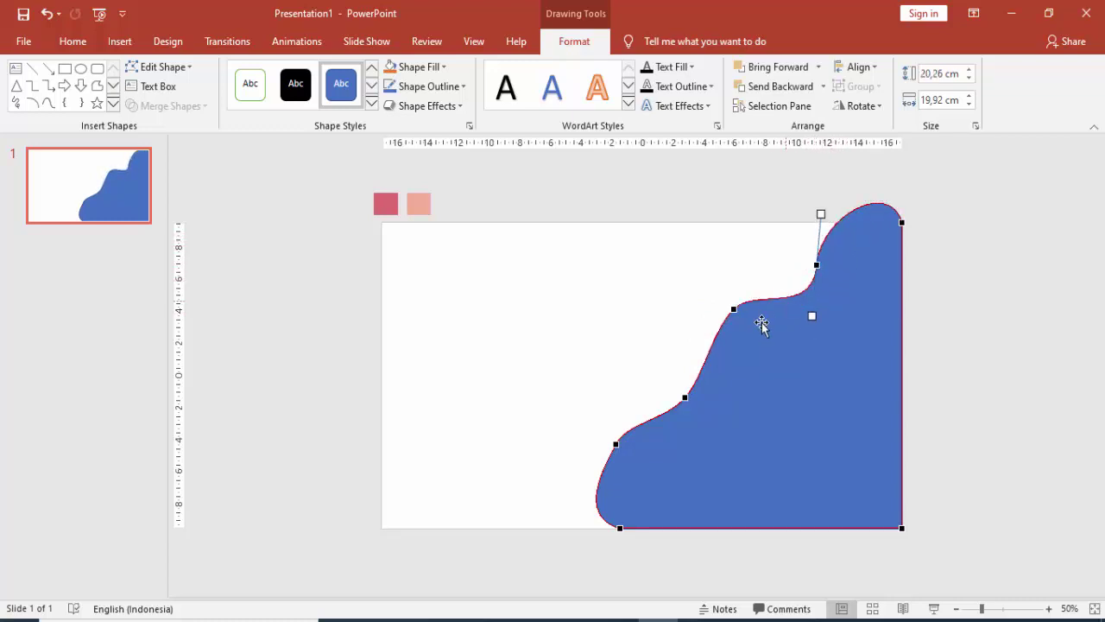
pyautogui.moveTo(733, 308); pyautogui.dragTo(679, 328)
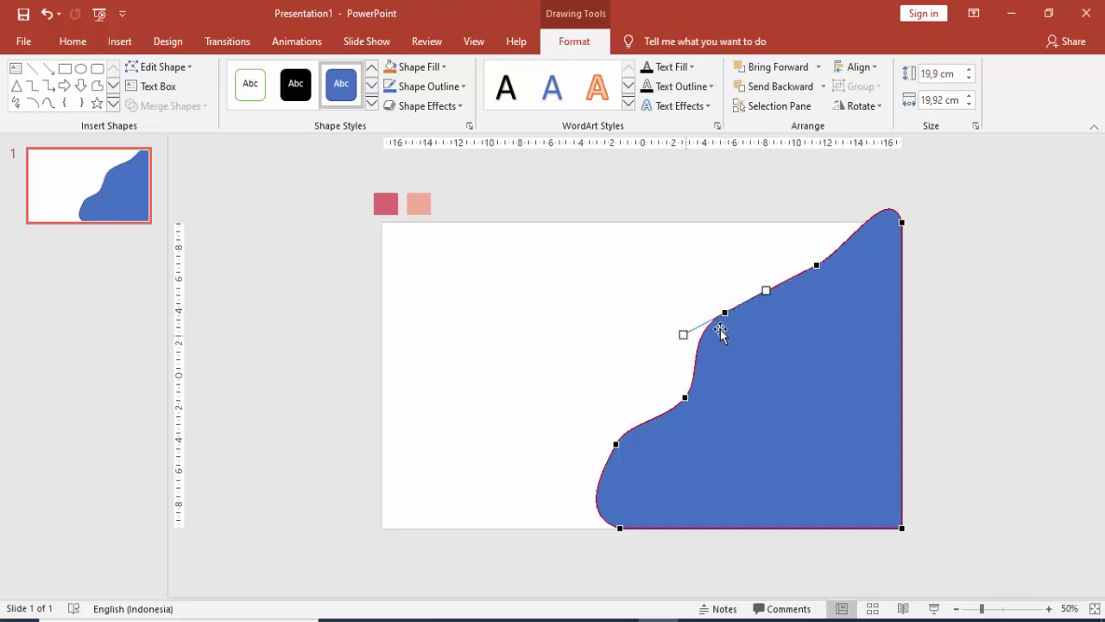
pyautogui.moveTo(760, 281); pyautogui.dragTo(818, 270)
pyautogui.click(616, 443)
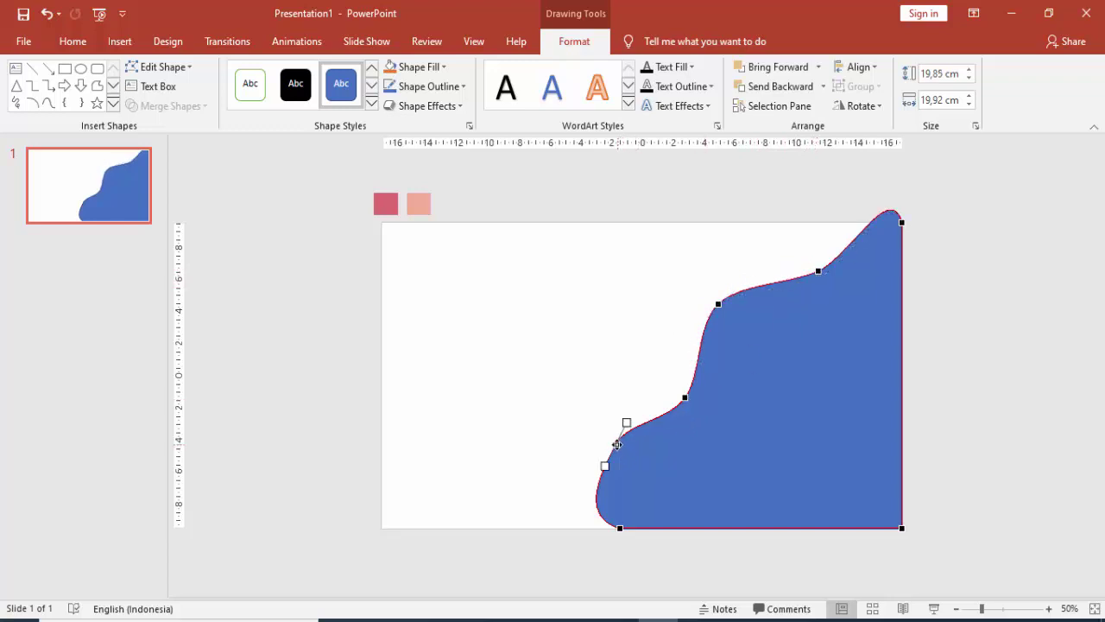
pyautogui.moveTo(606, 465); pyautogui.dragTo(593, 470)
# In Format Shape, set the blob's Fill to Picture or texture fill and choose Insert
pyautogui.click(609, 346)
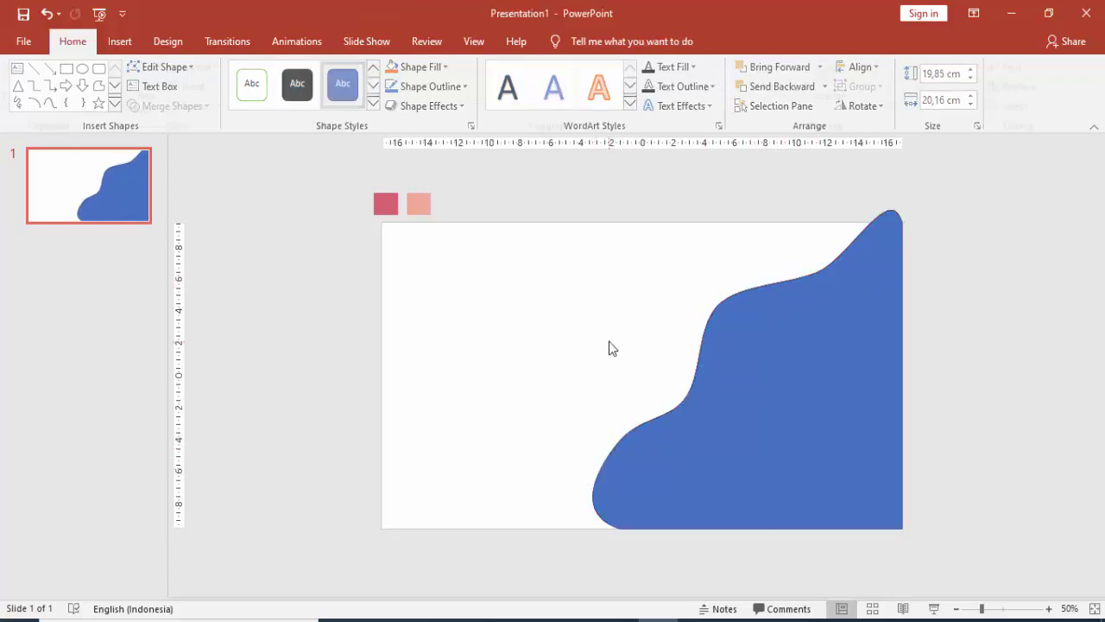
pyautogui.click(777, 423)
pyautogui.rightClick(777, 425)
pyautogui.click(796, 400)
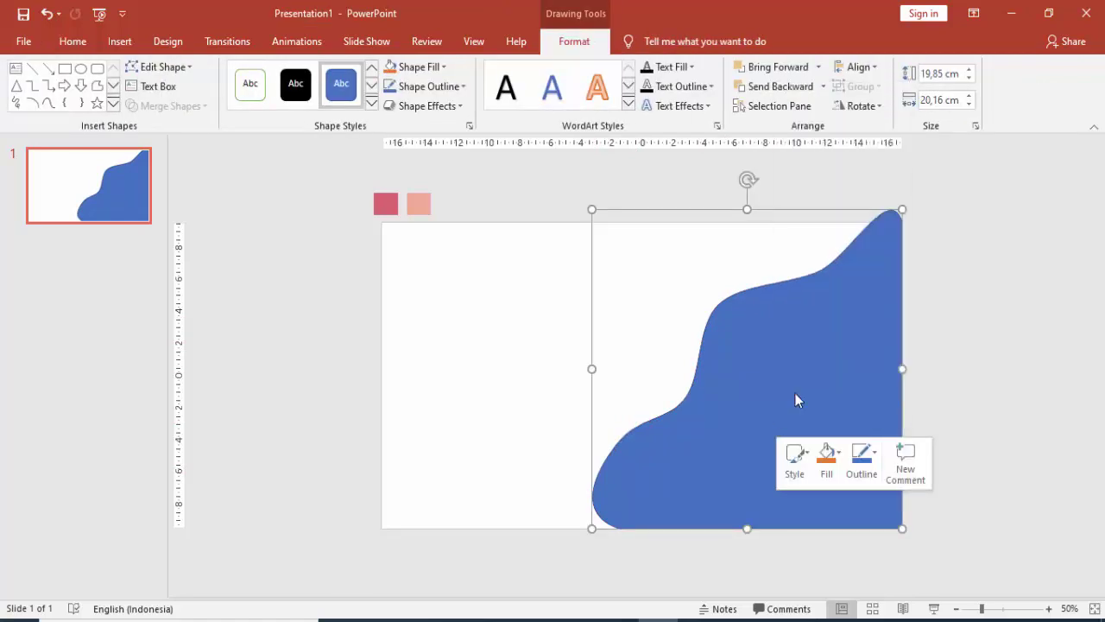
pyautogui.click(898, 272)
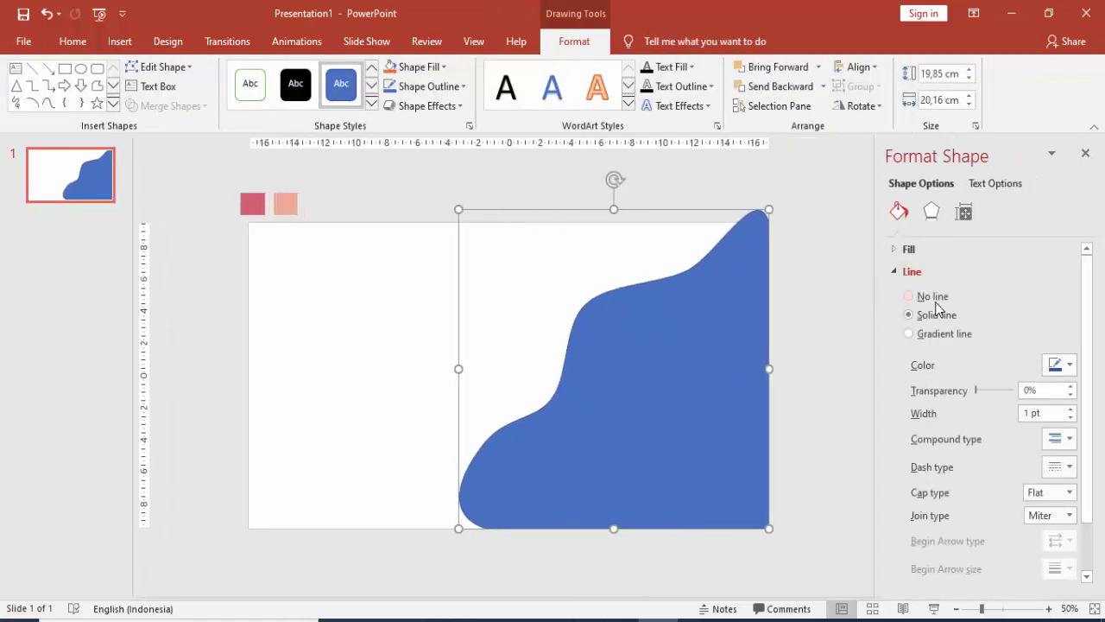
pyautogui.click(896, 271)
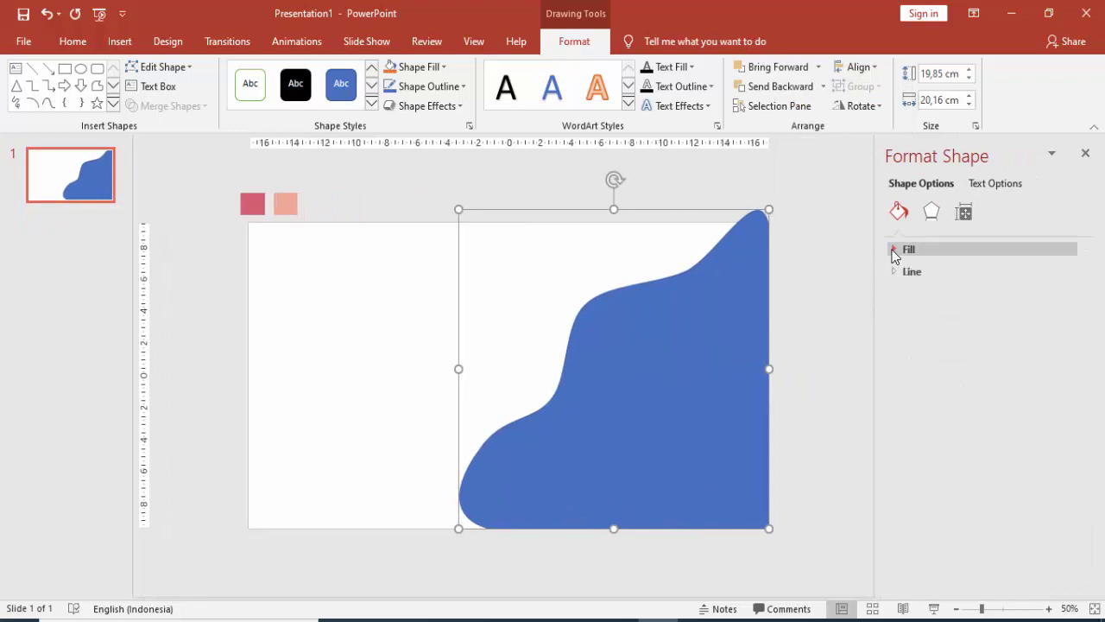
pyautogui.click(895, 249)
pyautogui.click(942, 329)
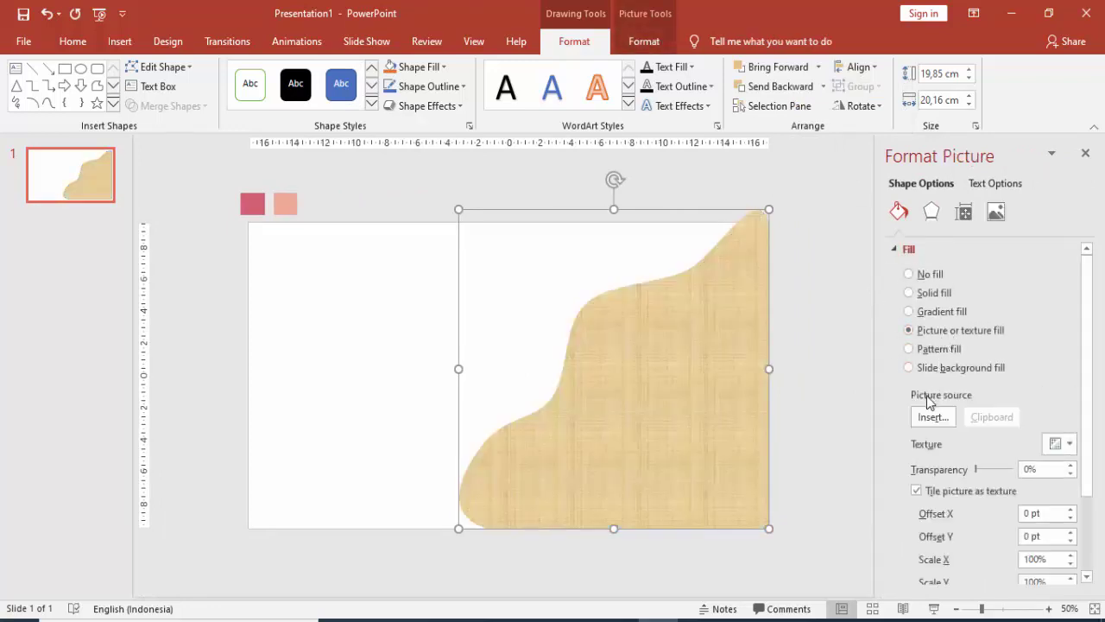
pyautogui.click(937, 418)
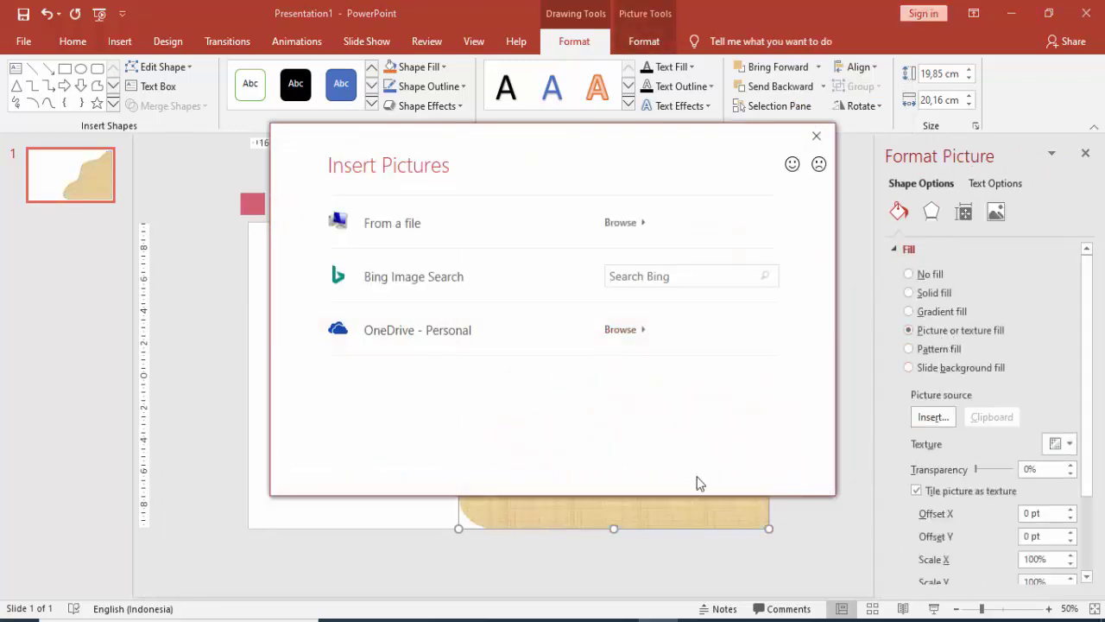
# Fill the blob with the hand-writing desk photo from VIDEO TUTORIAL YOUTUBE > IMAGE > OUTDOOR
pyautogui.click(395, 234)
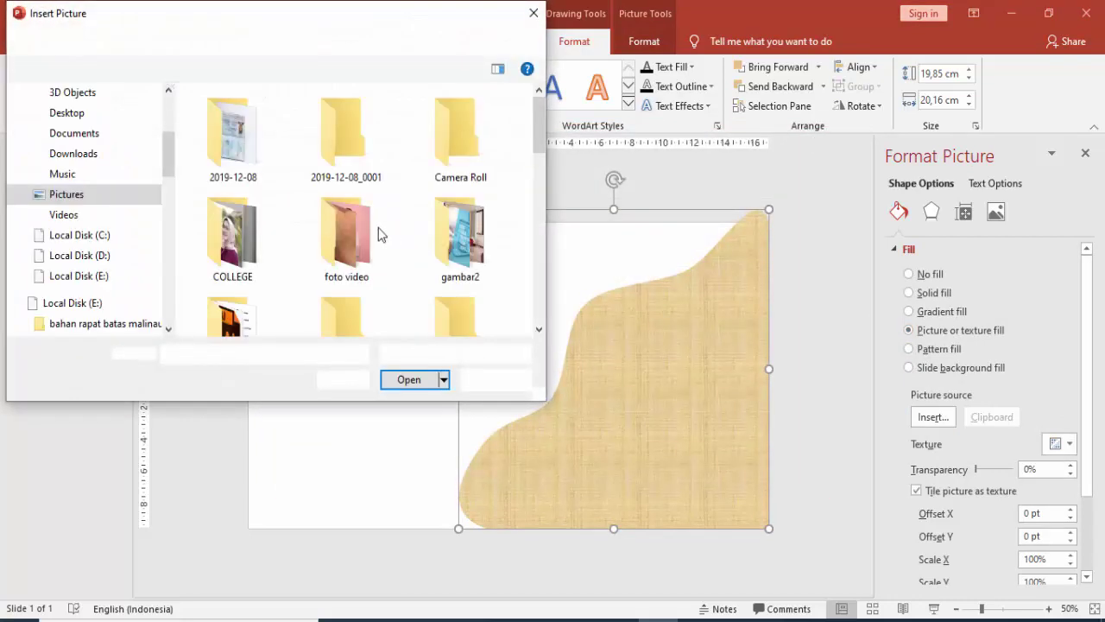
pyautogui.scroll(-10, 144, 248)
pyautogui.scroll(-5, 144, 248)
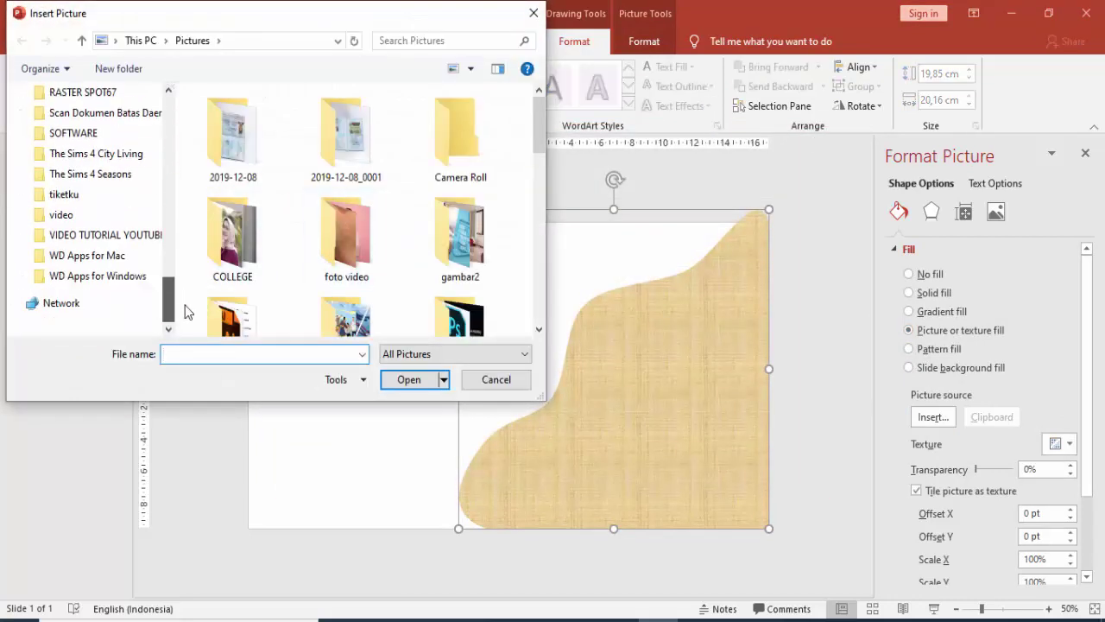
pyautogui.click(143, 244)
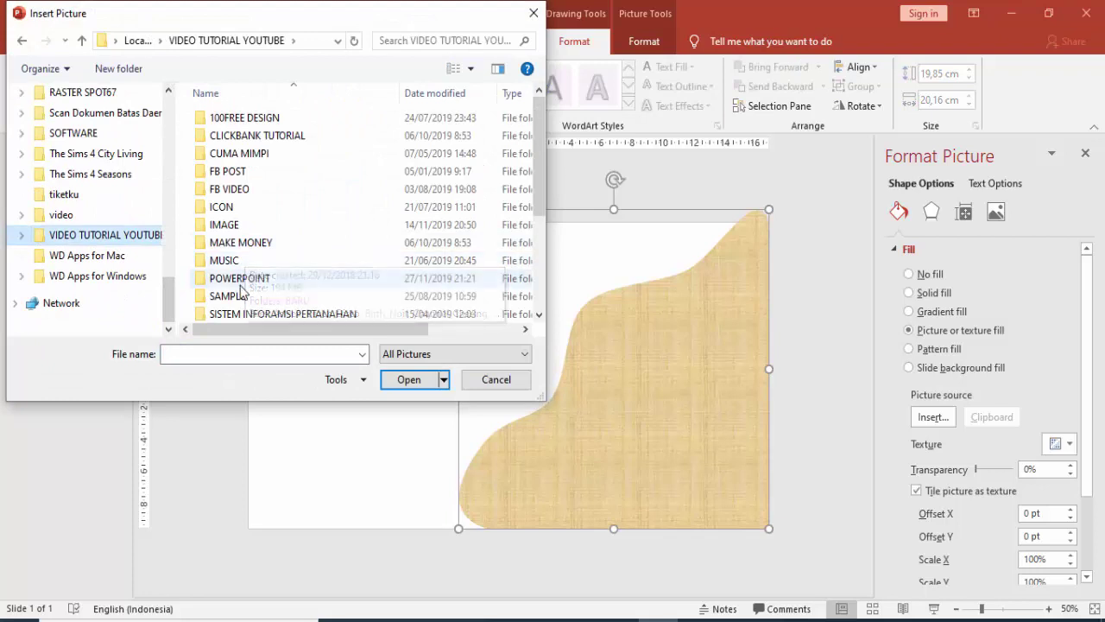
pyautogui.doubleClick(226, 226)
pyautogui.doubleClick(246, 240)
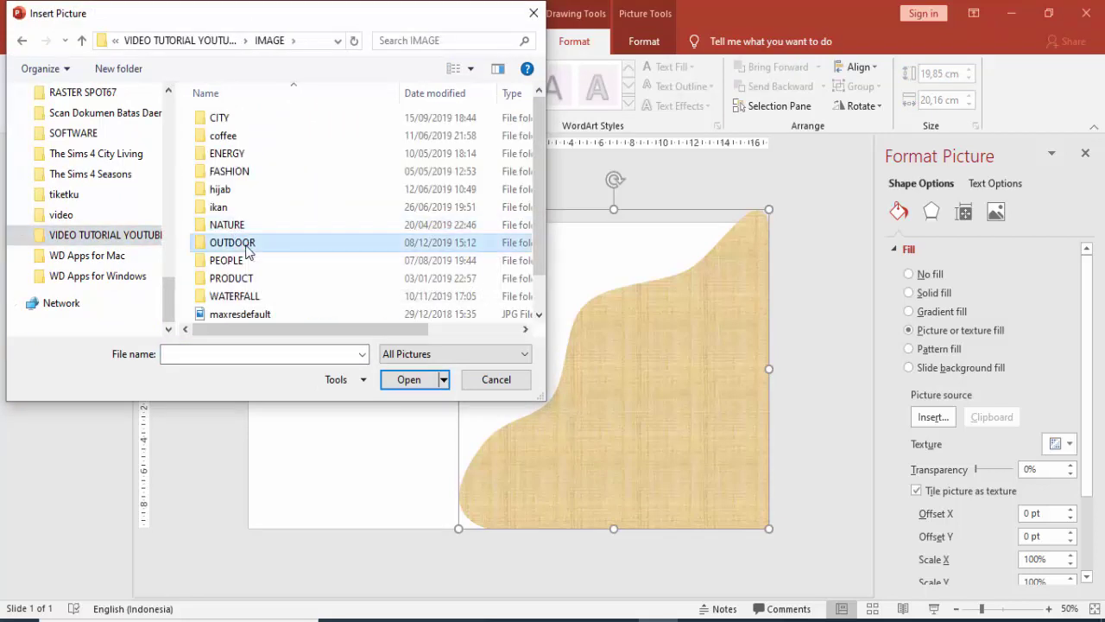
pyautogui.scroll(-5, 311, 256)
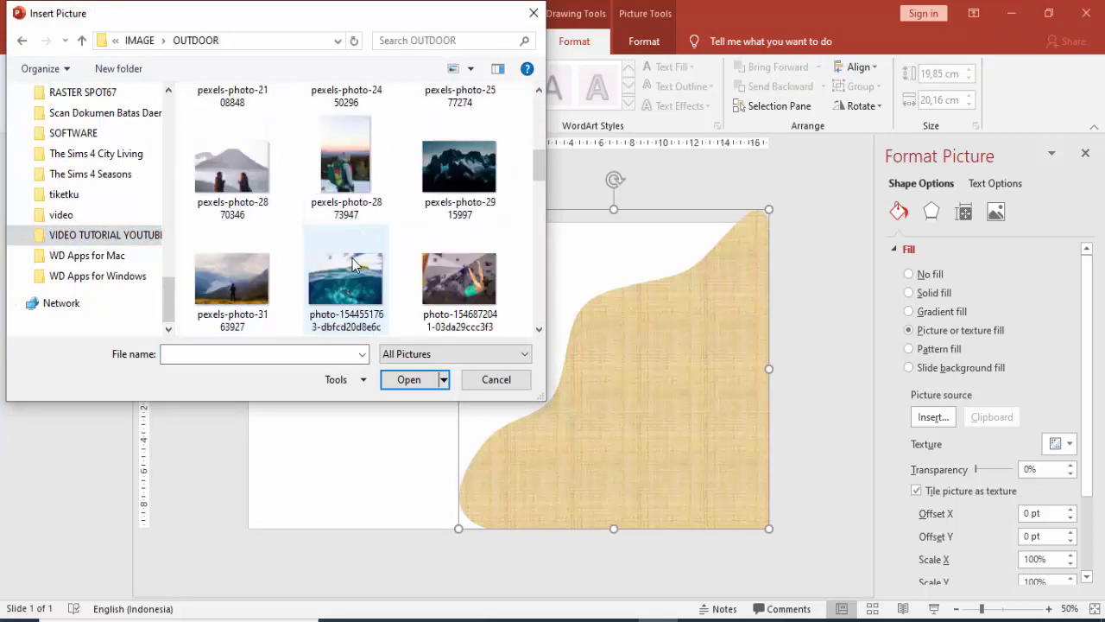
pyautogui.scroll(-5, 448, 268)
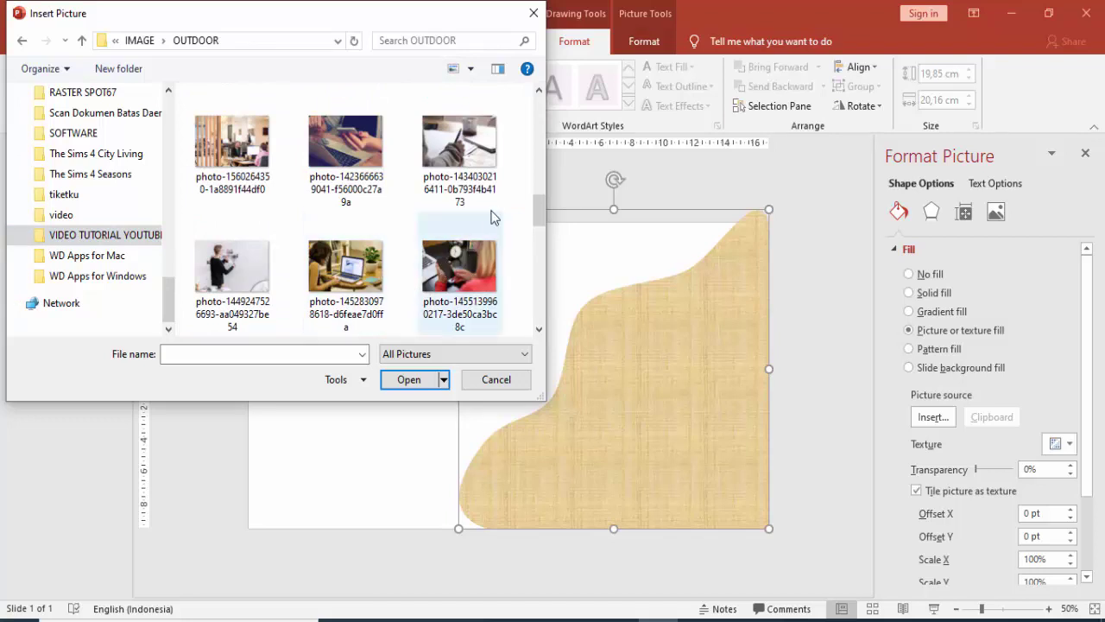
pyautogui.click(461, 156)
pyautogui.click(409, 379)
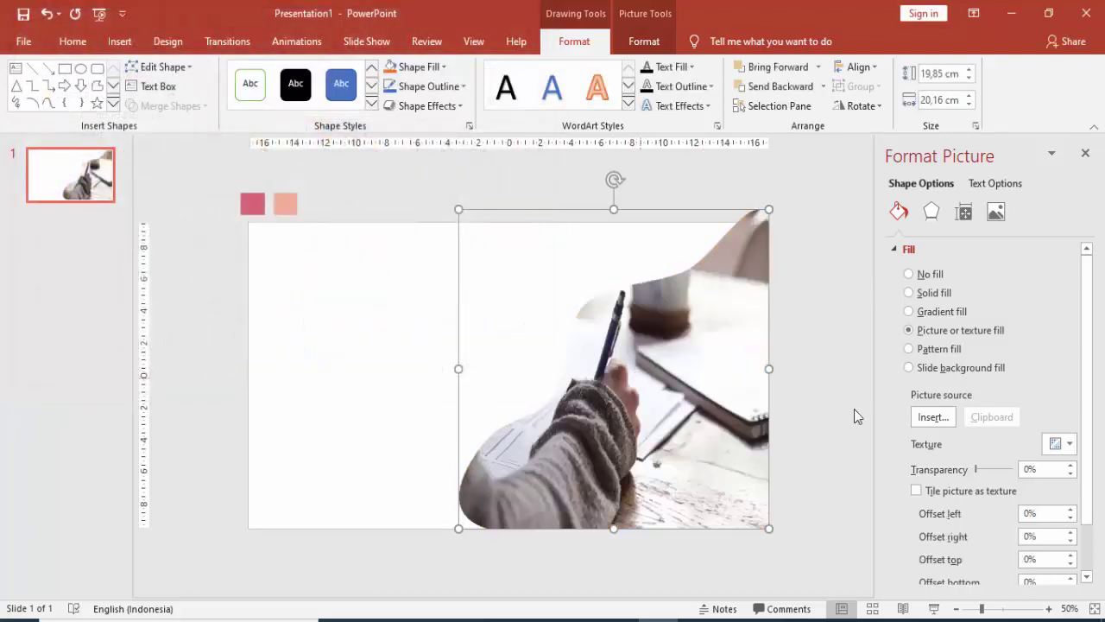
# Check the photo blob's formatting, deselect it and switch to the Insert tab
pyautogui.moveTo(1093, 383); pyautogui.dragTo(1089, 427)
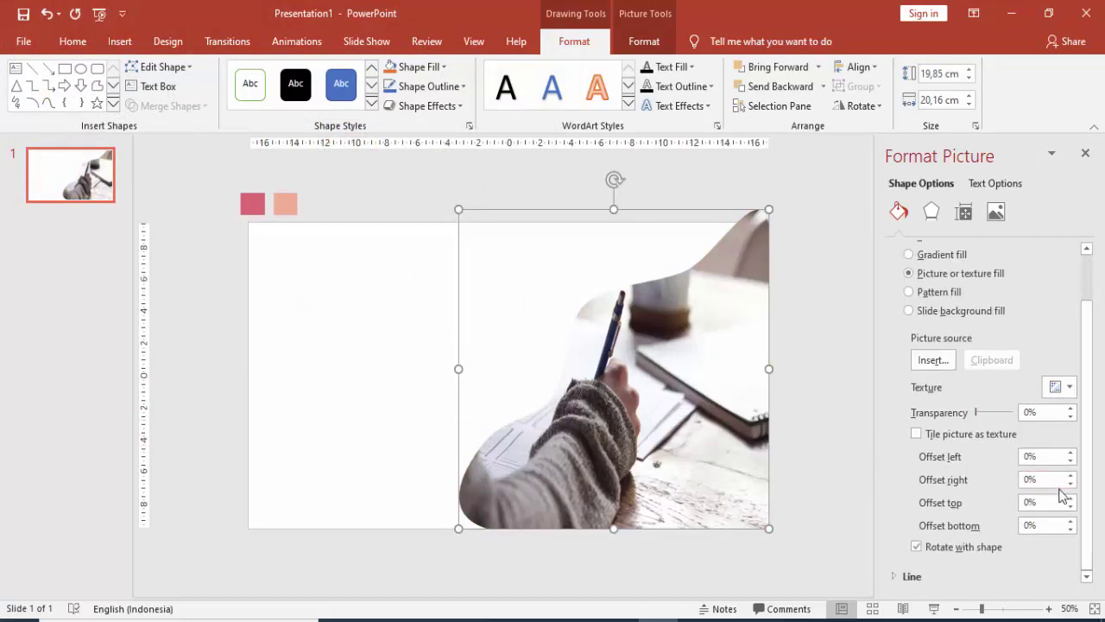
pyautogui.click(795, 367)
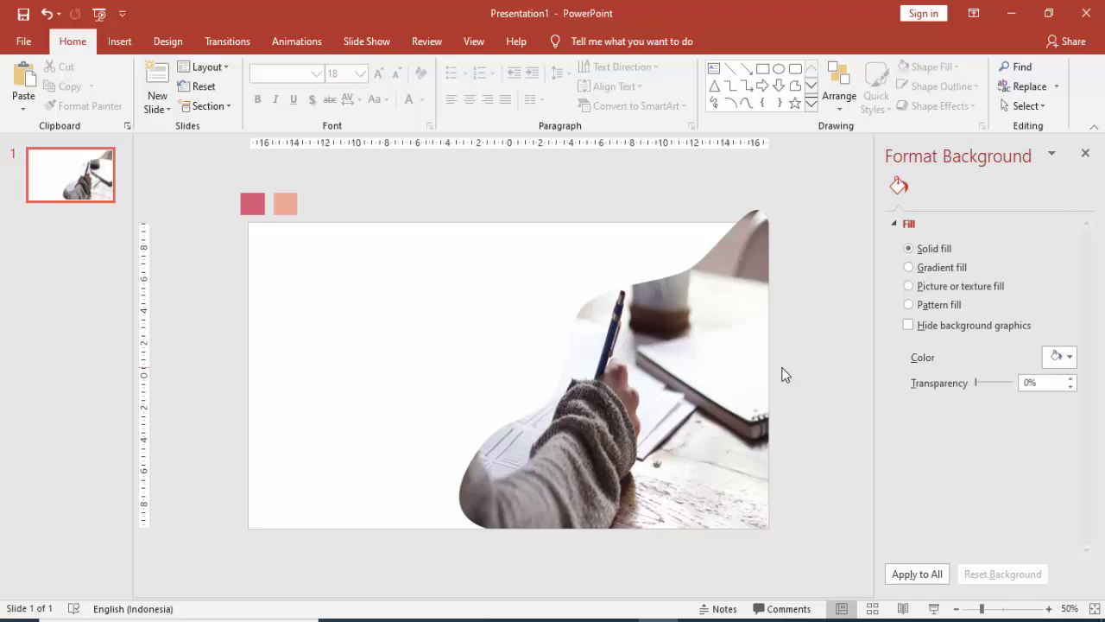
pyautogui.doubleClick(733, 264)
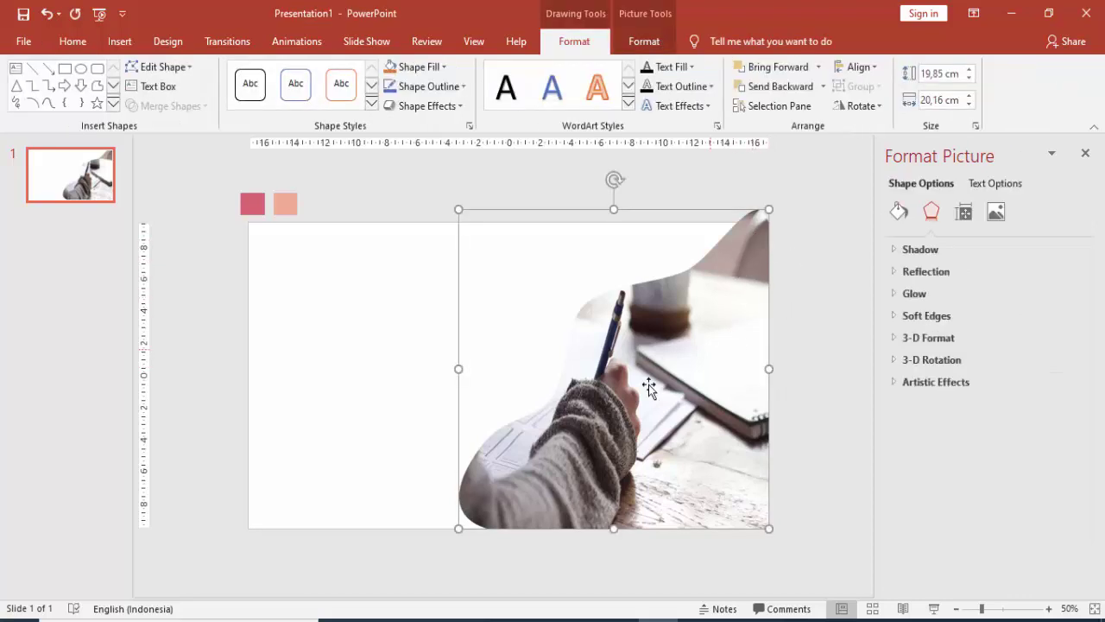
pyautogui.click(364, 201)
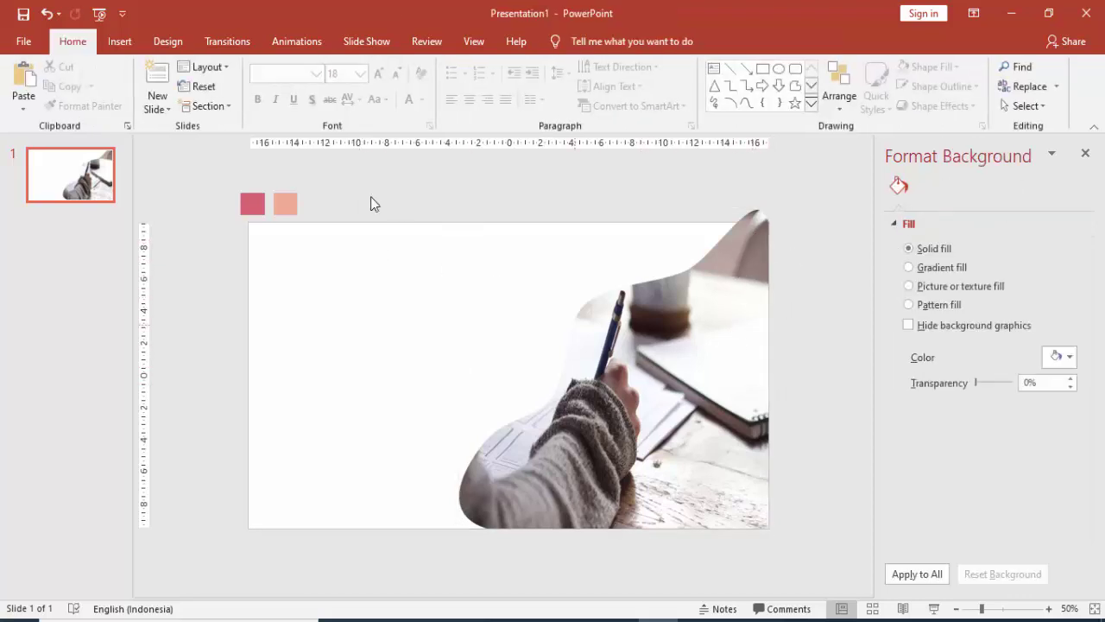
pyautogui.click(120, 42)
# Draw a title text box at the slide's top left, set in Gotham Bold at size 44
pyautogui.click(622, 97)
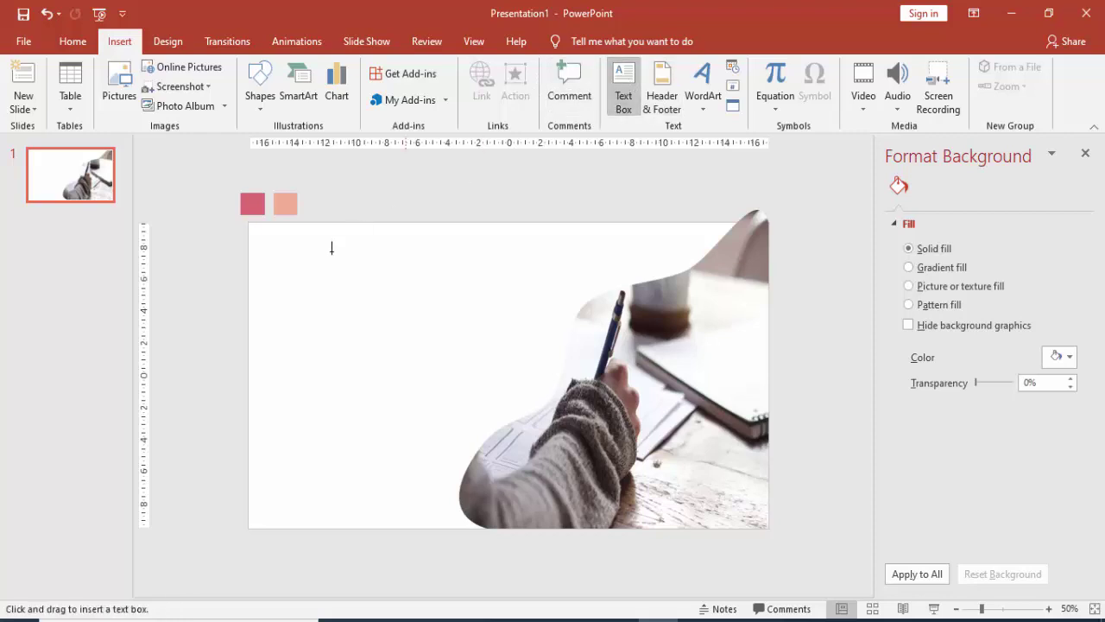
pyautogui.moveTo(282, 253); pyautogui.dragTo(443, 275)
pyautogui.write('JUDUL PRESENTASI')
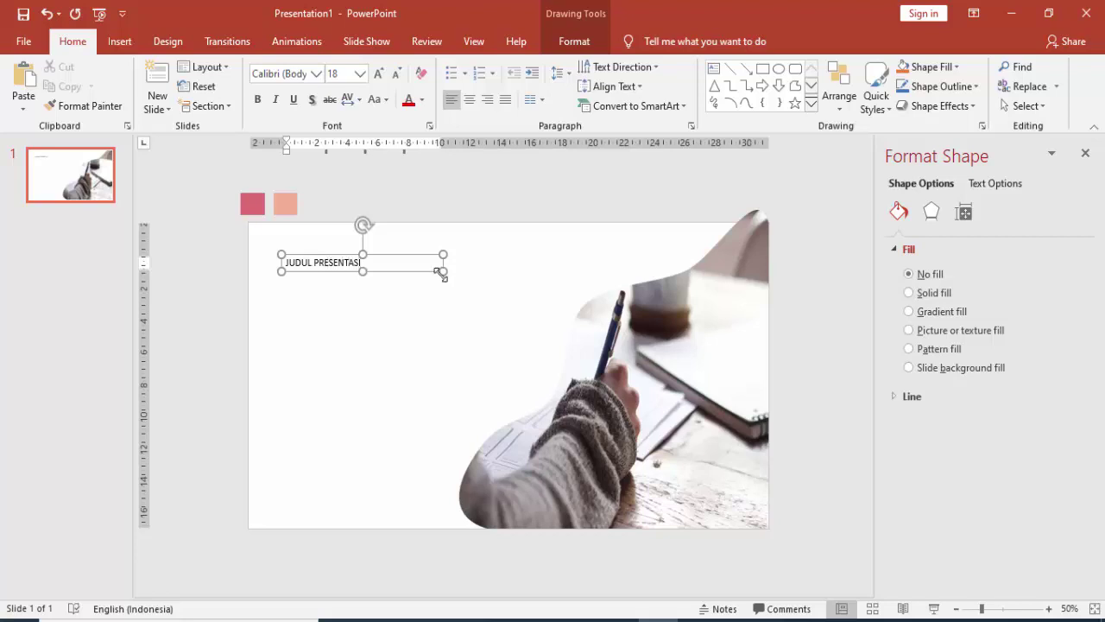
pyautogui.click(411, 254)
pyautogui.click(292, 75)
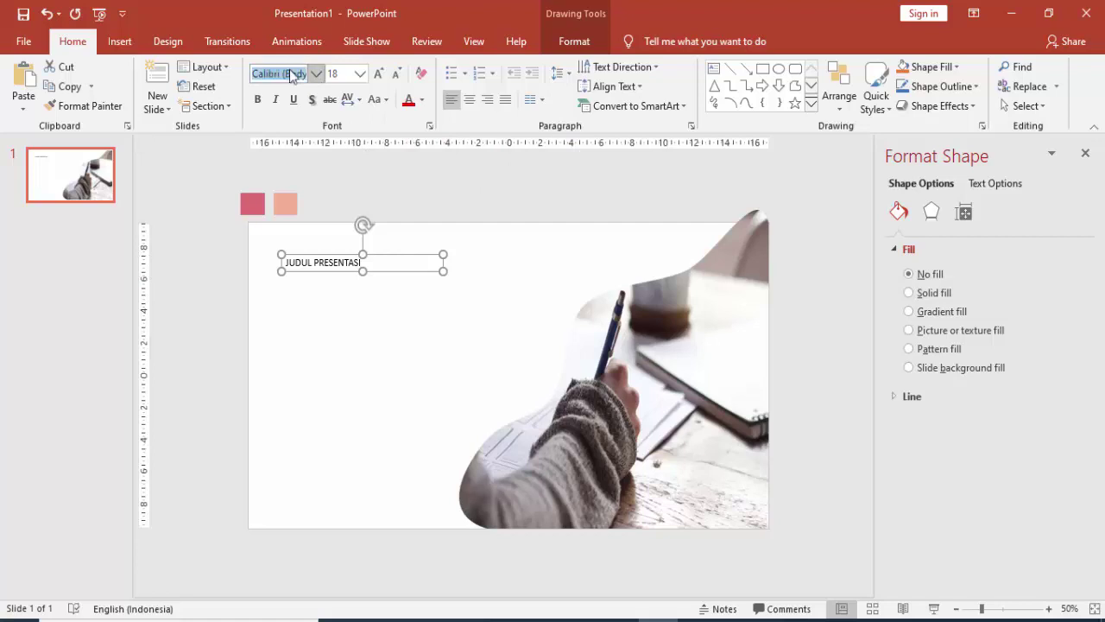
pyautogui.write('Gotham Bold')
pyautogui.press('Return')
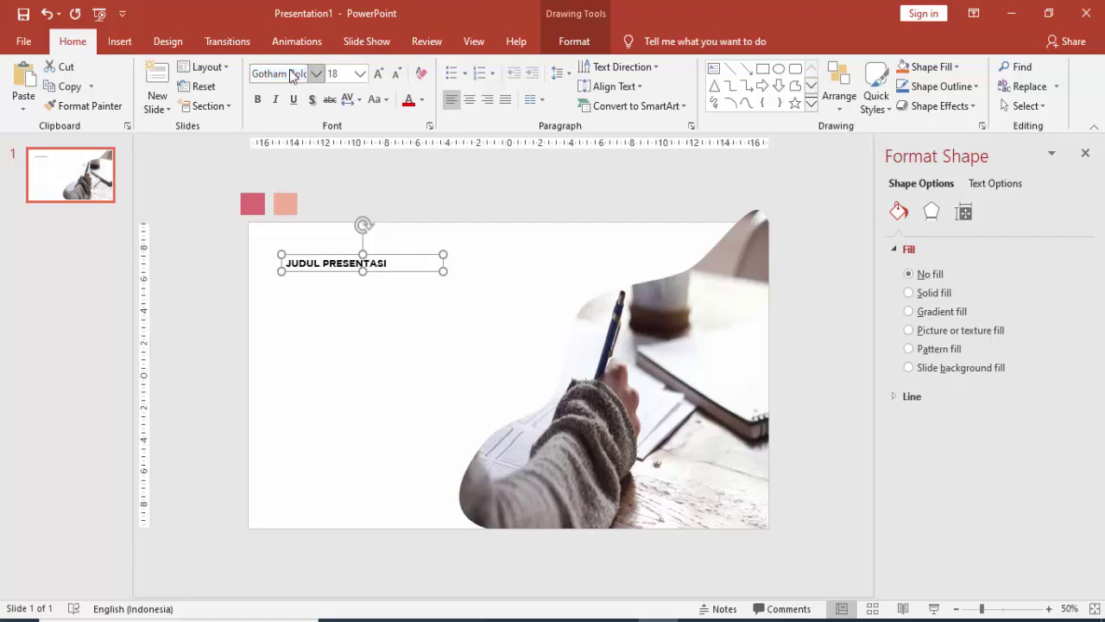
pyautogui.click(359, 74)
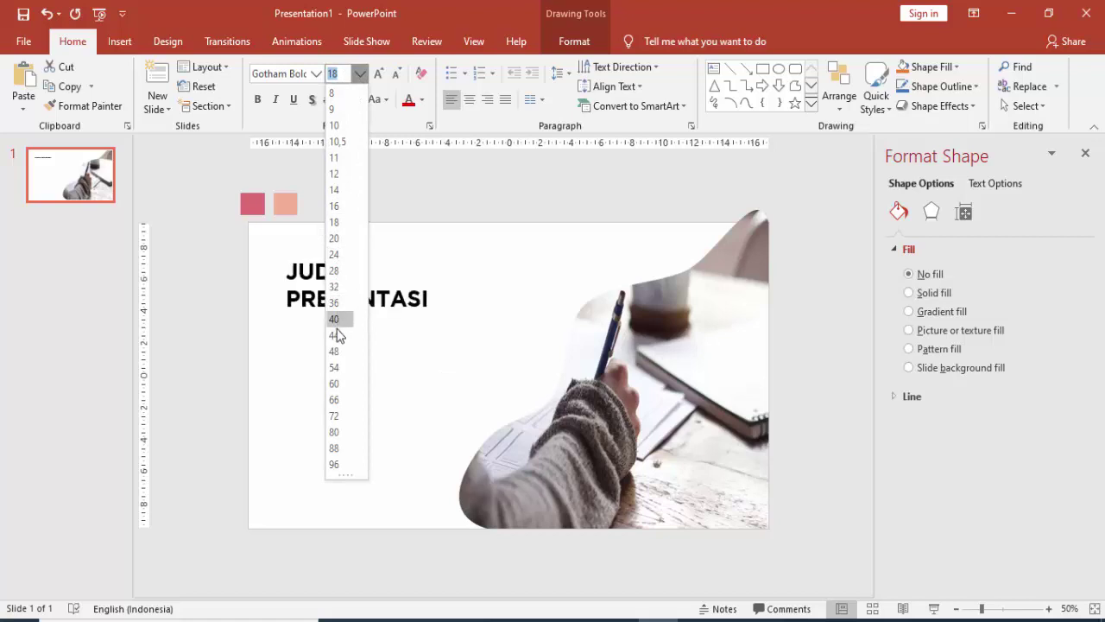
pyautogui.click(335, 335)
# Widen the title box so JUDUL PRESENTASI fits on one line
pyautogui.moveTo(442, 301)
pyautogui.mouseDown()
pyautogui.moveTo(526, 294)
pyautogui.moveTo(543, 281)
pyautogui.mouseUp()
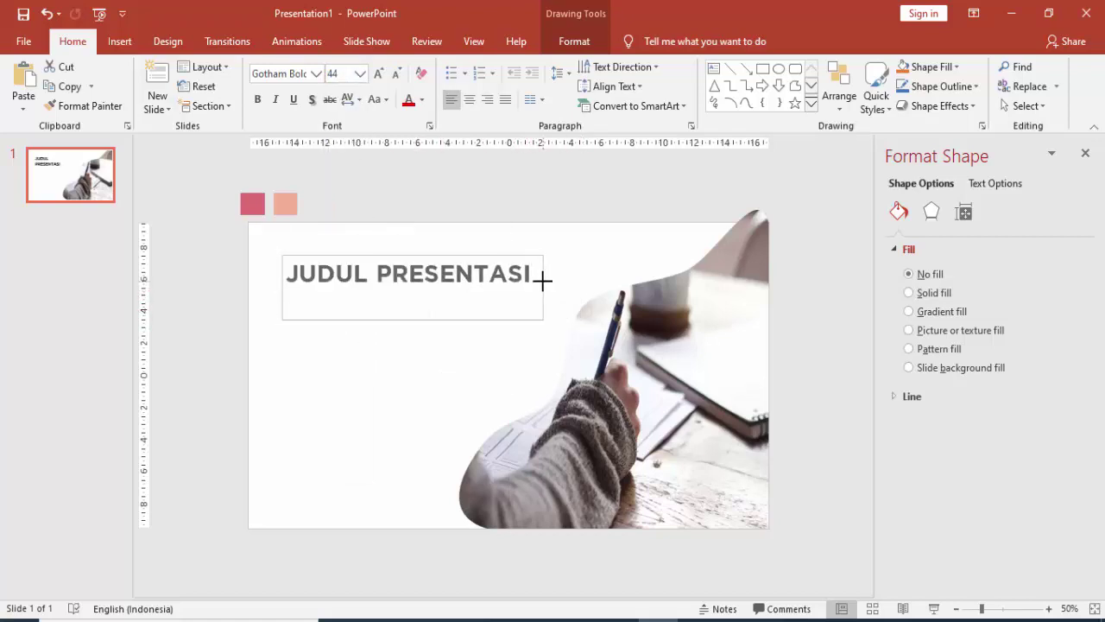
pyautogui.click(377, 273)
pyautogui.doubleClick(447, 271)
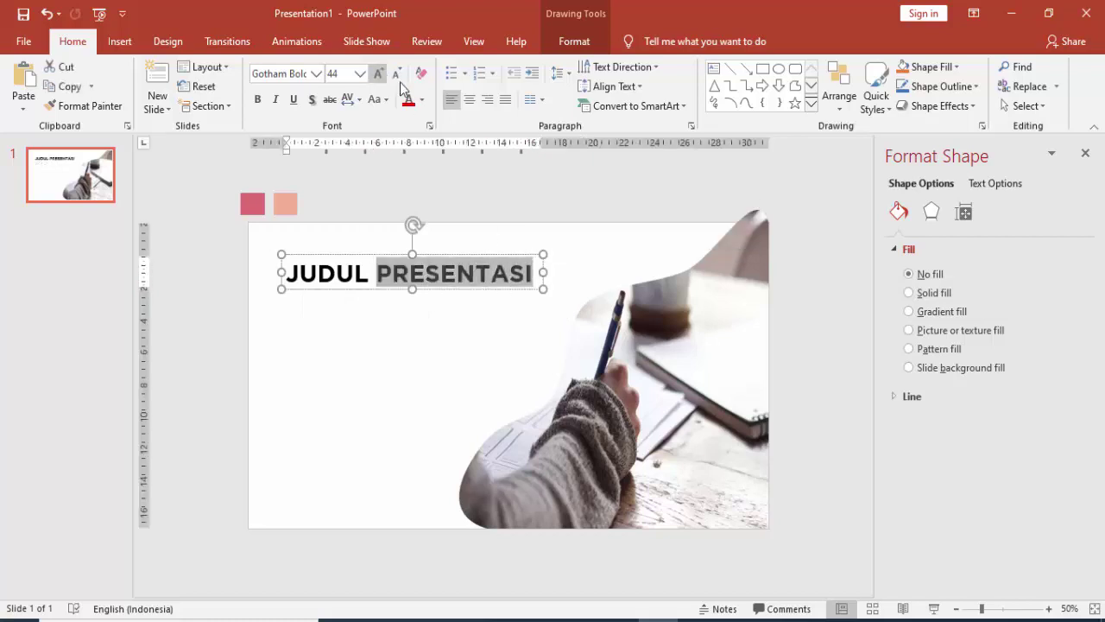
pyautogui.click(423, 102)
pyautogui.click(379, 168)
pyautogui.click(330, 255)
# Duplicate the title just below, set it to size 24 and prefix it with SUB
pyautogui.moveTo(329, 256); pyautogui.dragTo(328, 286)
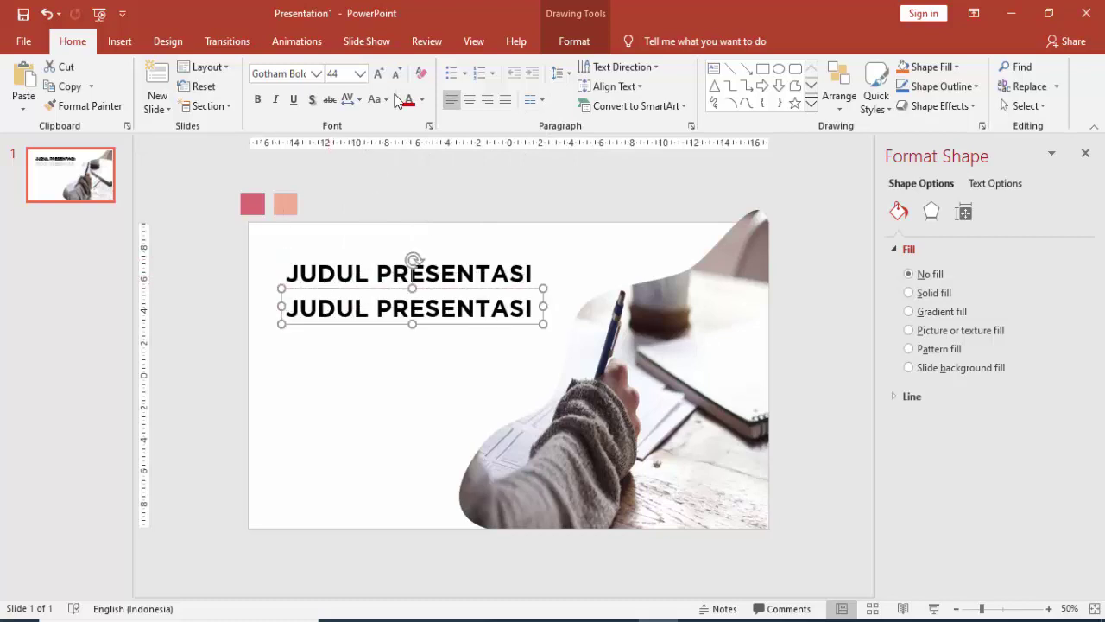
pyautogui.click(360, 74)
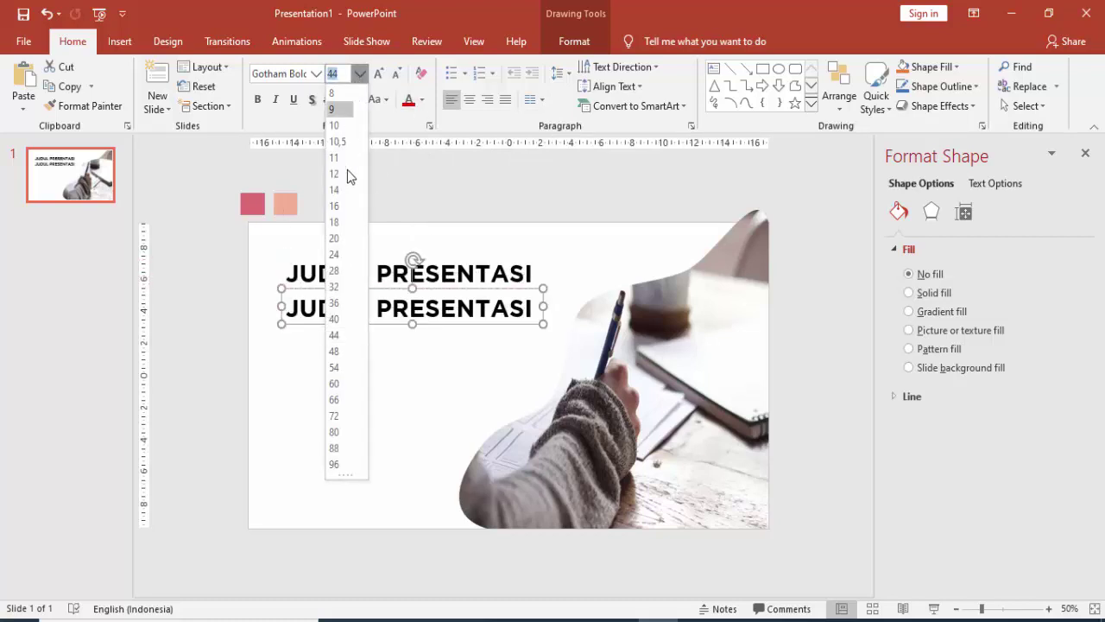
pyautogui.click(334, 253)
pyautogui.click(309, 298)
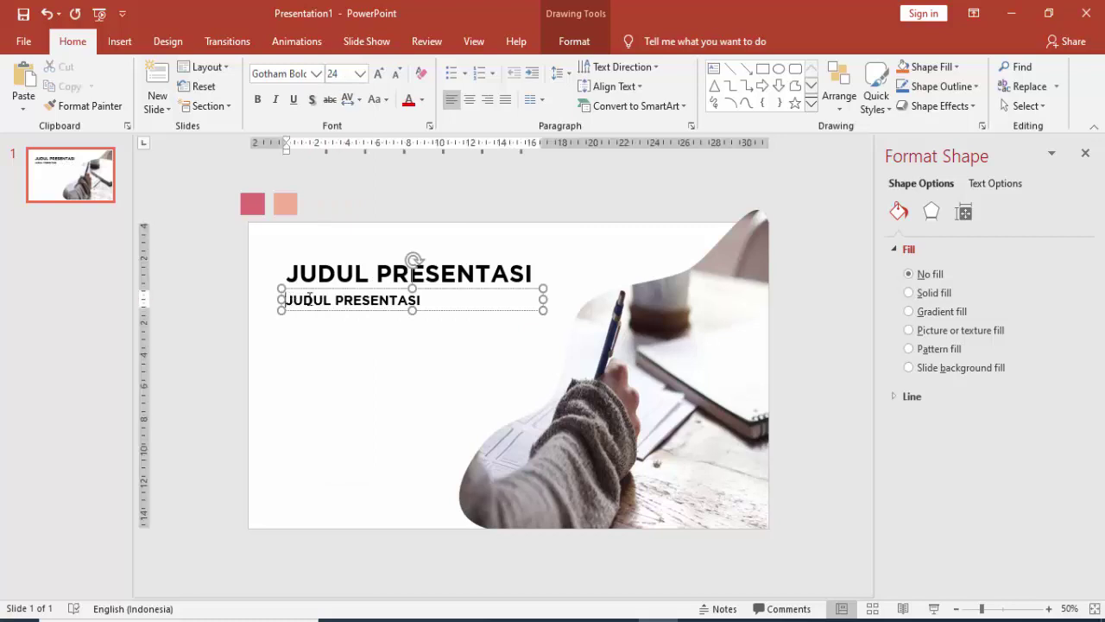
pyautogui.write('SUB')
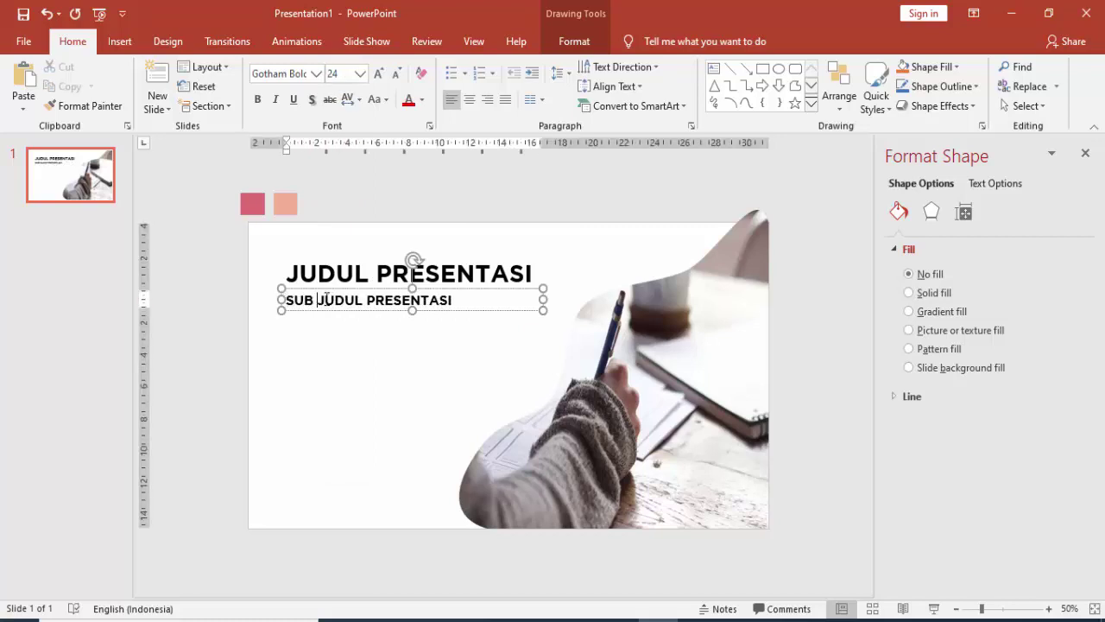
# Nudge the subtitle right and colour it with the eyedropper from the peach swatch
pyautogui.click(466, 292)
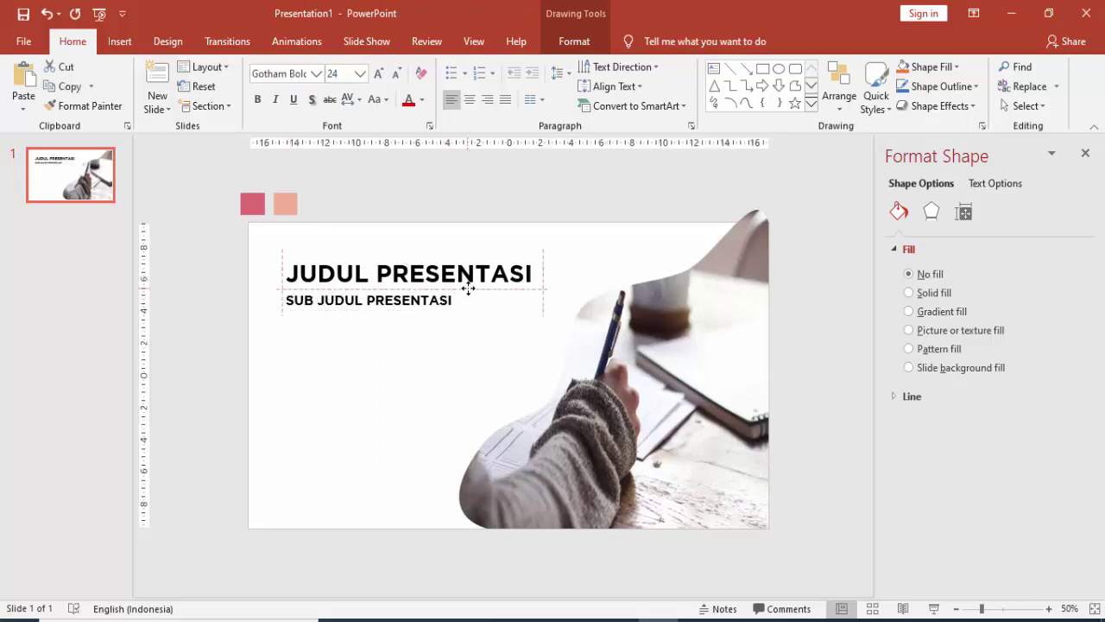
pyautogui.moveTo(466, 290); pyautogui.dragTo(470, 289)
pyautogui.click(422, 101)
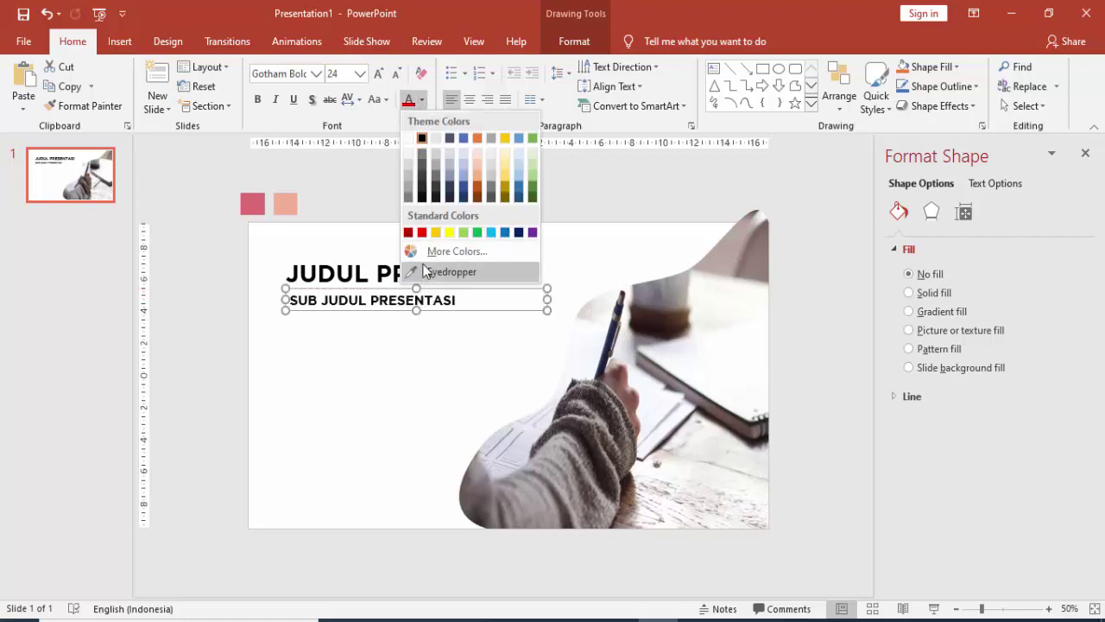
pyautogui.click(427, 270)
pyautogui.click(290, 201)
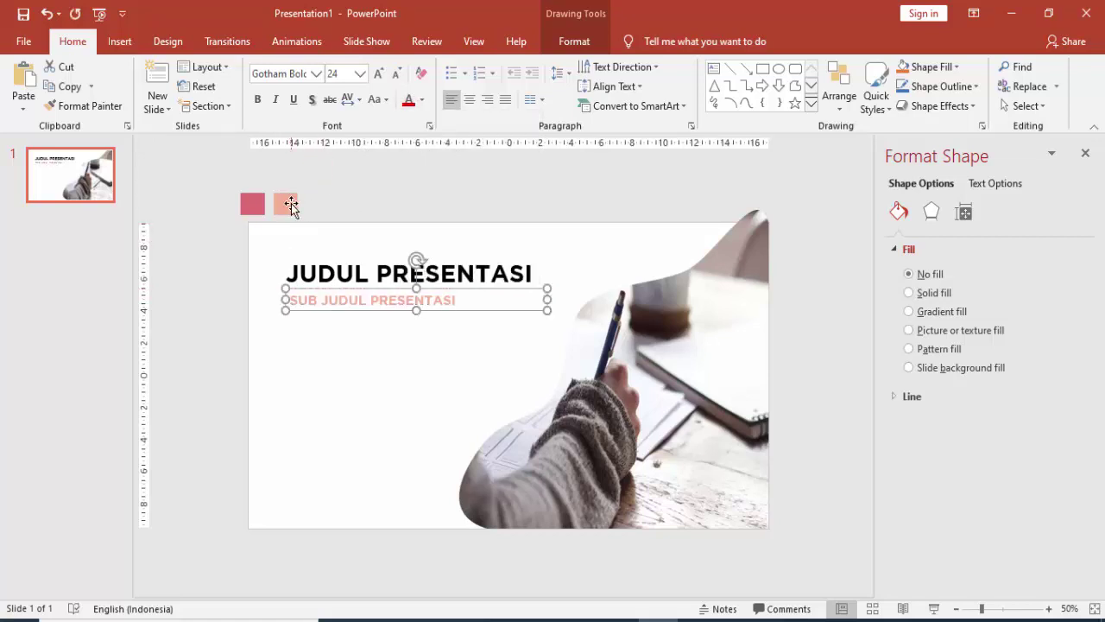
pyautogui.click(393, 211)
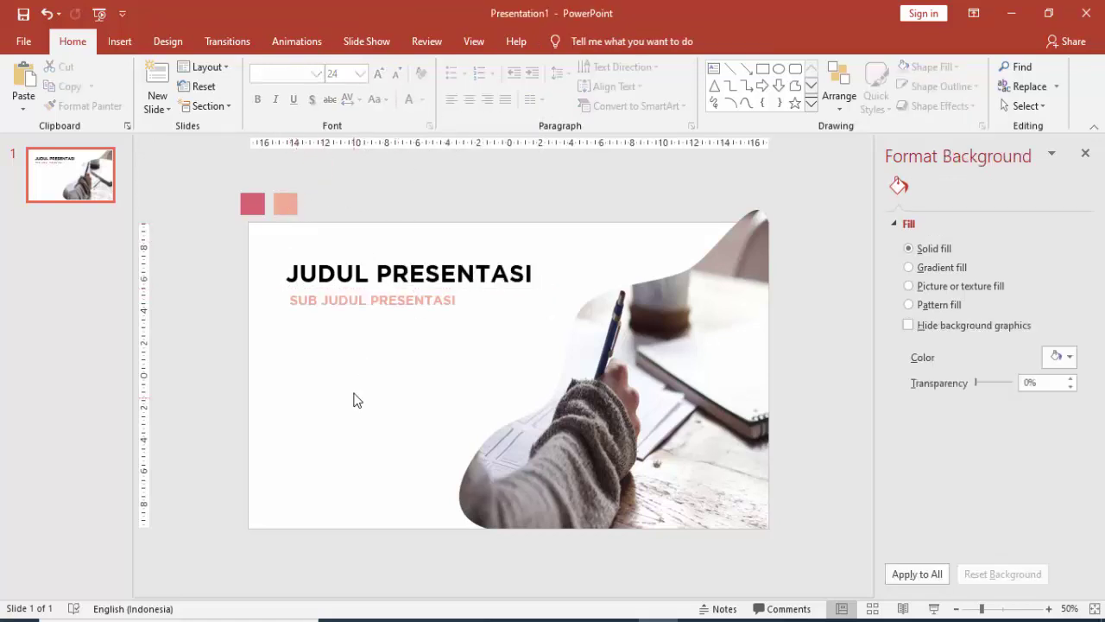
pyautogui.click(119, 41)
# Draw a short horizontal line under the subtitle, 4 pt wide in the recent salmon colour
pyautogui.click(271, 98)
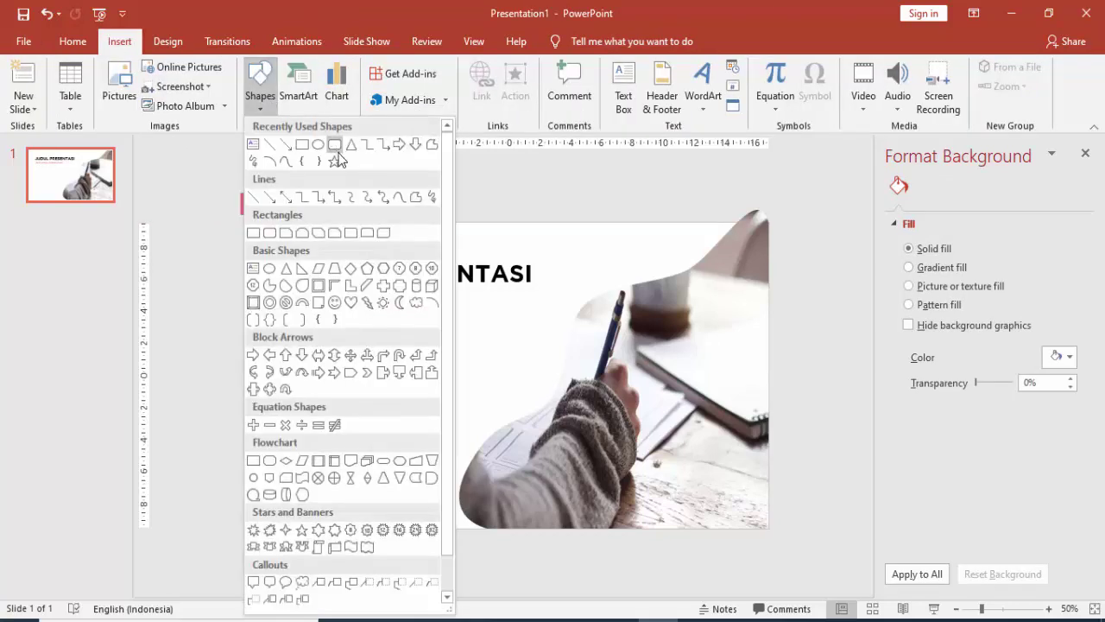
pyautogui.click(270, 144)
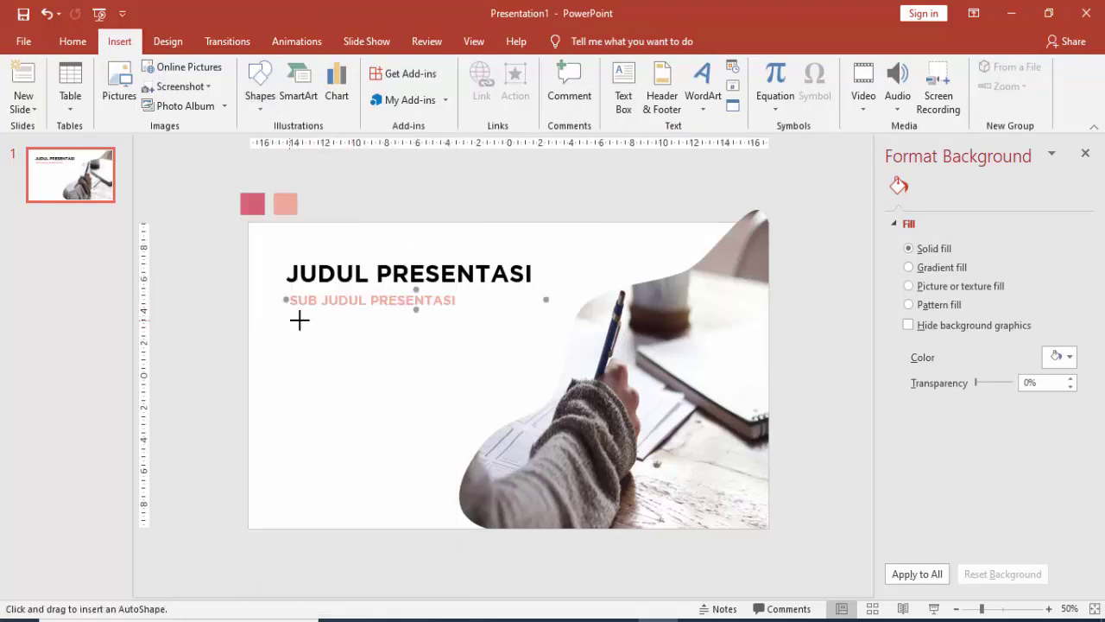
pyautogui.moveTo(285, 320); pyautogui.dragTo(347, 320)
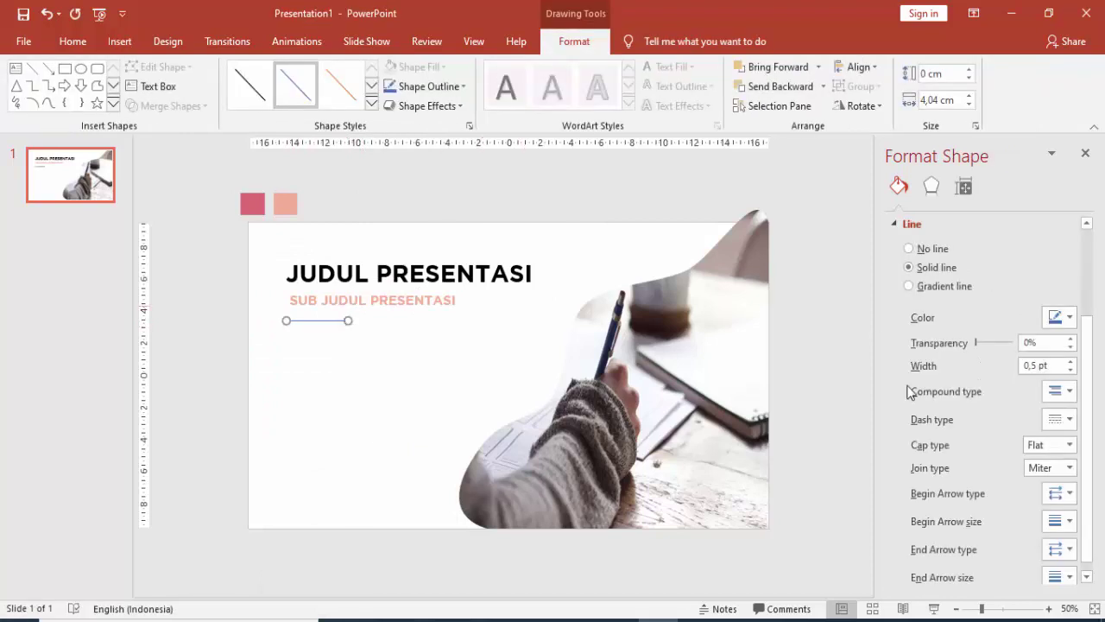
pyautogui.moveTo(1056, 364); pyautogui.dragTo(1018, 364)
pyautogui.write('4')
pyautogui.press('Return')
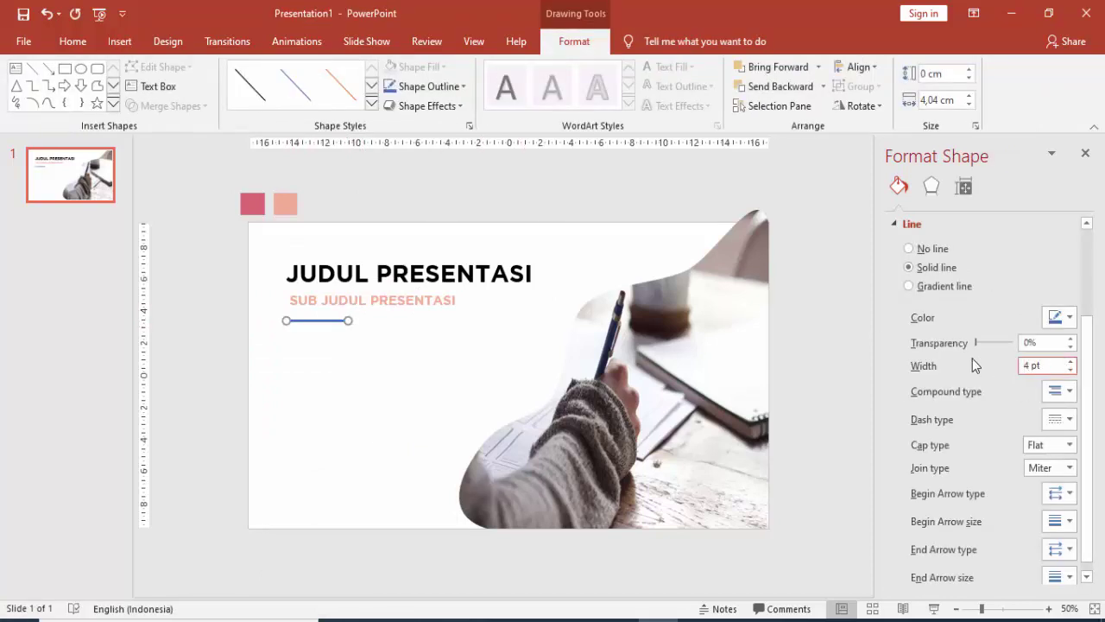
pyautogui.click(1061, 319)
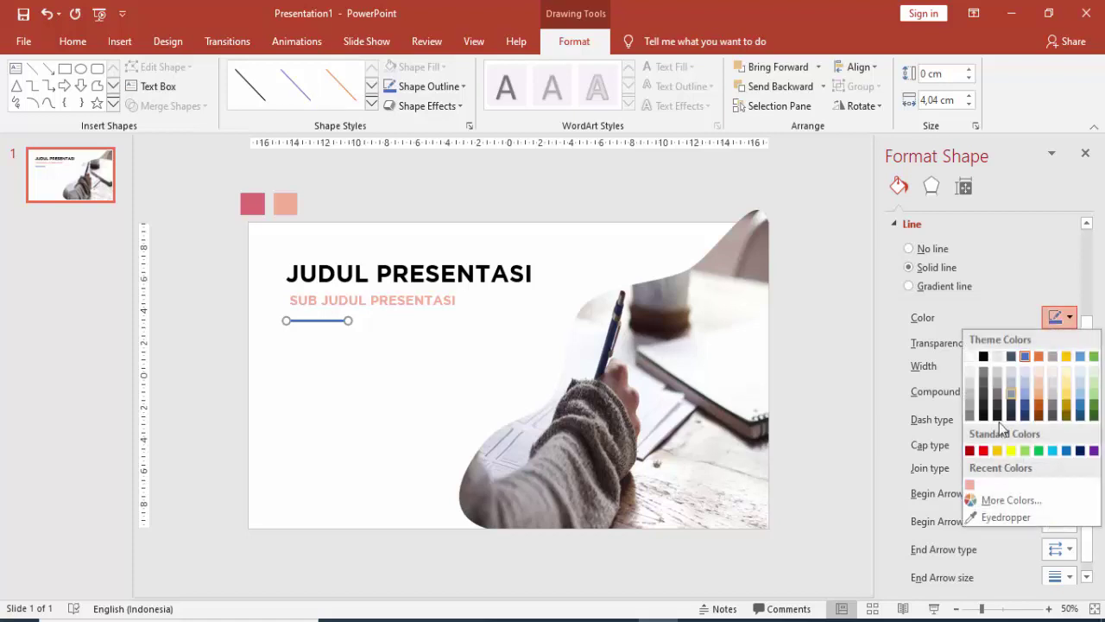
pyautogui.click(976, 483)
pyautogui.click(444, 373)
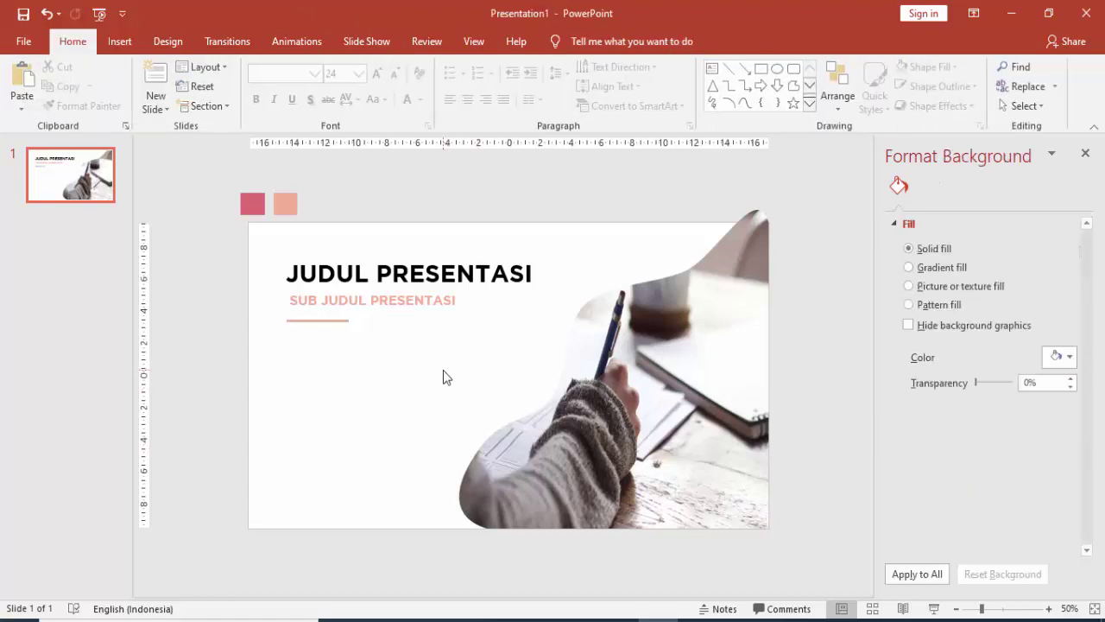
# Add a body text box below the accent line holding two =RAND() placeholder paragraphs
pyautogui.click(119, 41)
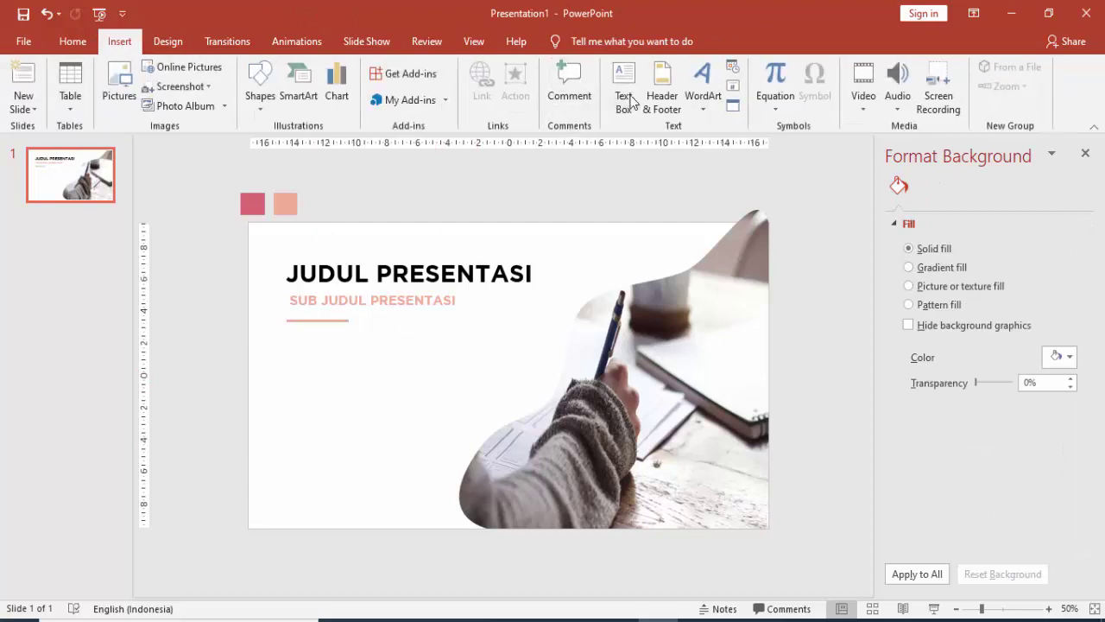
pyautogui.click(623, 95)
pyautogui.moveTo(287, 342); pyautogui.dragTo(509, 430)
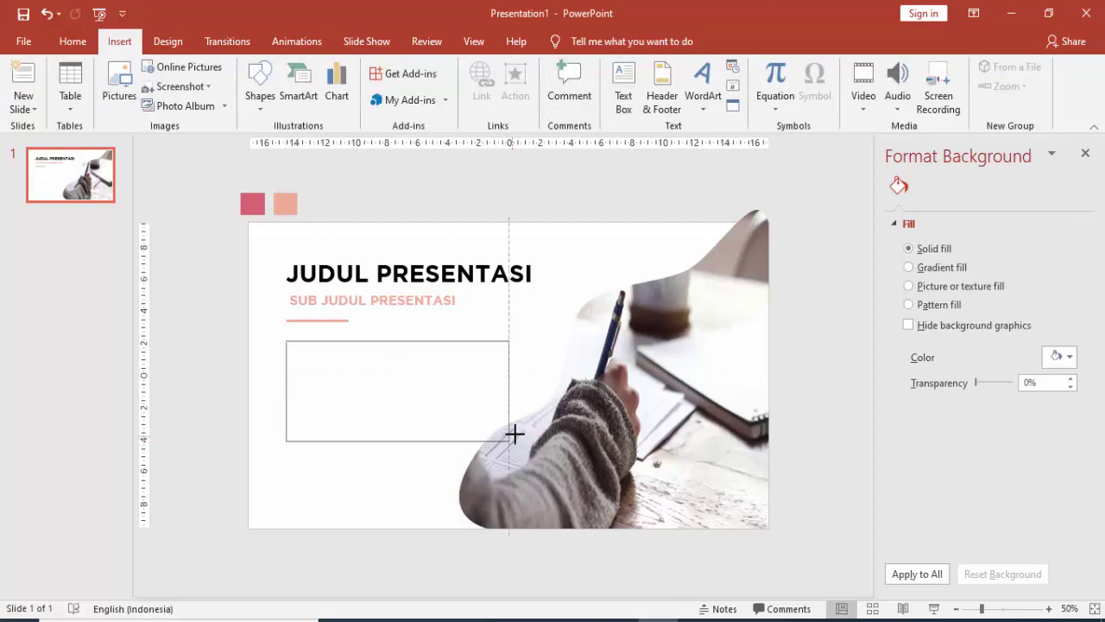
pyautogui.write('=RAND')
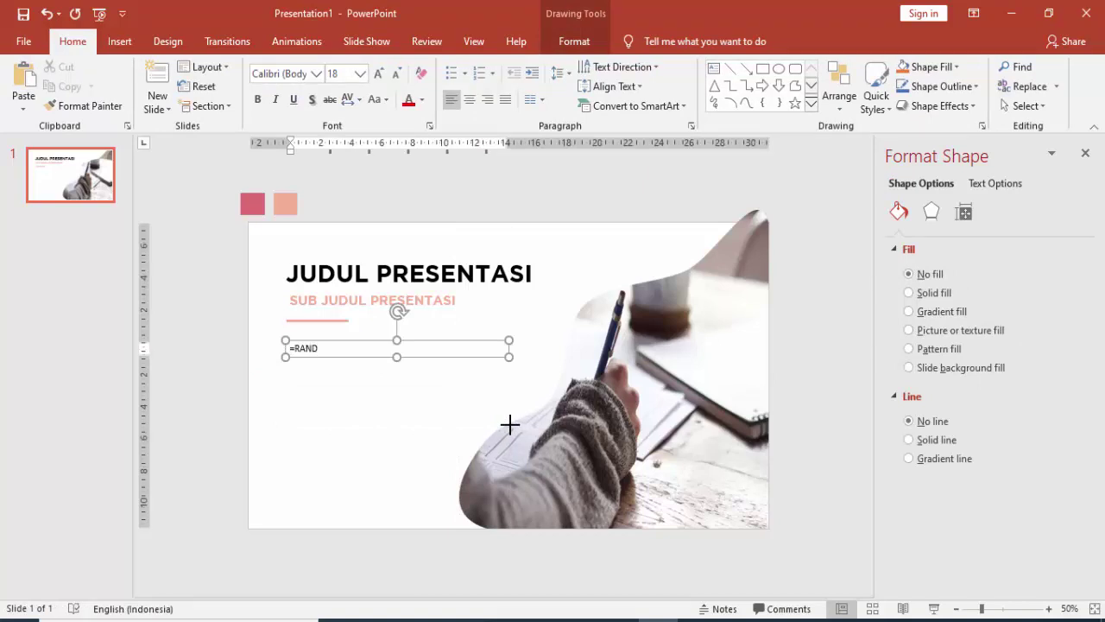
pyautogui.write('()')
pyautogui.press('Return')
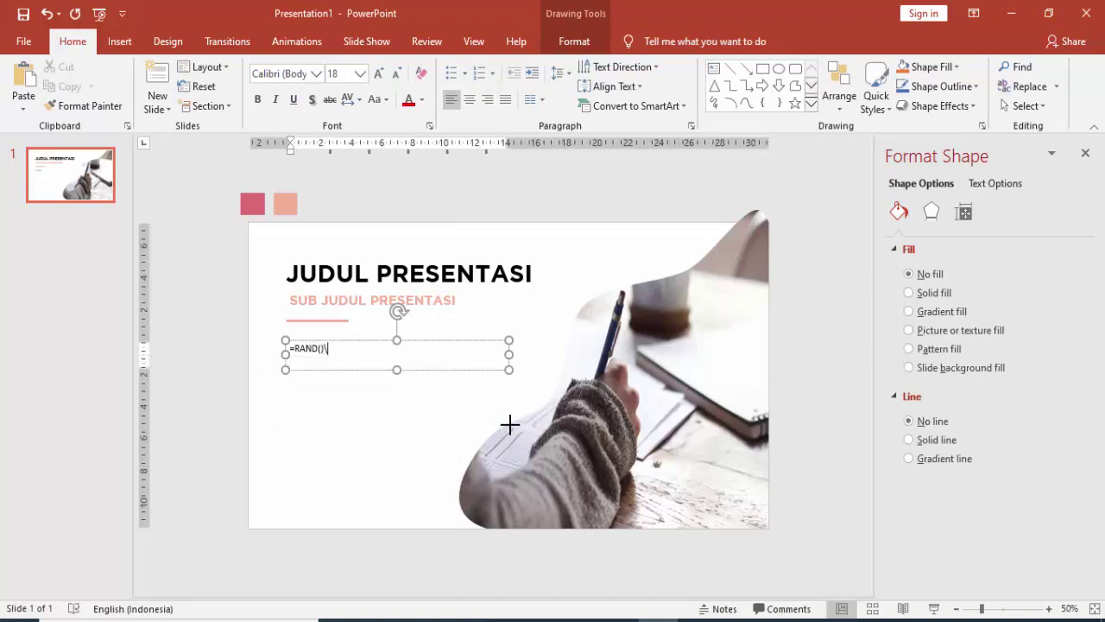
pyautogui.press('Return')
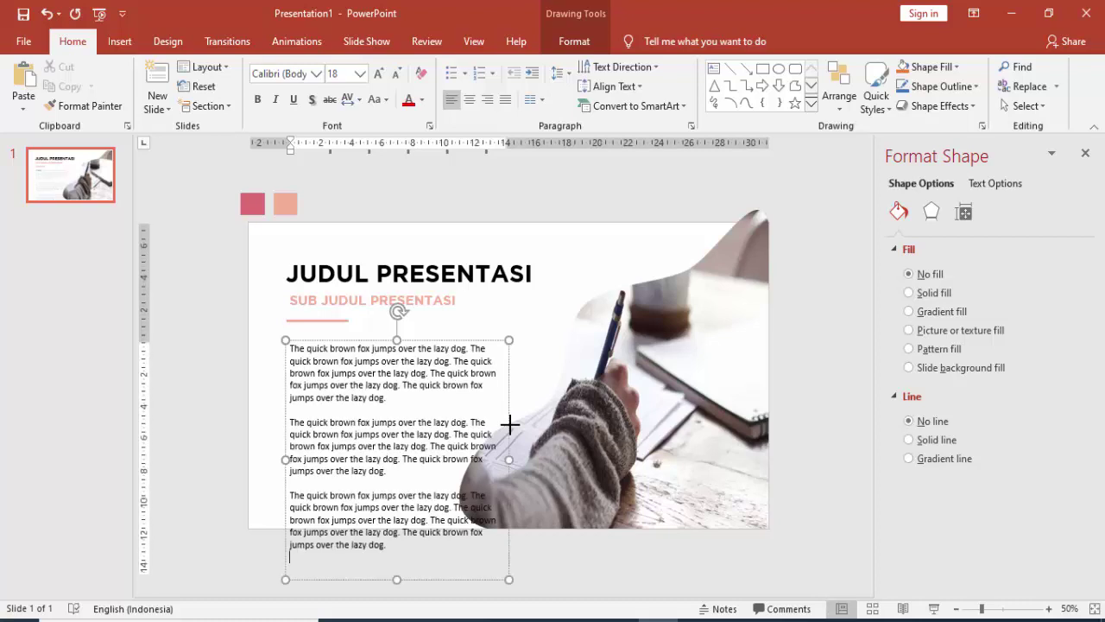
pyautogui.tripleClick(394, 493)
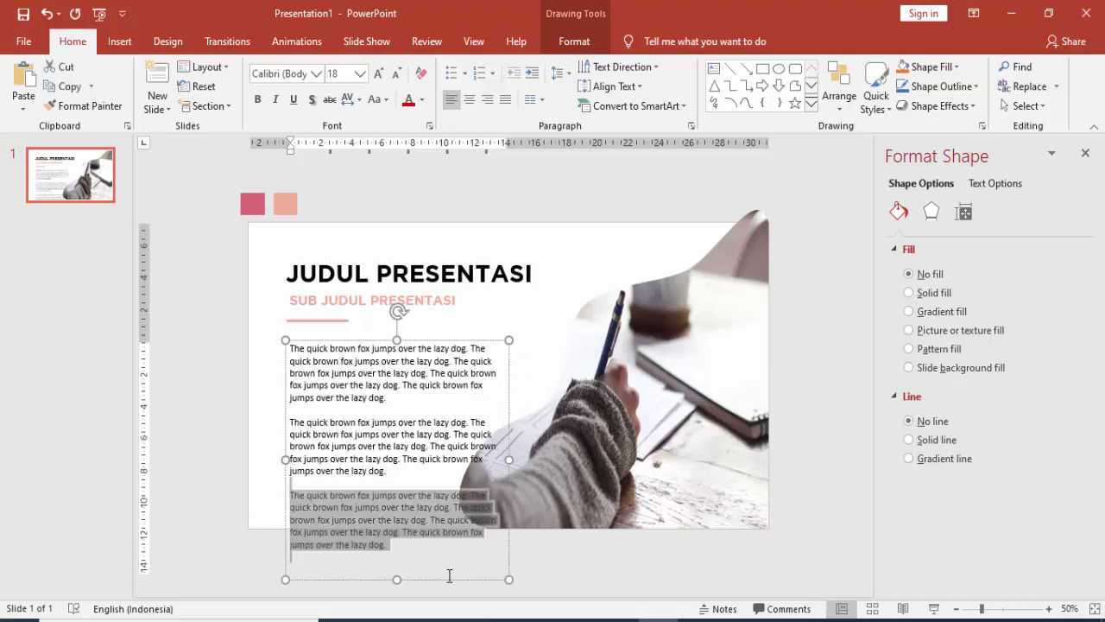
pyautogui.press('Delete')
# Format the body text as 14-pt dark grey Lato and nudge the box slightly upward
pyautogui.click(413, 498)
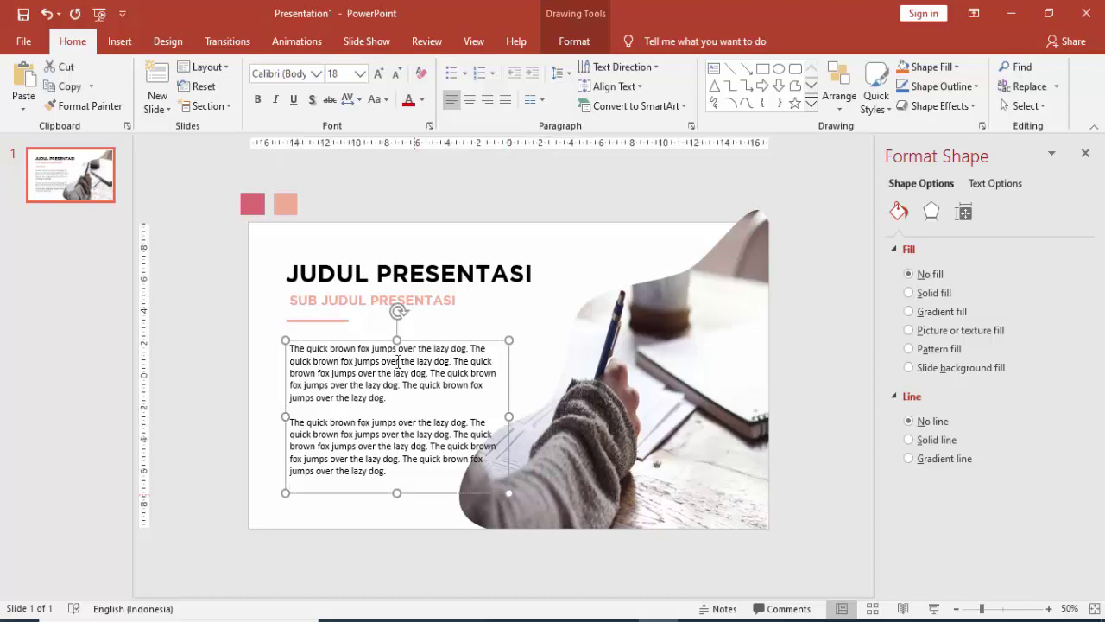
pyautogui.click(289, 74)
pyautogui.write('Lato')
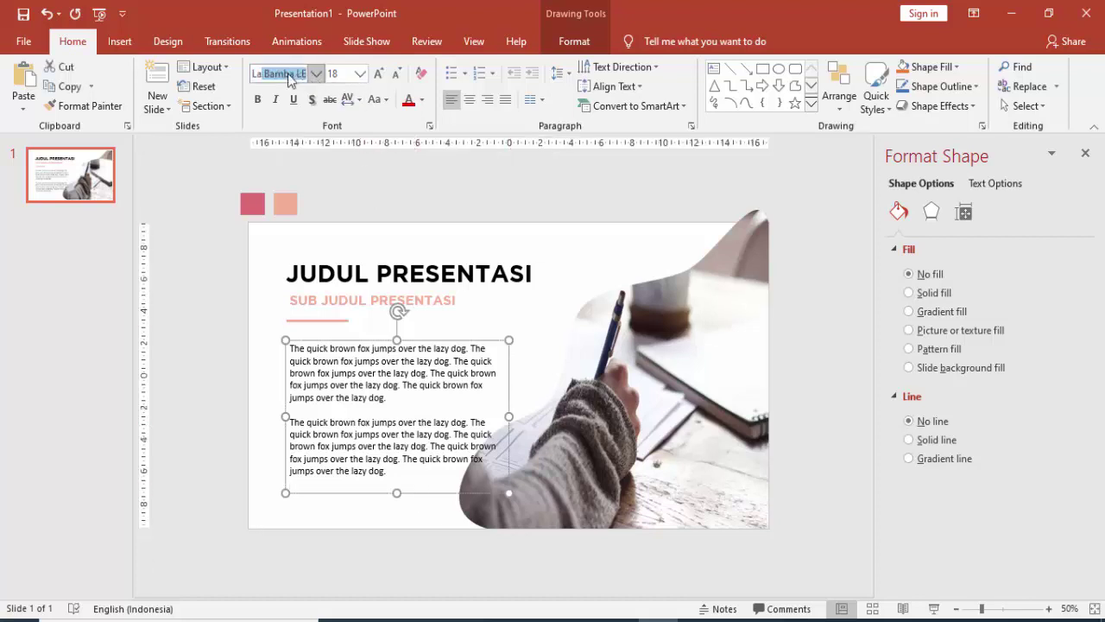
pyautogui.press('Return')
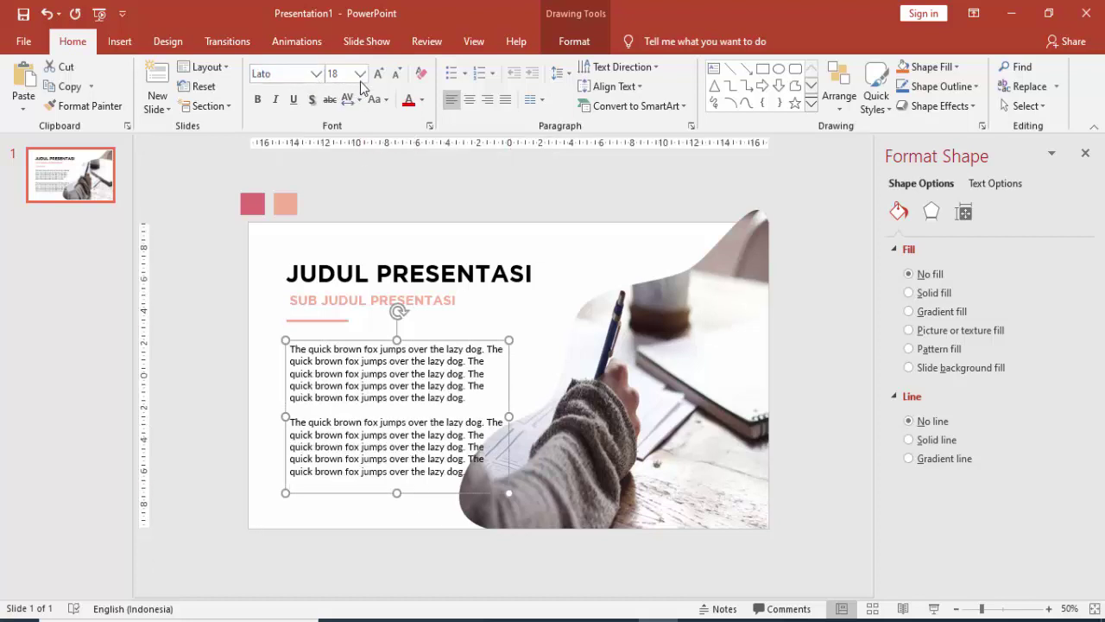
pyautogui.click(359, 73)
pyautogui.click(347, 187)
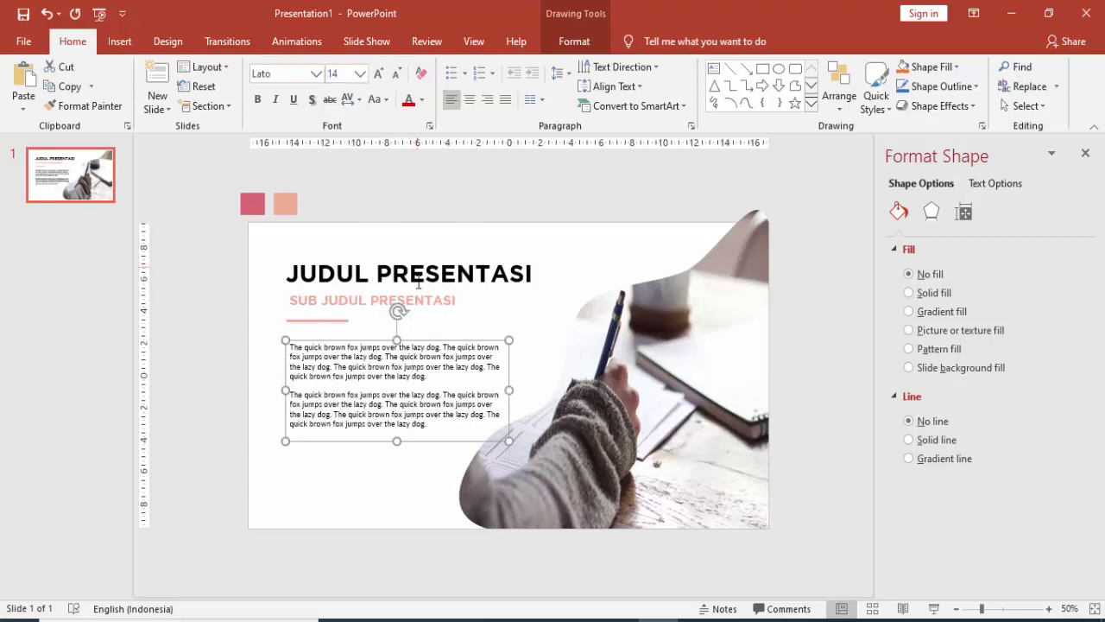
pyautogui.moveTo(415, 336); pyautogui.dragTo(414, 331)
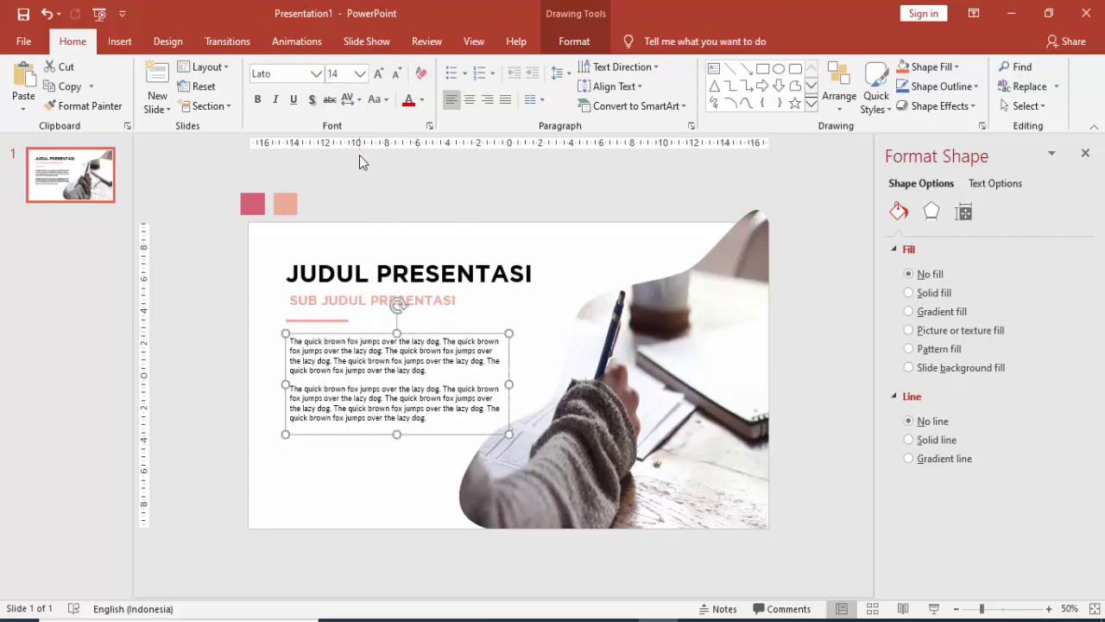
pyautogui.click(421, 100)
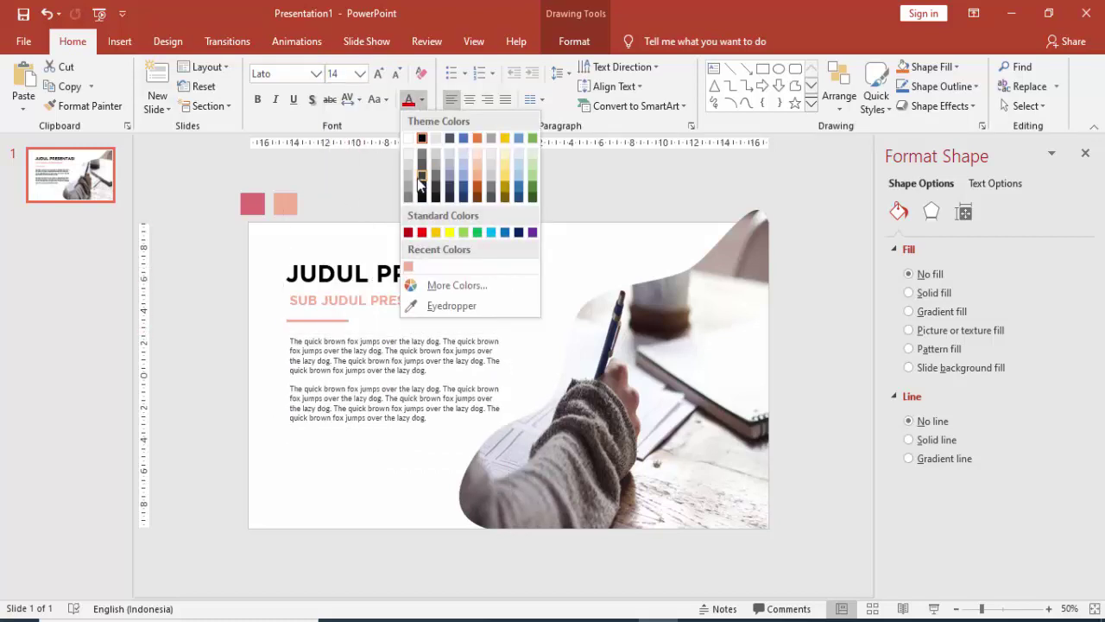
pyautogui.click(422, 176)
pyautogui.click(395, 478)
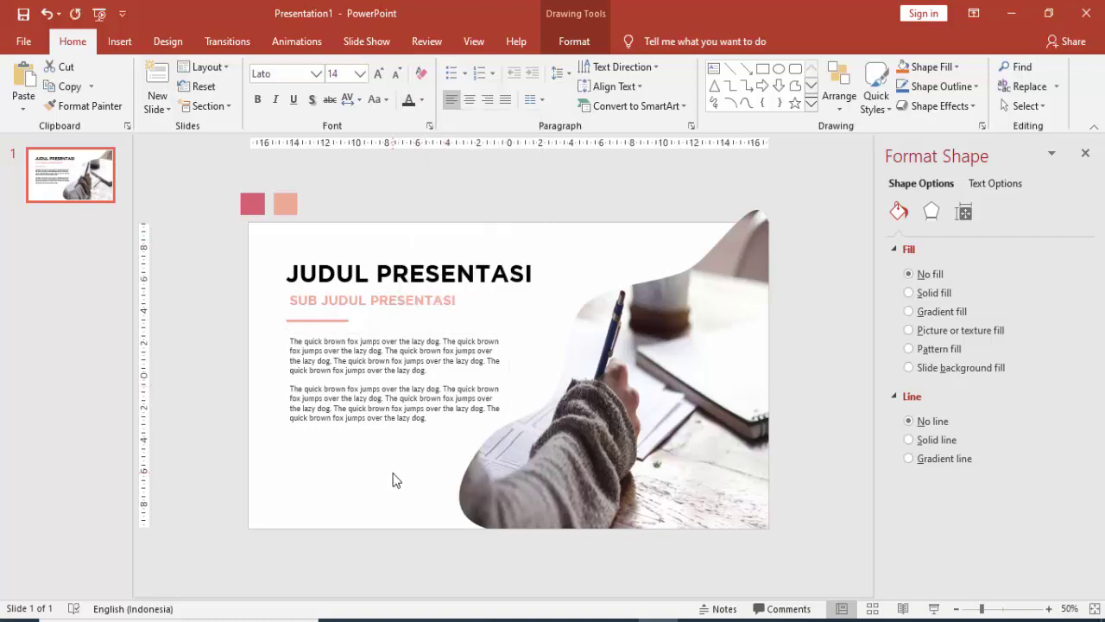
pyautogui.click(119, 40)
# Draw a rounded rectangle below the body text and round its corners fully into a pill
pyautogui.click(258, 111)
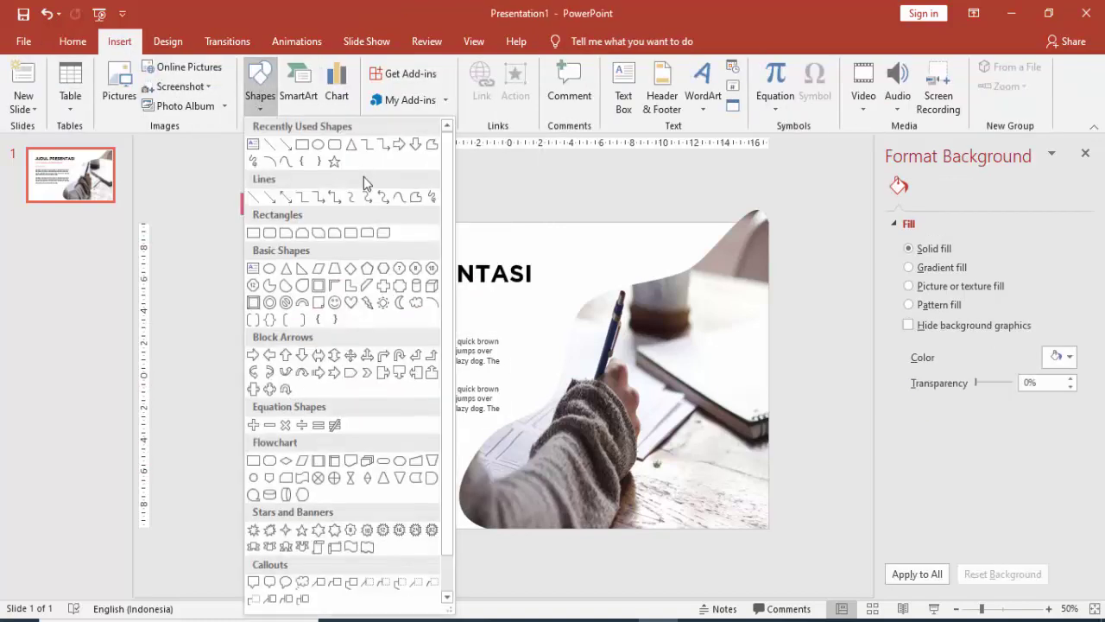
pyautogui.click(333, 144)
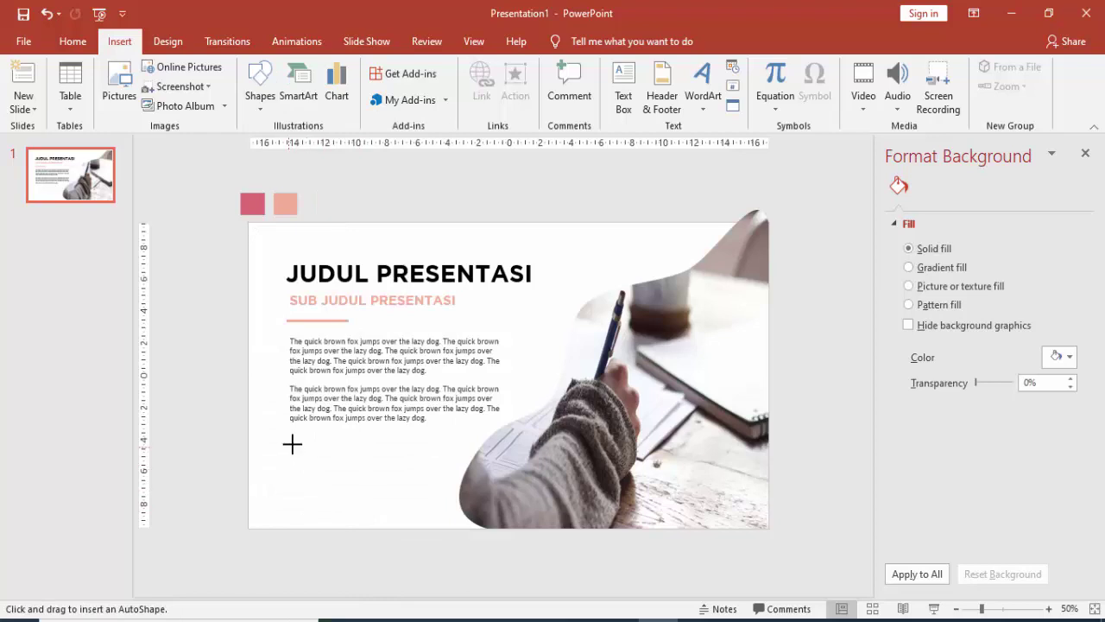
pyautogui.moveTo(292, 444); pyautogui.dragTo(382, 475)
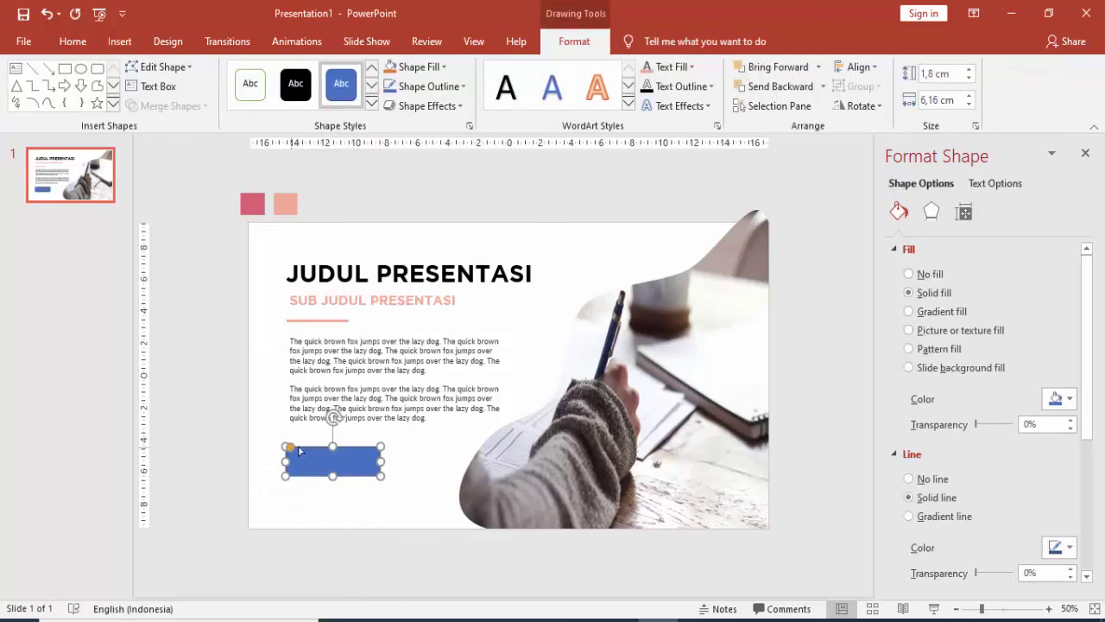
pyautogui.moveTo(300, 450); pyautogui.dragTo(341, 455)
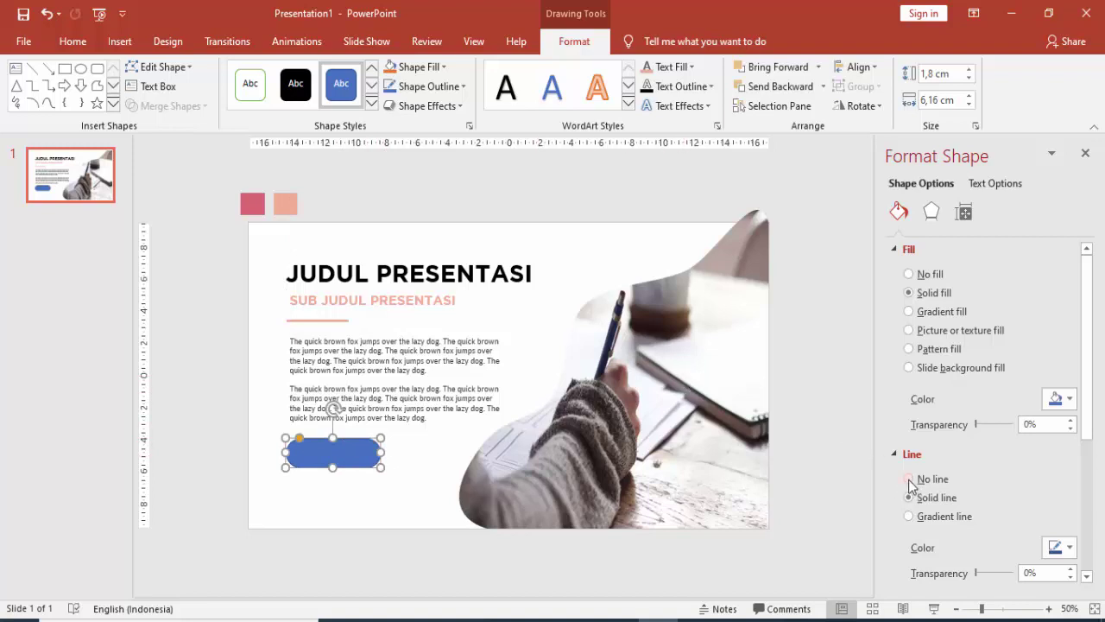
# Fill the pill with a two-stop gradient from sampled pink to recent peach, then preview the slide
pyautogui.click(942, 314)
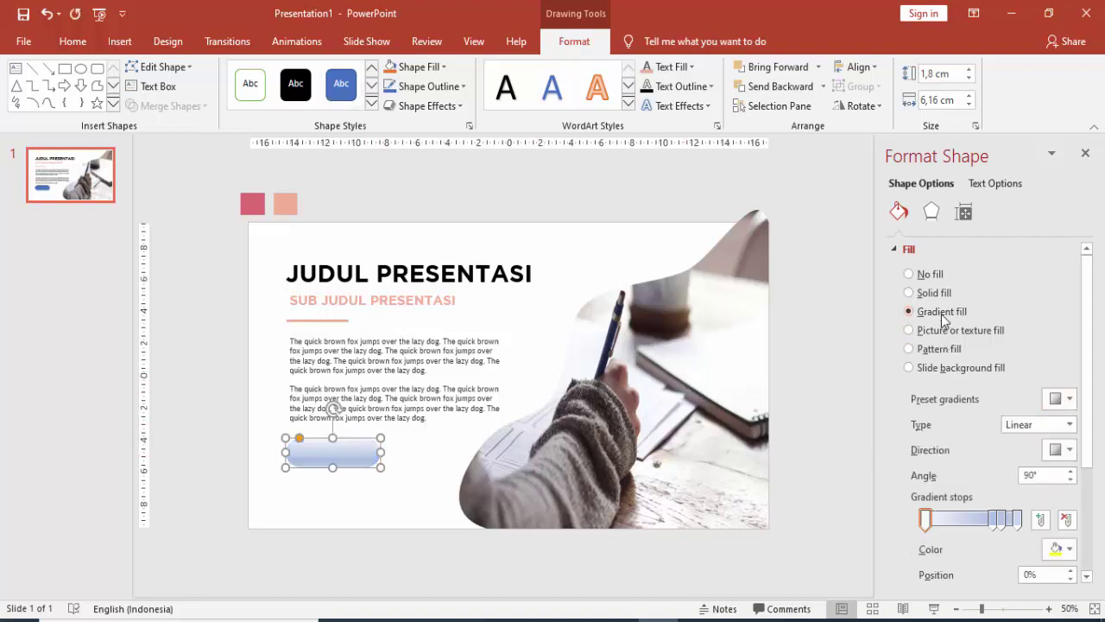
pyautogui.moveTo(1004, 518)
pyautogui.mouseDown()
pyautogui.moveTo(1005, 540)
pyautogui.moveTo(957, 539)
pyautogui.mouseUp()
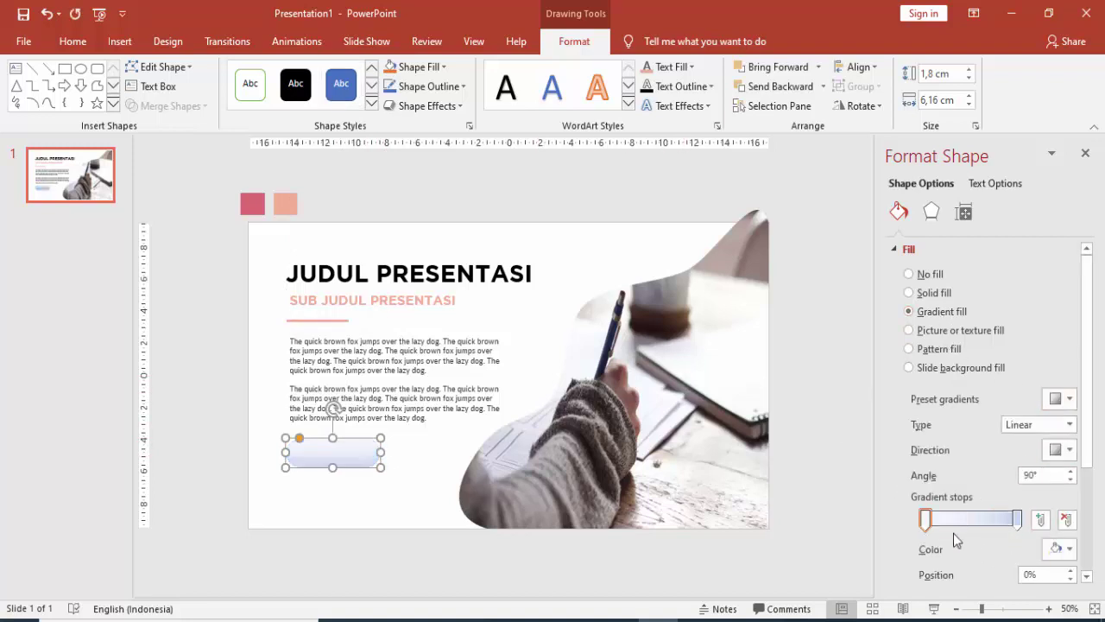
pyautogui.click(1059, 548)
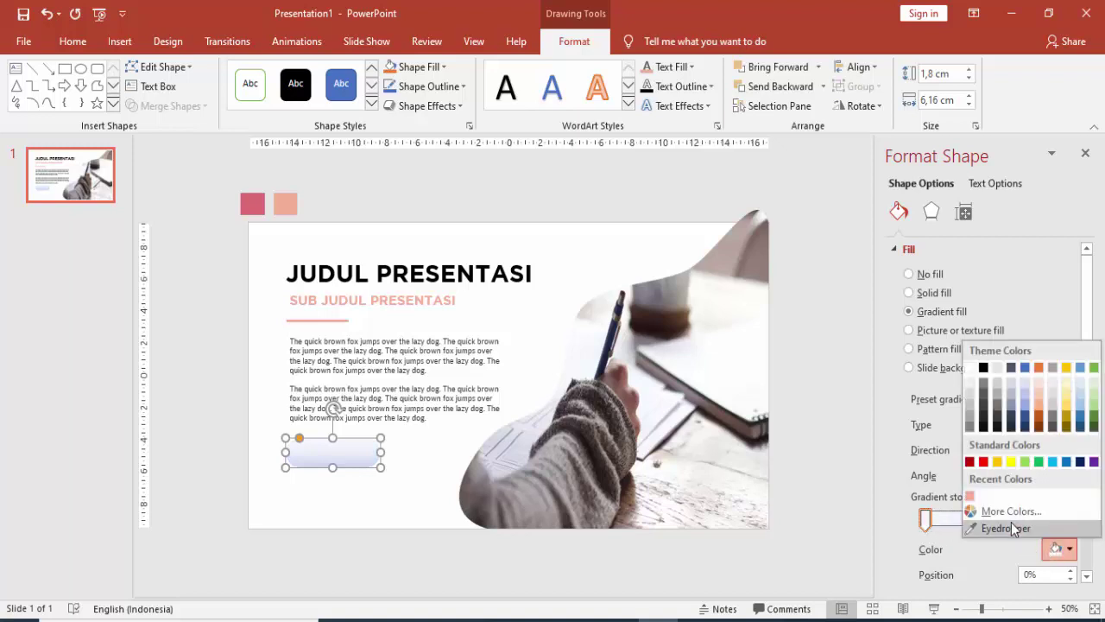
pyautogui.click(1006, 529)
pyautogui.click(253, 203)
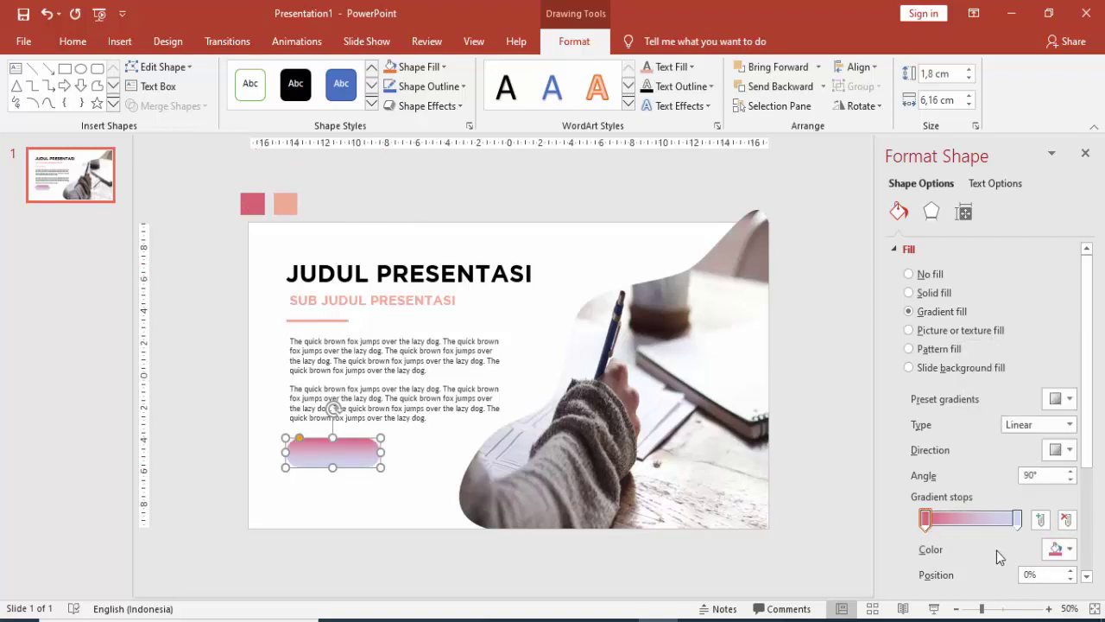
pyautogui.click(1017, 518)
pyautogui.click(1059, 548)
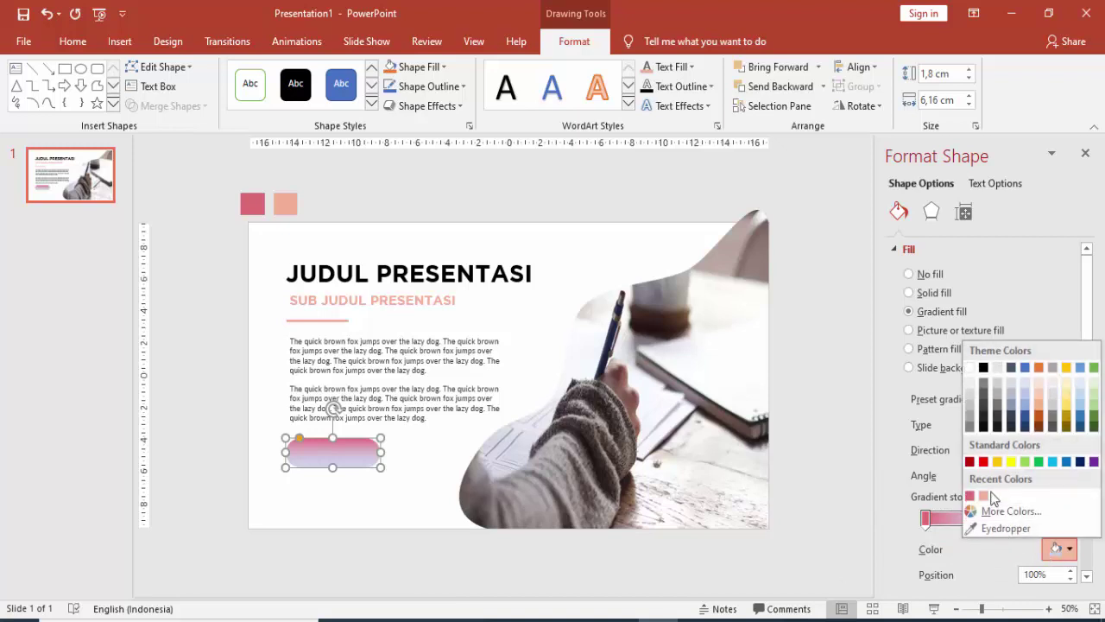
pyautogui.click(984, 495)
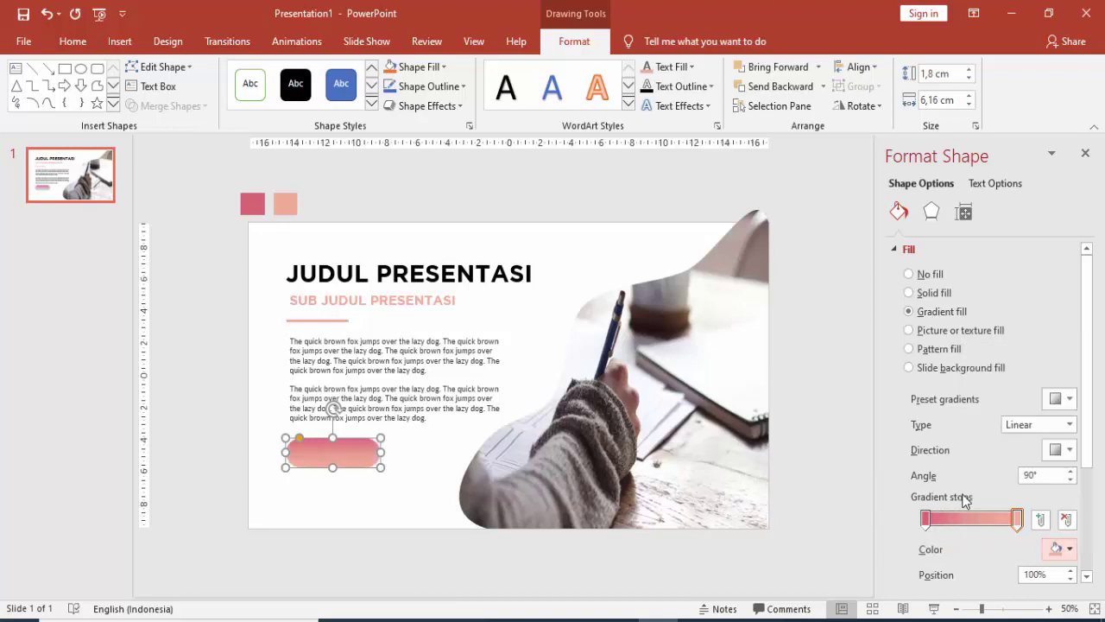
pyautogui.click(386, 508)
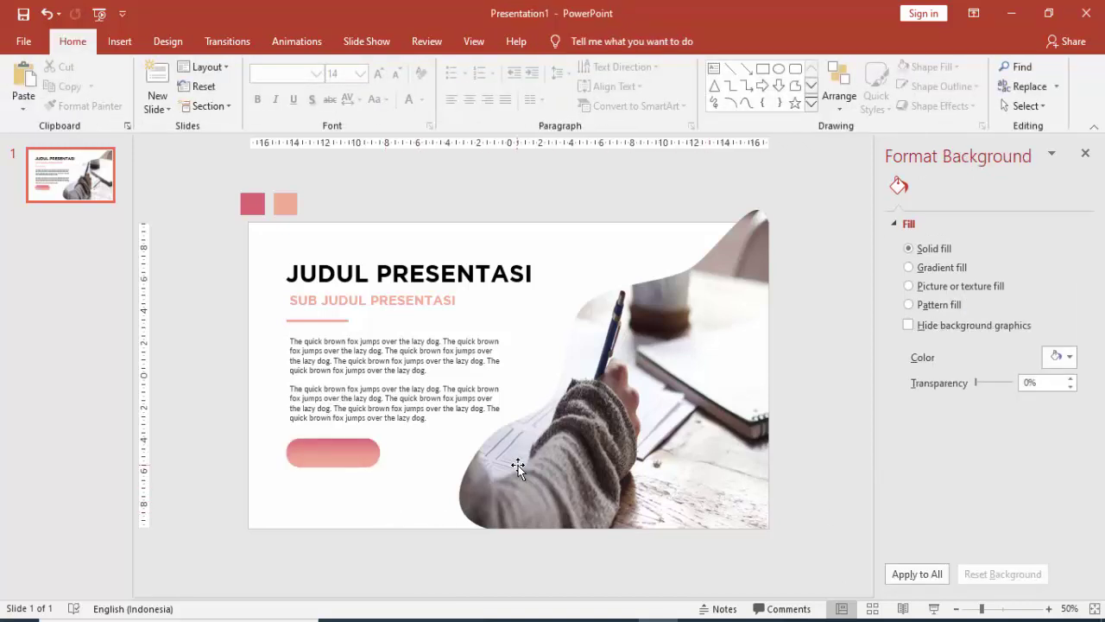
pyautogui.click(934, 609)
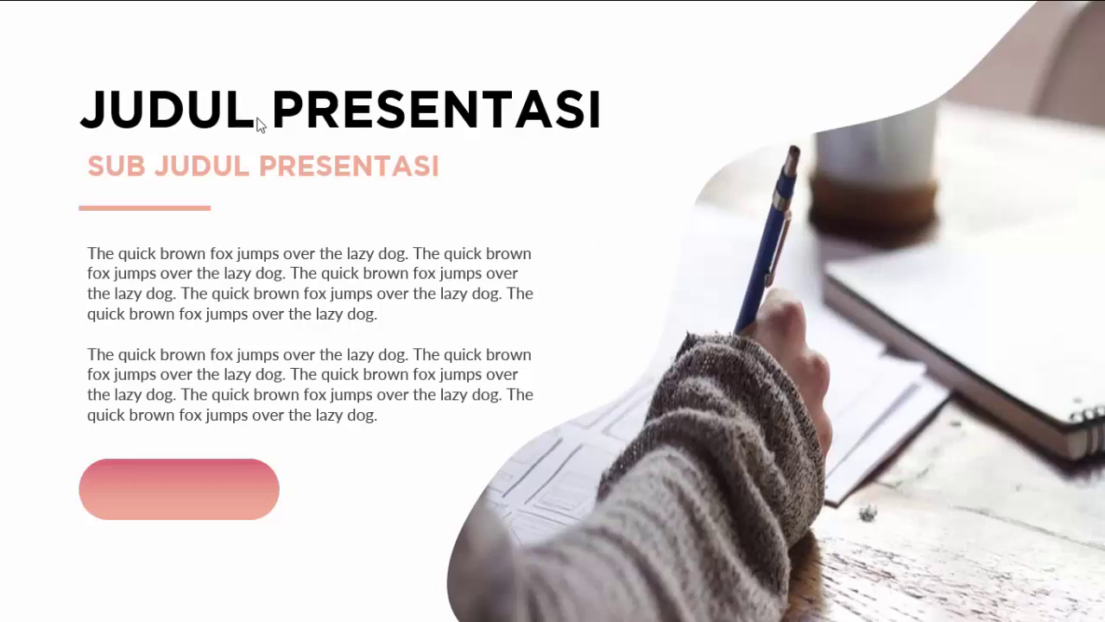
# End the full-screen slide show and return to the slide list in Normal view
pyautogui.press('Escape')
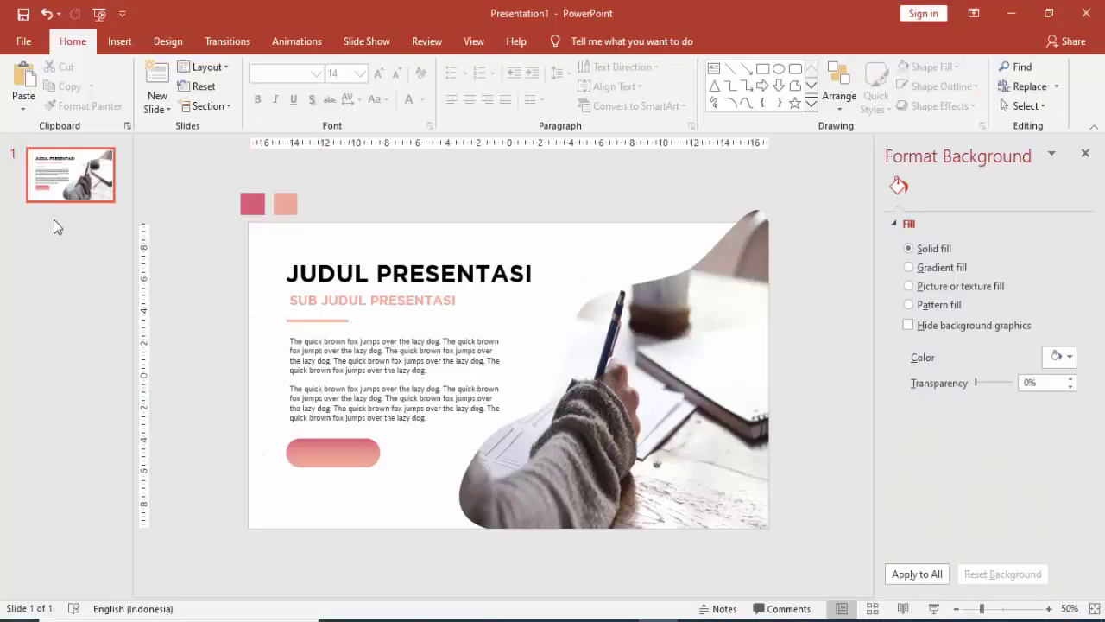
pyautogui.rightClick(56, 226)
# Add a new slide after slide 1 and delete its title and content placeholders
pyautogui.click(100, 283)
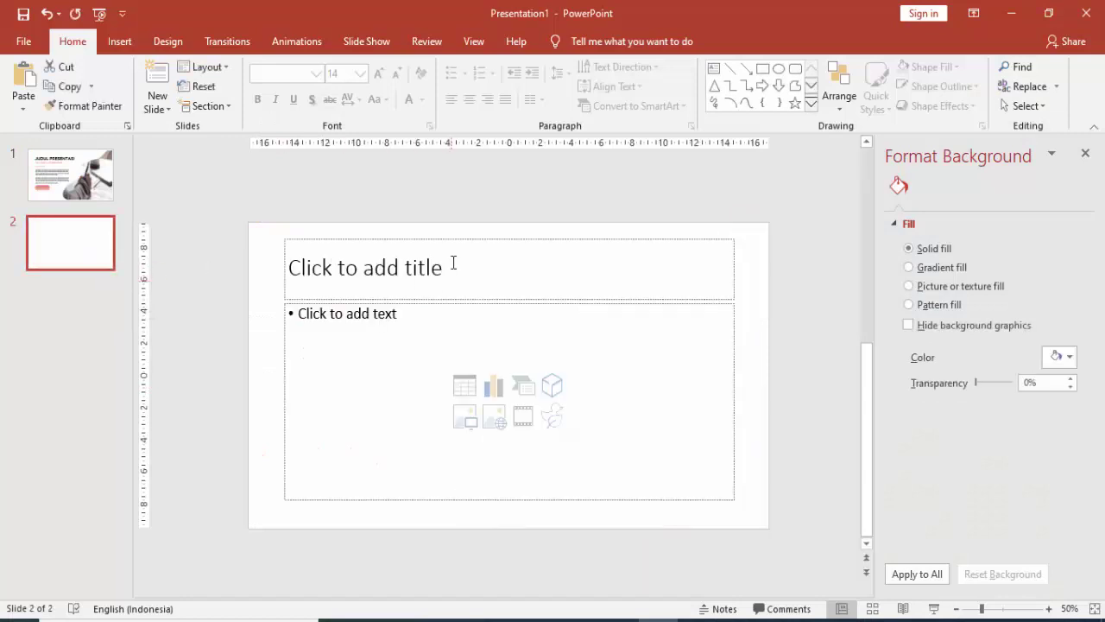
pyautogui.click(455, 241)
pyautogui.press('Delete')
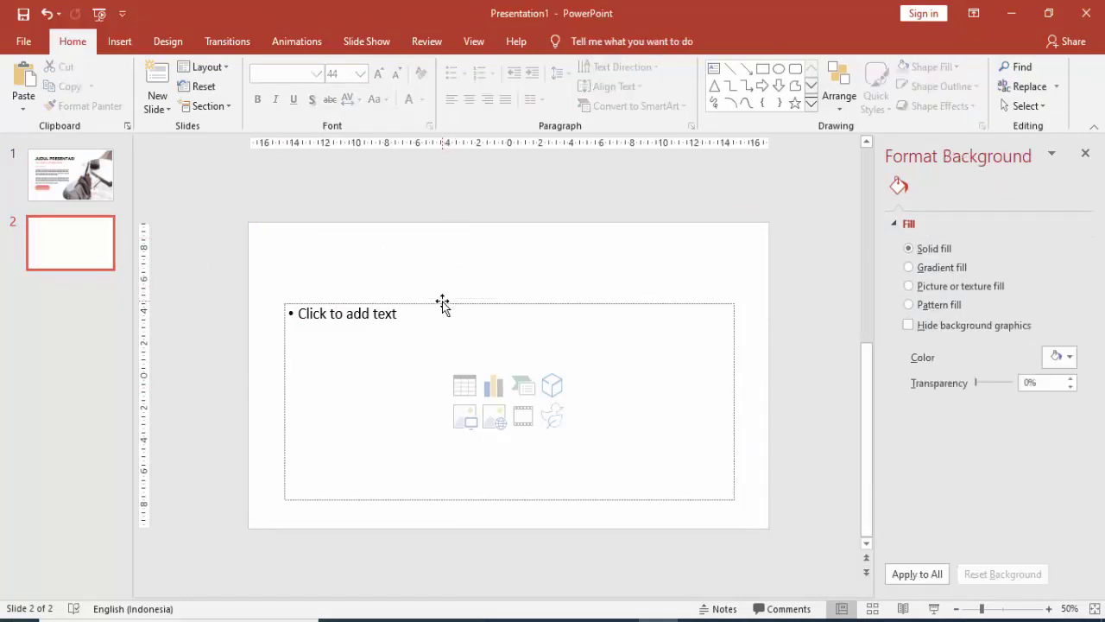
pyautogui.click(442, 304)
pyautogui.press('Delete')
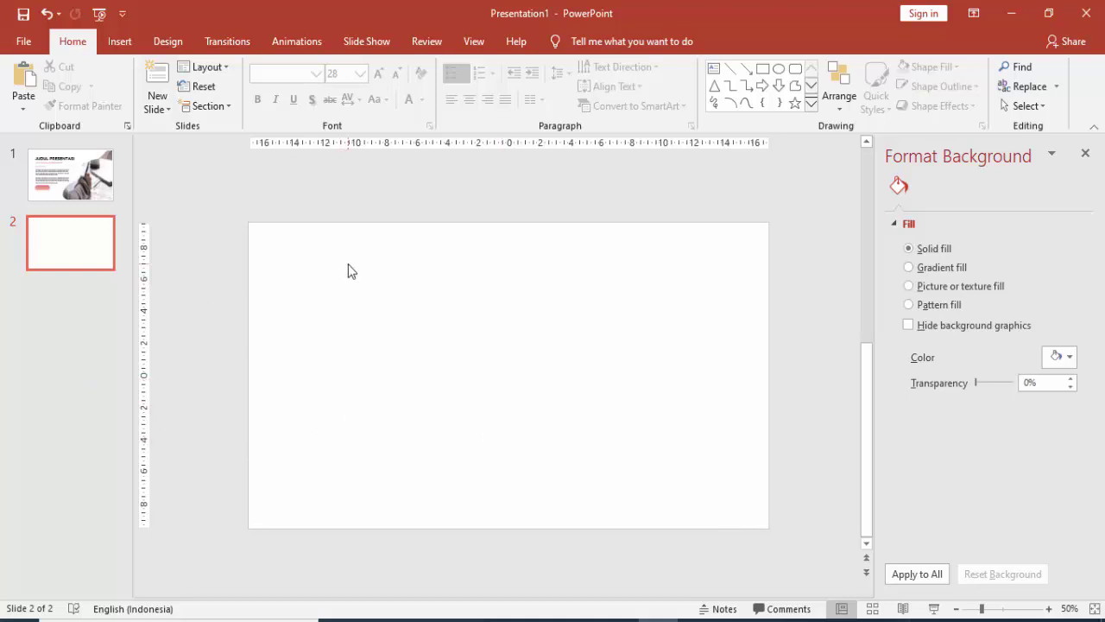
# Draw a large oval across the slide's upper part, spilling over the top edge
pyautogui.click(121, 42)
pyautogui.click(260, 84)
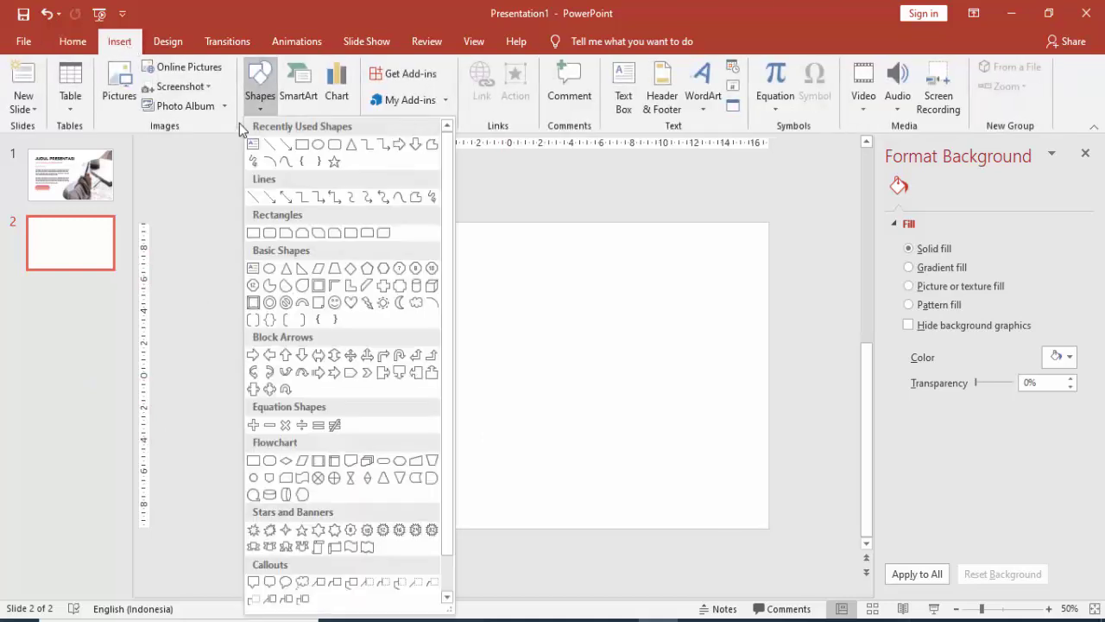
pyautogui.click(335, 144)
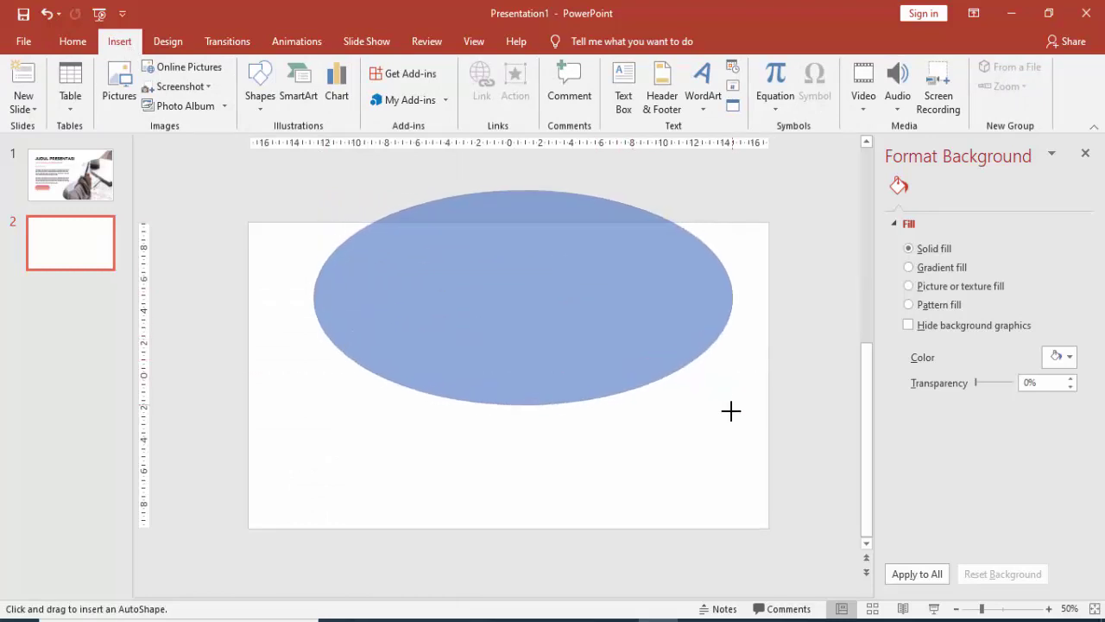
pyautogui.moveTo(314, 190); pyautogui.dragTo(730, 420)
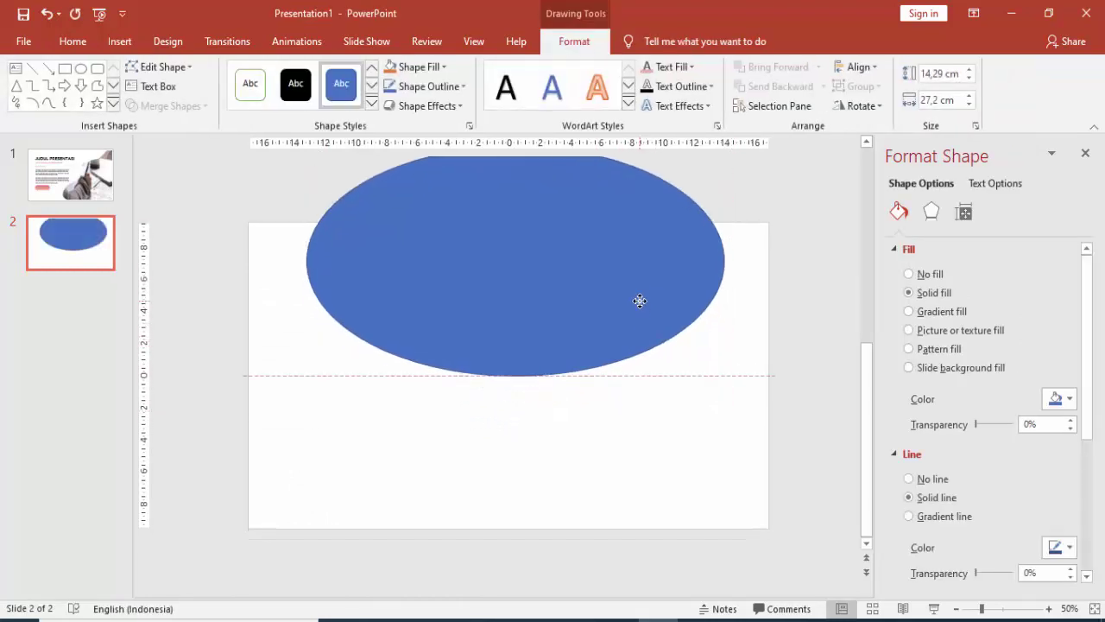
# Enter Edit Points on the oval, add a lower point, and smooth the reshaped lower-left curve
pyautogui.rightClick(617, 304)
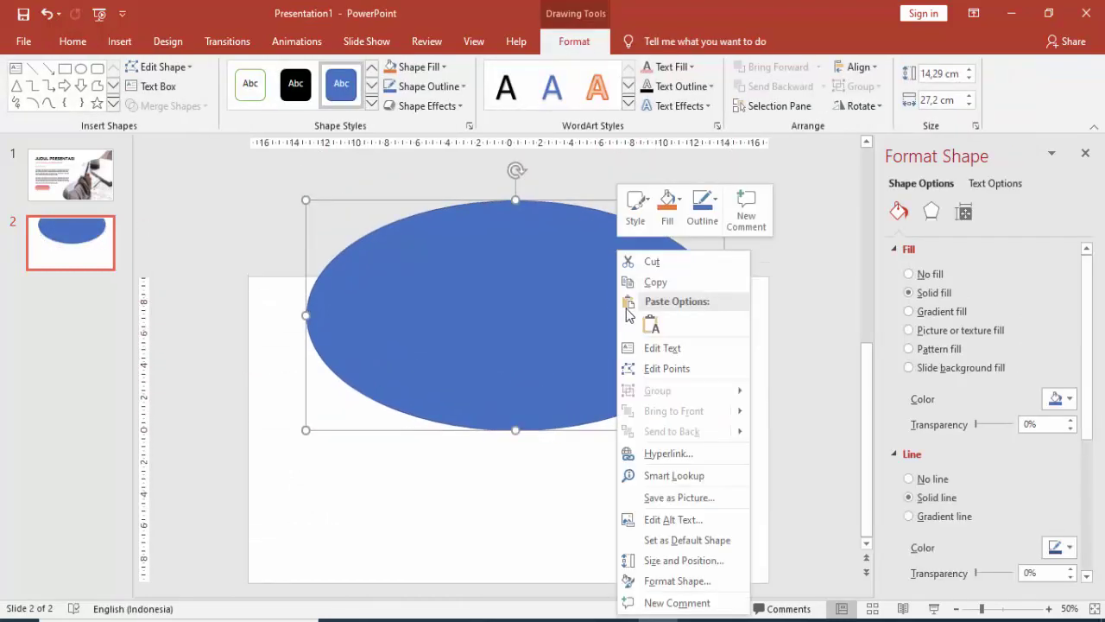
pyautogui.click(650, 363)
pyautogui.scroll(-1, 651, 365)
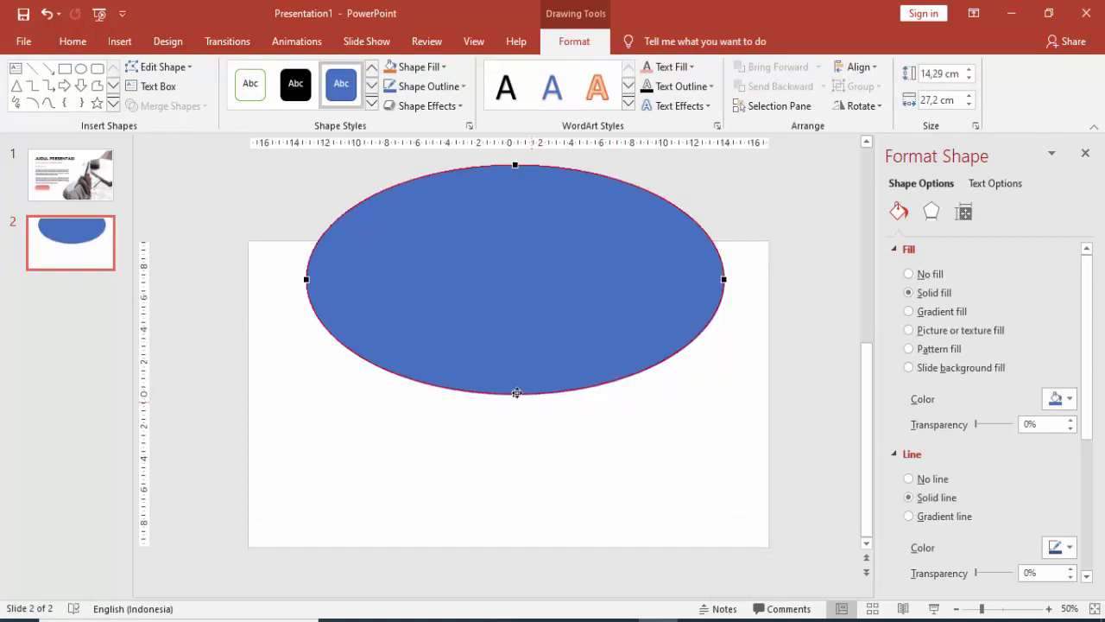
pyautogui.rightClick(637, 373)
pyautogui.click(661, 384)
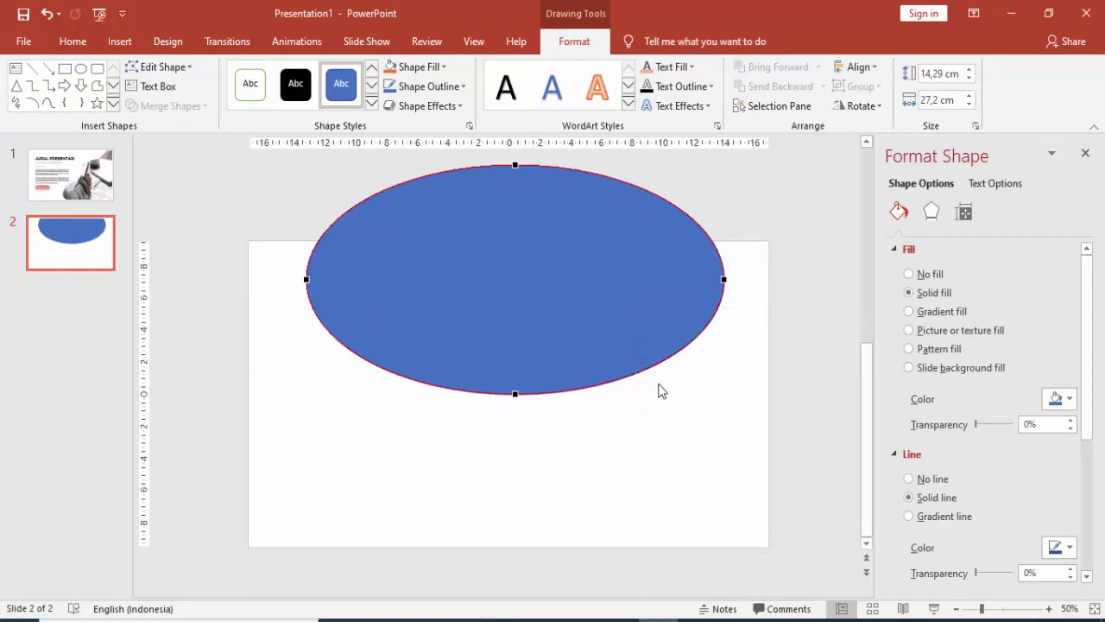
pyautogui.rightClick(367, 362)
pyautogui.moveTo(400, 381); pyautogui.dragTo(379, 368)
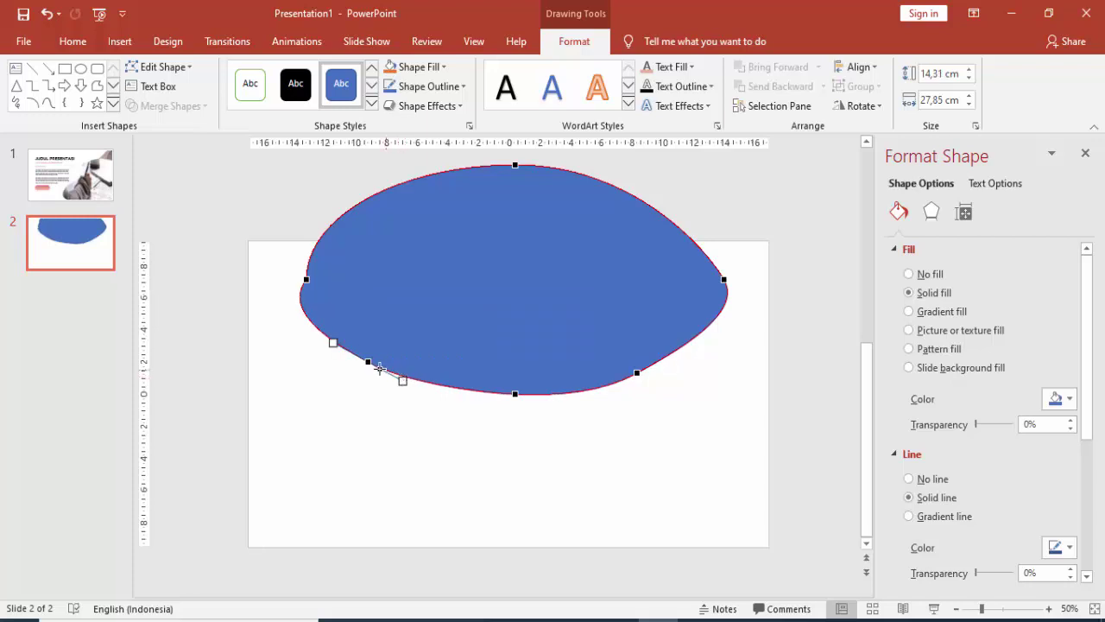
pyautogui.rightClick(368, 361)
pyautogui.click(405, 456)
# Pull a dip into the lower-right curve, raise the side points, and smooth the left point
pyautogui.rightClick(514, 391)
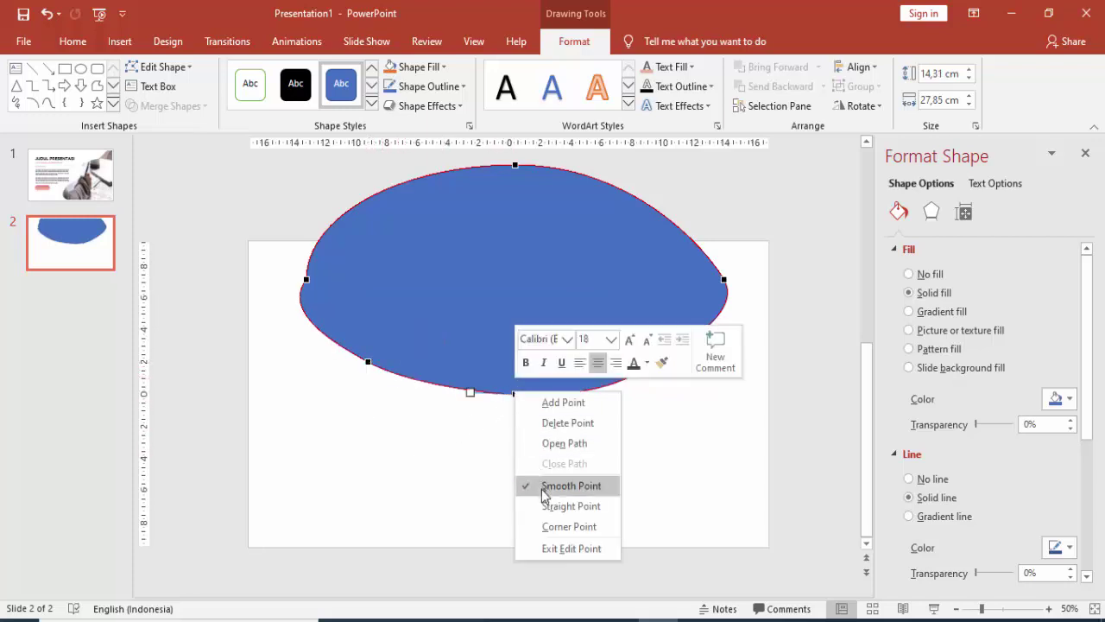
pyautogui.press('Escape')
pyautogui.rightClick(639, 373)
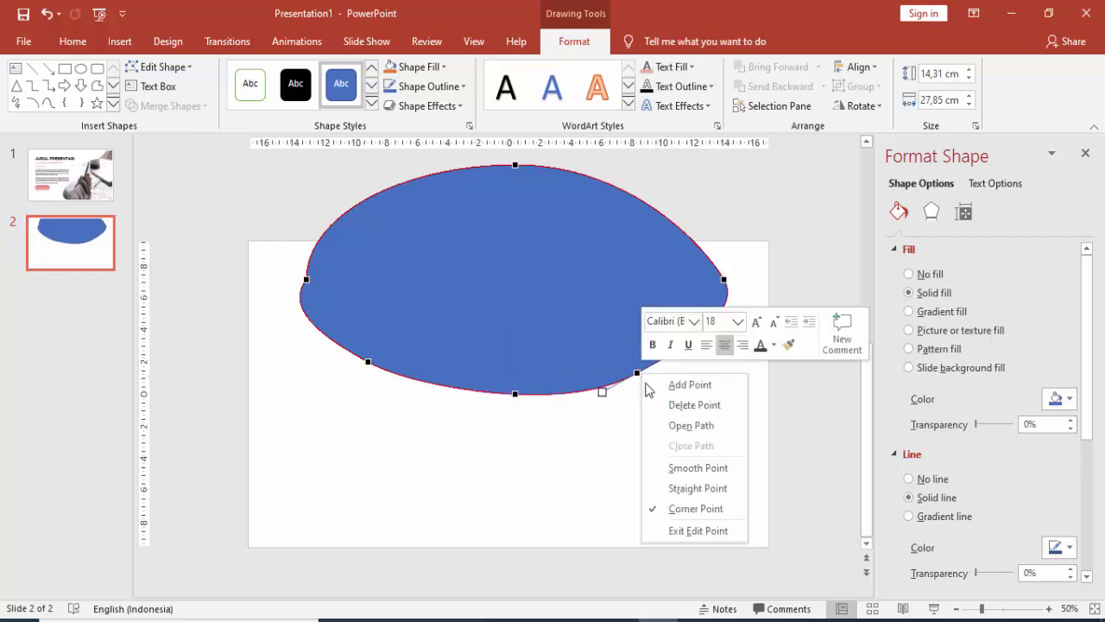
pyautogui.press('Escape')
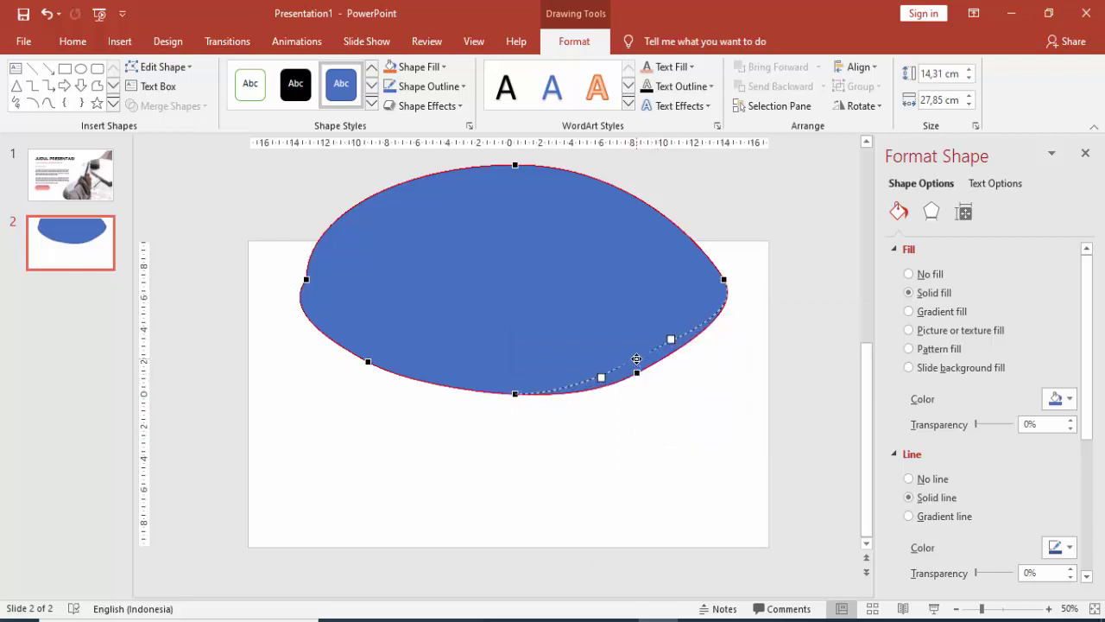
pyautogui.moveTo(635, 374)
pyautogui.mouseDown()
pyautogui.moveTo(636, 357)
pyautogui.moveTo(686, 367)
pyautogui.mouseUp()
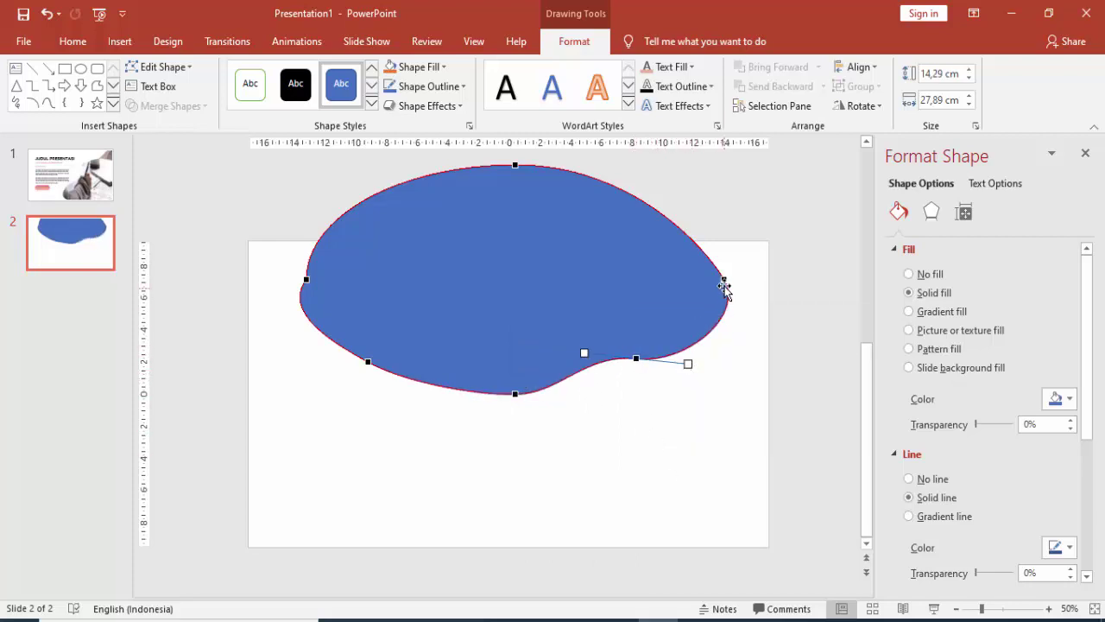
pyautogui.moveTo(723, 285); pyautogui.dragTo(726, 245)
pyautogui.moveTo(305, 279); pyautogui.dragTo(299, 247)
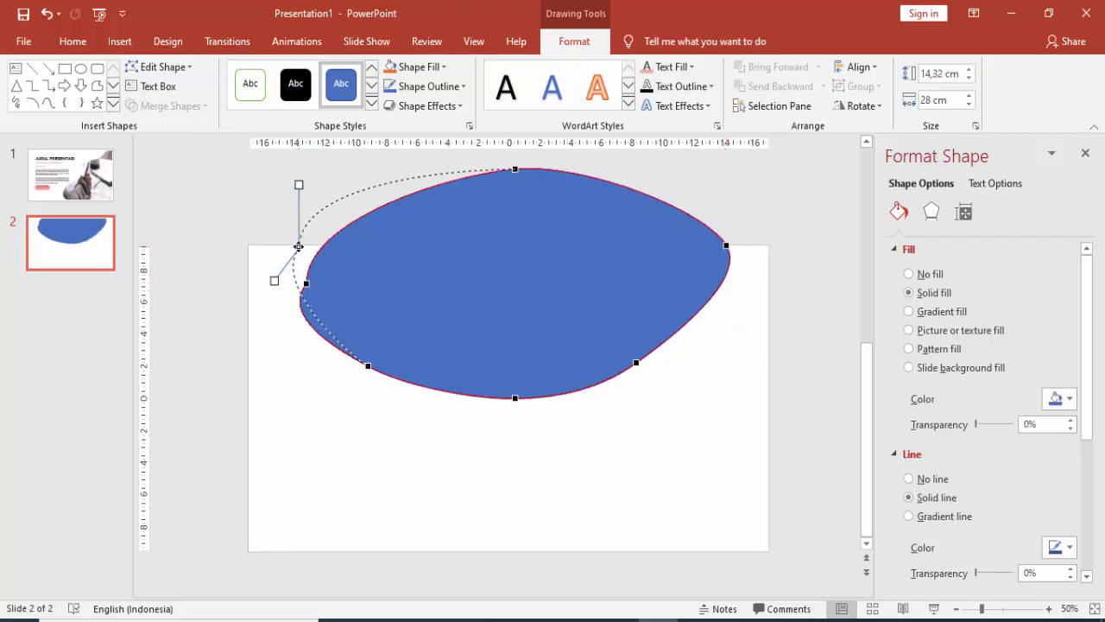
pyautogui.rightClick(298, 242)
pyautogui.click(337, 336)
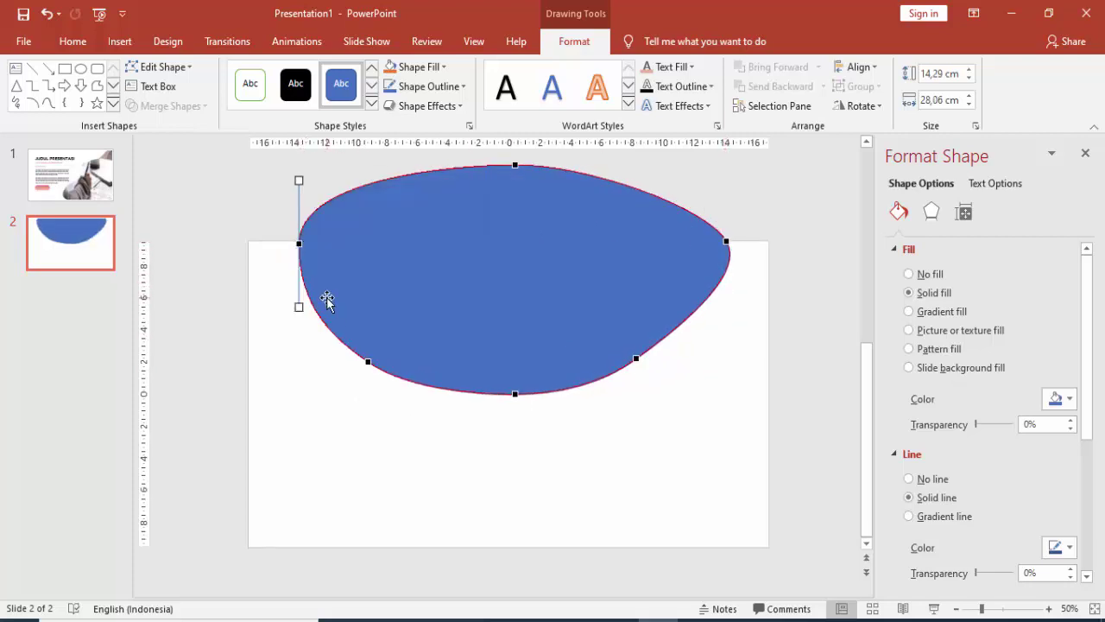
pyautogui.rightClick(301, 242)
pyautogui.press('Escape')
pyautogui.moveTo(368, 361); pyautogui.dragTo(377, 329)
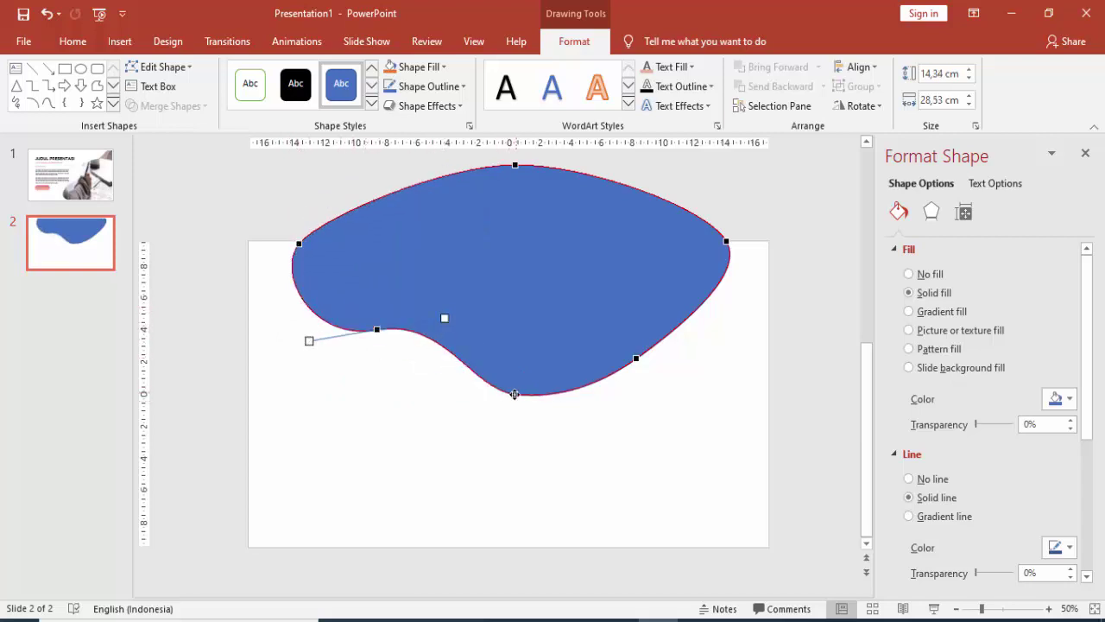
# Shift the bottom point and rework the lower-left and lower-right curves of the blob
pyautogui.moveTo(515, 393); pyautogui.dragTo(501, 394)
pyautogui.moveTo(635, 357)
pyautogui.mouseDown()
pyautogui.moveTo(623, 318)
pyautogui.moveTo(580, 318)
pyautogui.mouseUp()
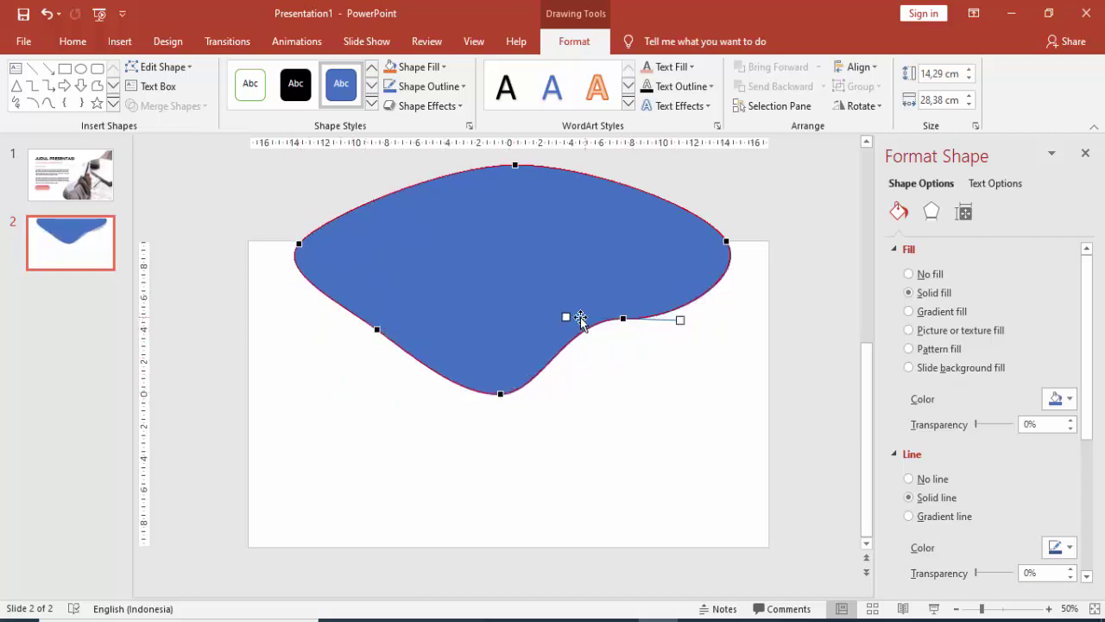
pyautogui.moveTo(498, 394); pyautogui.dragTo(519, 384)
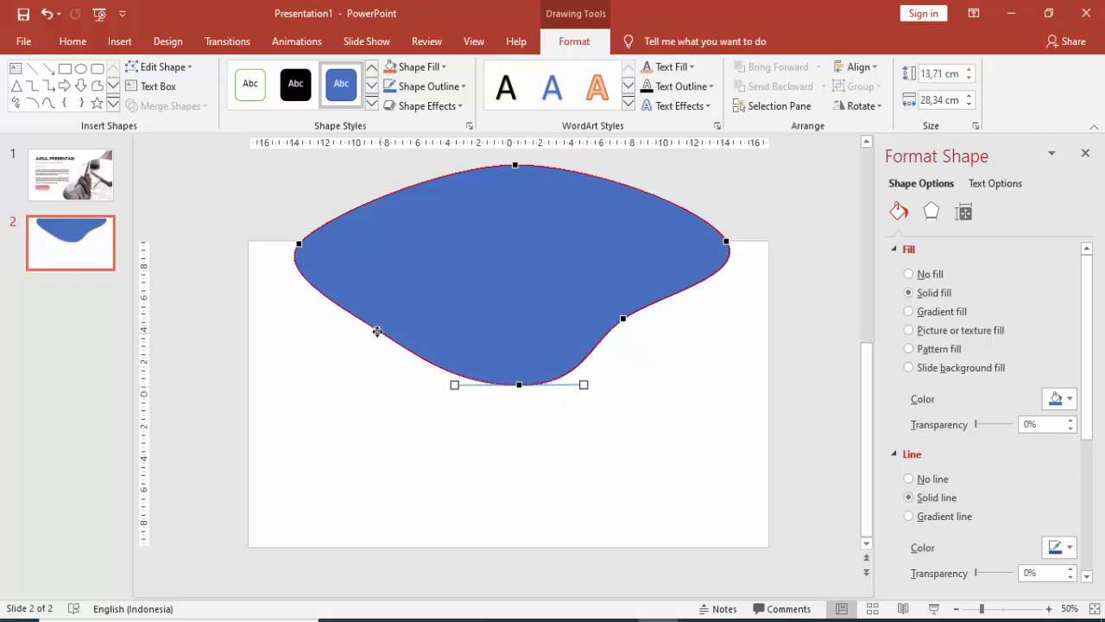
pyautogui.moveTo(374, 328)
pyautogui.mouseDown()
pyautogui.moveTo(376, 302)
pyautogui.moveTo(338, 323)
pyautogui.mouseUp()
pyautogui.moveTo(483, 323); pyautogui.dragTo(459, 326)
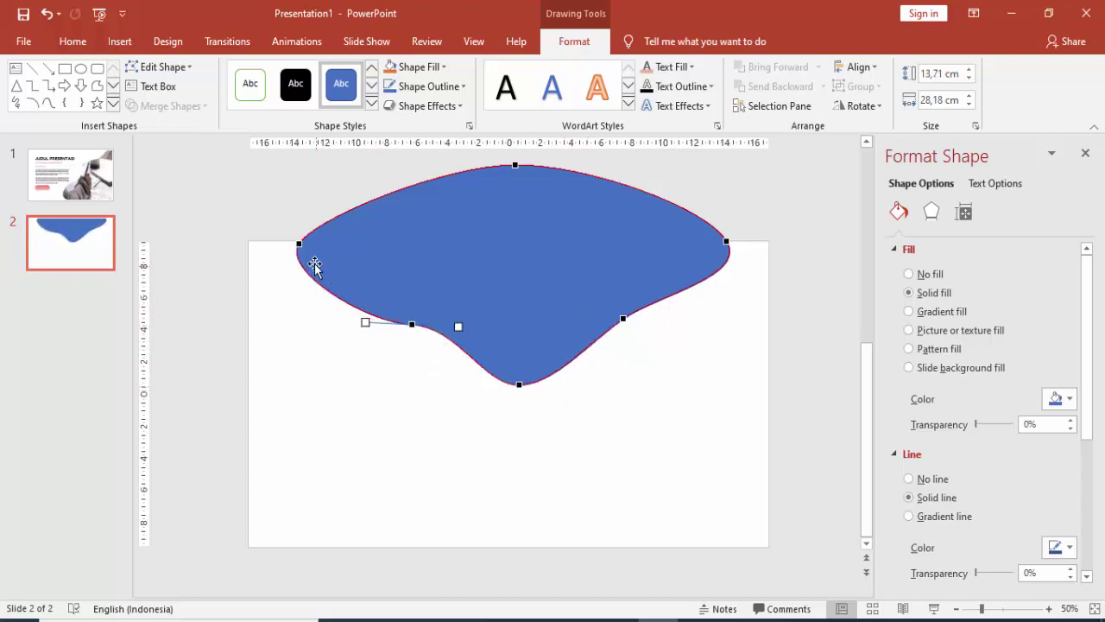
pyautogui.moveTo(298, 244); pyautogui.dragTo(299, 240)
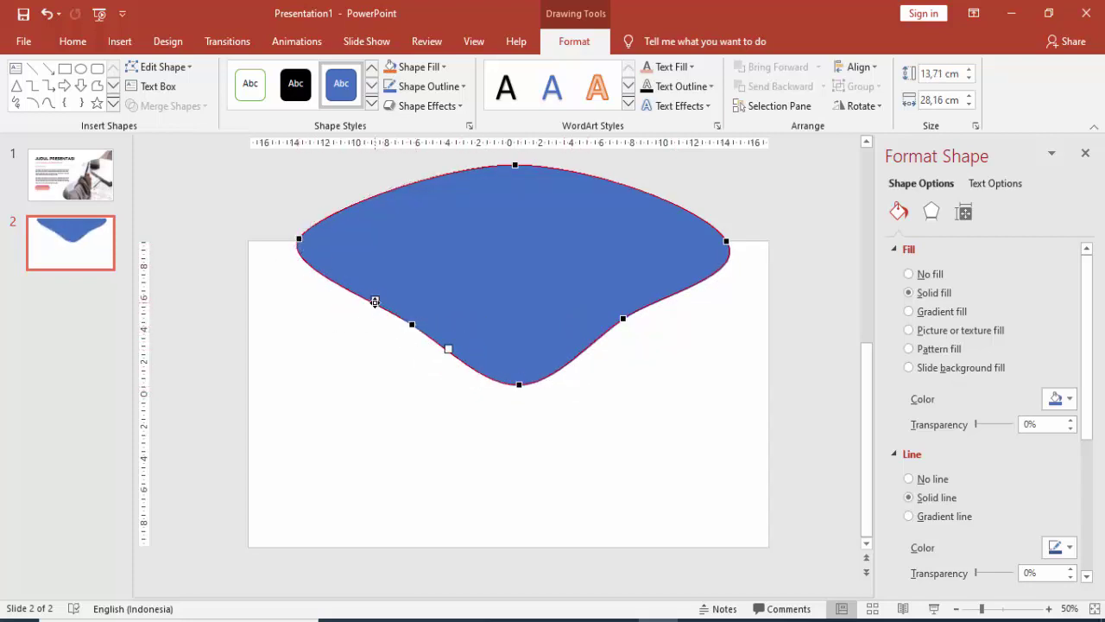
pyautogui.moveTo(375, 301)
pyautogui.mouseDown()
pyautogui.moveTo(363, 316)
pyautogui.moveTo(361, 287)
pyautogui.mouseUp()
# Add a smooth lower-left point, drop the bottom point, and bend the right edge into an S-curve
pyautogui.rightClick(341, 297)
pyautogui.click(355, 309)
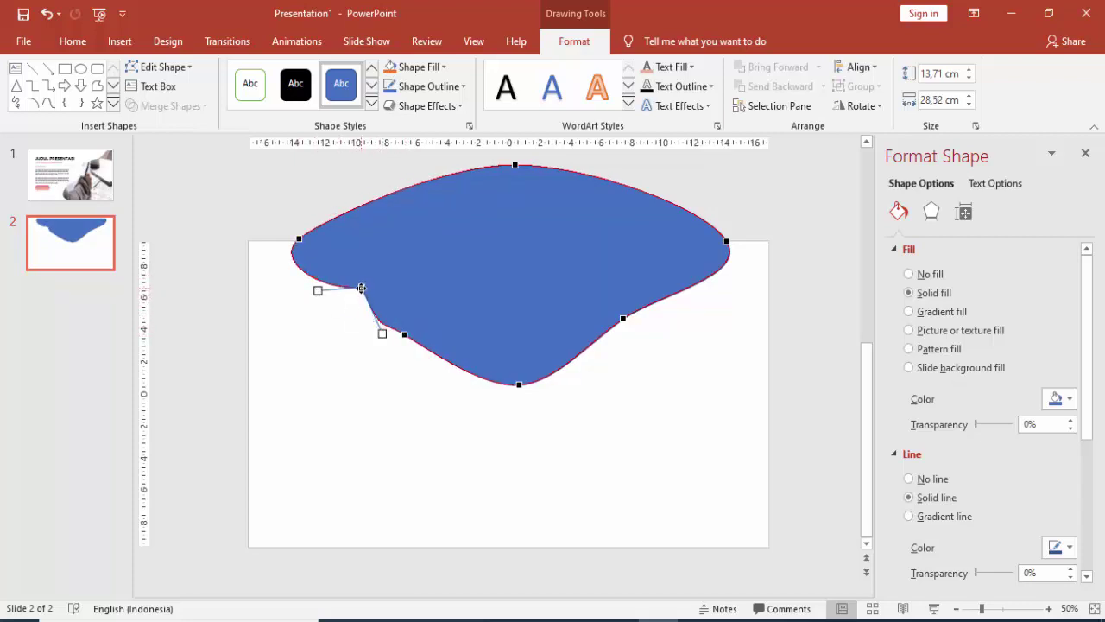
pyautogui.rightClick(361, 288)
pyautogui.click(406, 382)
pyautogui.moveTo(402, 286)
pyautogui.mouseDown()
pyautogui.moveTo(407, 302)
pyautogui.moveTo(348, 306)
pyautogui.moveTo(409, 370)
pyautogui.mouseUp()
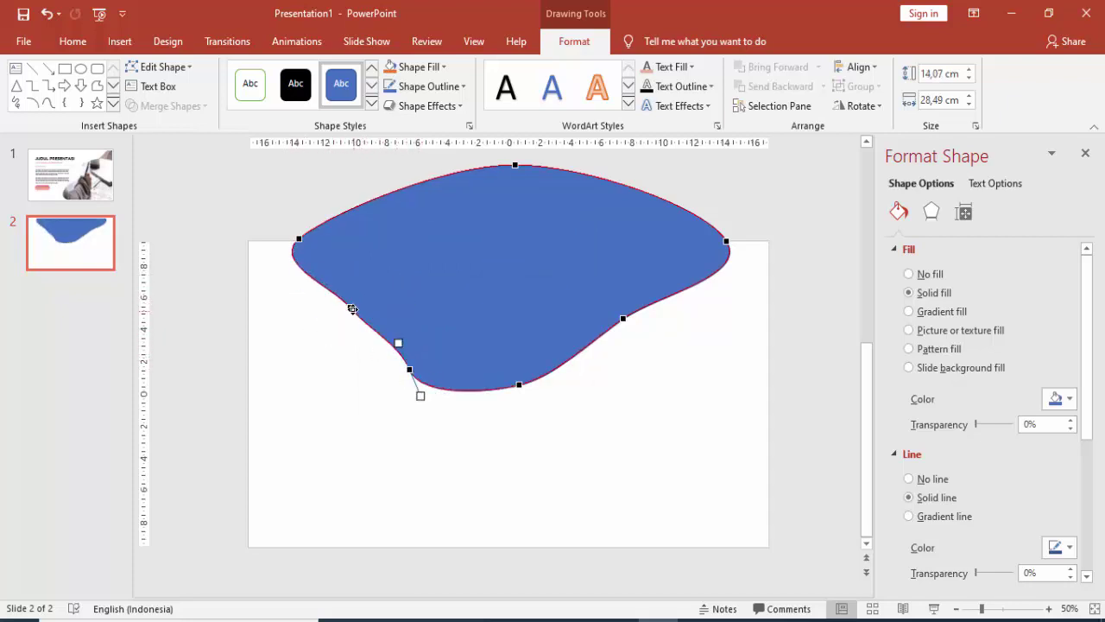
pyautogui.moveTo(352, 309); pyautogui.dragTo(372, 295)
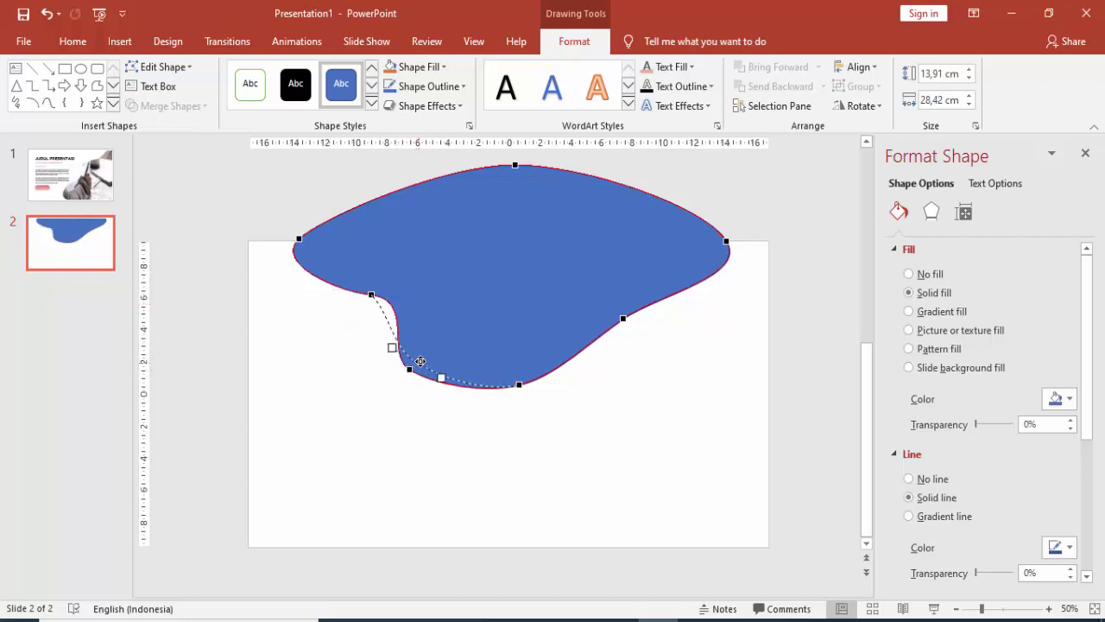
pyautogui.moveTo(409, 369); pyautogui.dragTo(418, 360)
pyautogui.moveTo(519, 384); pyautogui.dragTo(561, 376)
pyautogui.moveTo(620, 328)
pyautogui.mouseDown()
pyautogui.moveTo(670, 347)
pyautogui.moveTo(665, 335)
pyautogui.mouseUp()
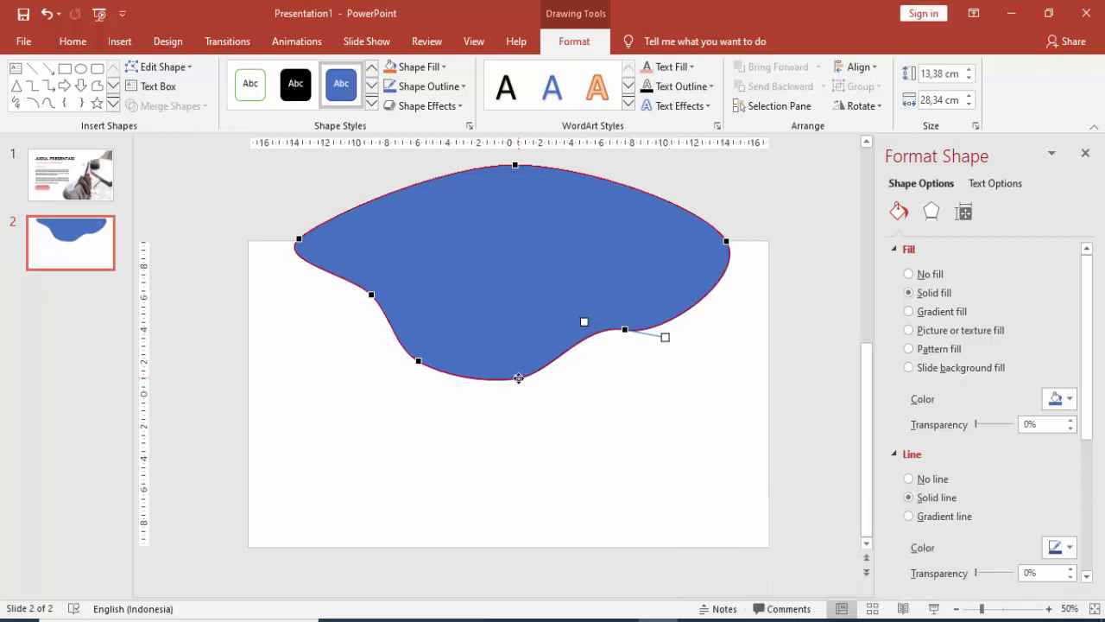
pyautogui.moveTo(518, 378); pyautogui.dragTo(524, 427)
pyautogui.moveTo(625, 329); pyautogui.dragTo(658, 379)
# Add new points on the lower-left and lower-right edges and pull them into indents
pyautogui.click(419, 362)
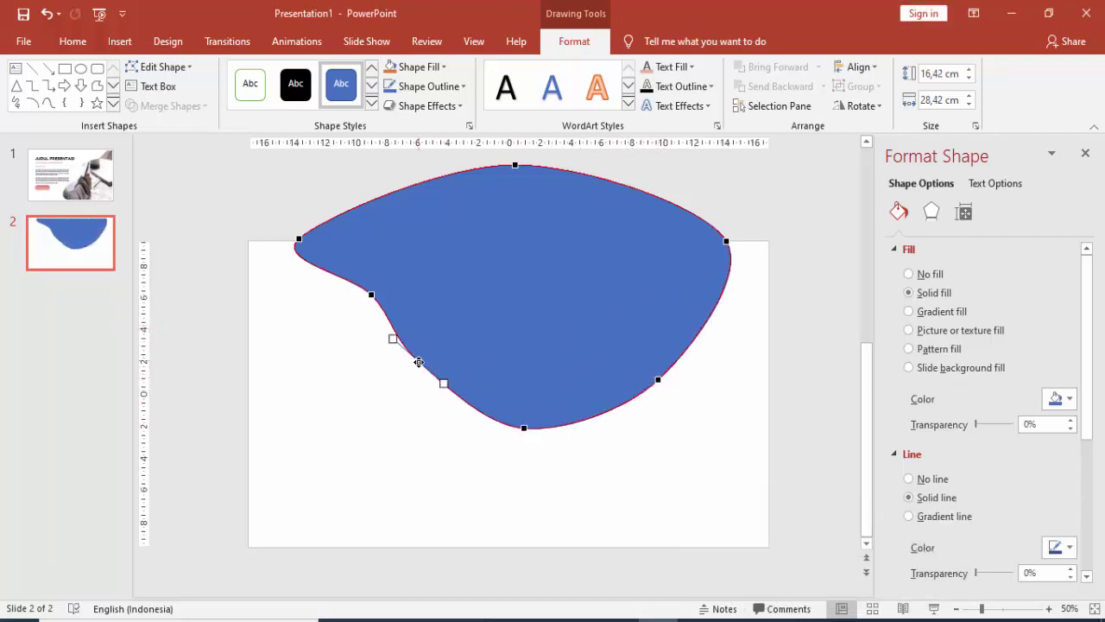
pyautogui.moveTo(419, 362); pyautogui.dragTo(393, 372)
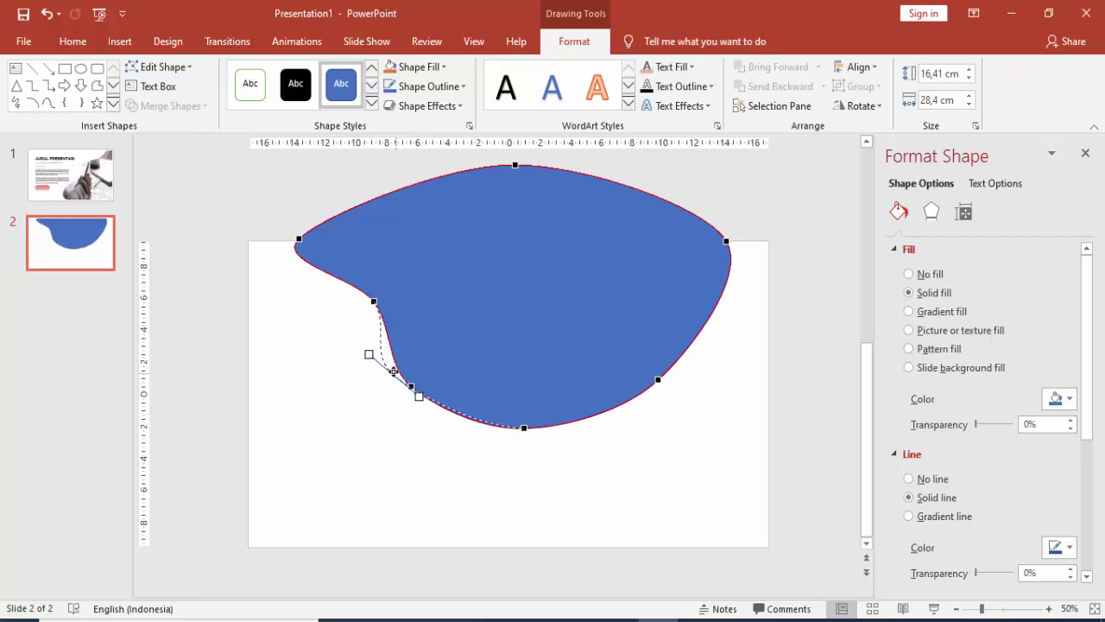
pyautogui.rightClick(451, 407)
pyautogui.click(488, 417)
pyautogui.moveTo(451, 407); pyautogui.dragTo(475, 381)
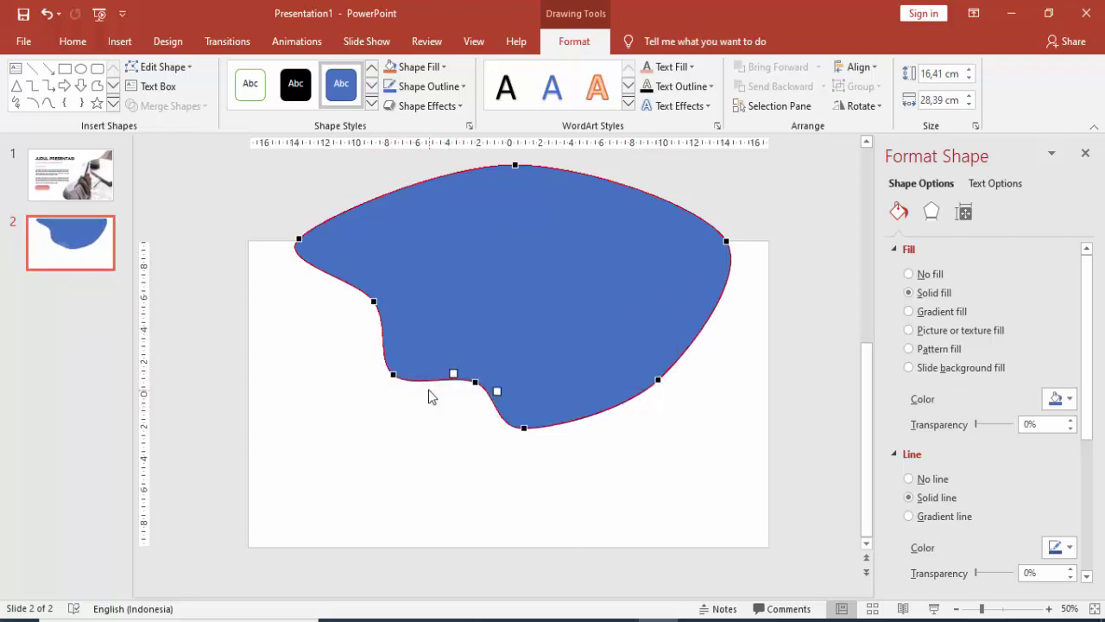
pyautogui.rightClick(607, 410)
pyautogui.click(647, 420)
pyautogui.moveTo(607, 410); pyautogui.dragTo(591, 378)
pyautogui.moveTo(658, 379); pyautogui.dragTo(671, 368)
# Add a point on the right edge and nudge the lower-edge points to refine the dips
pyautogui.rightClick(704, 321)
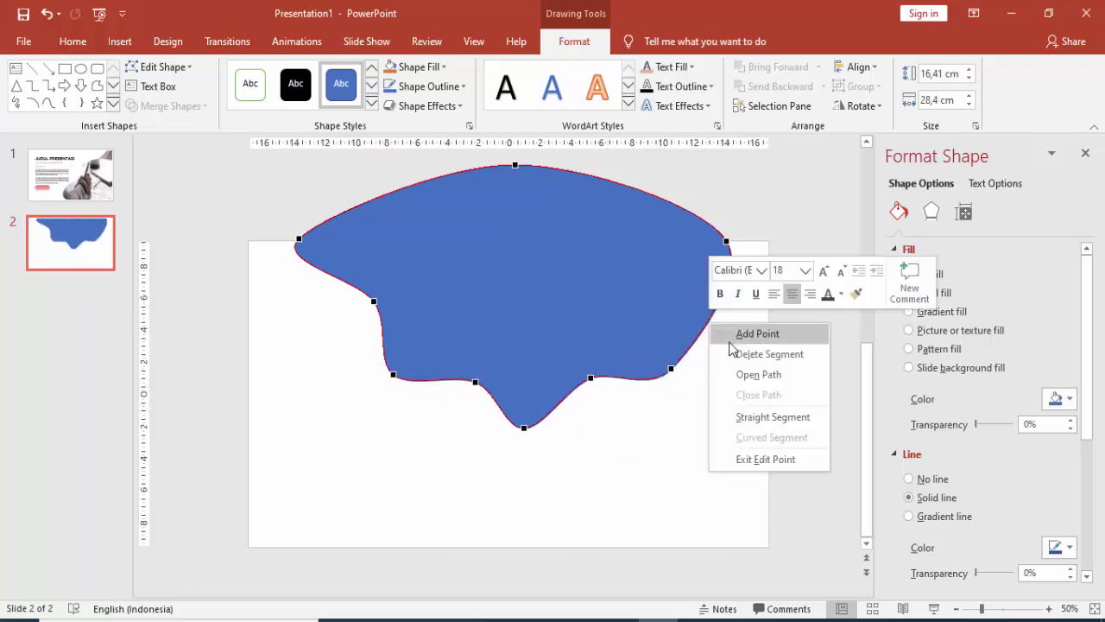
pyautogui.click(757, 334)
pyautogui.moveTo(704, 321); pyautogui.dragTo(671, 299)
pyautogui.moveTo(373, 302); pyautogui.dragTo(377, 300)
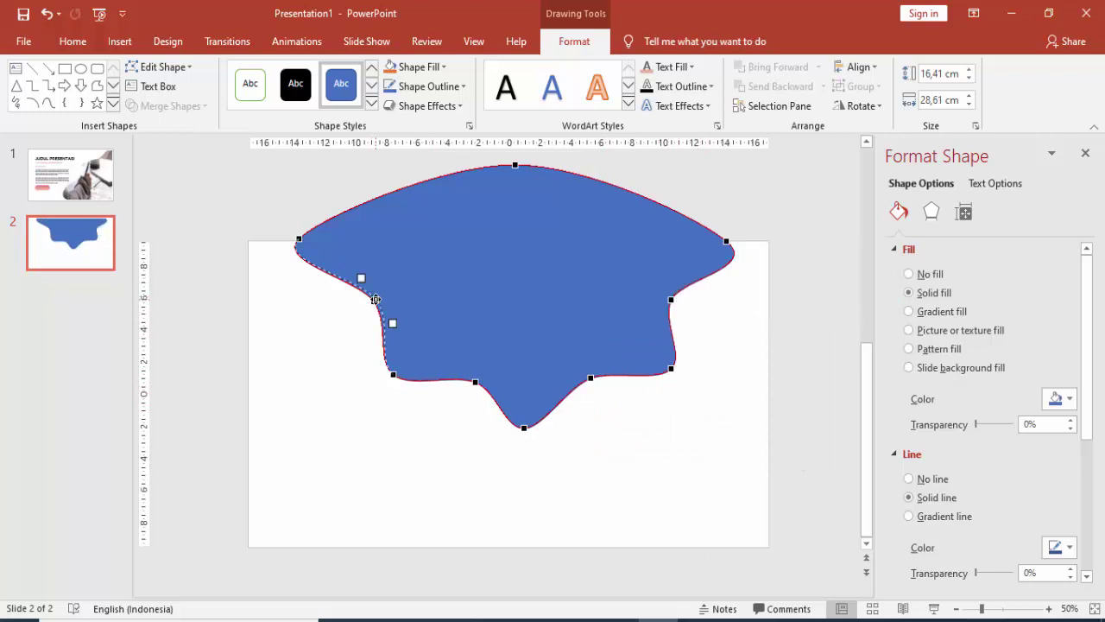
pyautogui.moveTo(476, 381); pyautogui.dragTo(474, 376)
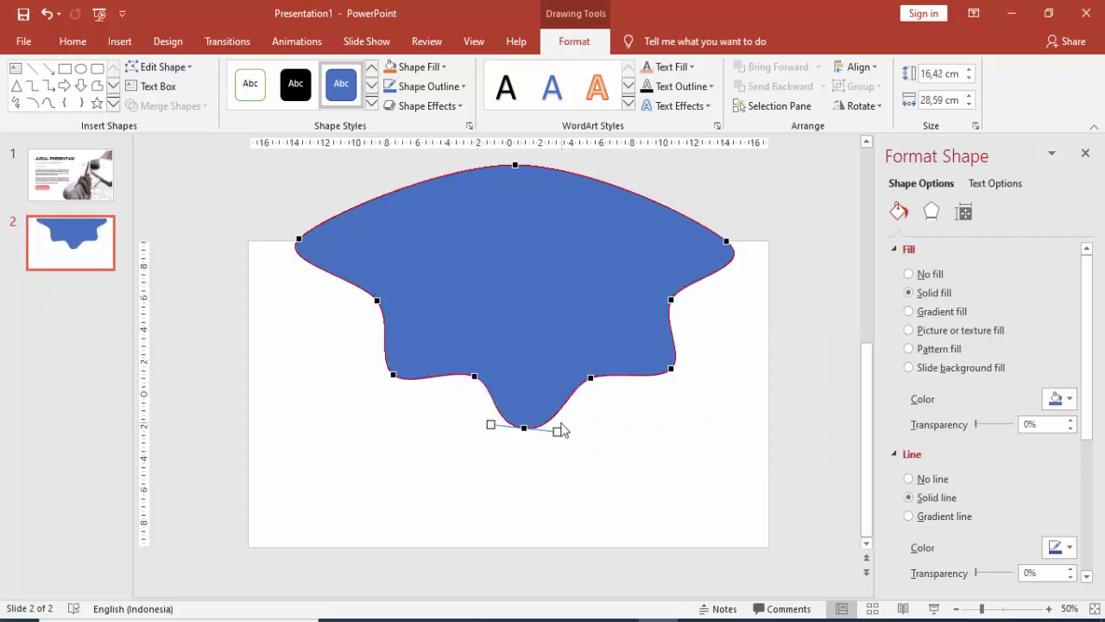
pyautogui.moveTo(504, 429); pyautogui.dragTo(531, 424)
pyautogui.moveTo(590, 377); pyautogui.dragTo(600, 369)
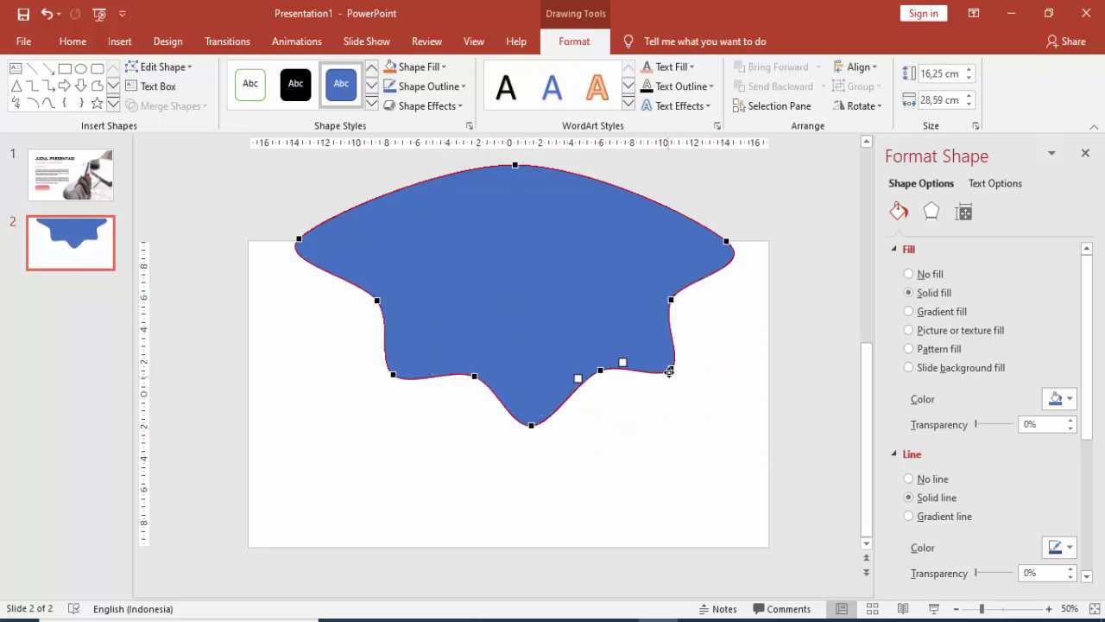
pyautogui.moveTo(671, 300); pyautogui.dragTo(677, 290)
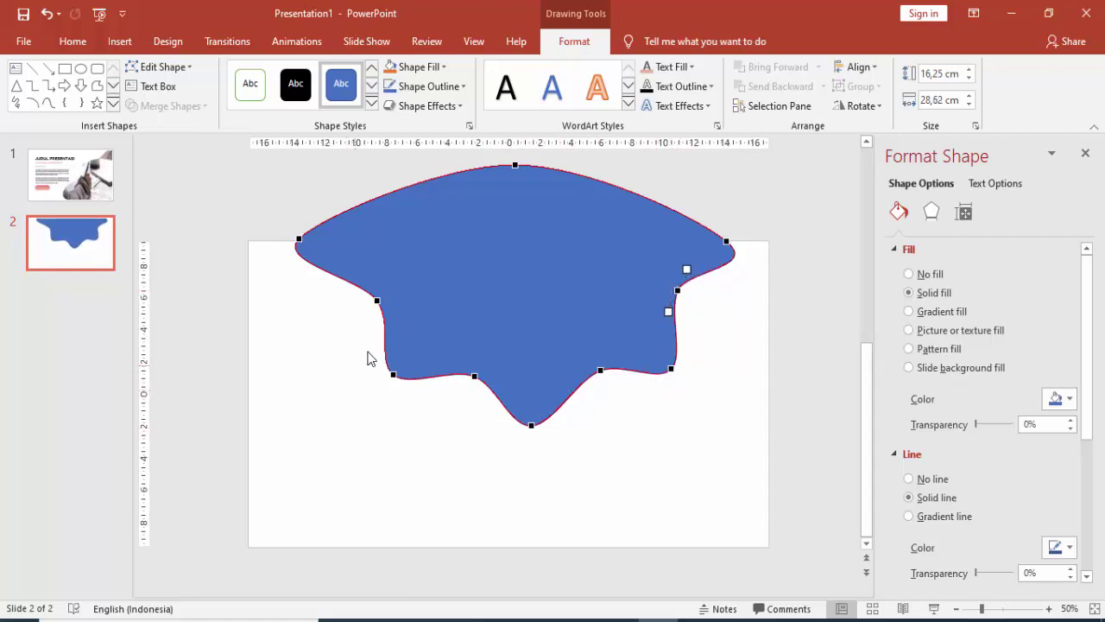
pyautogui.moveTo(376, 300); pyautogui.dragTo(372, 294)
# Curve the left shoulder below the top-left corner smoothly and exit point editing
pyautogui.click(299, 239)
pyautogui.moveTo(276, 256); pyautogui.dragTo(279, 283)
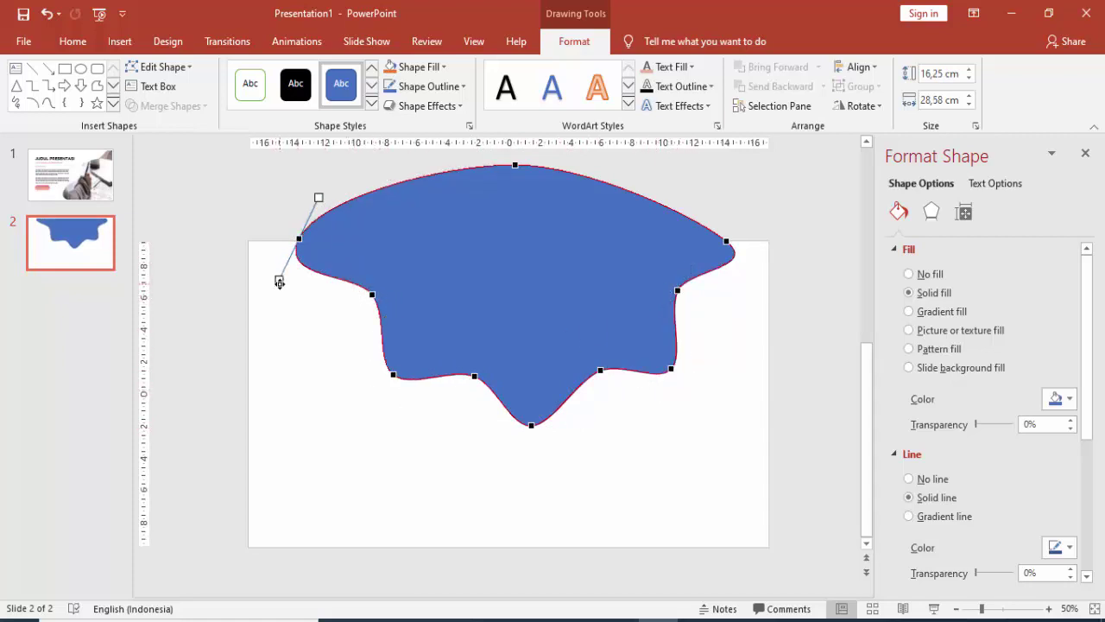
pyautogui.moveTo(373, 290); pyautogui.dragTo(377, 288)
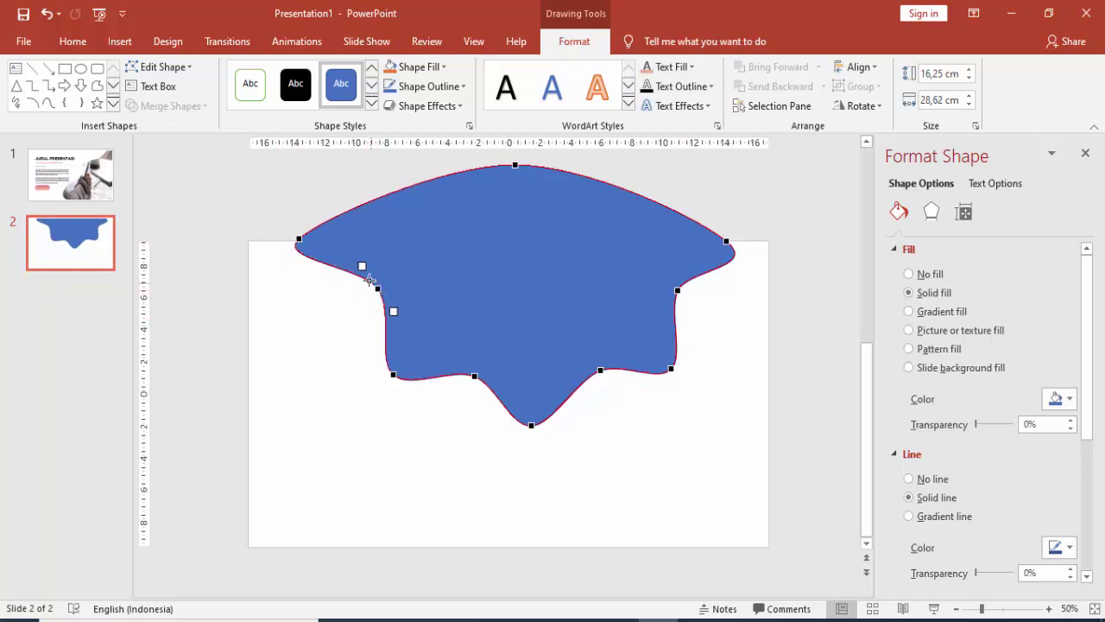
pyautogui.click(299, 238)
pyautogui.moveTo(275, 256); pyautogui.dragTo(282, 300)
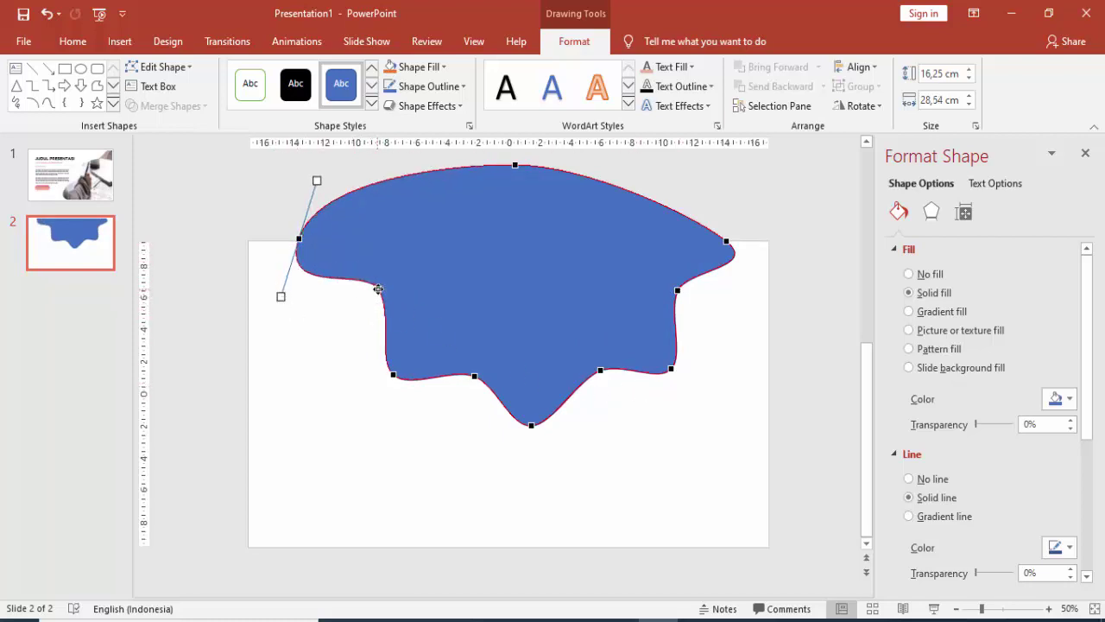
pyautogui.moveTo(378, 289)
pyautogui.mouseDown()
pyautogui.moveTo(378, 310)
pyautogui.moveTo(384, 298)
pyautogui.mouseUp()
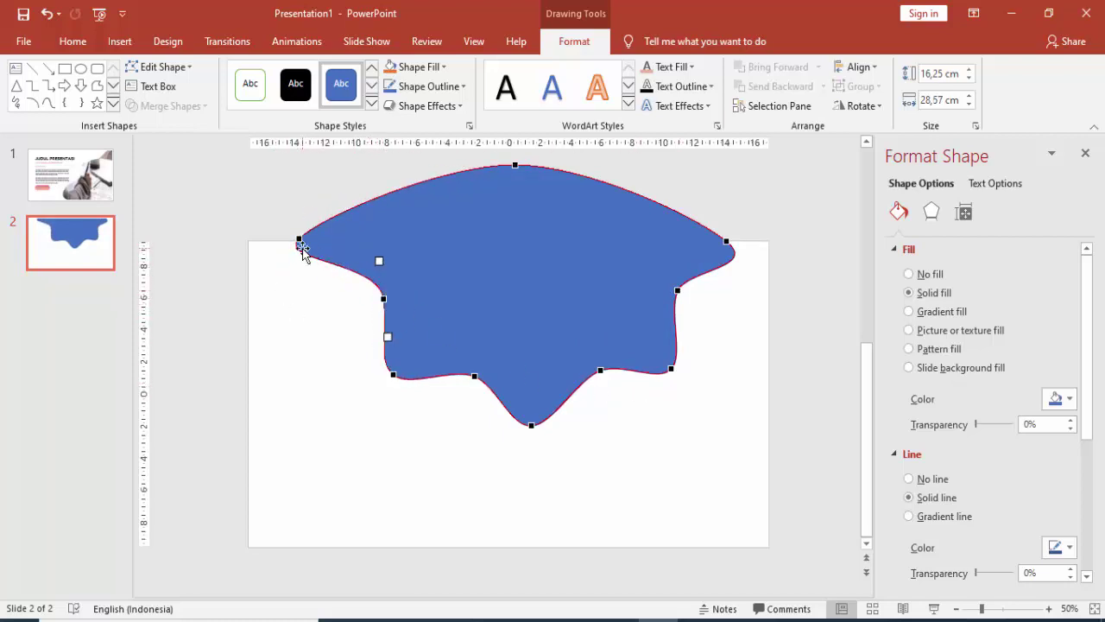
pyautogui.click(726, 241)
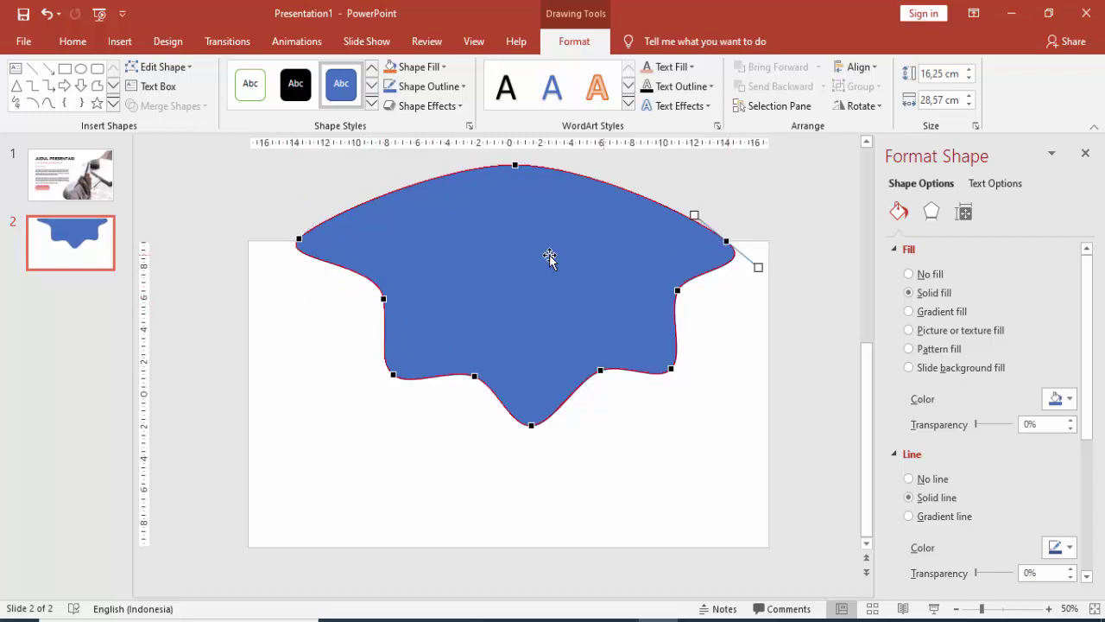
pyautogui.click(298, 241)
pyautogui.moveTo(273, 269); pyautogui.dragTo(275, 281)
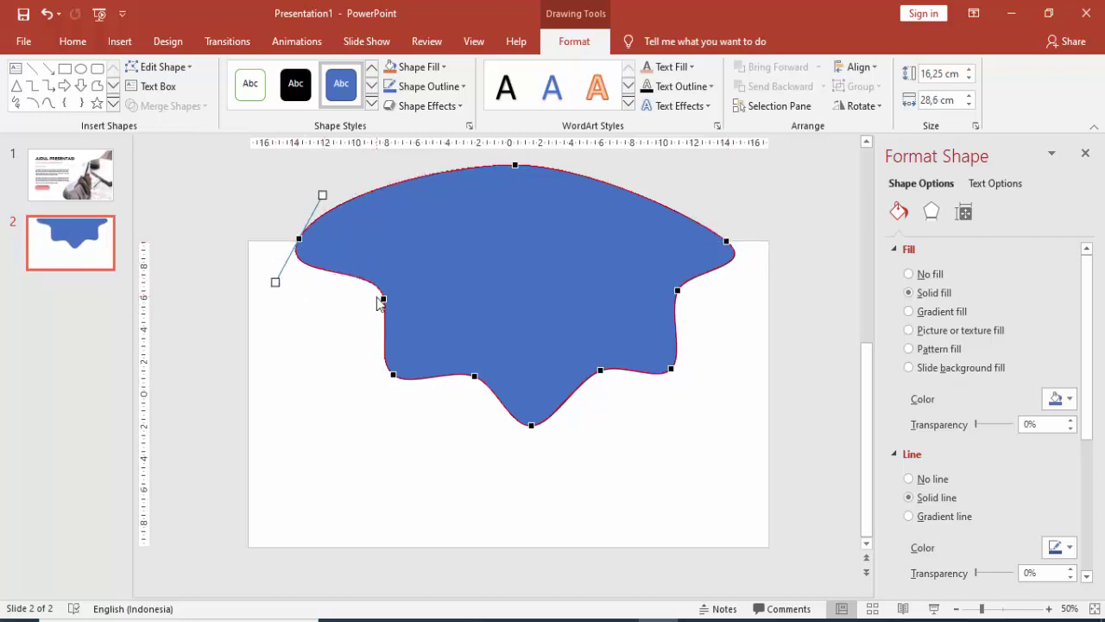
pyautogui.moveTo(382, 300); pyautogui.dragTo(380, 301)
pyautogui.click(595, 414)
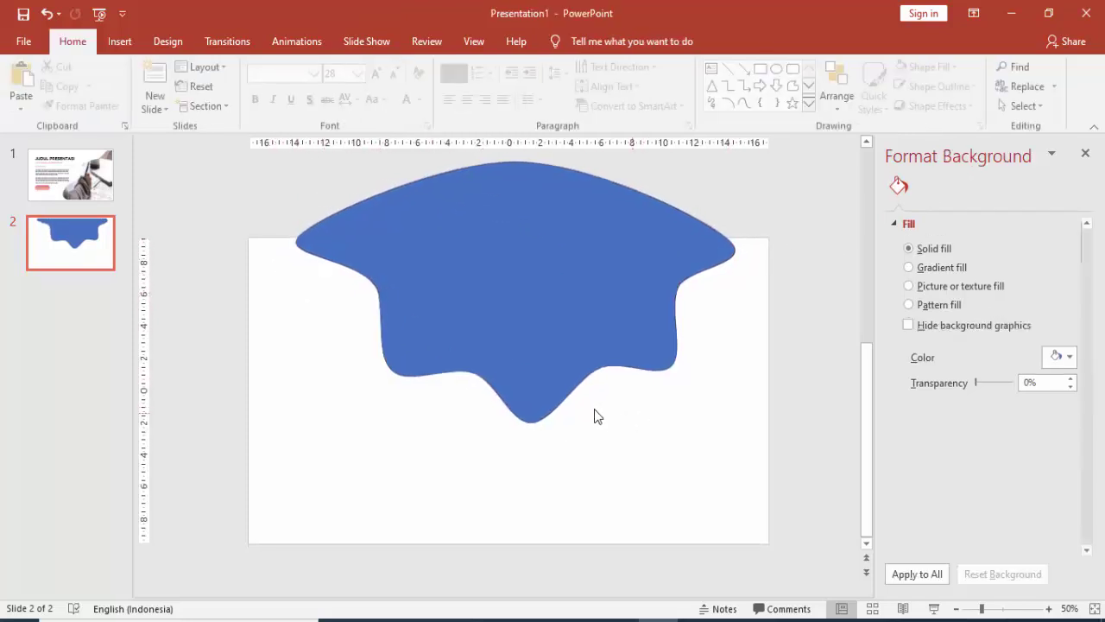
# Set the wavy blob's outline to No line
pyautogui.click(615, 366)
pyautogui.click(933, 481)
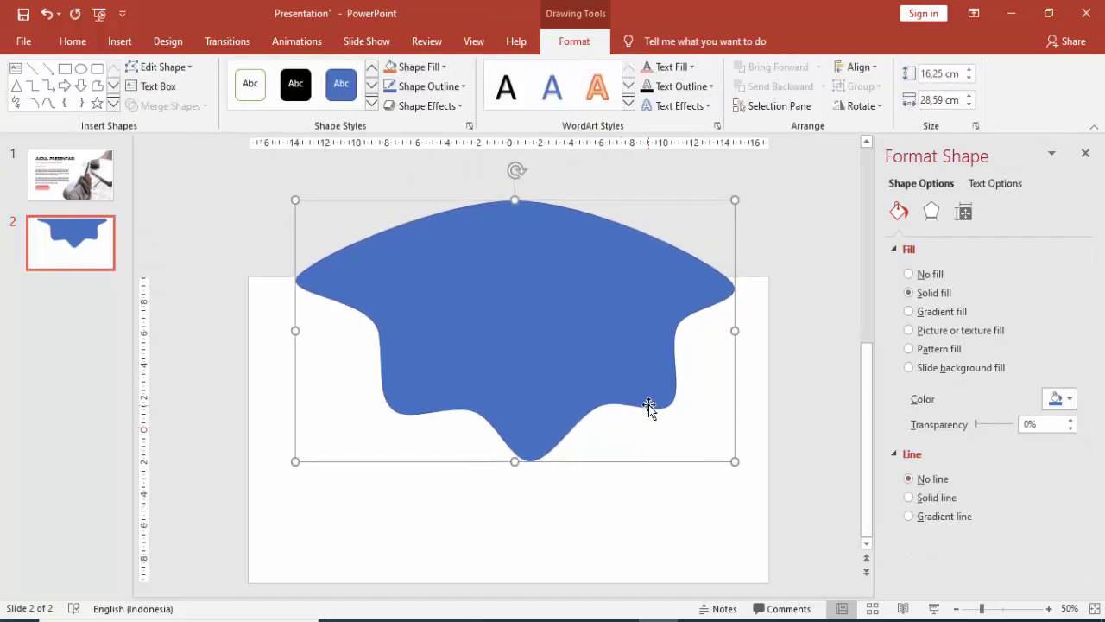
pyautogui.scroll(-2, 649, 408)
pyautogui.click(698, 271)
# Draw a wide rectangle across the slide's top and subtract it from the blob
pyautogui.click(120, 41)
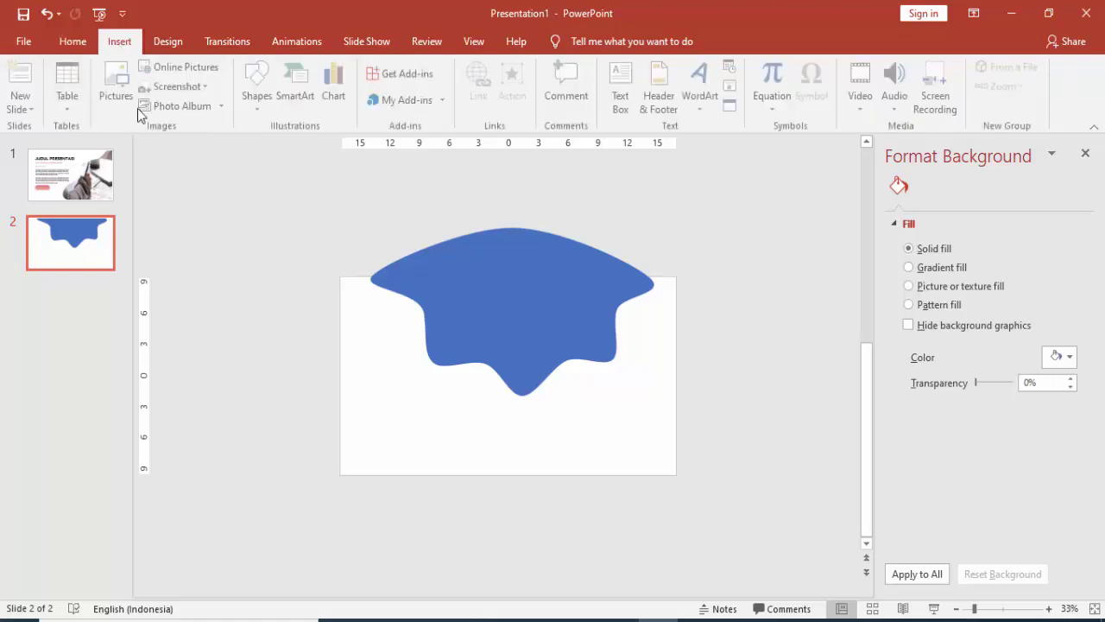
pyautogui.click(257, 90)
pyautogui.click(287, 145)
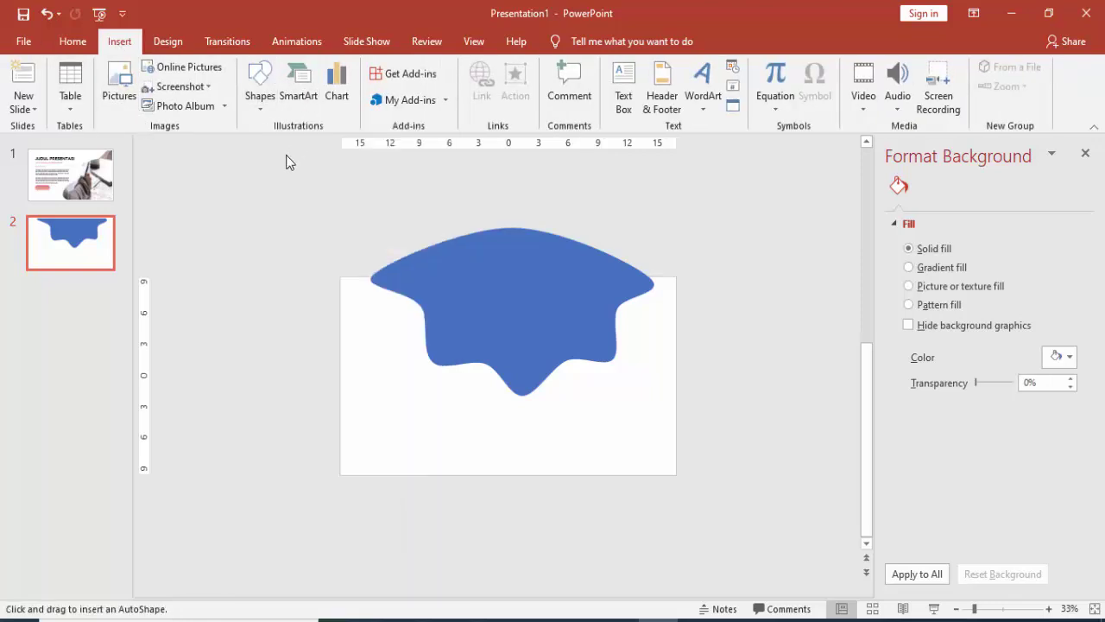
pyautogui.moveTo(278, 177); pyautogui.dragTo(774, 282)
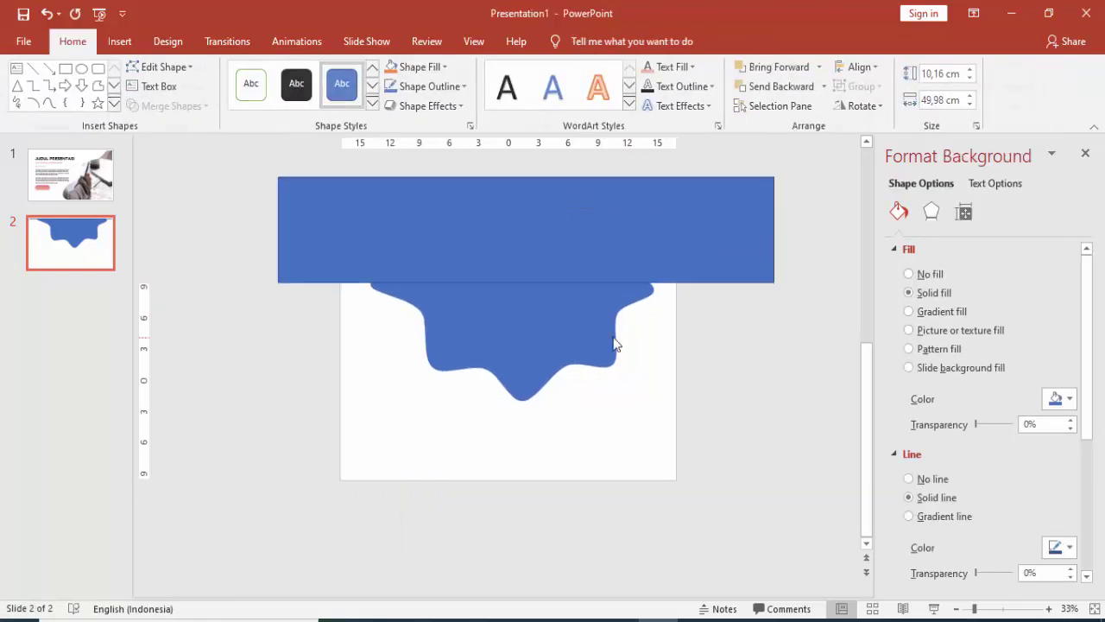
pyautogui.click(579, 330)
pyautogui.keyDown('shift'); pyautogui.click(701, 249); pyautogui.keyUp('shift')
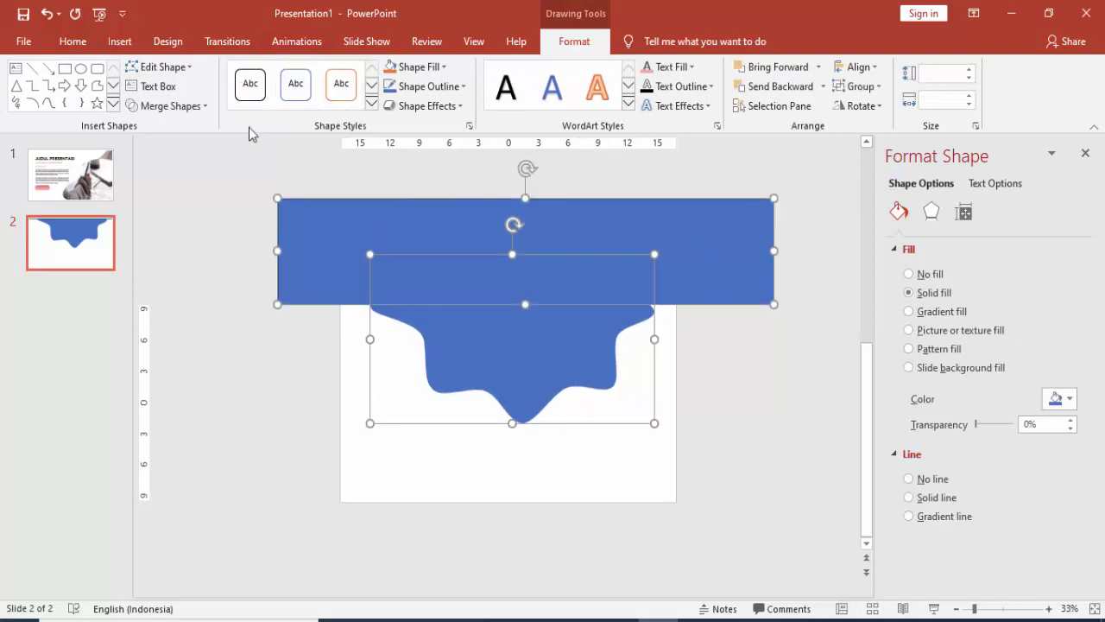
pyautogui.click(204, 105)
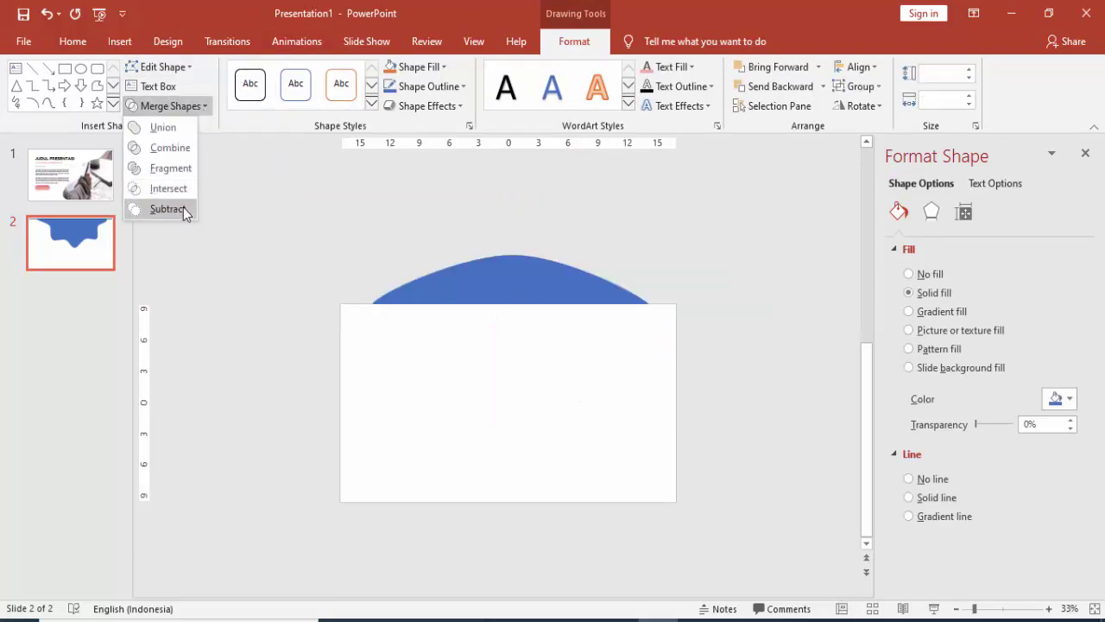
pyautogui.click(183, 207)
pyautogui.click(688, 198)
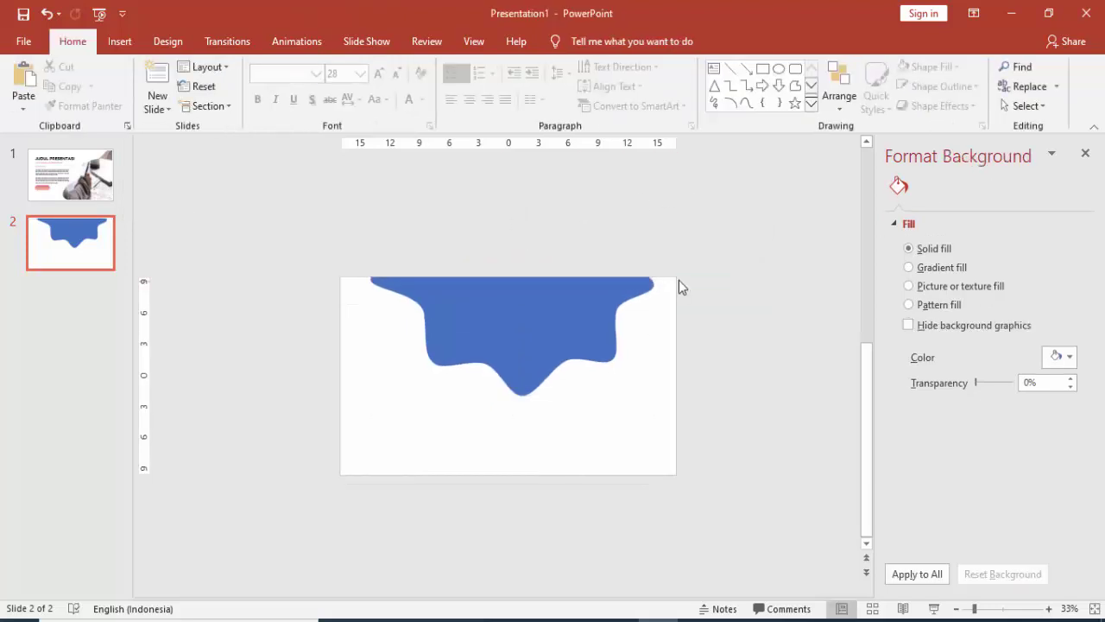
# Select the slide 2 blob and switch it to a picture fill taken from a file
pyautogui.click(613, 297)
pyautogui.click(971, 333)
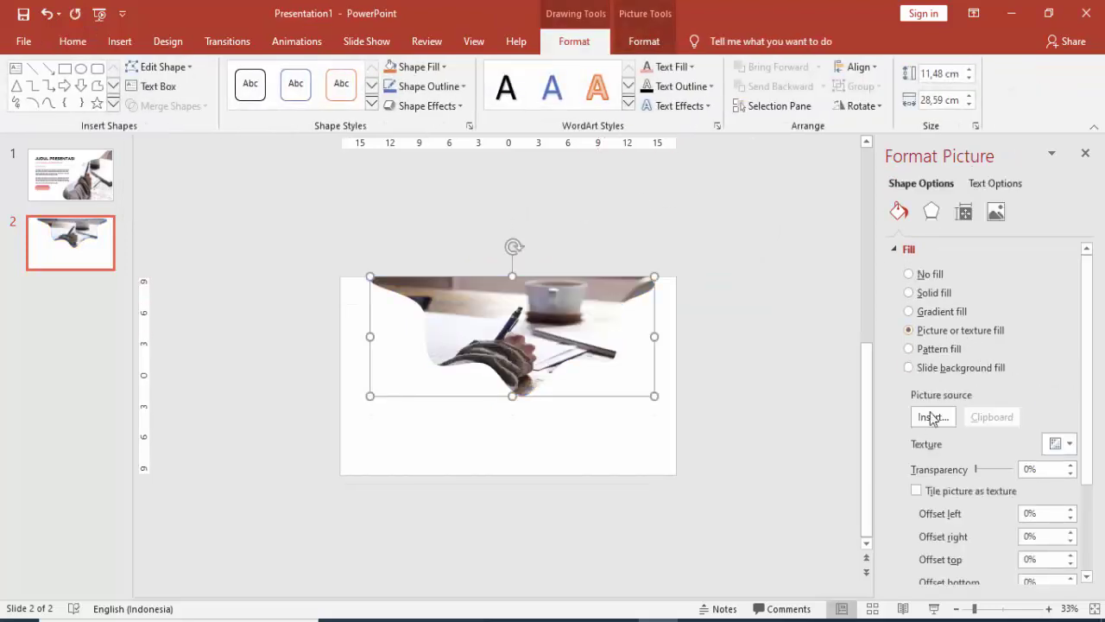
pyautogui.click(932, 417)
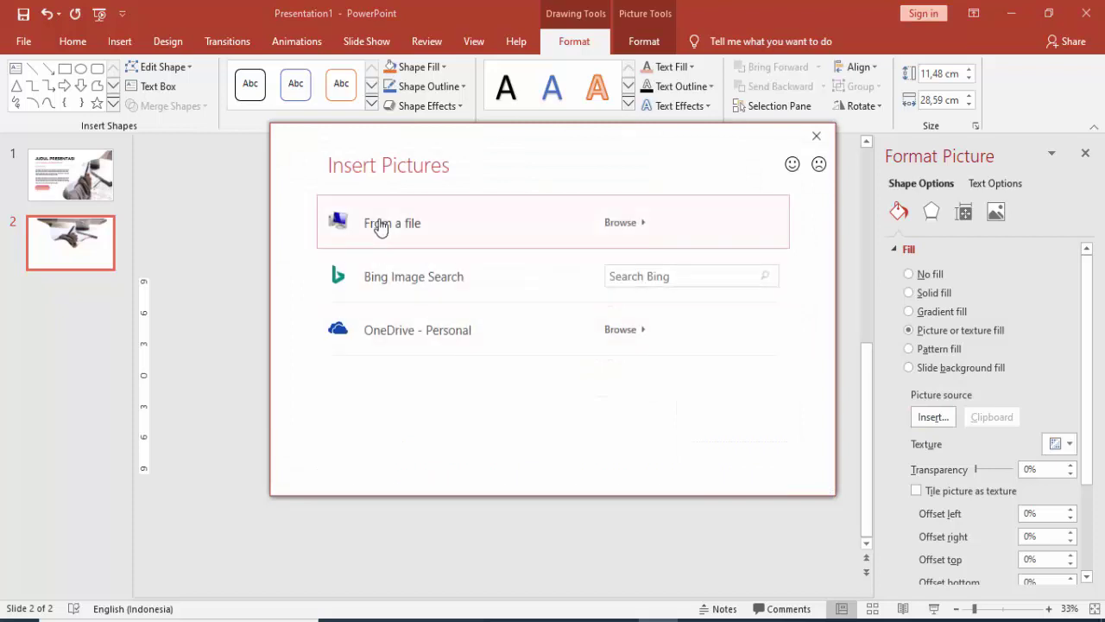
pyautogui.click(374, 219)
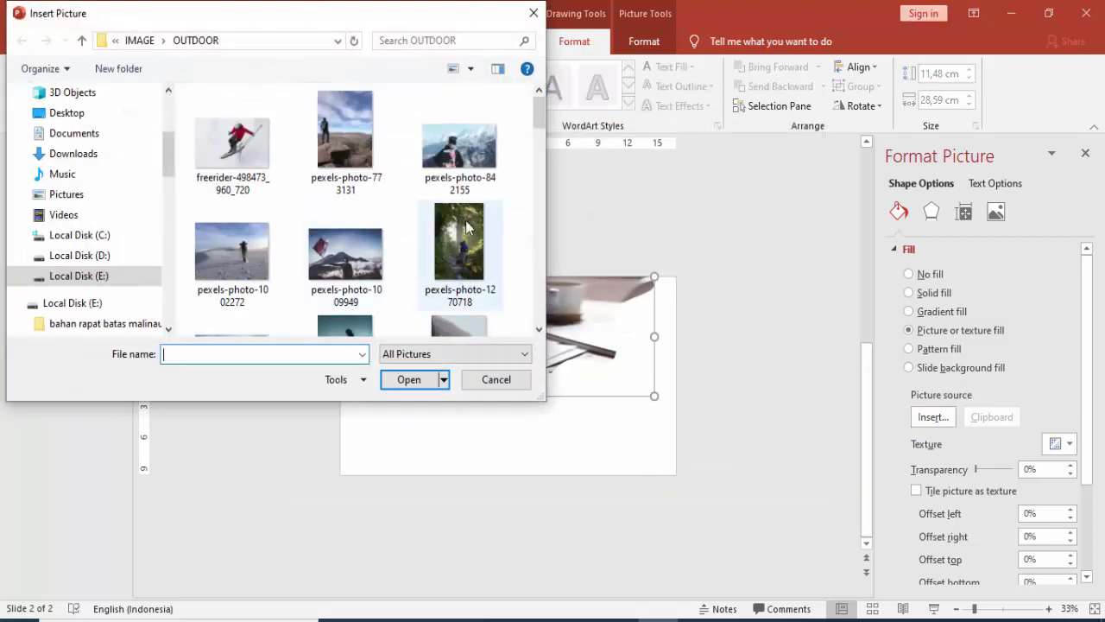
# Find the beach photo of a surfboard on sand and insert it as the blob's fill
pyautogui.click(459, 146)
pyautogui.scroll(-2, 375, 243)
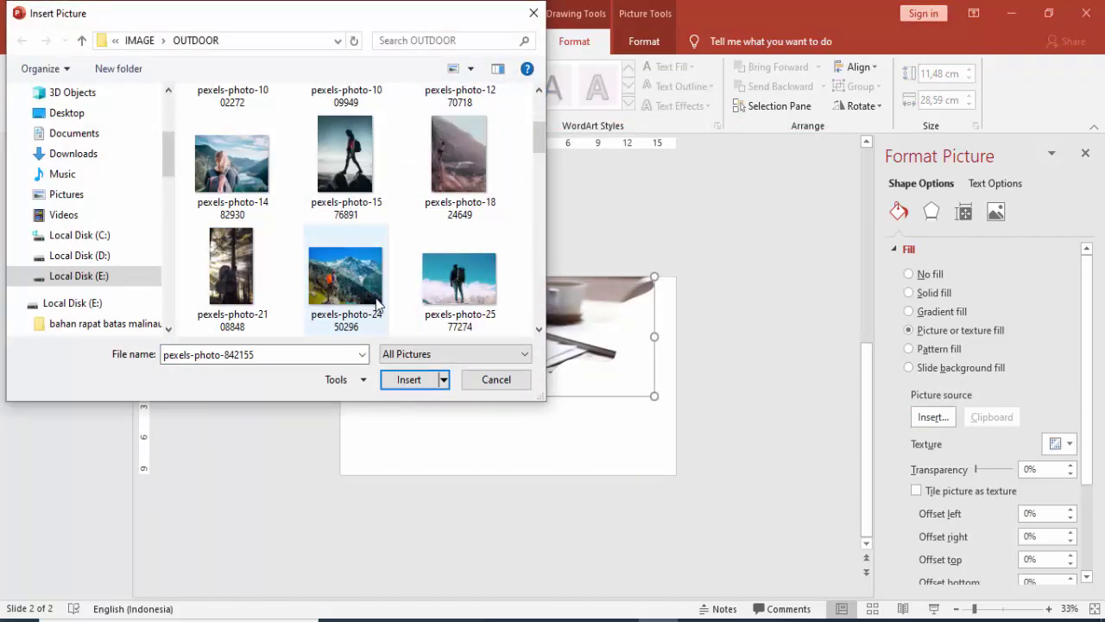
pyautogui.scroll(-1, 376, 302)
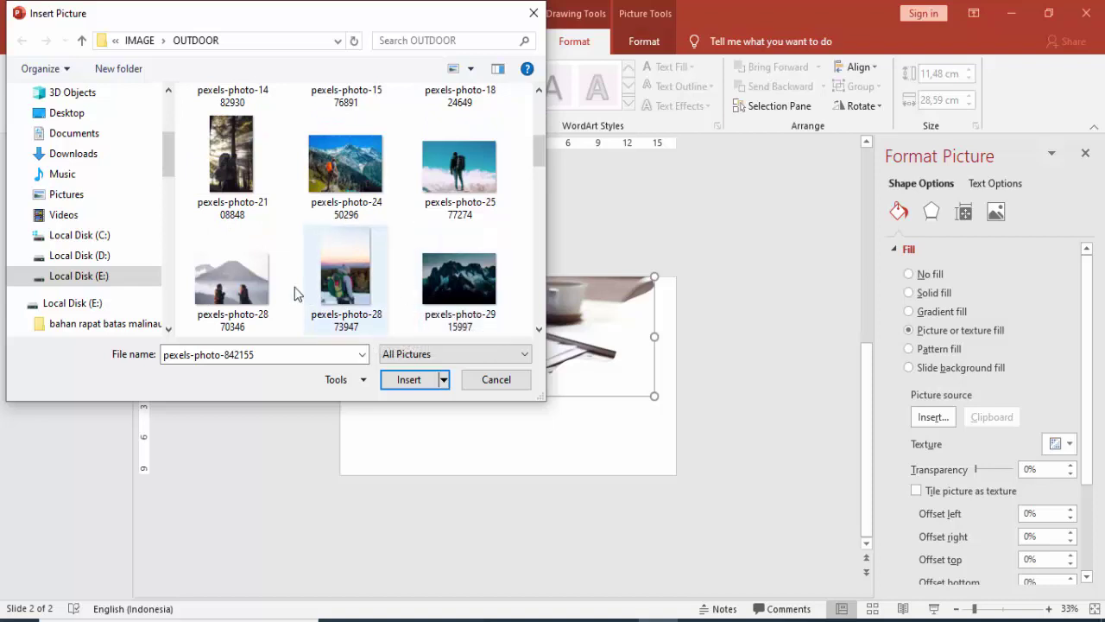
pyautogui.scroll(-5, 343, 308)
pyautogui.scroll(-2, 404, 304)
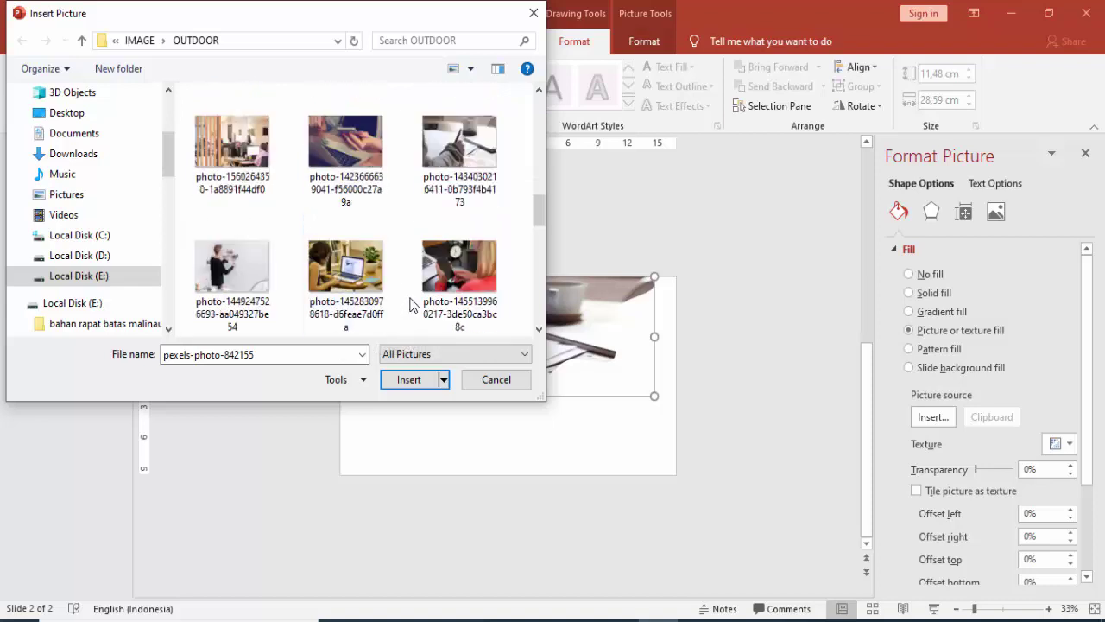
pyautogui.scroll(-2, 409, 303)
pyautogui.scroll(-2, 411, 303)
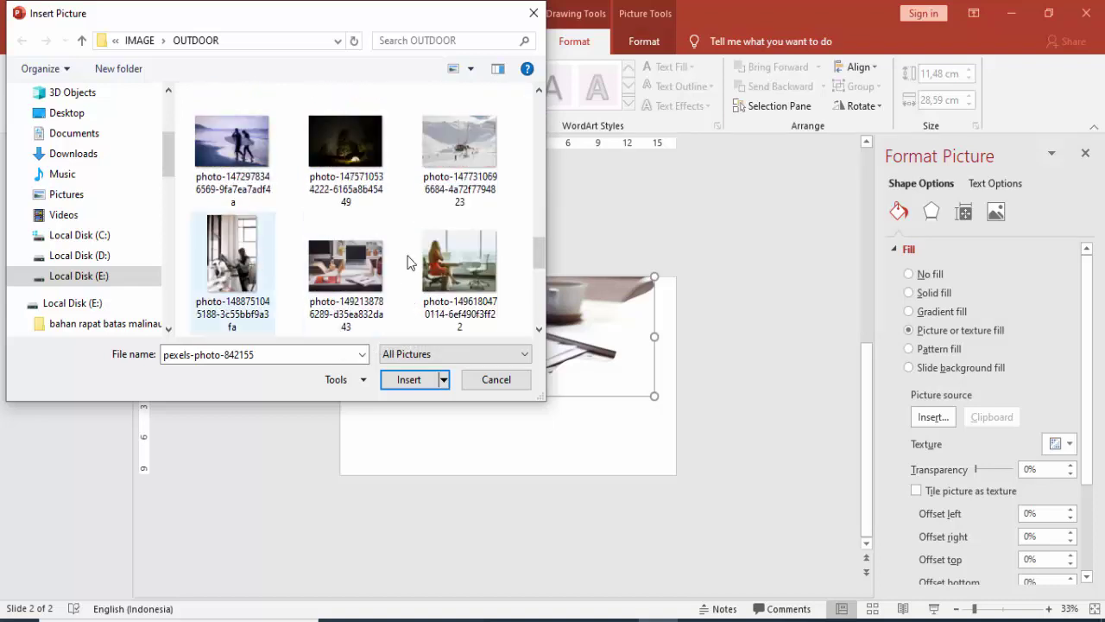
pyautogui.scroll(-2, 434, 279)
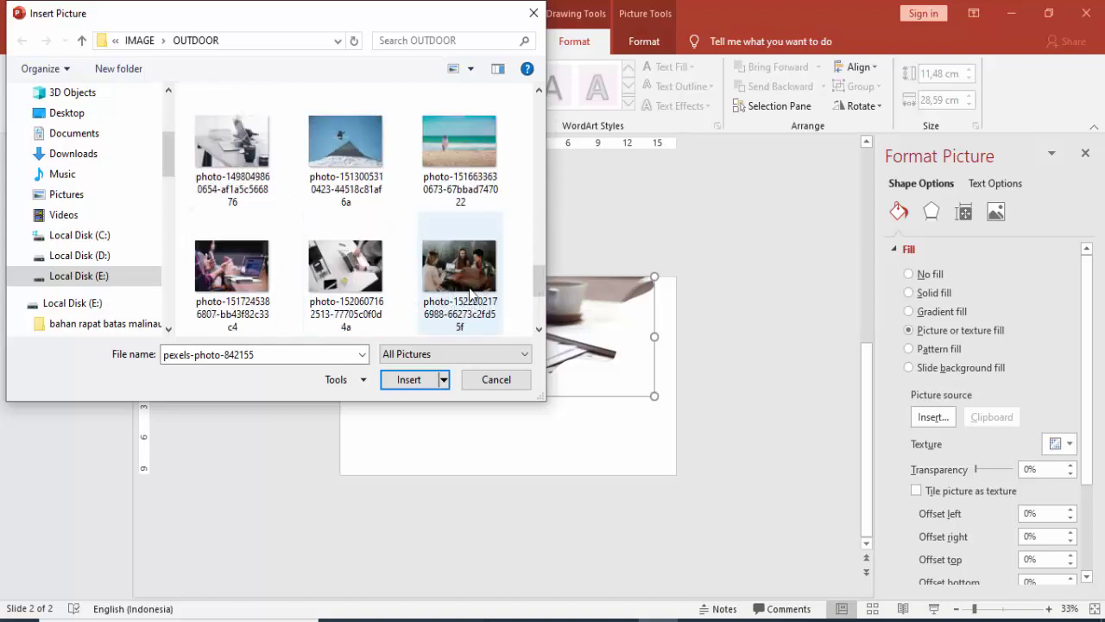
pyautogui.click(448, 167)
pyautogui.click(409, 380)
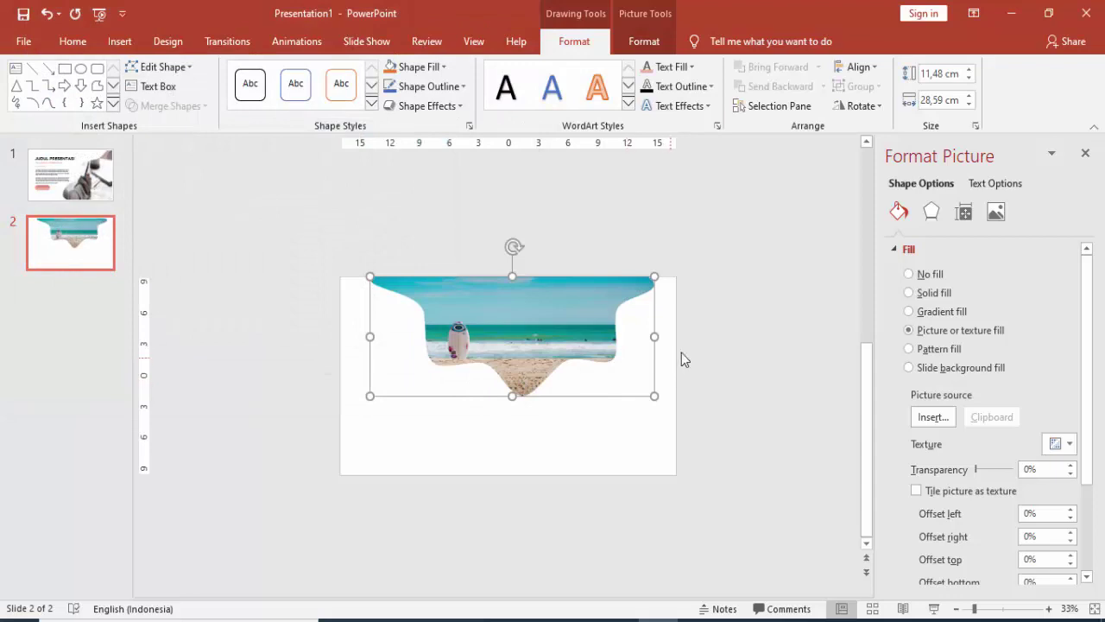
pyautogui.click(653, 371)
pyautogui.keyDown('ctrl'); pyautogui.scroll(1, 656, 345); pyautogui.keyUp('ctrl')
pyautogui.keyDown('ctrl'); pyautogui.scroll(1, 649, 348); pyautogui.keyUp('ctrl')
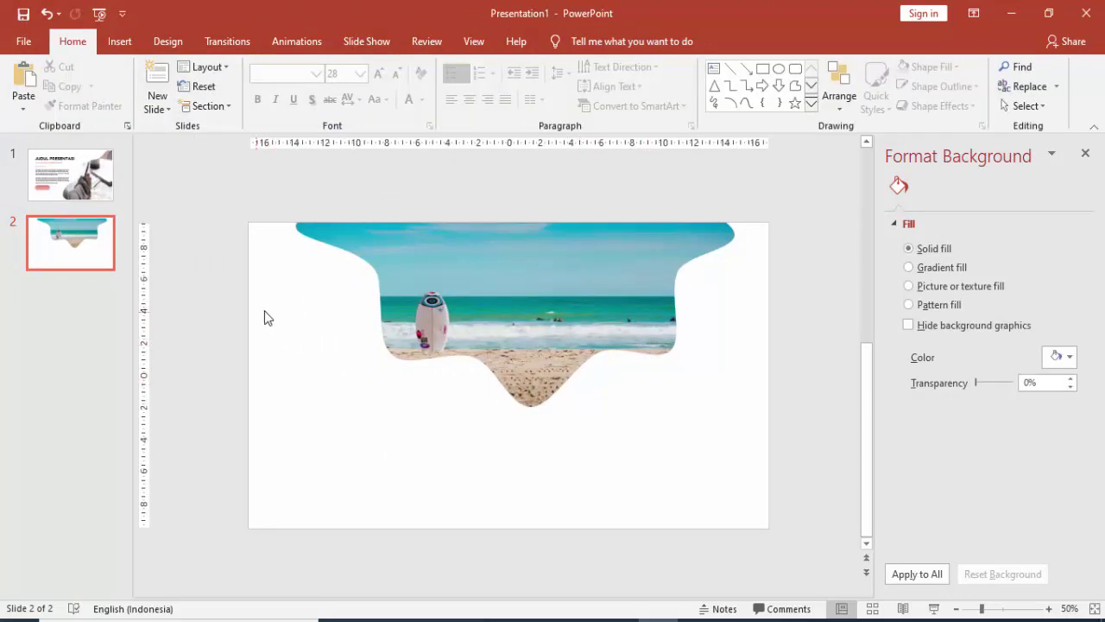
# Copy slide 1's title and pink subtitle onto slide 2 at the lower left
pyautogui.click(70, 174)
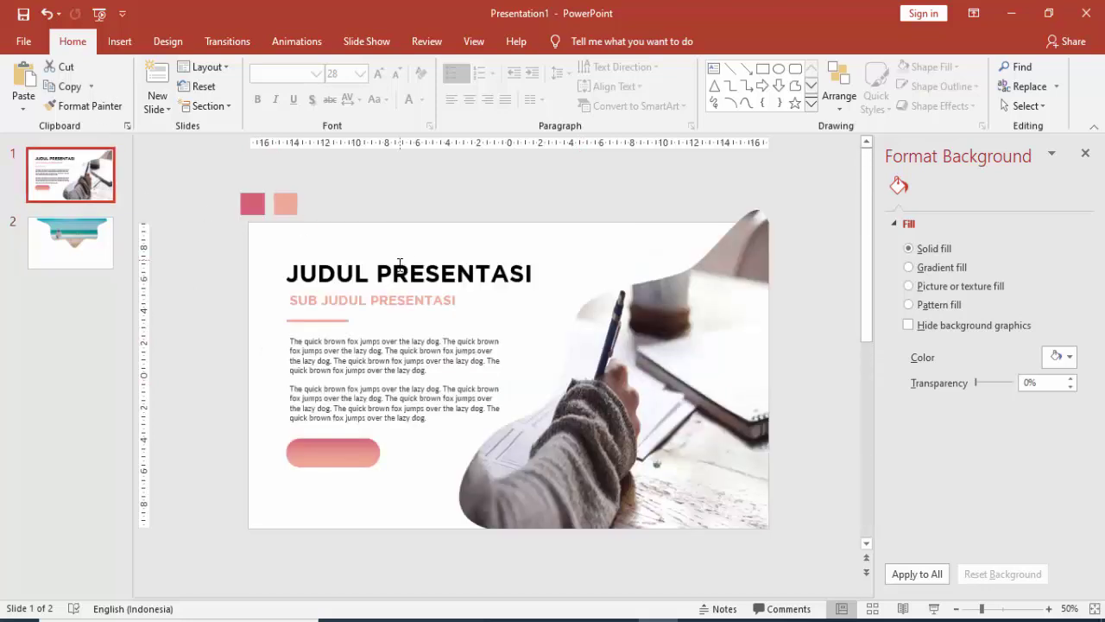
pyautogui.click(396, 298)
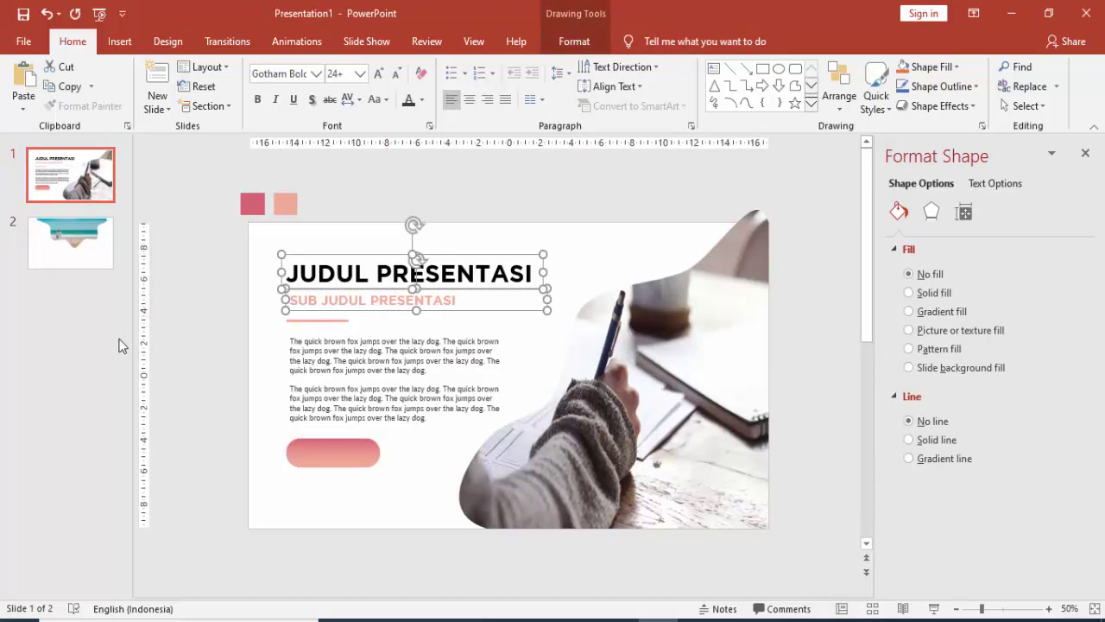
pyautogui.click(78, 259)
pyautogui.hotkey('ctrl', 'v')
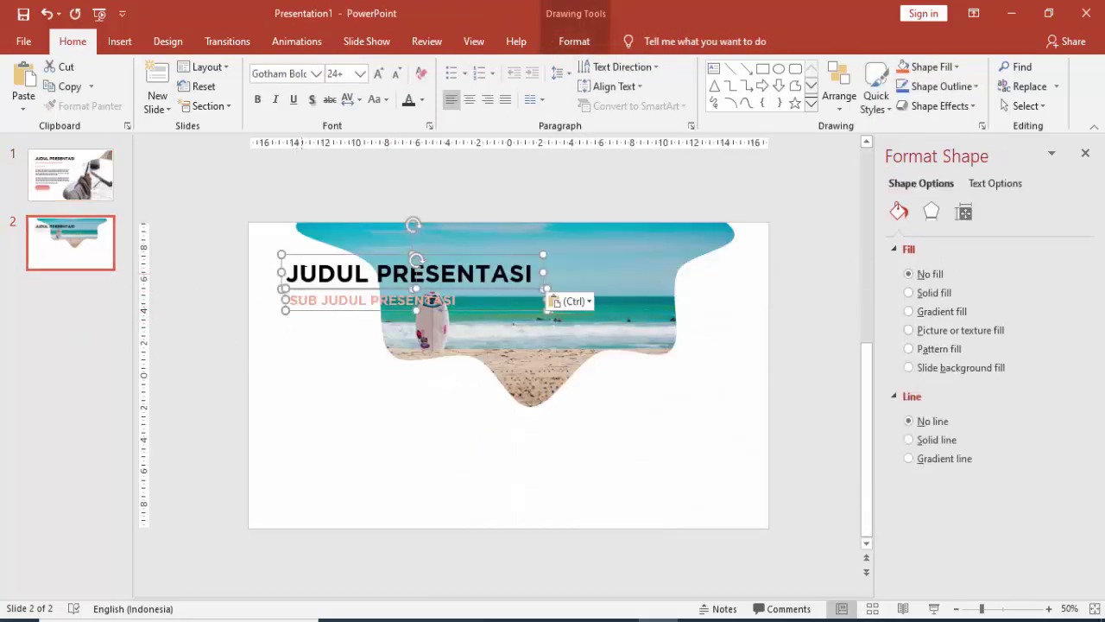
pyautogui.moveTo(306, 258); pyautogui.dragTo(283, 423)
# Justify slide 1's body text, paste it at slide 2's lower right and widen it
pyautogui.click(65, 198)
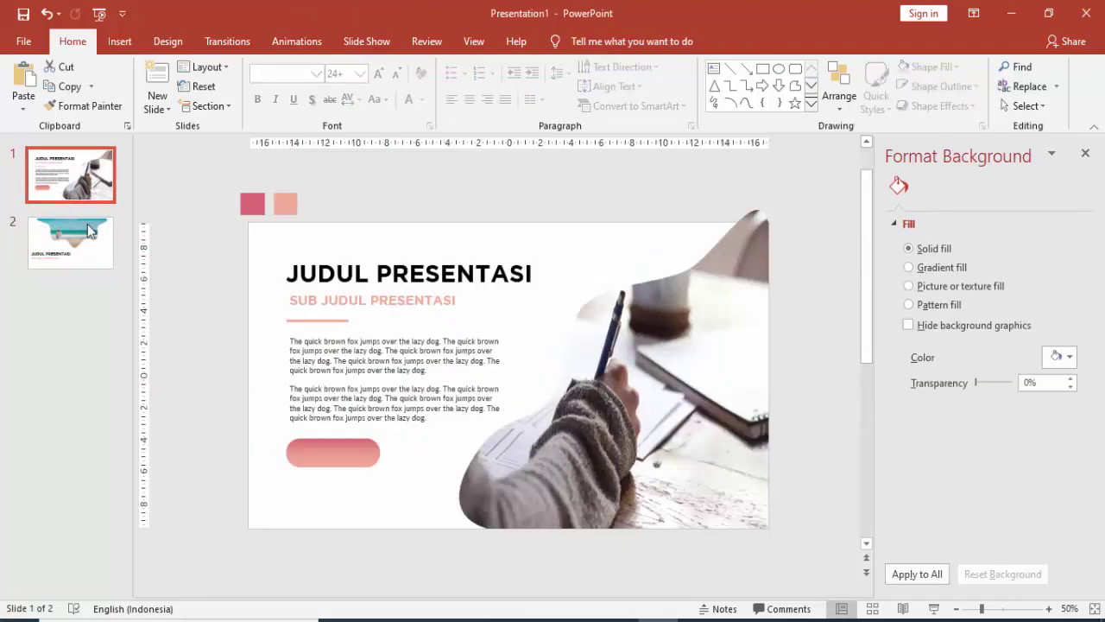
pyautogui.click(369, 341)
pyautogui.click(366, 333)
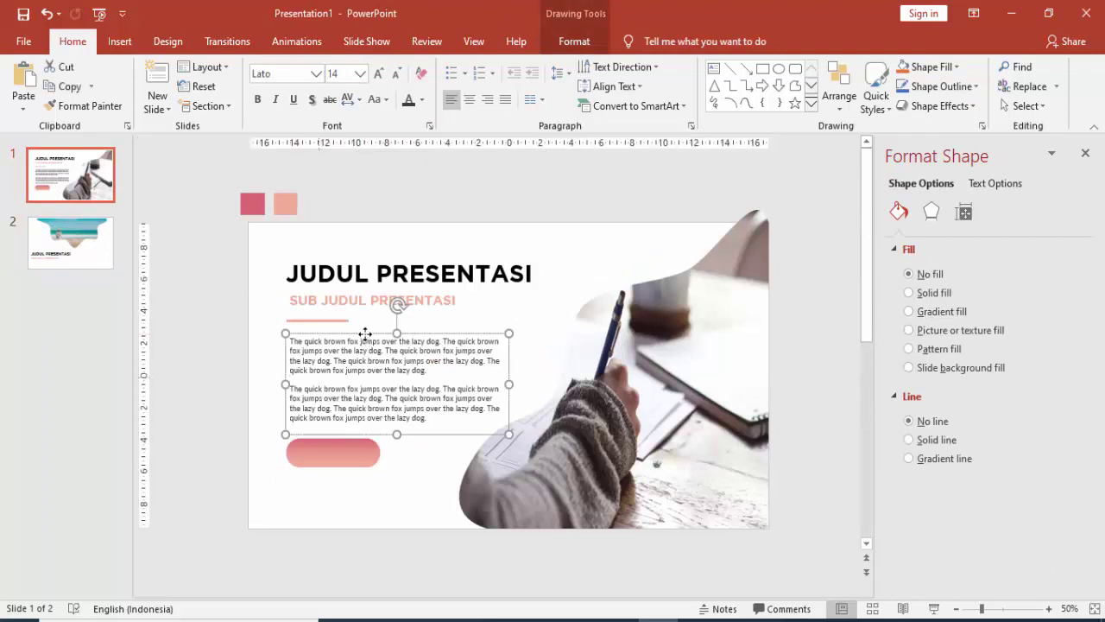
pyautogui.click(506, 101)
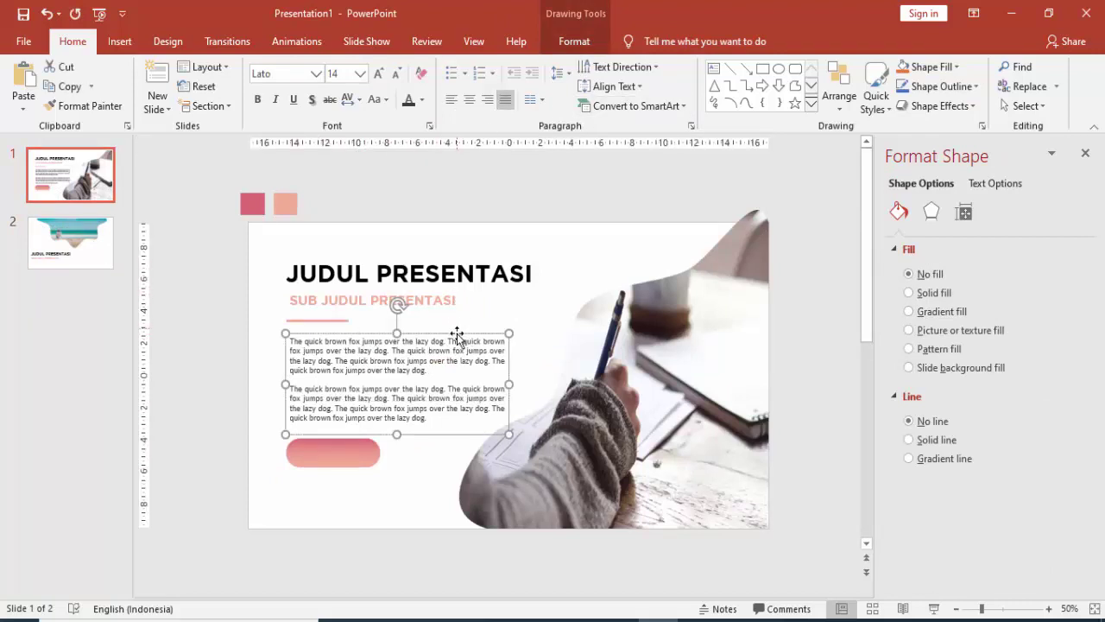
pyautogui.click(84, 263)
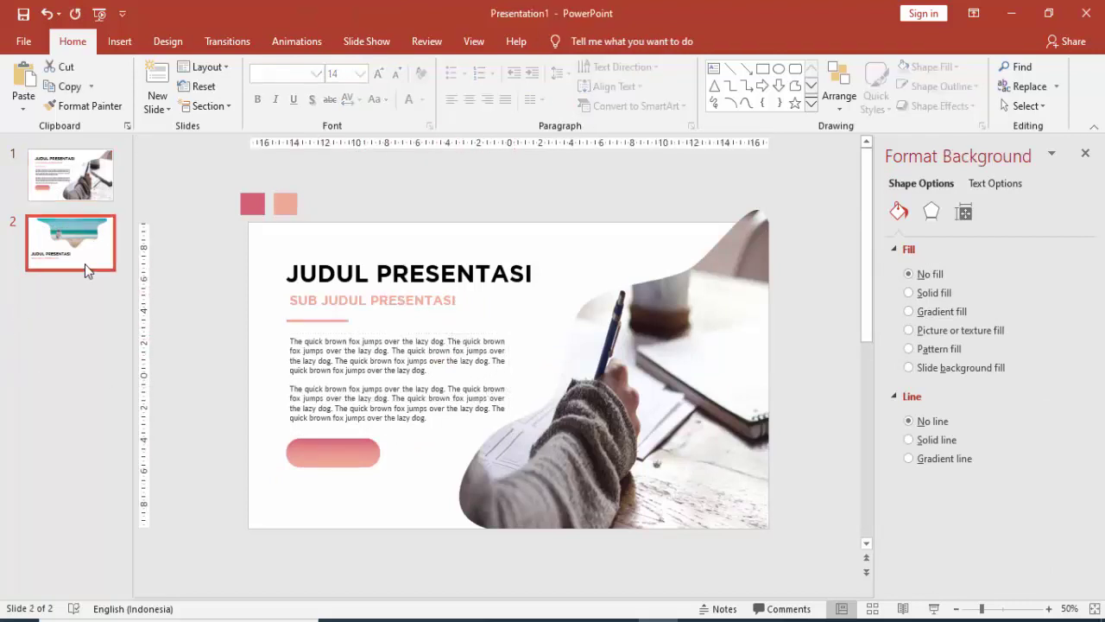
pyautogui.hotkey('ctrl', 'v')
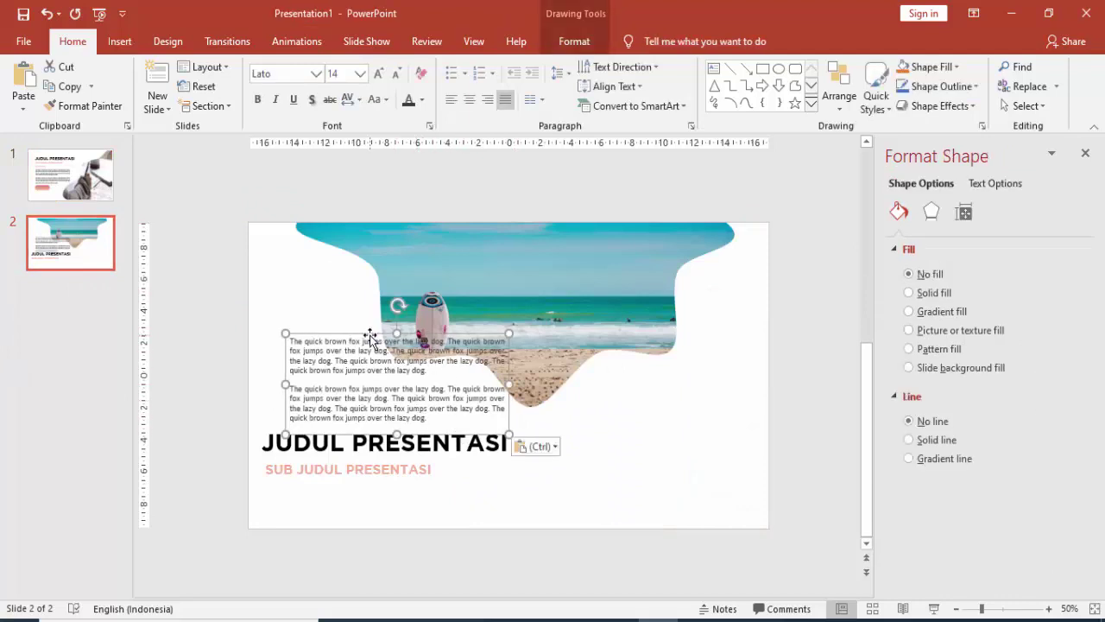
pyautogui.moveTo(370, 337); pyautogui.dragTo(602, 432)
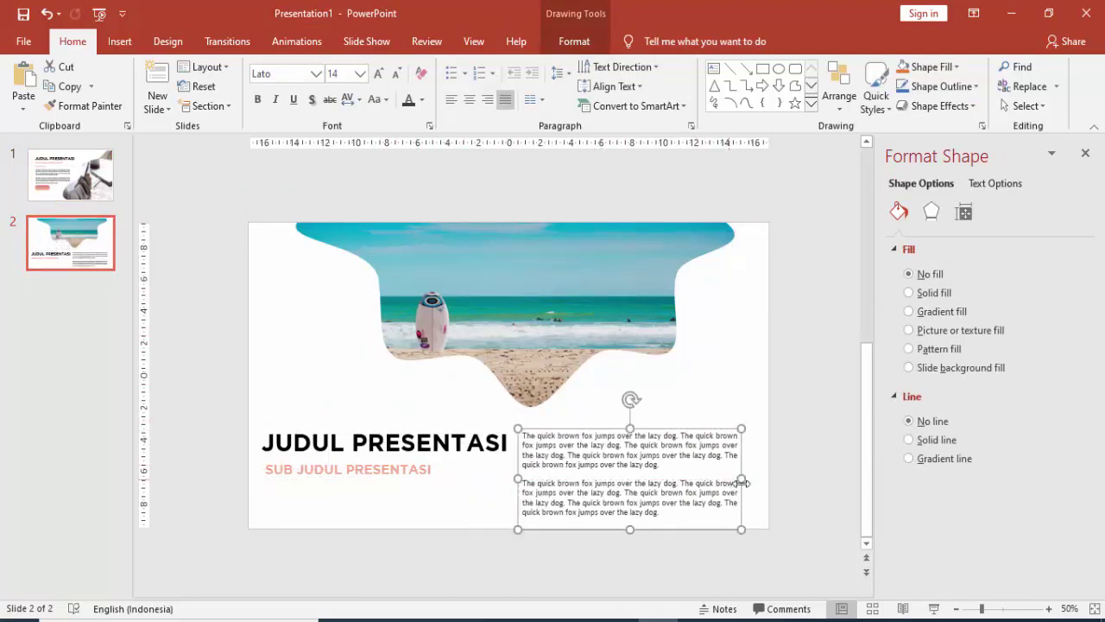
pyautogui.moveTo(743, 482); pyautogui.dragTo(768, 481)
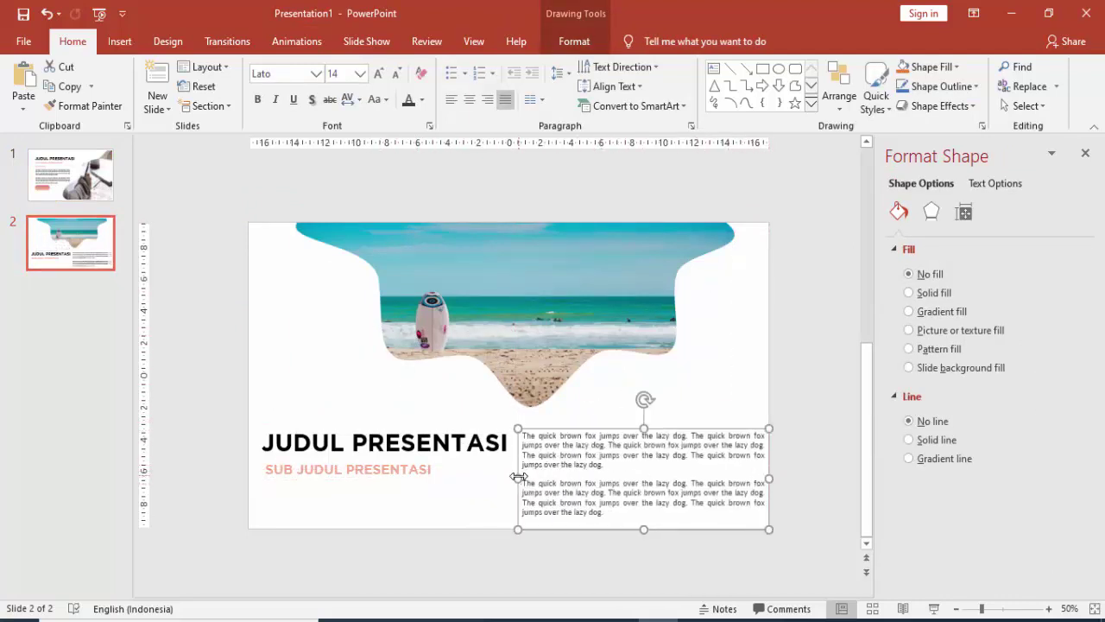
pyautogui.moveTo(518, 476); pyautogui.dragTo(517, 477)
# Place slide 1's pink gradient pill below slide 2's subtitle and preview the slide full-screen
pyautogui.click(95, 173)
pyautogui.click(334, 454)
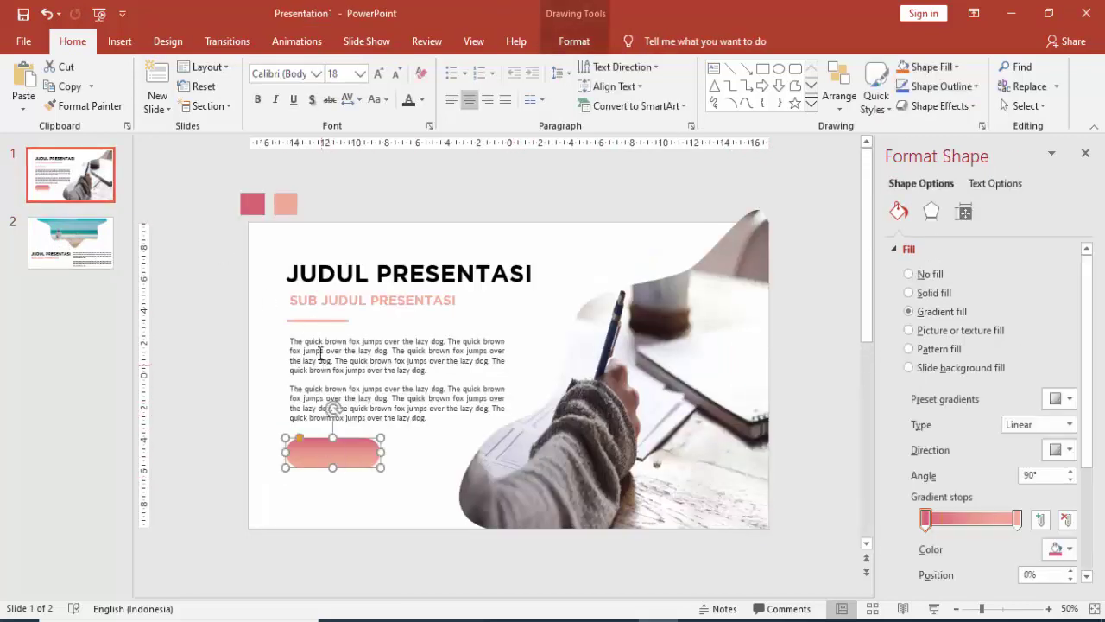
pyautogui.click(69, 259)
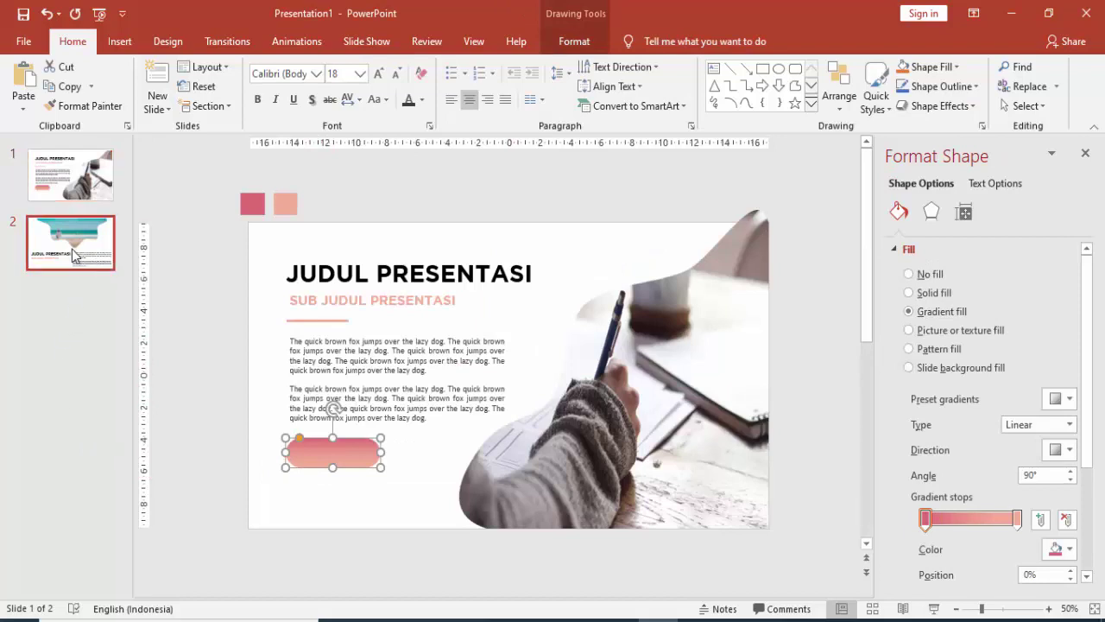
pyautogui.hotkey('ctrl', 'v')
pyautogui.moveTo(346, 460)
pyautogui.mouseDown()
pyautogui.moveTo(328, 509)
pyautogui.moveTo(337, 506)
pyautogui.mouseUp()
pyautogui.click(424, 501)
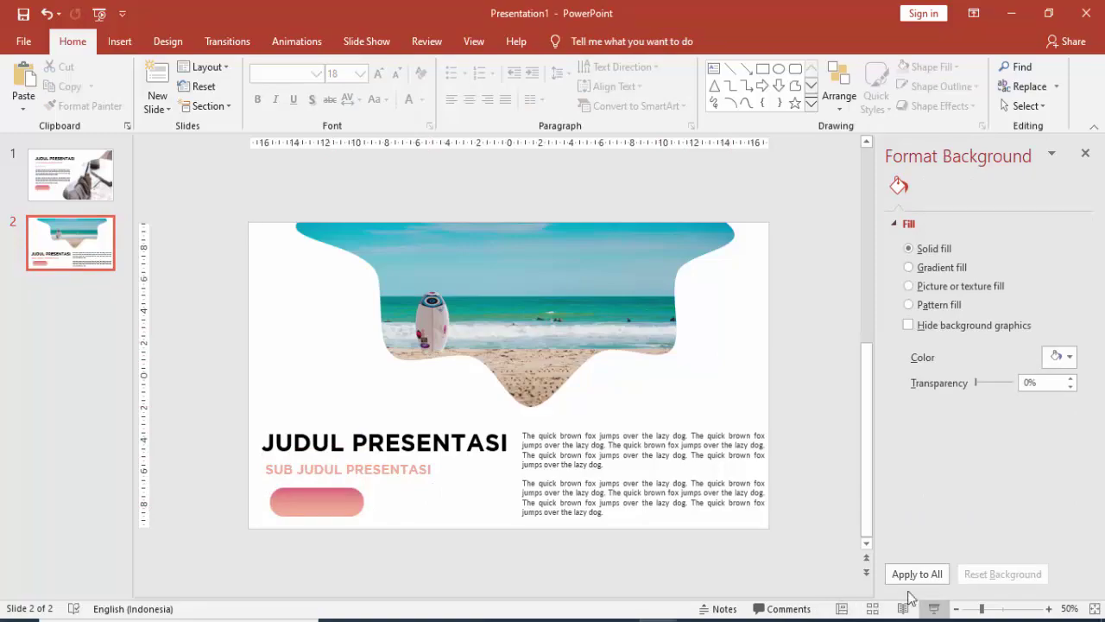
pyautogui.click(934, 609)
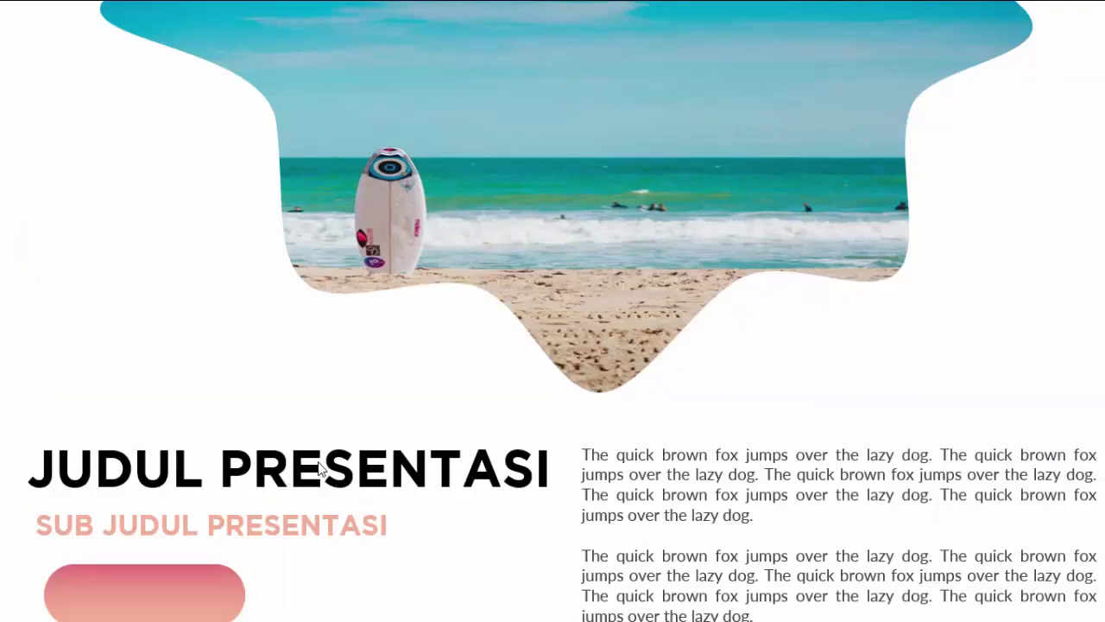
pyautogui.press('Escape')
# Add a new slide 3 and delete its title and content placeholders
pyautogui.rightClick(85, 296)
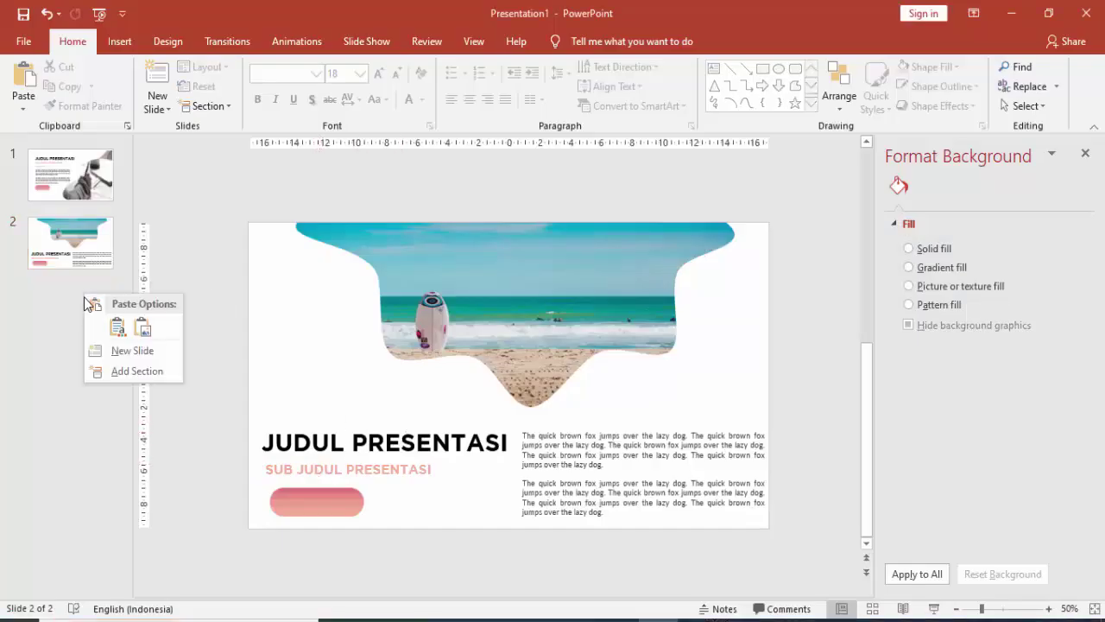
pyautogui.click(101, 355)
pyautogui.click(349, 301)
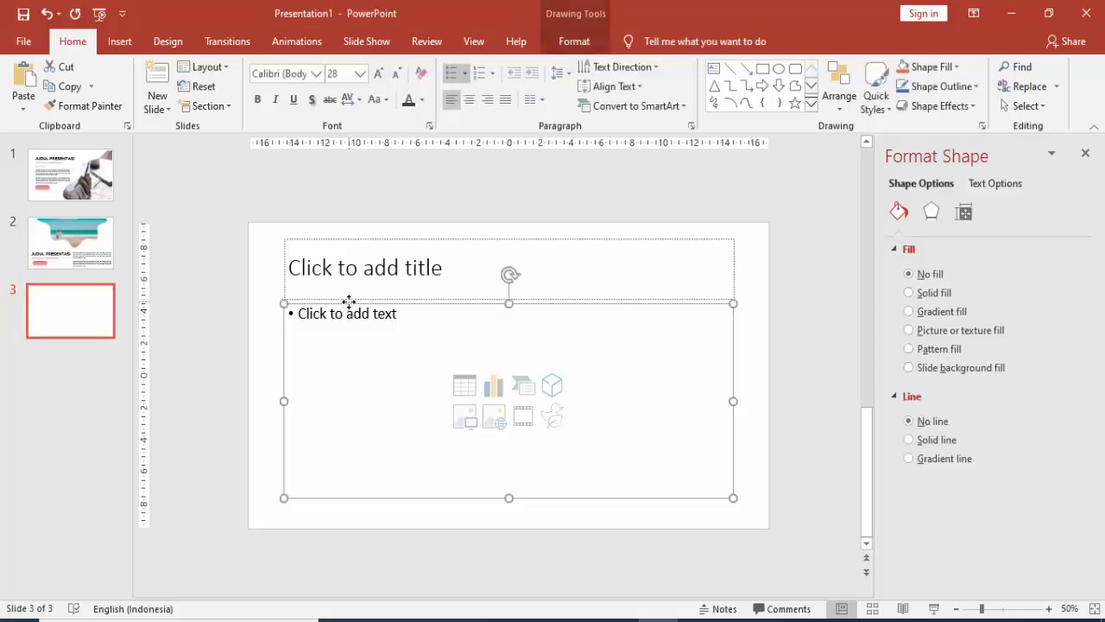
pyautogui.press('Delete')
pyautogui.click(362, 303)
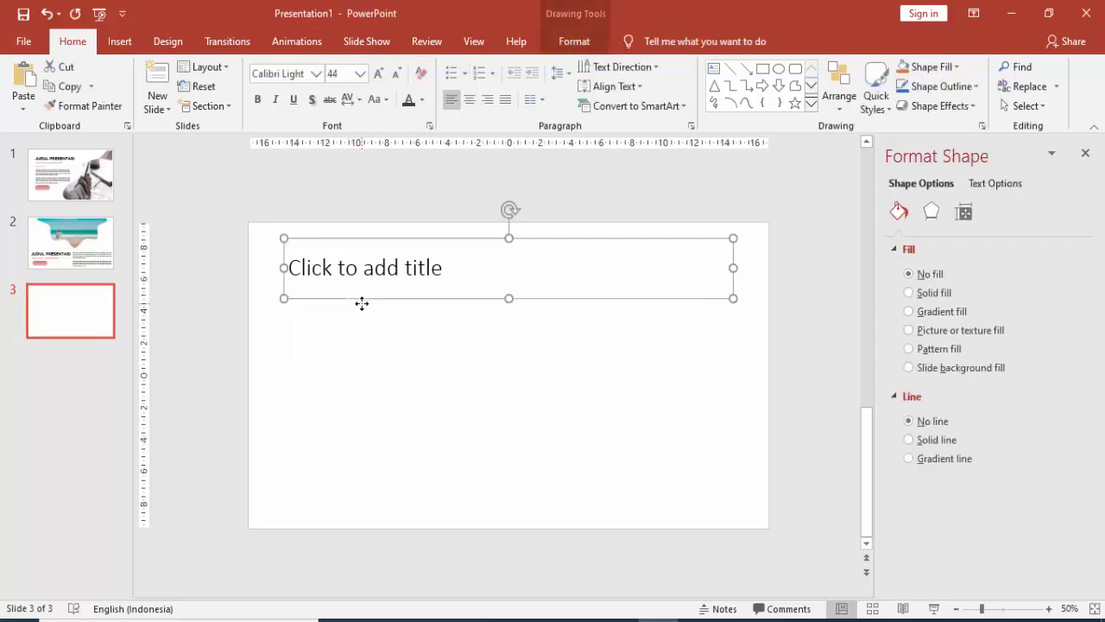
pyautogui.press('Delete')
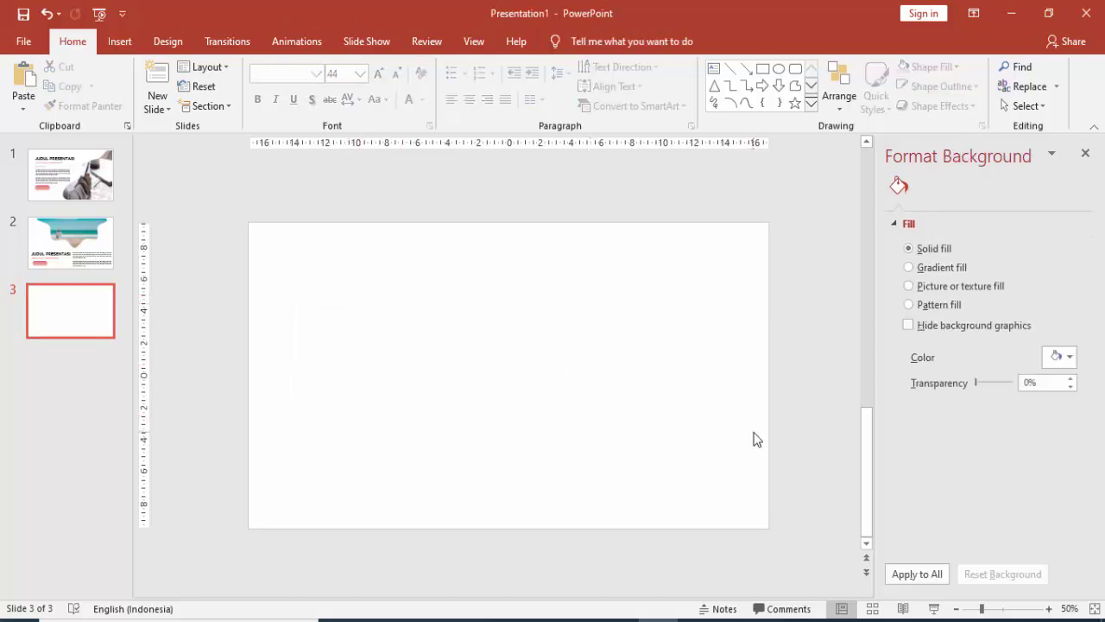
# Draw a large tilted triangle on slide 3 and stretch it to about 16,09 cm wide
pyautogui.click(119, 41)
pyautogui.click(260, 87)
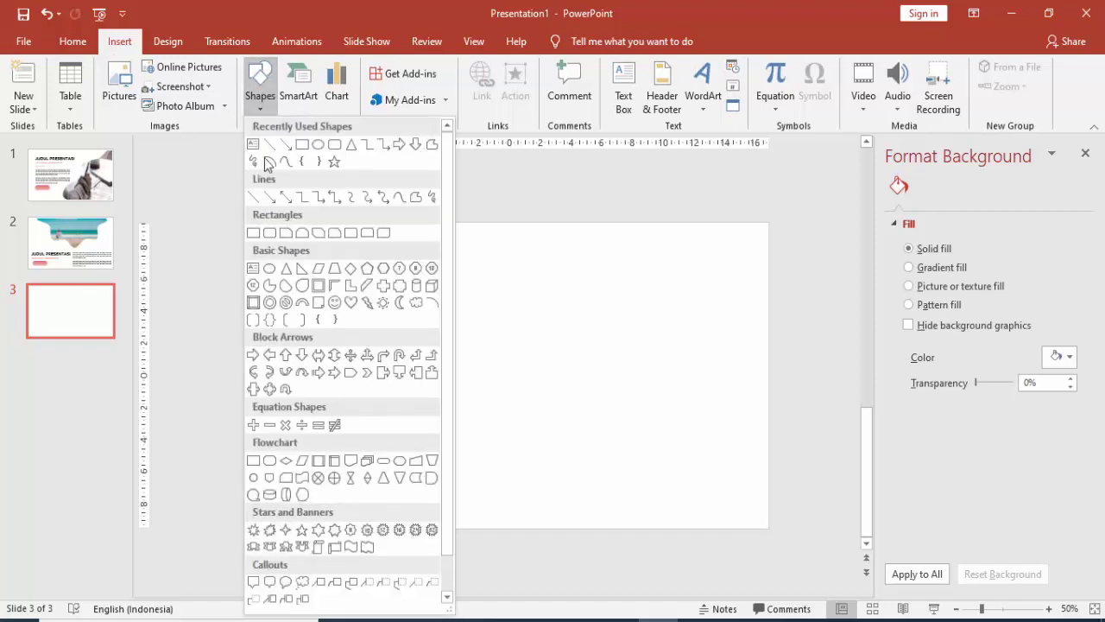
pyautogui.click(351, 147)
pyautogui.moveTo(487, 280); pyautogui.dragTo(689, 473)
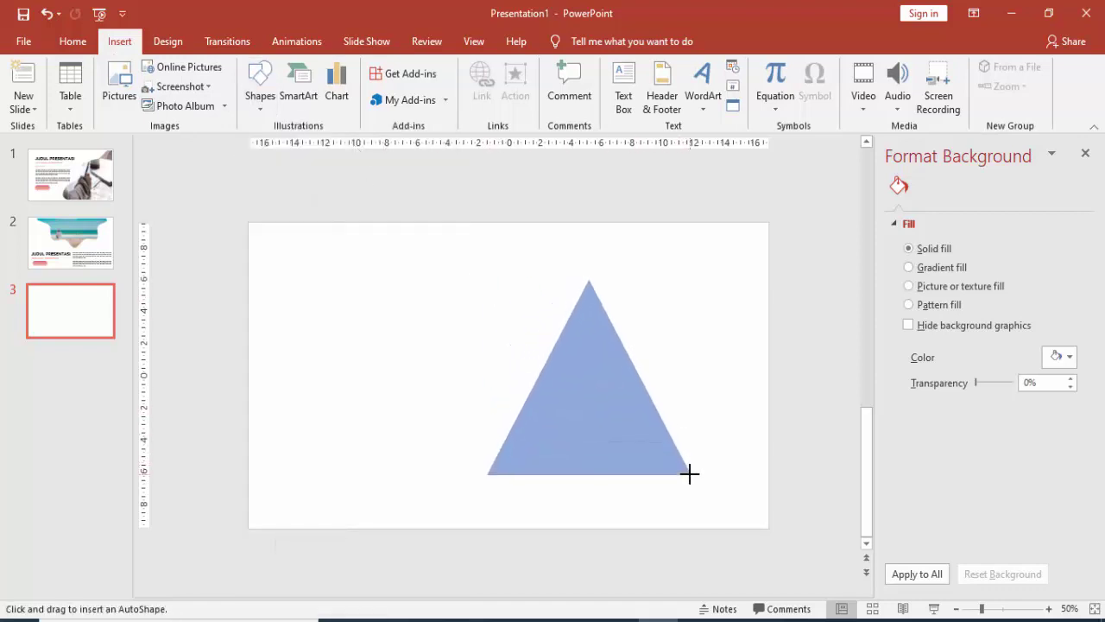
pyautogui.moveTo(590, 250); pyautogui.dragTo(494, 298)
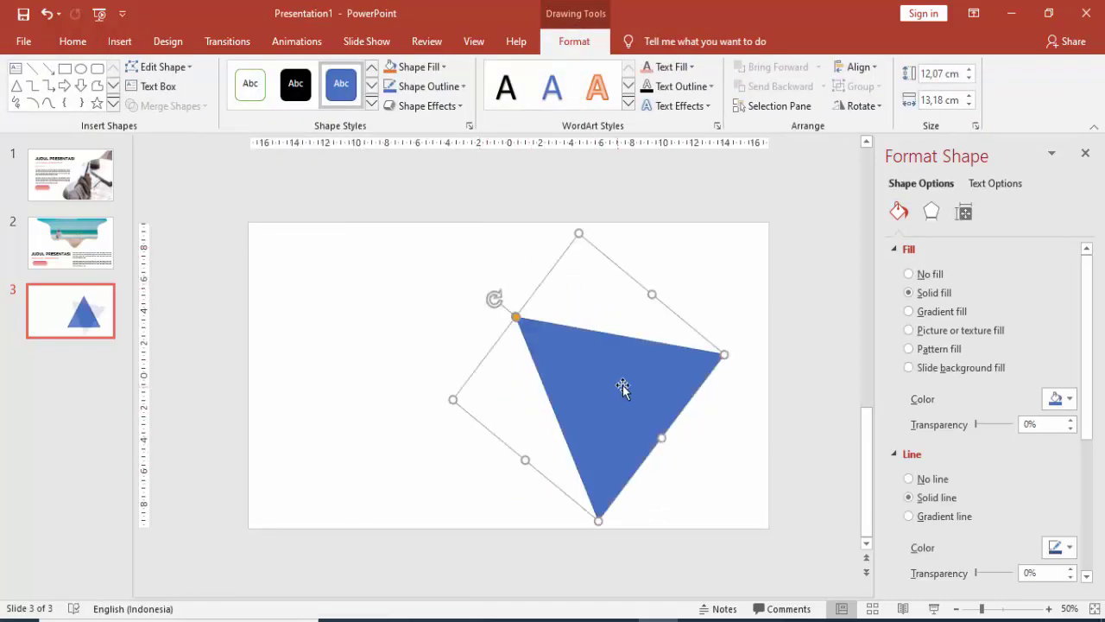
pyautogui.moveTo(622, 385); pyautogui.dragTo(637, 348)
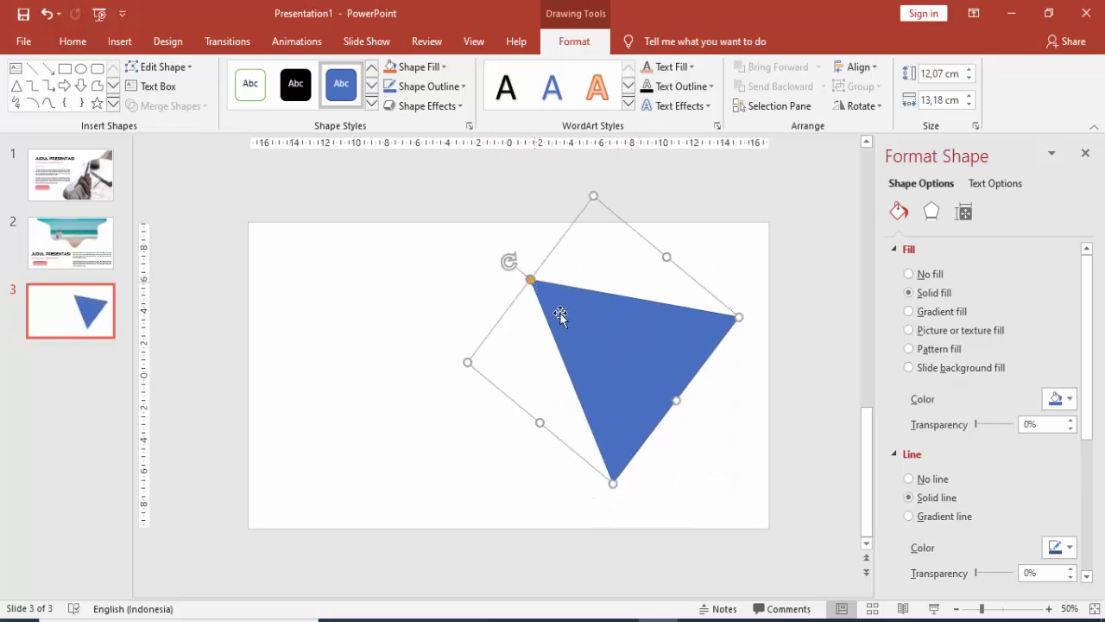
pyautogui.moveTo(676, 403); pyautogui.dragTo(700, 420)
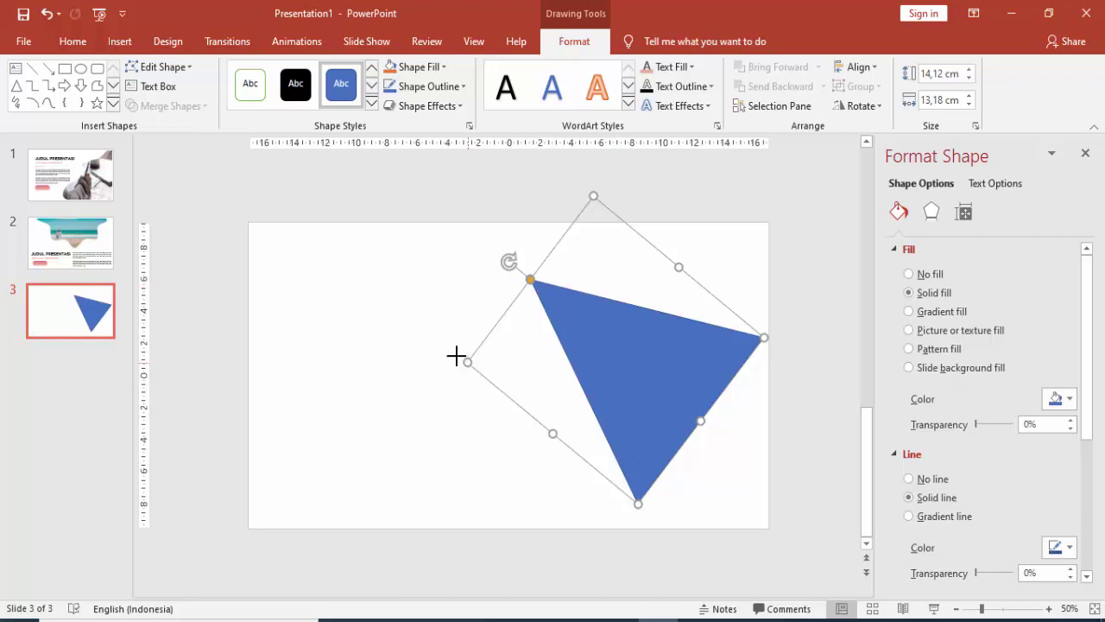
pyautogui.moveTo(456, 356); pyautogui.dragTo(409, 343)
# Use Edit Points on the triangle to make its top, right and bottom vertices smooth points
pyautogui.rightClick(564, 354)
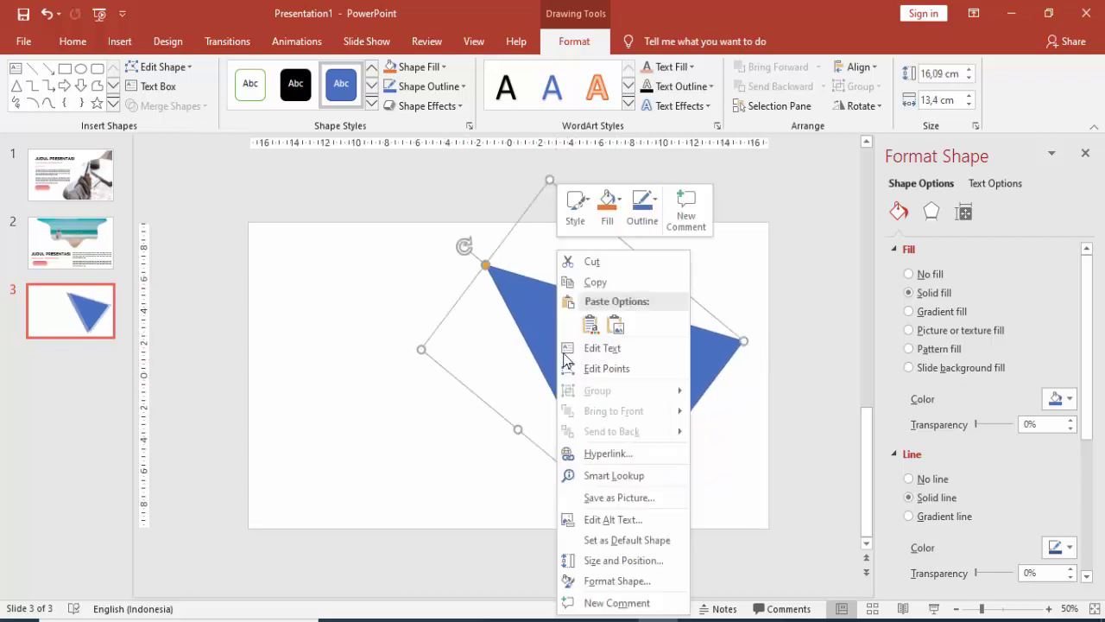
pyautogui.click(570, 368)
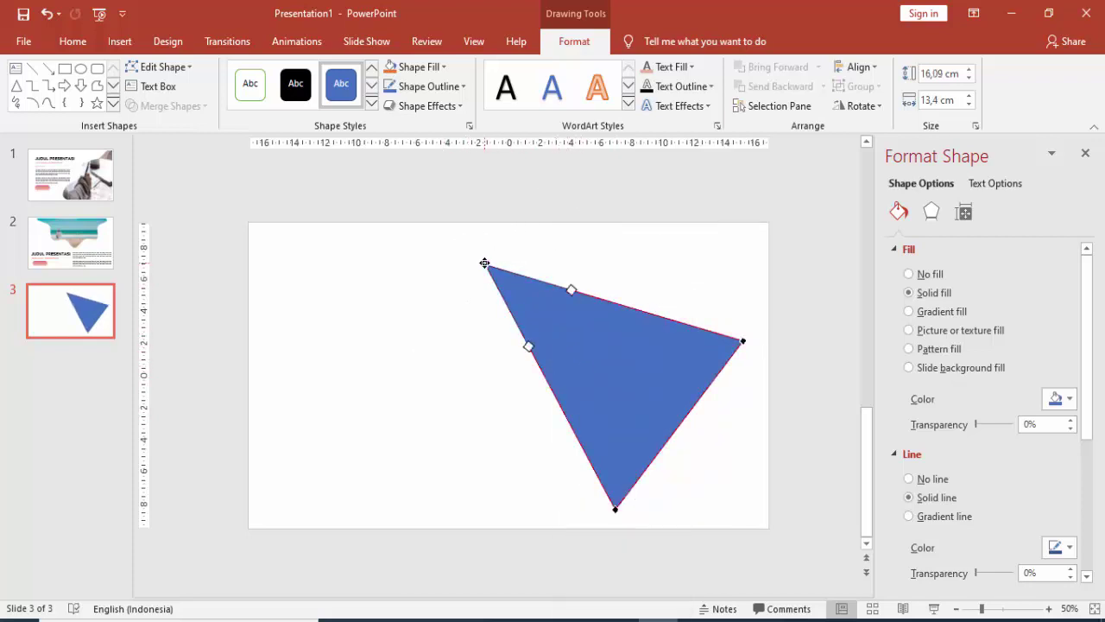
pyautogui.rightClick(484, 262)
pyautogui.click(526, 353)
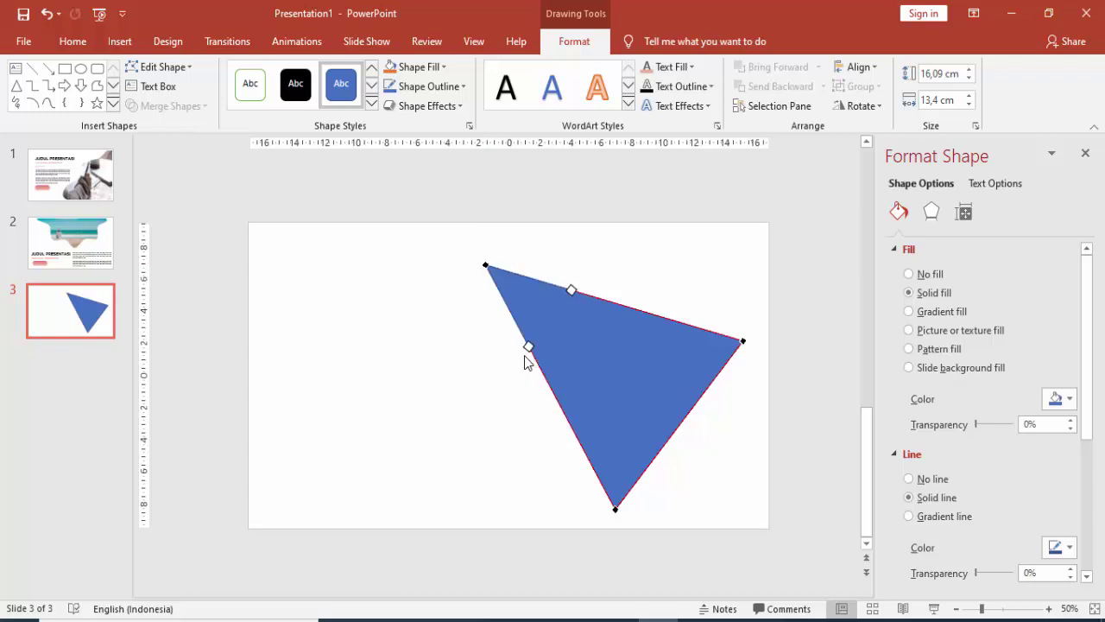
pyautogui.rightClick(742, 339)
pyautogui.click(793, 431)
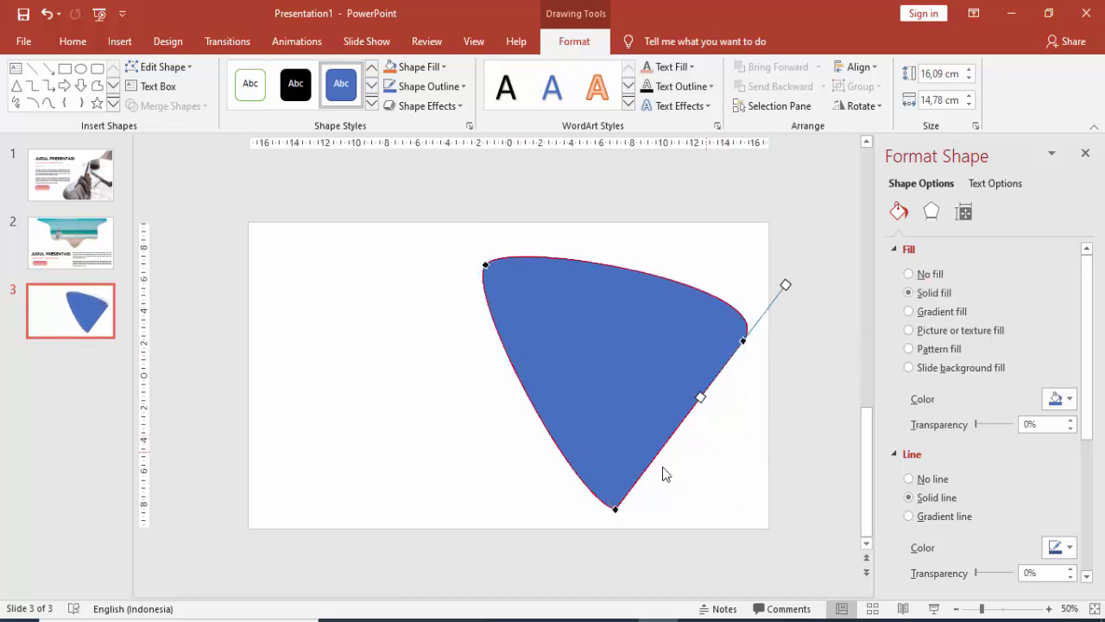
pyautogui.rightClick(614, 510)
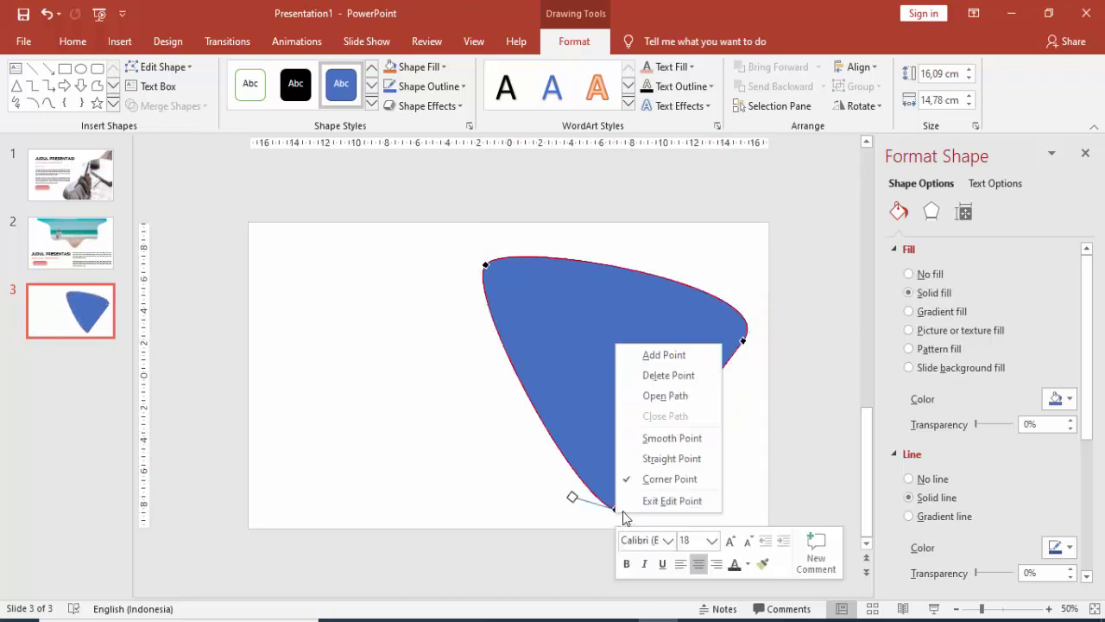
pyautogui.click(666, 437)
# Drag the right and bottom points and their handles to round the shape into a teardrop
pyautogui.moveTo(659, 454); pyautogui.dragTo(707, 481)
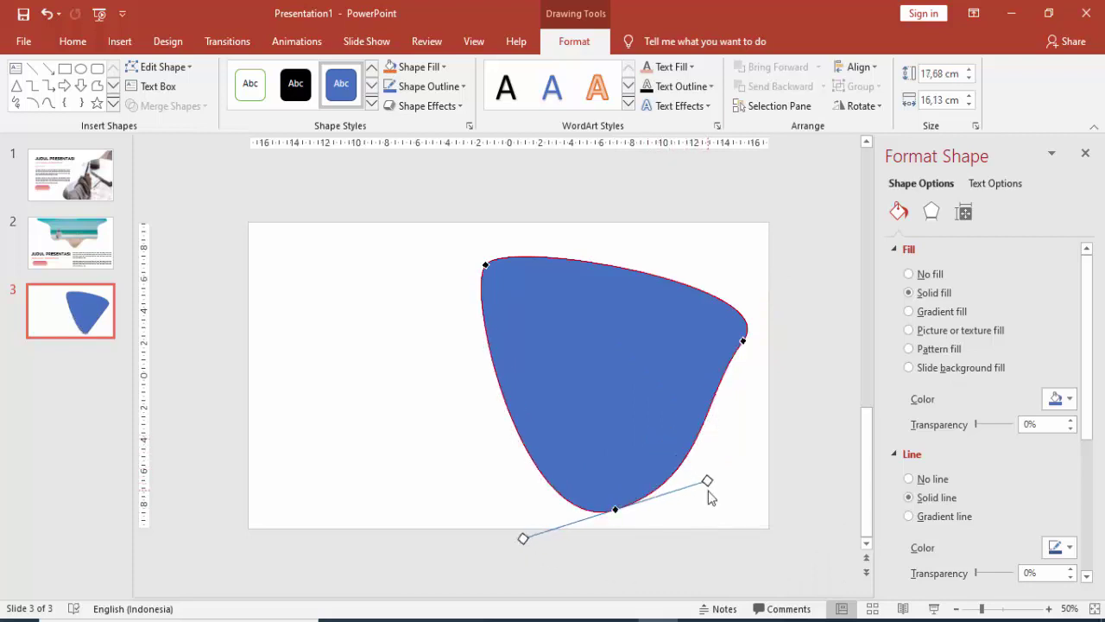
pyautogui.click(743, 343)
pyautogui.moveTo(700, 395); pyautogui.dragTo(748, 461)
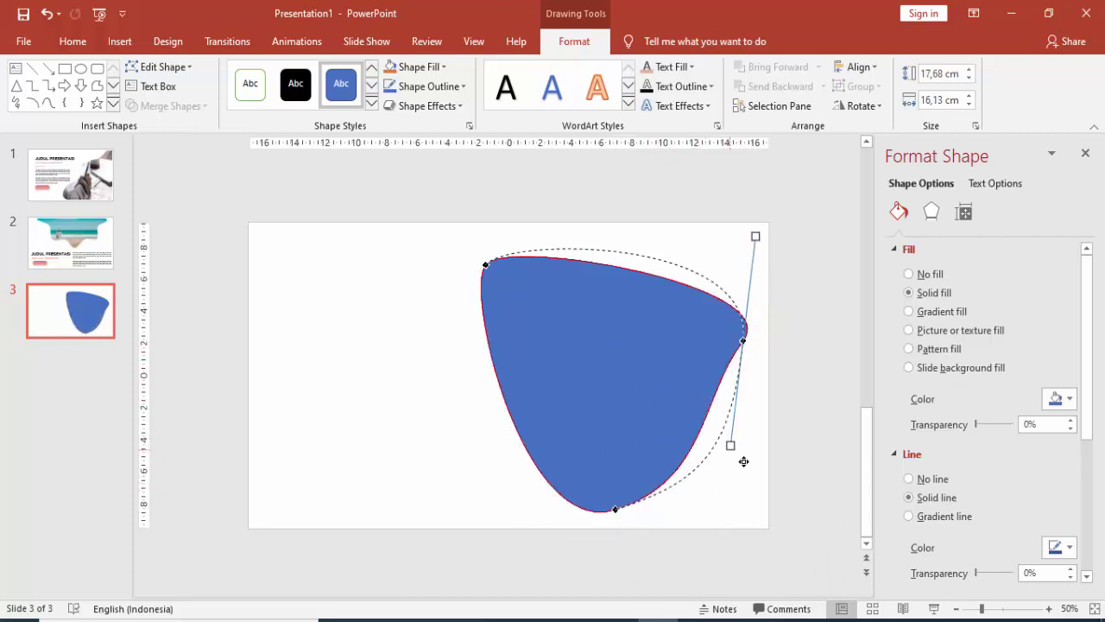
pyautogui.moveTo(741, 341); pyautogui.dragTo(743, 371)
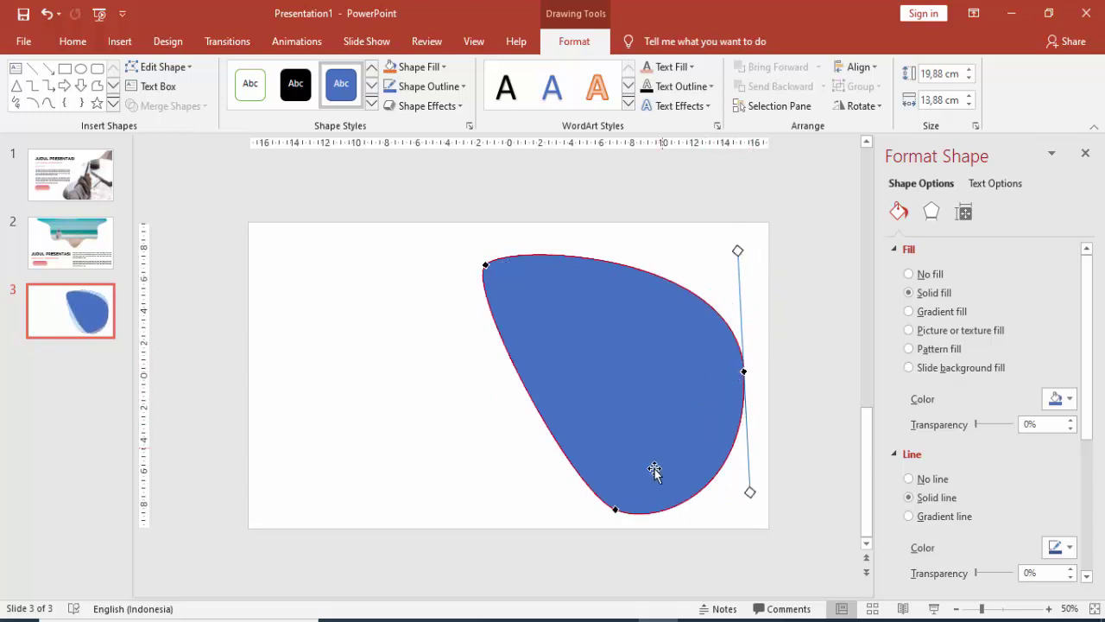
pyautogui.moveTo(615, 510); pyautogui.dragTo(506, 463)
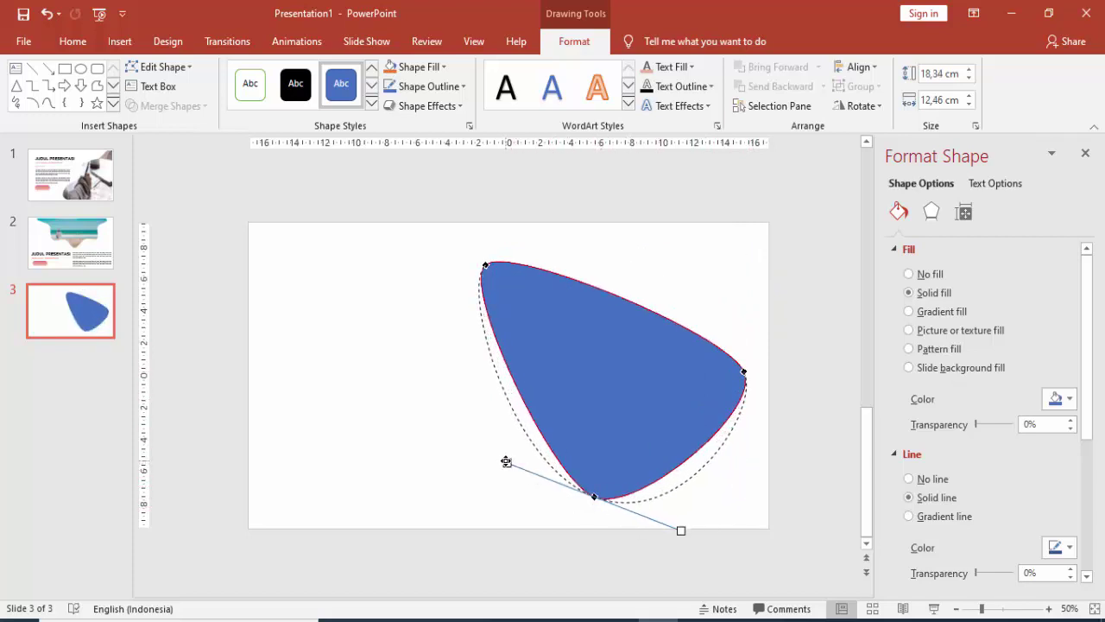
pyautogui.click(743, 372)
pyautogui.moveTo(726, 331); pyautogui.dragTo(719, 274)
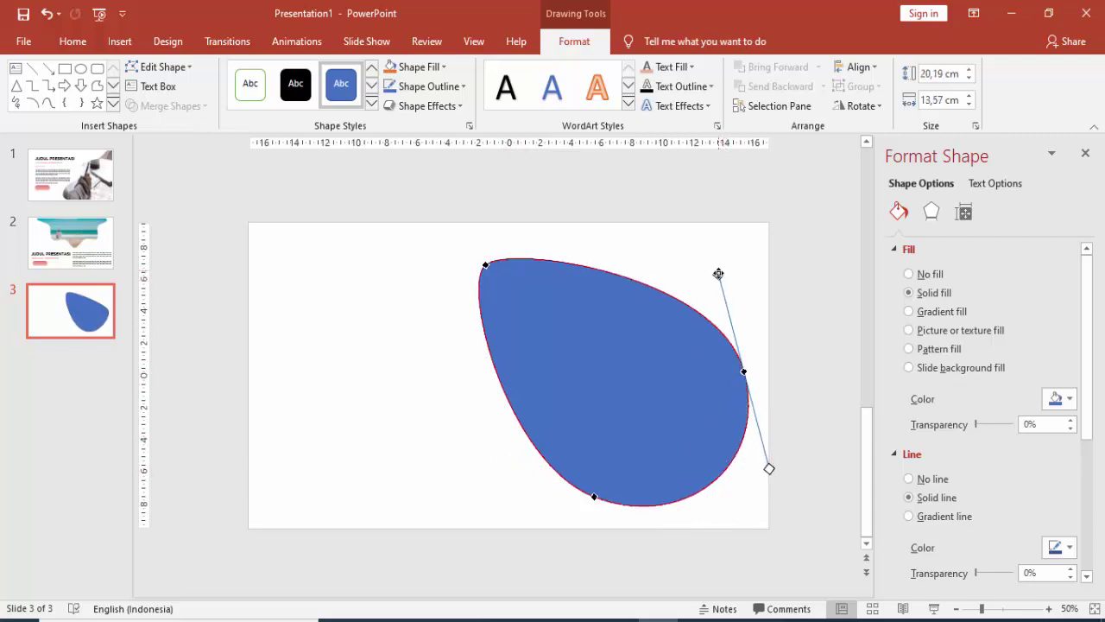
pyautogui.moveTo(764, 444); pyautogui.dragTo(763, 442)
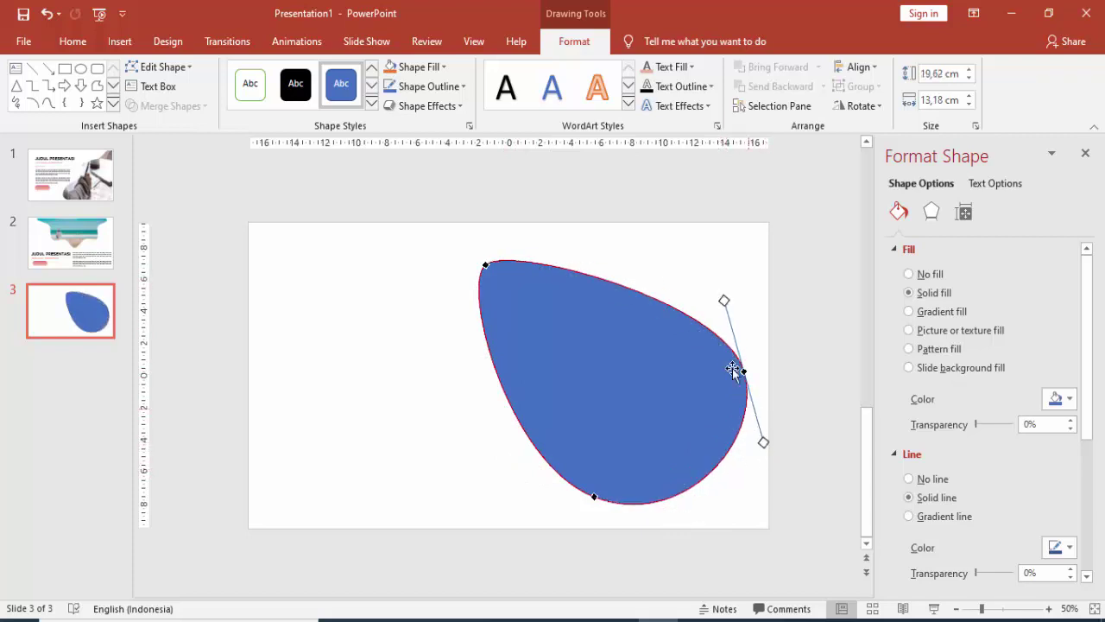
# Refine the top-left, bottom and right curves of the drop, then finish point editing
pyautogui.click(487, 264)
pyautogui.moveTo(512, 245); pyautogui.dragTo(552, 233)
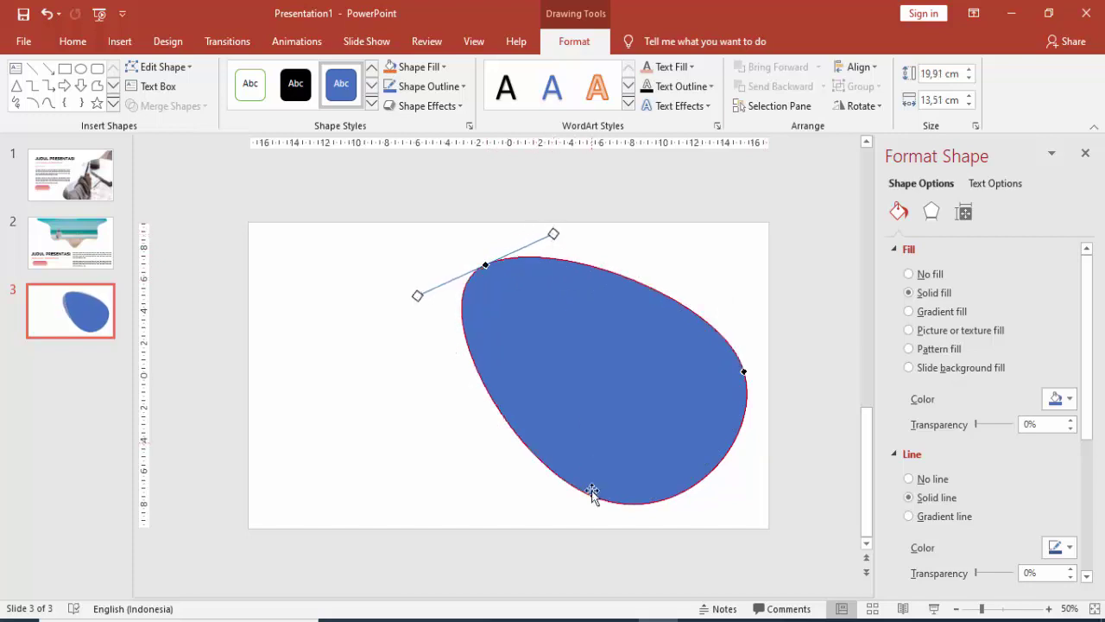
pyautogui.click(592, 496)
pyautogui.moveTo(591, 497); pyautogui.dragTo(582, 499)
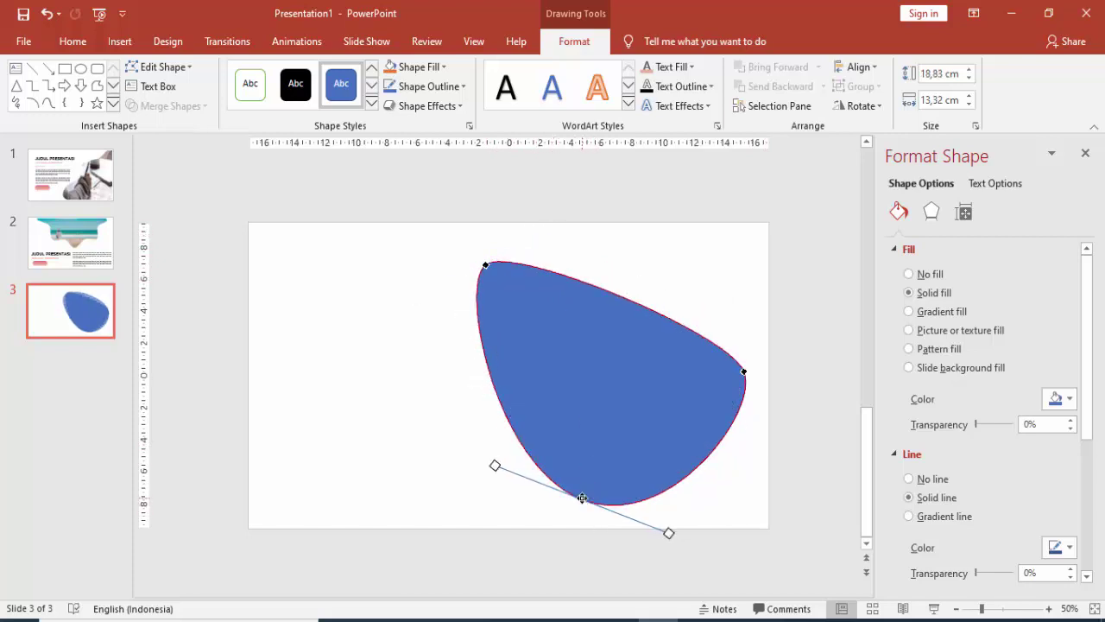
pyautogui.click(744, 372)
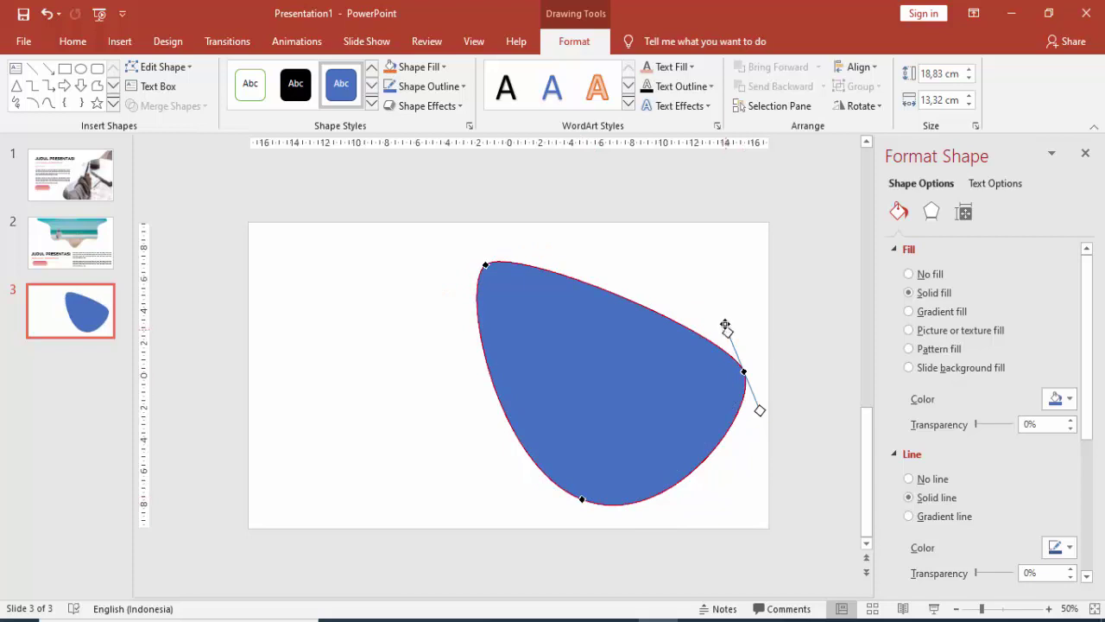
pyautogui.moveTo(726, 327); pyautogui.dragTo(721, 297)
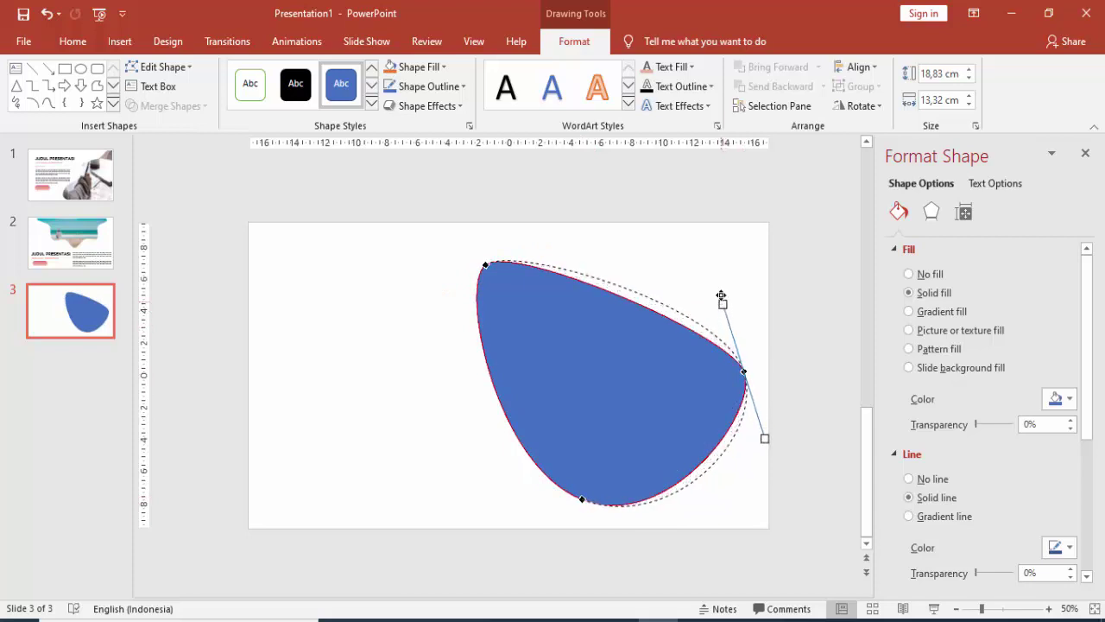
pyautogui.click(487, 265)
pyautogui.moveTo(511, 245); pyautogui.dragTo(531, 234)
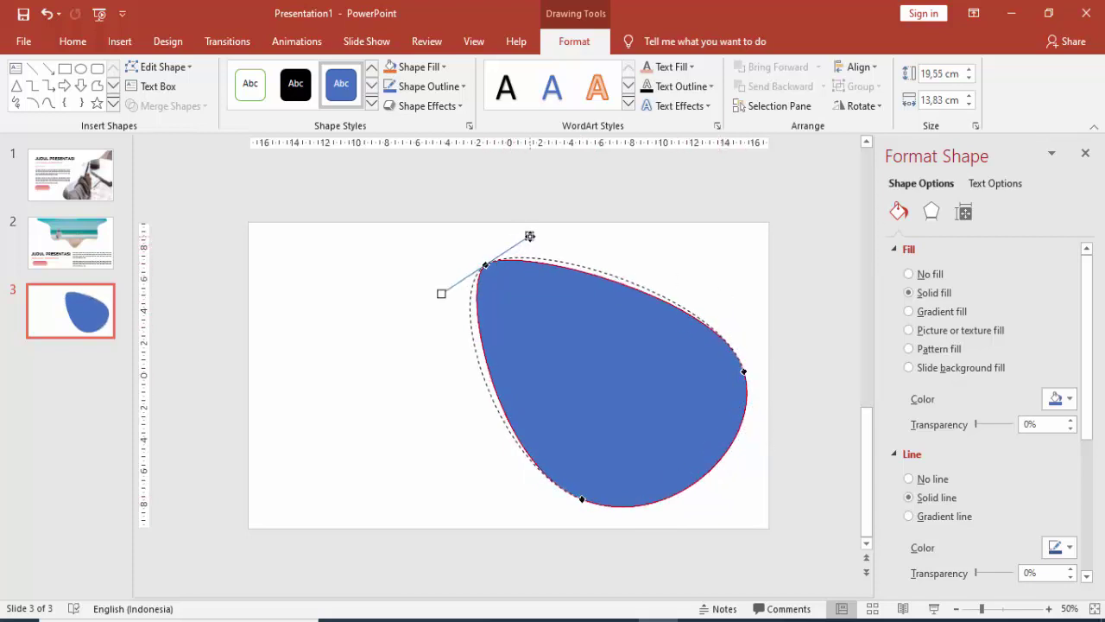
pyautogui.click(633, 247)
pyautogui.click(618, 363)
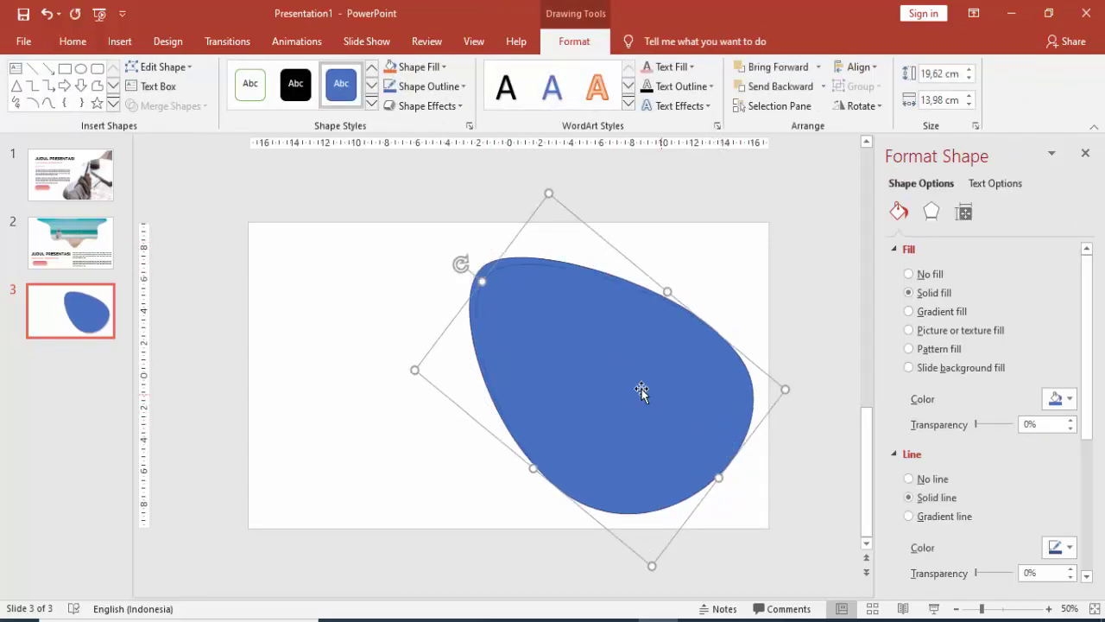
# Duplicate the blob offset to the right, rotating it clockwise and making it slightly narrower
pyautogui.keyDown('ctrl'); pyautogui.moveTo(632, 375); pyautogui.dragTo(661, 374); pyautogui.keyUp('ctrl')
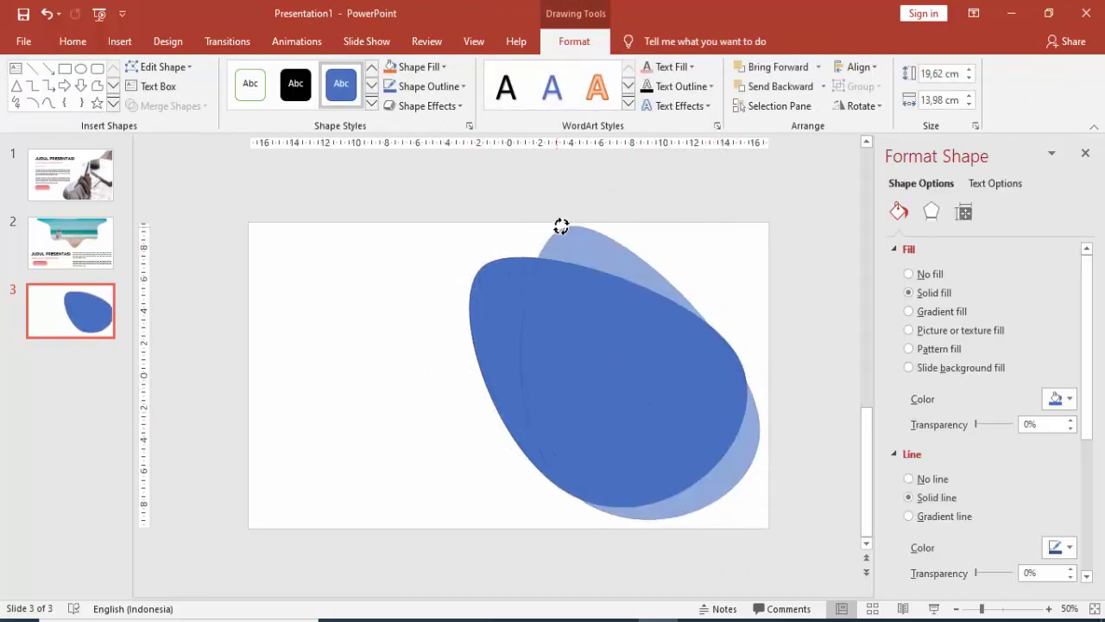
pyautogui.moveTo(483, 252); pyautogui.dragTo(560, 228)
pyautogui.moveTo(636, 308)
pyautogui.mouseDown()
pyautogui.moveTo(663, 317)
pyautogui.moveTo(669, 353)
pyautogui.mouseUp()
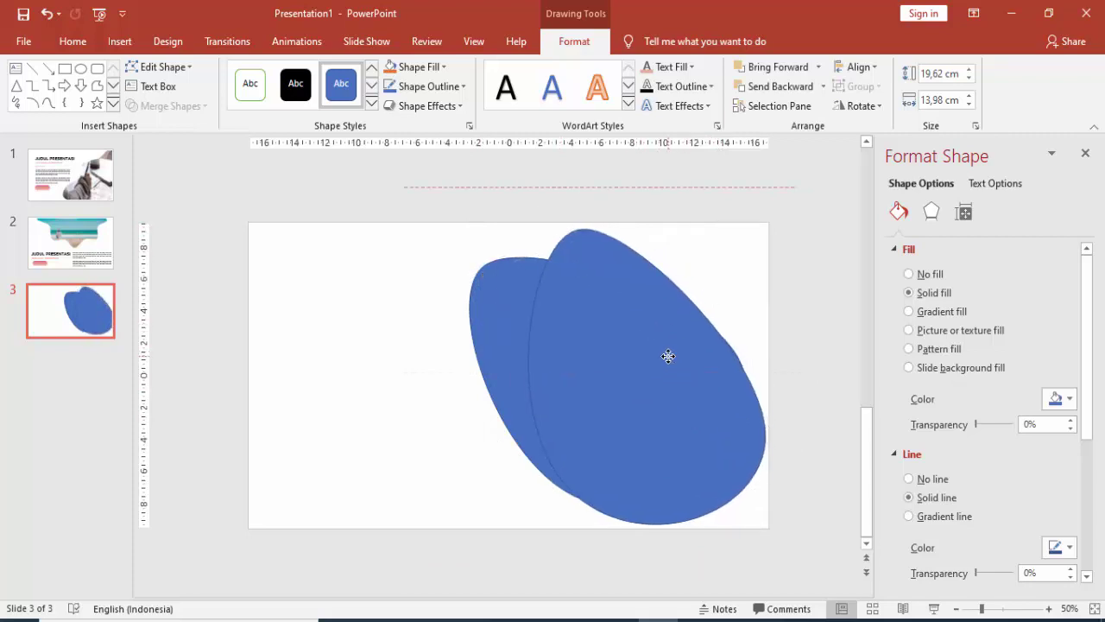
pyautogui.moveTo(565, 230); pyautogui.dragTo(587, 250)
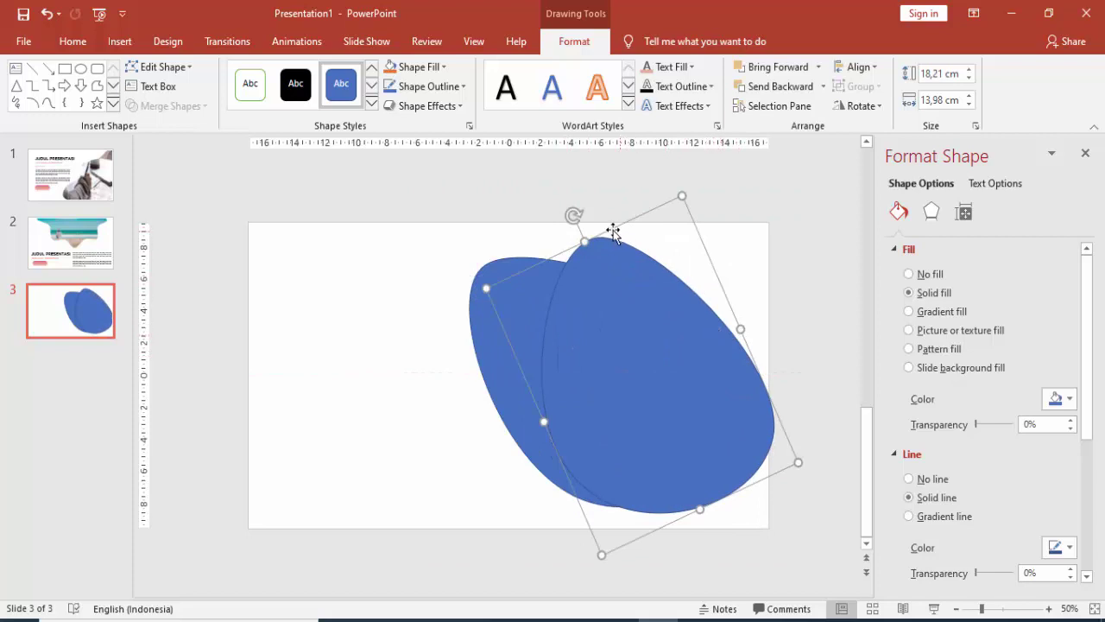
# With Edit Points, widen the copy's top curve and pull its right point slightly left
pyautogui.rightClick(594, 253)
pyautogui.click(649, 370)
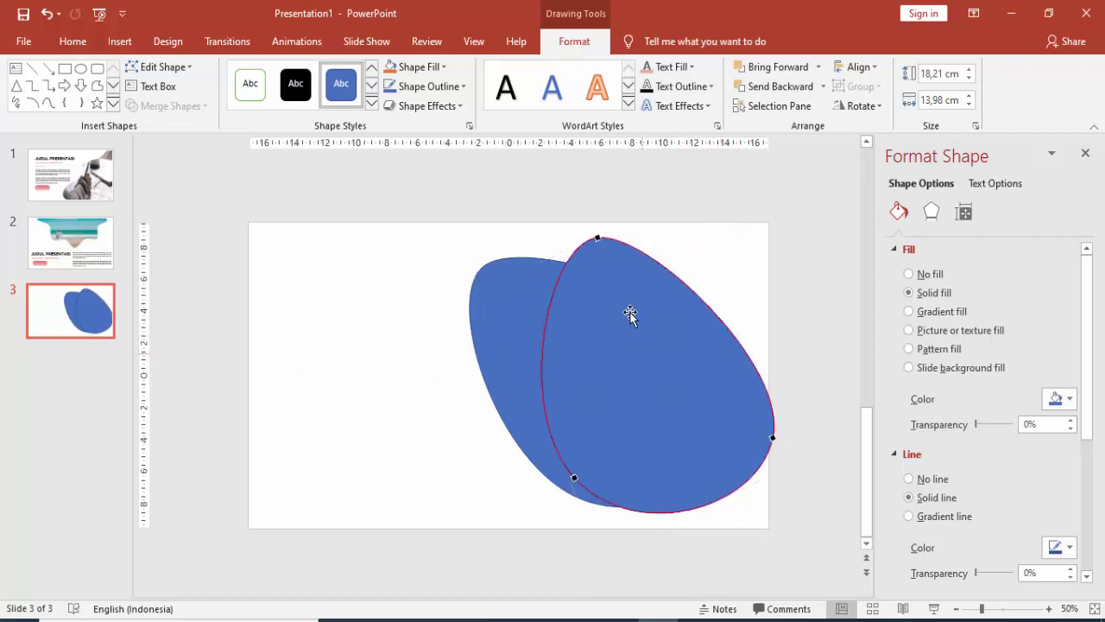
pyautogui.click(595, 236)
pyautogui.moveTo(649, 233); pyautogui.dragTo(667, 227)
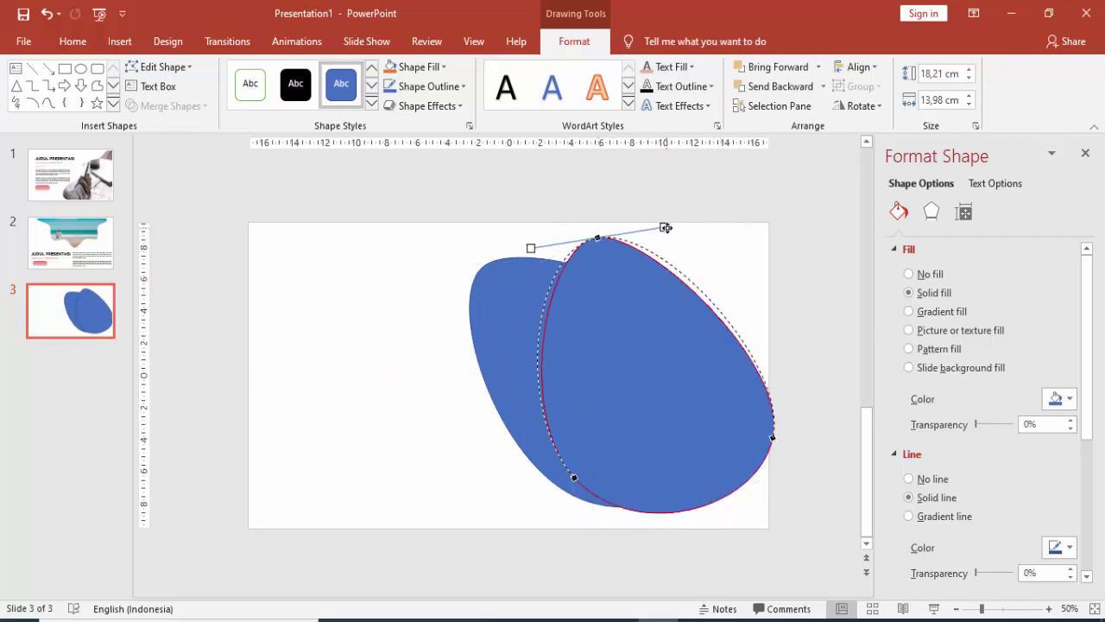
pyautogui.moveTo(772, 437); pyautogui.dragTo(762, 435)
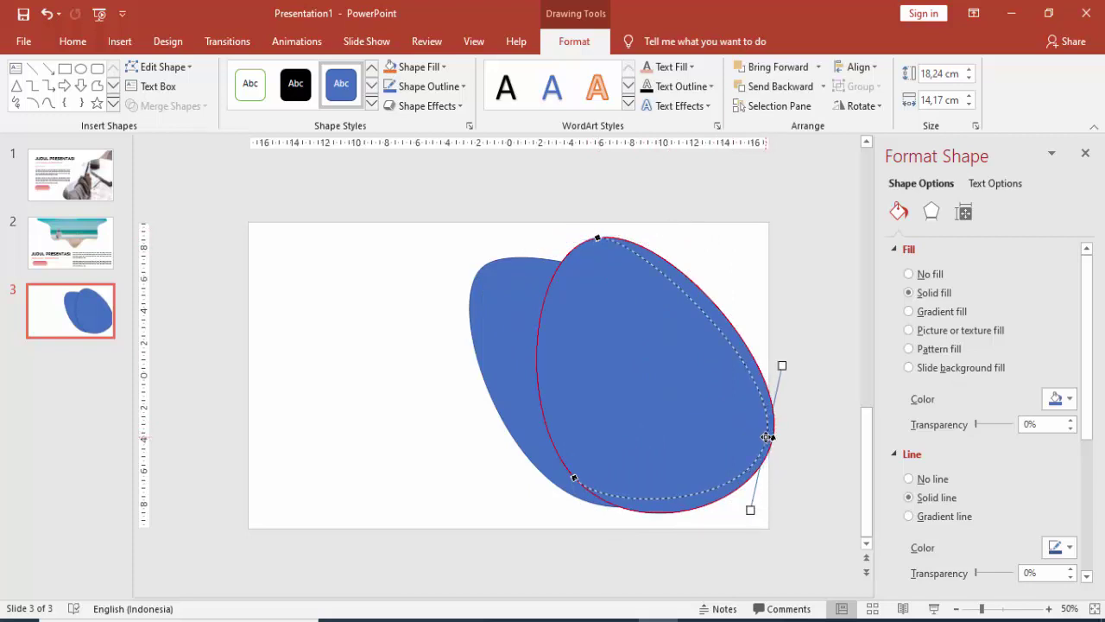
pyautogui.click(596, 237)
pyautogui.moveTo(562, 245); pyautogui.dragTo(536, 248)
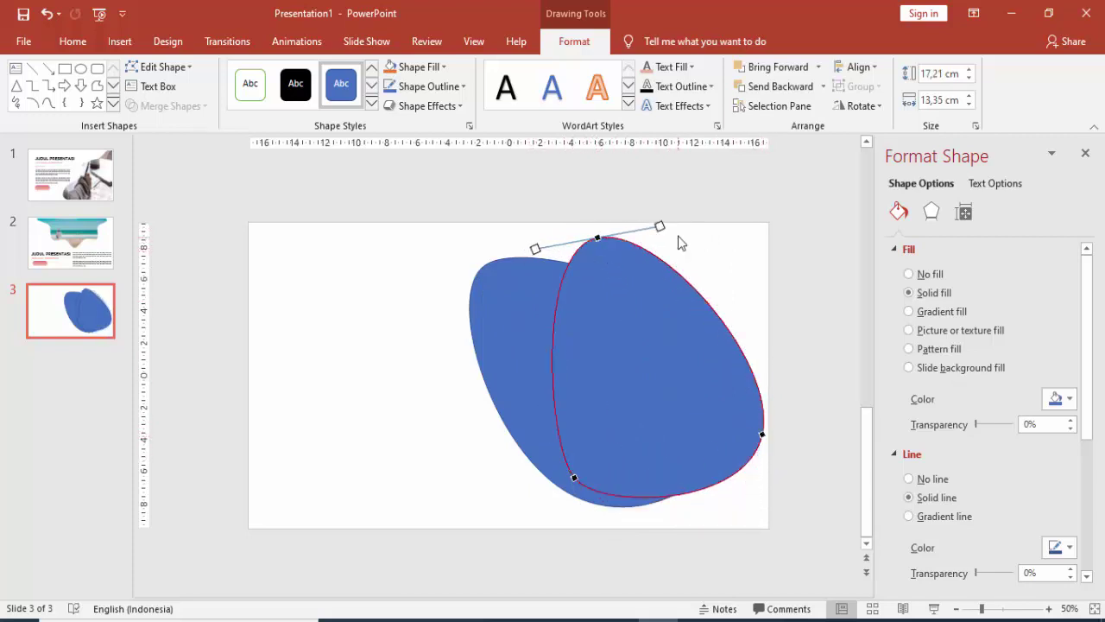
pyautogui.moveTo(660, 226); pyautogui.dragTo(671, 222)
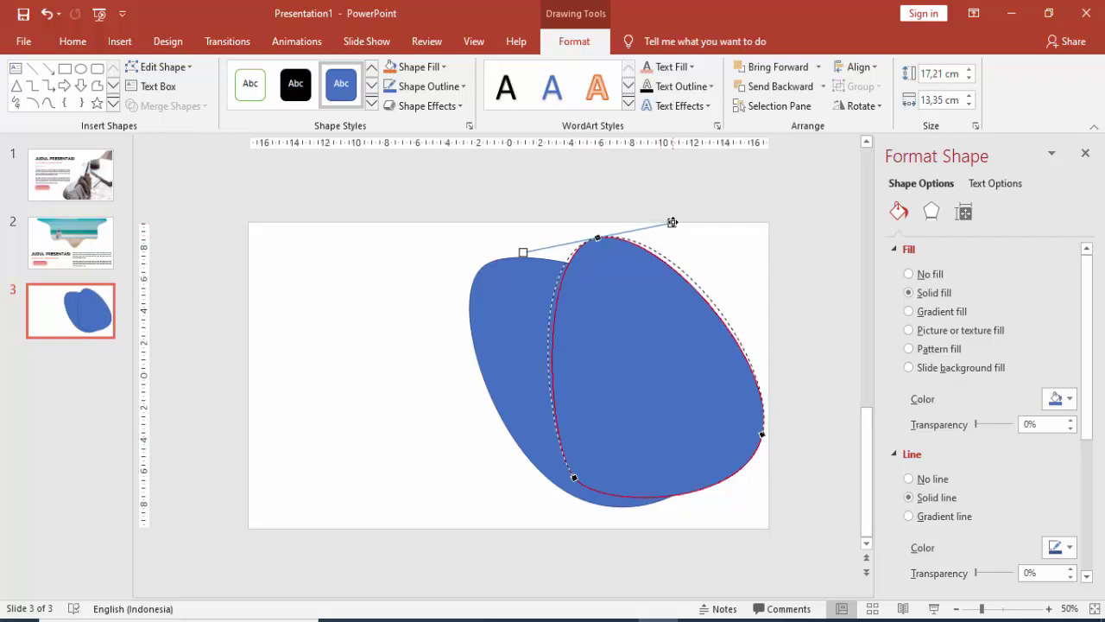
# Reshape the copy's bottom-left curve and finish editing its points
pyautogui.click(575, 477)
pyautogui.moveTo(602, 512); pyautogui.dragTo(607, 524)
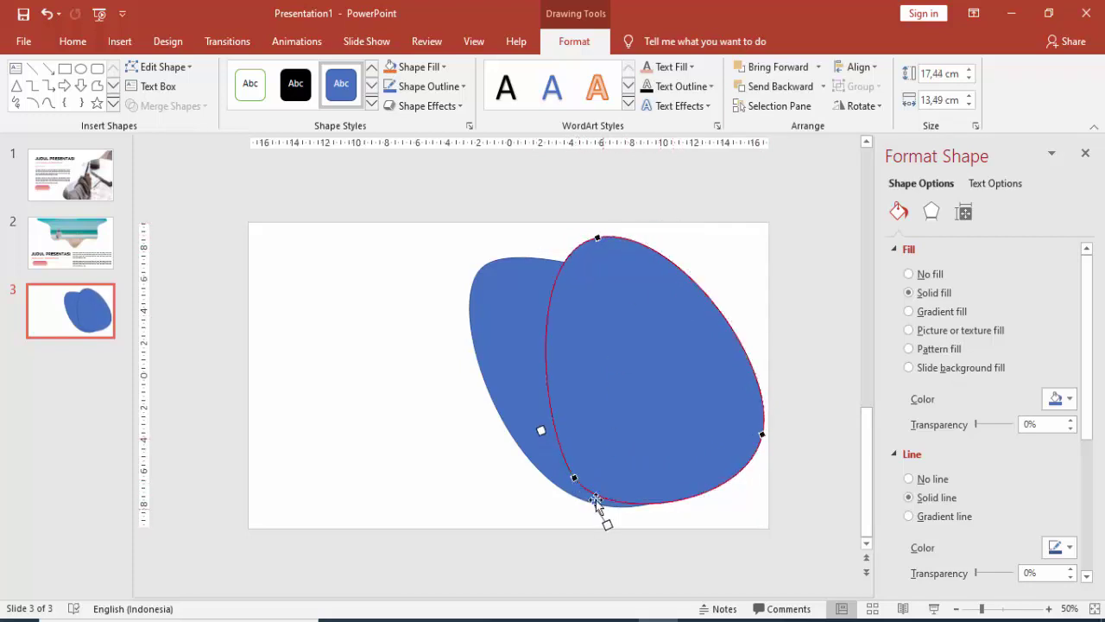
pyautogui.rightClick(574, 479)
pyautogui.click(759, 373)
pyautogui.click(747, 318)
pyautogui.click(702, 342)
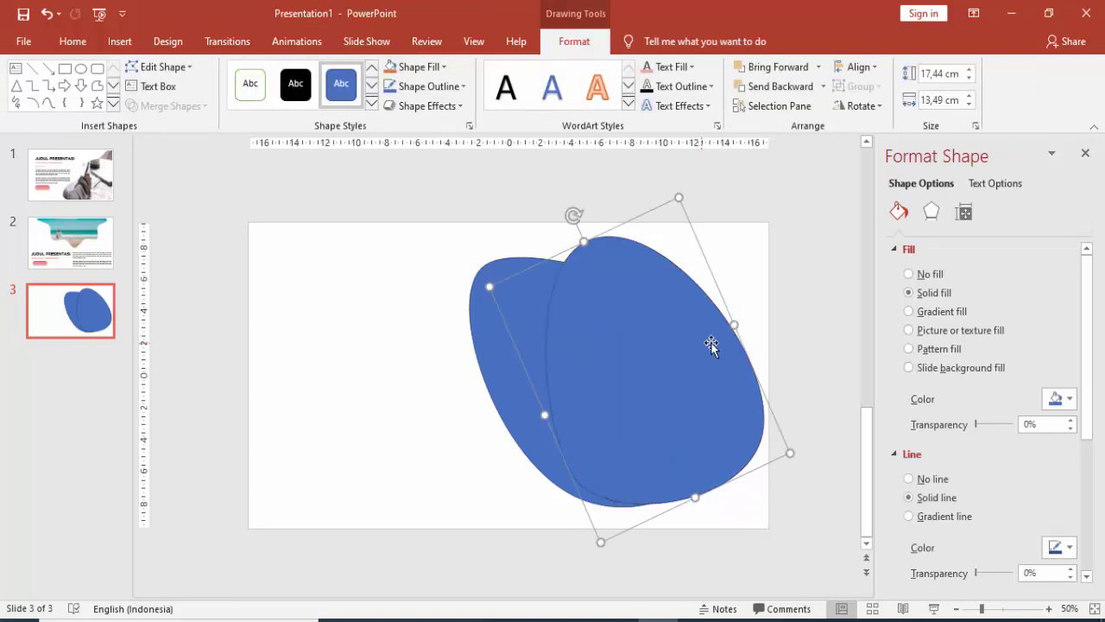
# Fill the copy light gray, send it behind the blue blob, and give the blue blob no outline
pyautogui.click(1055, 398)
pyautogui.click(971, 478)
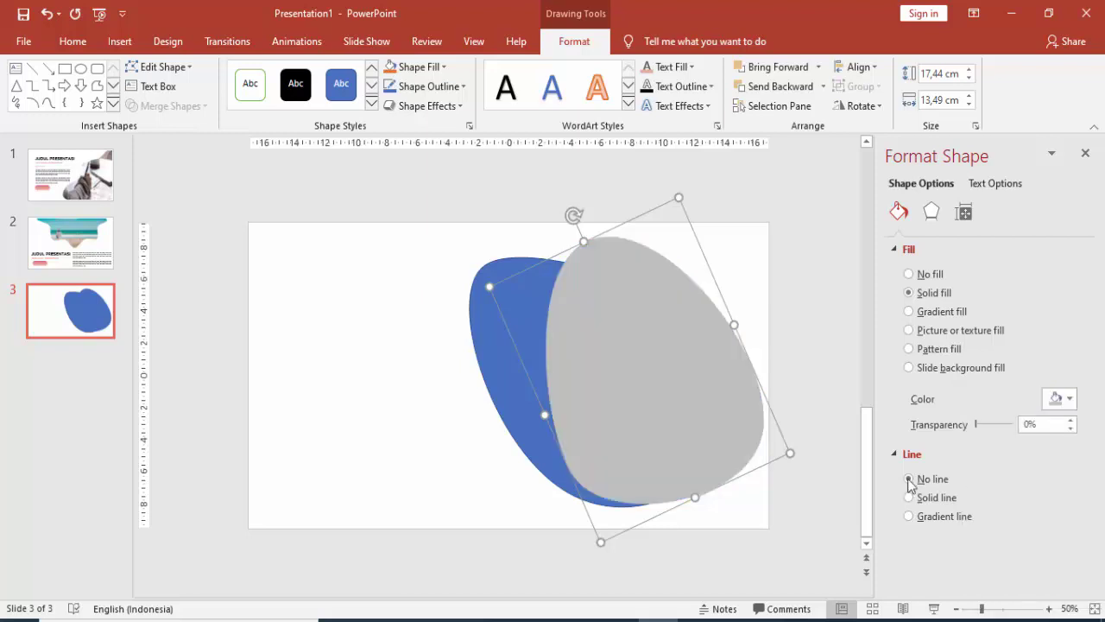
pyautogui.rightClick(700, 389)
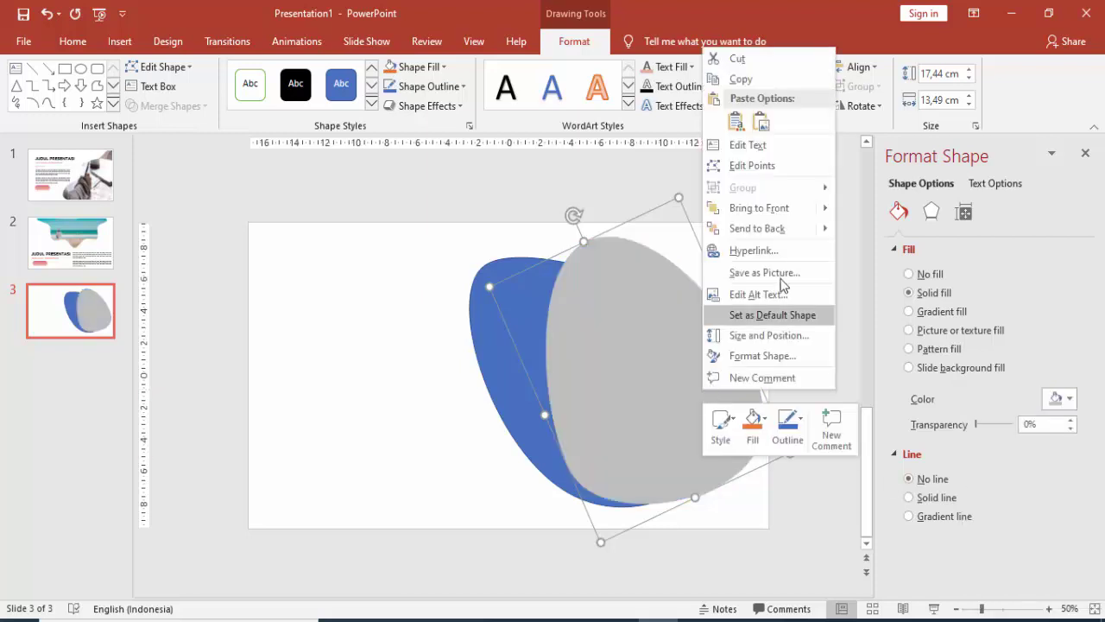
pyautogui.click(763, 230)
pyautogui.click(772, 288)
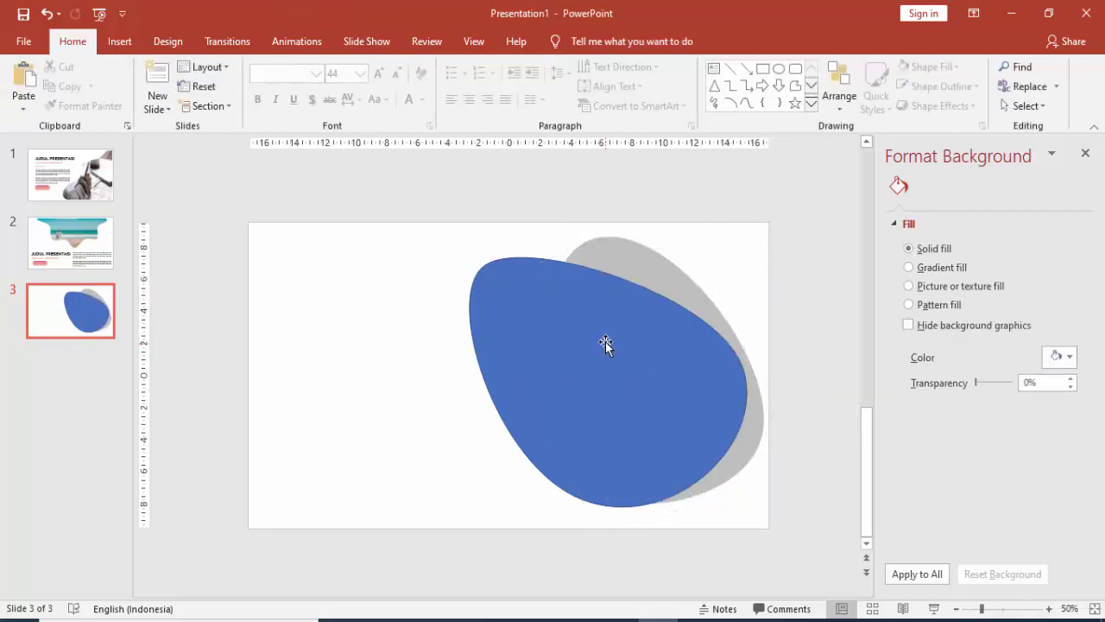
pyautogui.click(605, 343)
pyautogui.click(932, 479)
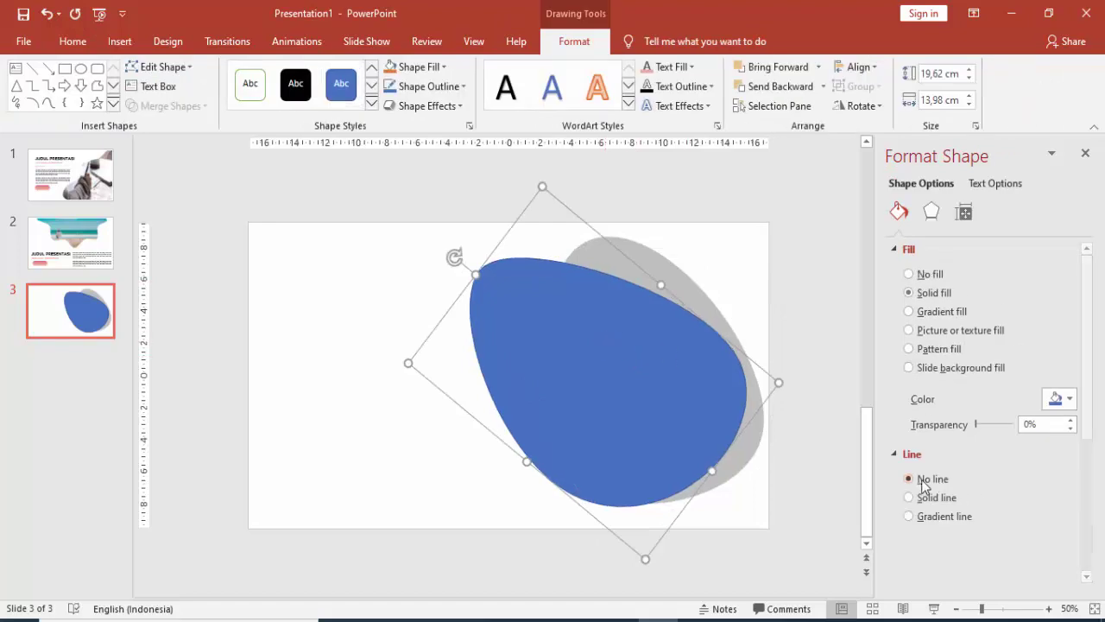
# Fill the front blob with the hiker-in-the-dunes photo pexels-photo-1002272
pyautogui.click(935, 330)
pyautogui.click(932, 417)
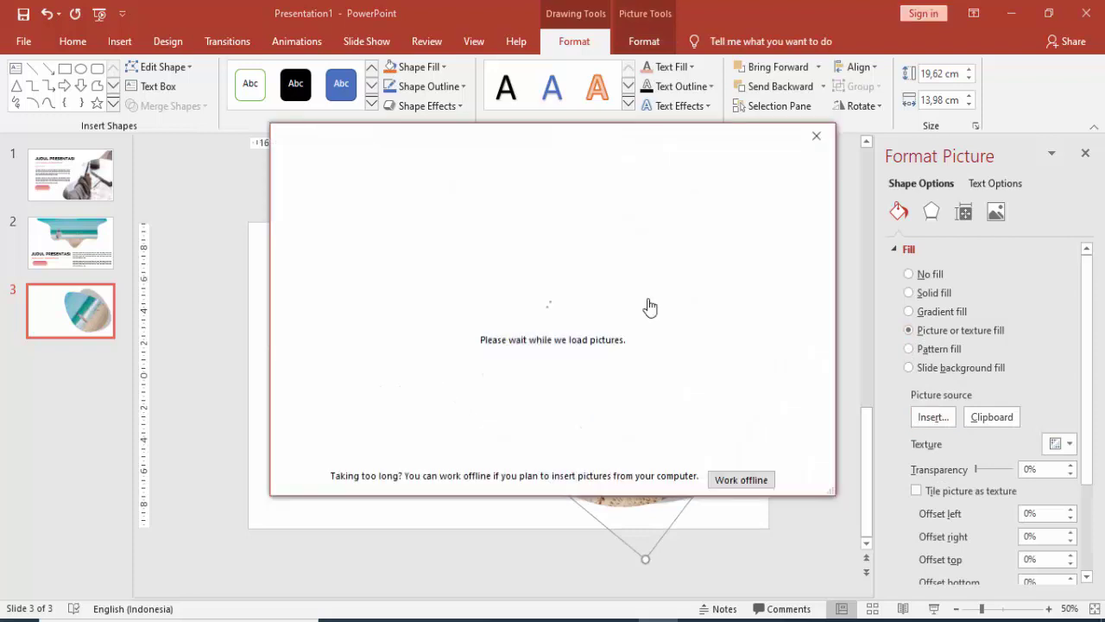
pyautogui.click(431, 244)
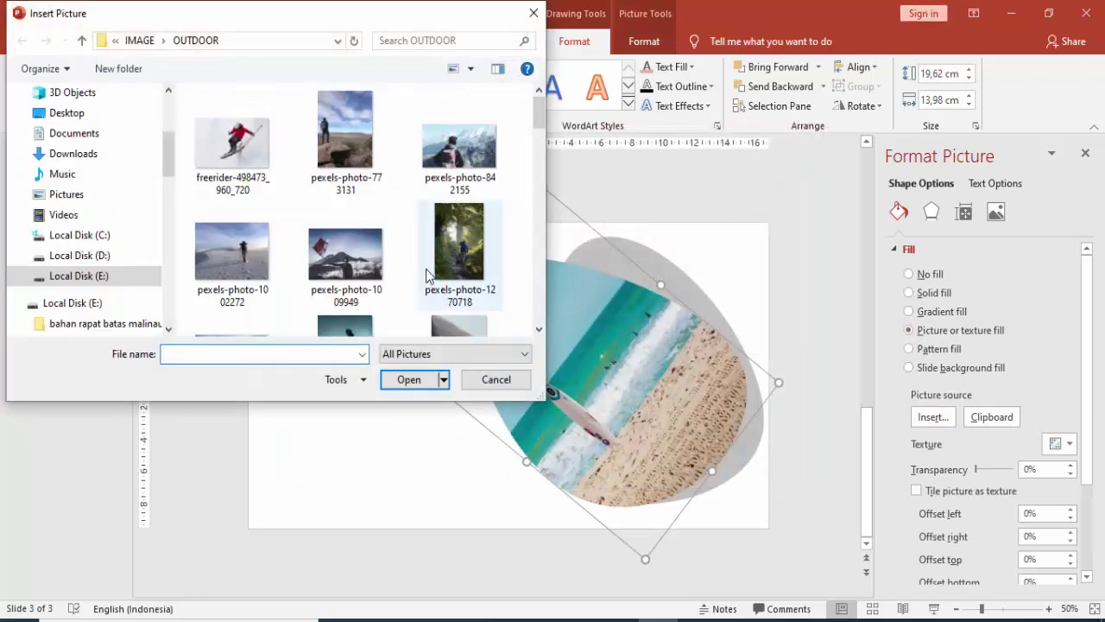
pyautogui.scroll(-1, 429, 274)
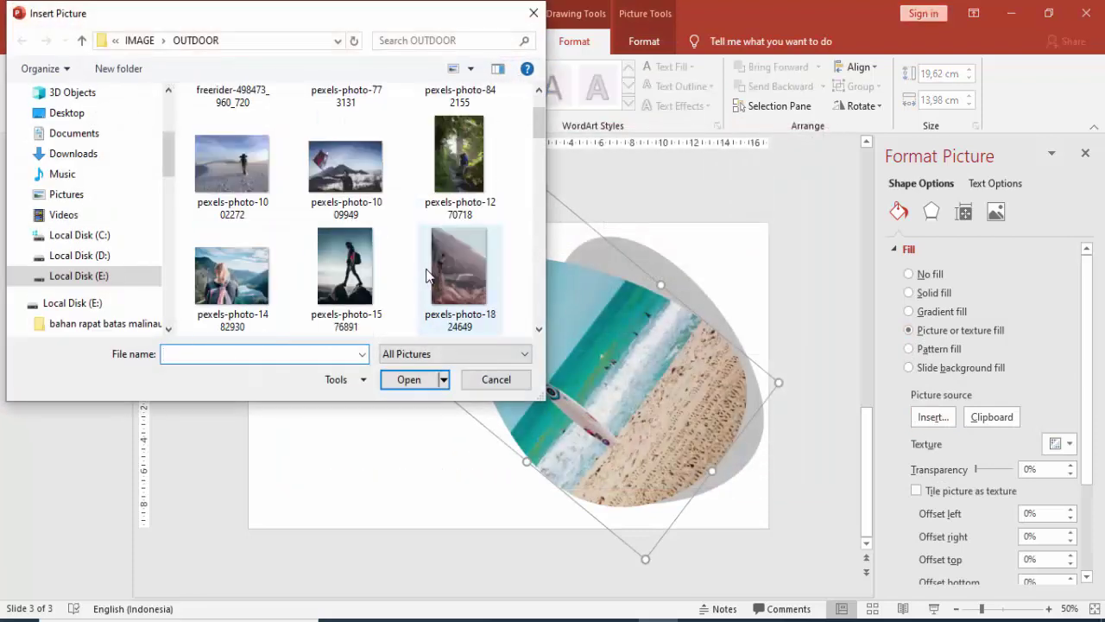
pyautogui.click(246, 190)
pyautogui.click(399, 386)
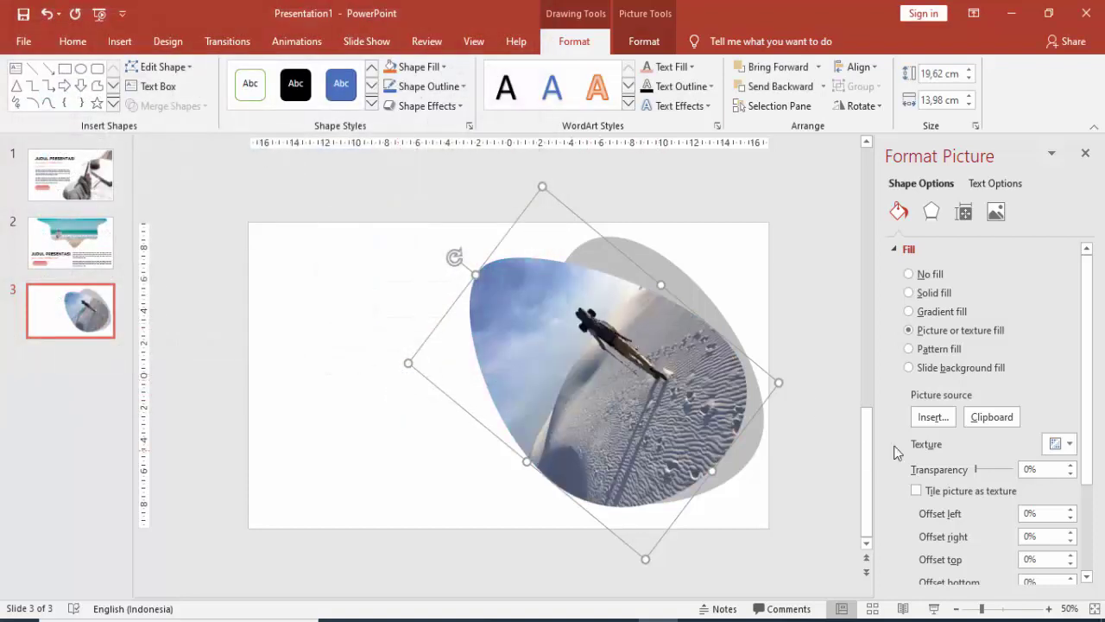
# Turn off Rotate with shape so the photo stays upright, then tilt the blob slightly clockwise
pyautogui.moveTo(453, 258); pyautogui.dragTo(452, 257)
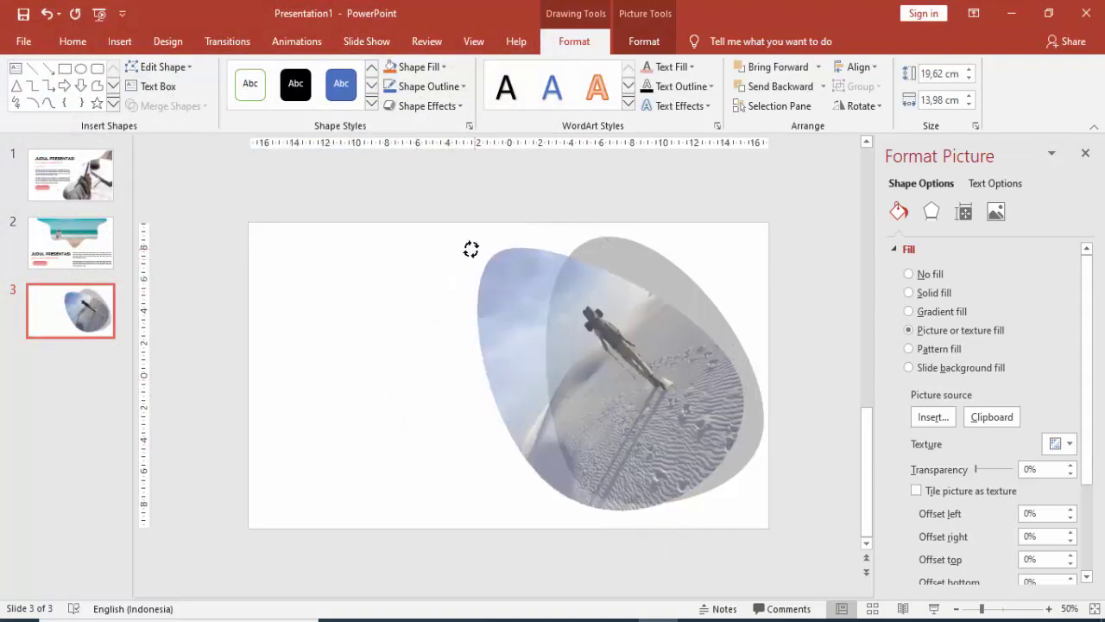
pyautogui.moveTo(1090, 290); pyautogui.dragTo(1089, 376)
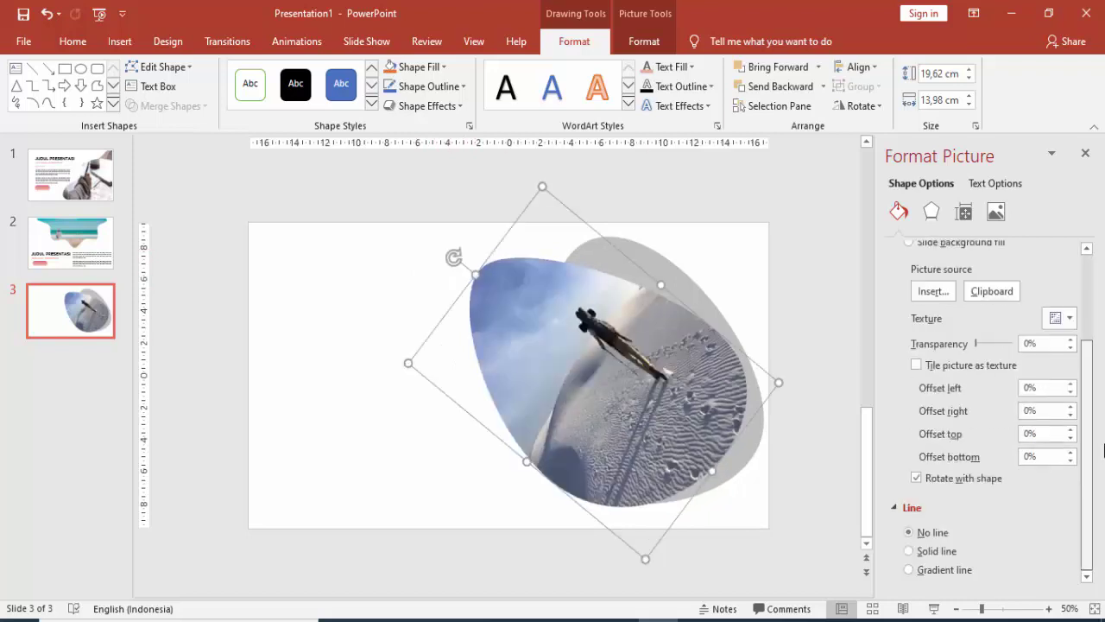
pyautogui.click(917, 478)
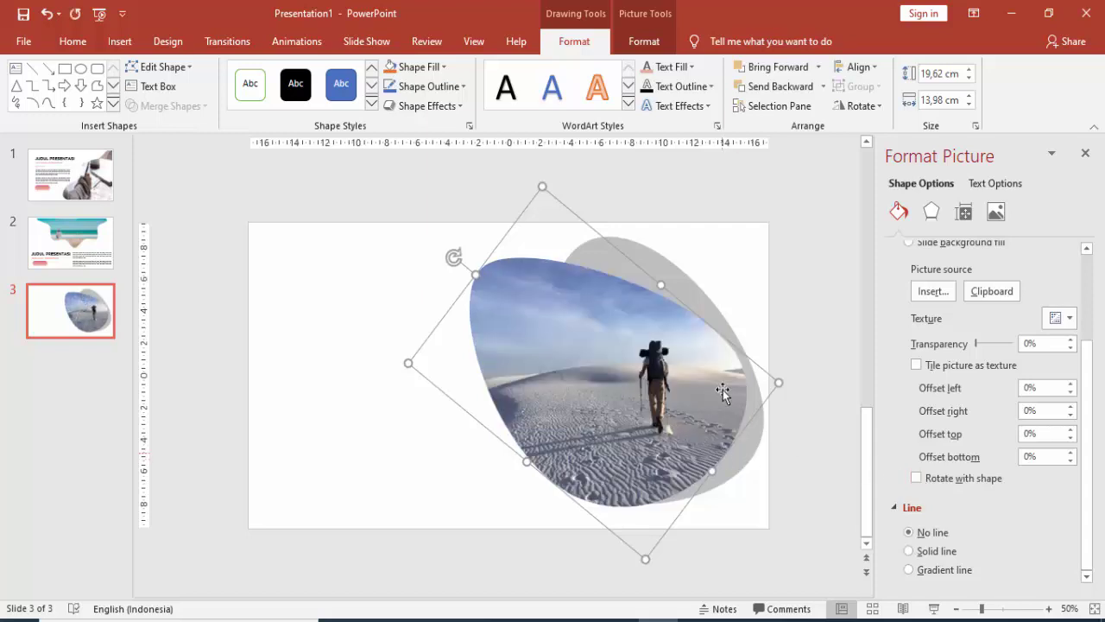
pyautogui.moveTo(453, 259); pyautogui.dragTo(472, 245)
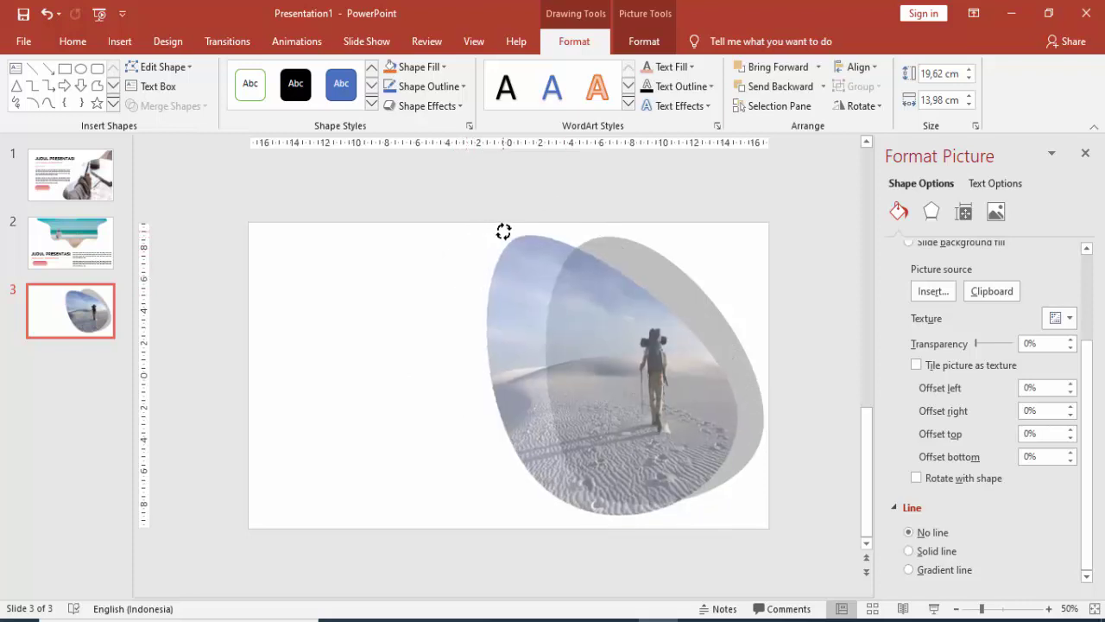
pyautogui.moveTo(477, 231)
pyautogui.mouseDown()
pyautogui.moveTo(504, 230)
pyautogui.moveTo(482, 230)
pyautogui.mouseUp()
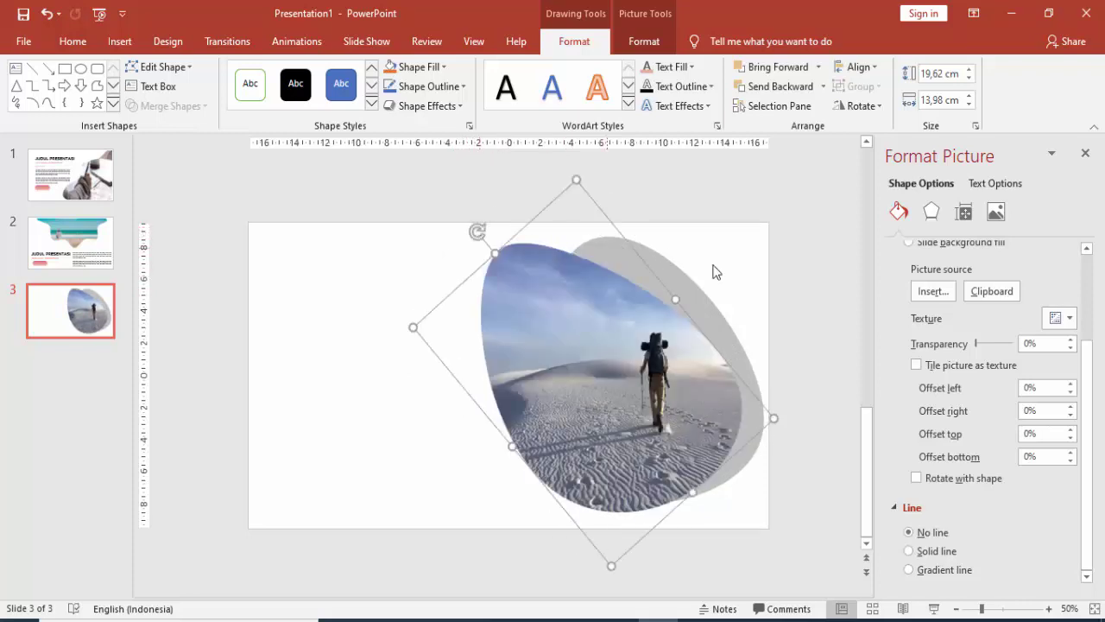
pyautogui.click(713, 271)
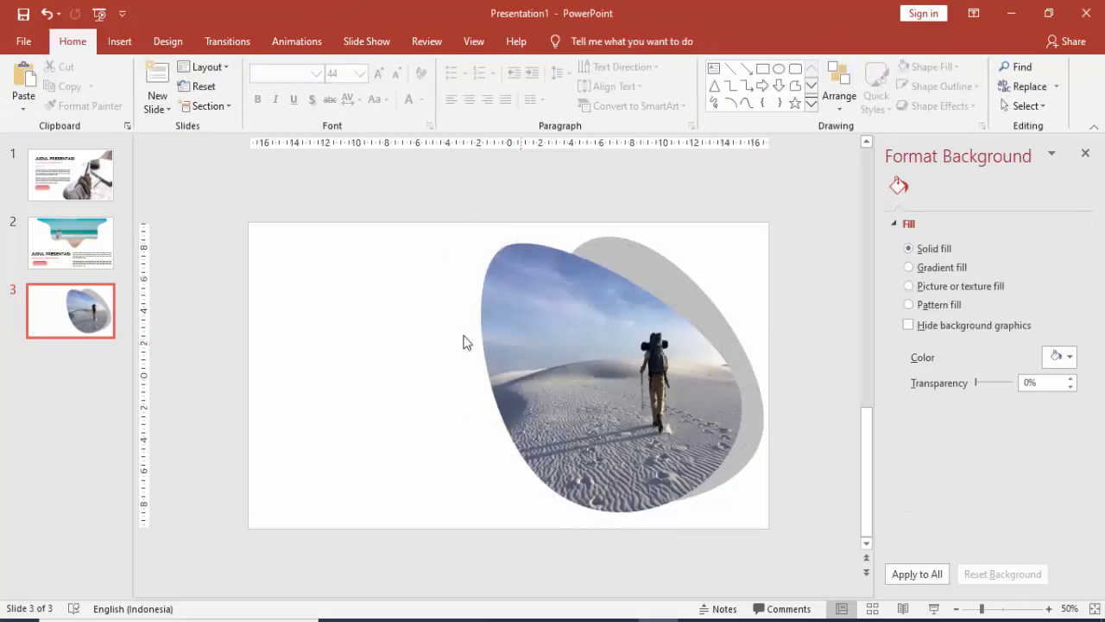
# Copy slide 2's title and pink subtitle onto slide 3 and move them up the slide
pyautogui.click(70, 242)
pyautogui.click(383, 480)
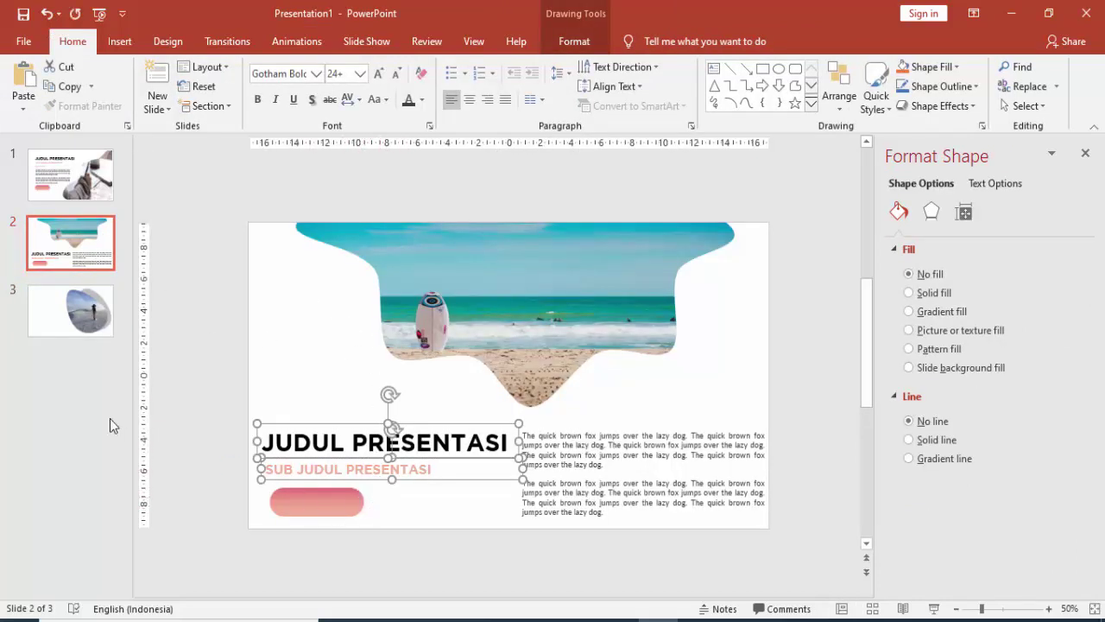
pyautogui.click(69, 319)
pyautogui.hotkey('ctrl', 'v')
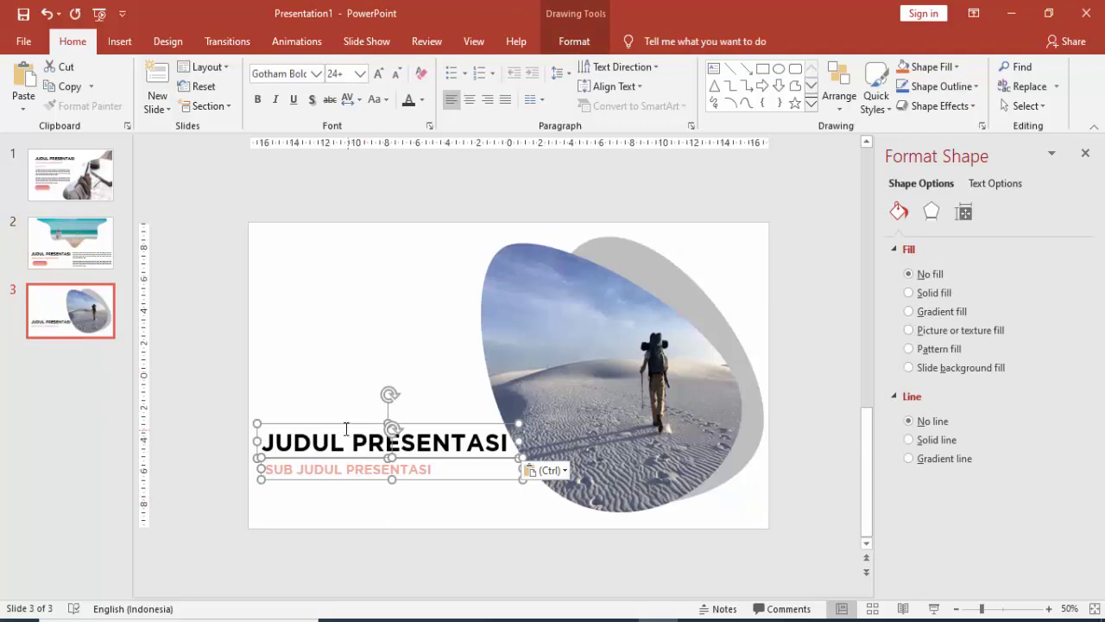
pyautogui.moveTo(343, 415); pyautogui.dragTo(346, 286)
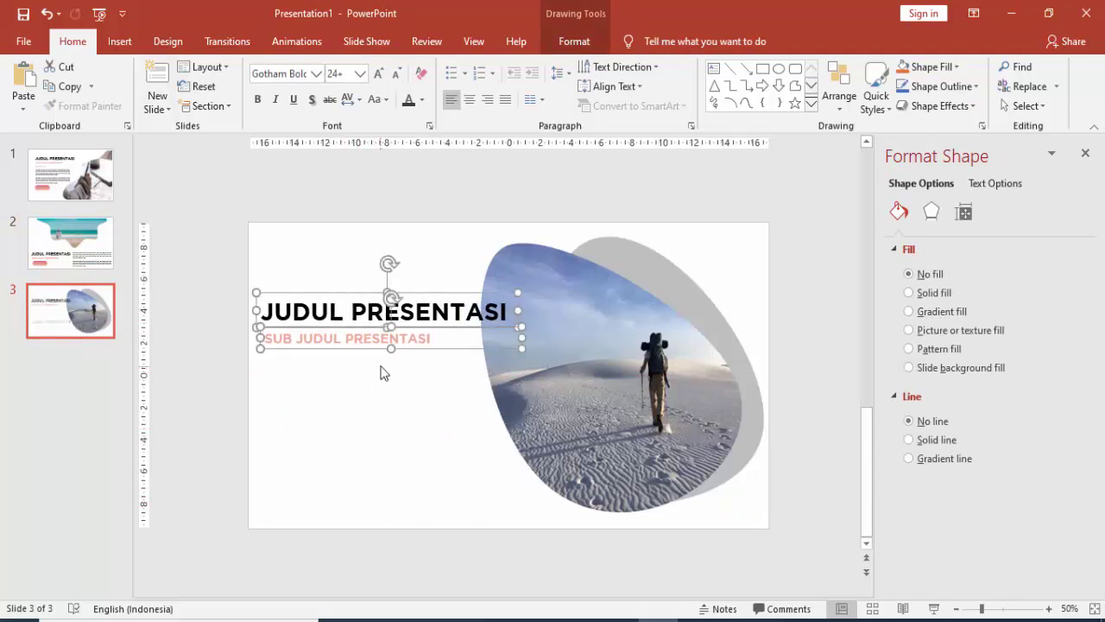
pyautogui.click(382, 370)
# Wrap 'JUDUL PRESENTASI' onto two lines, then reposition and narrow the subtitle below it
pyautogui.click(351, 311)
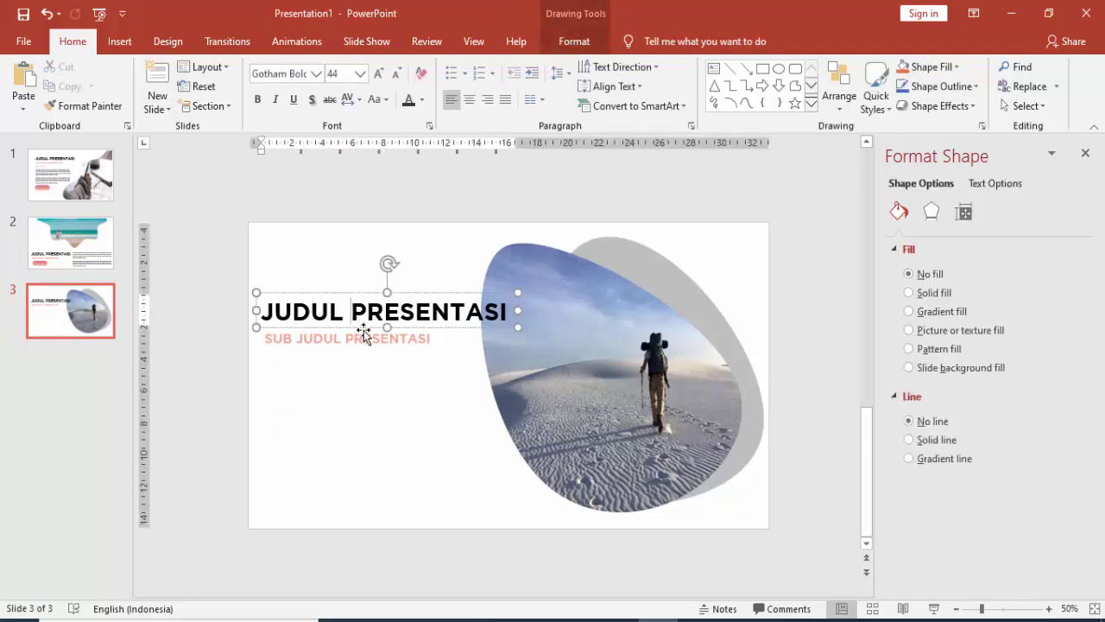
pyautogui.moveTo(401, 345); pyautogui.dragTo(409, 354)
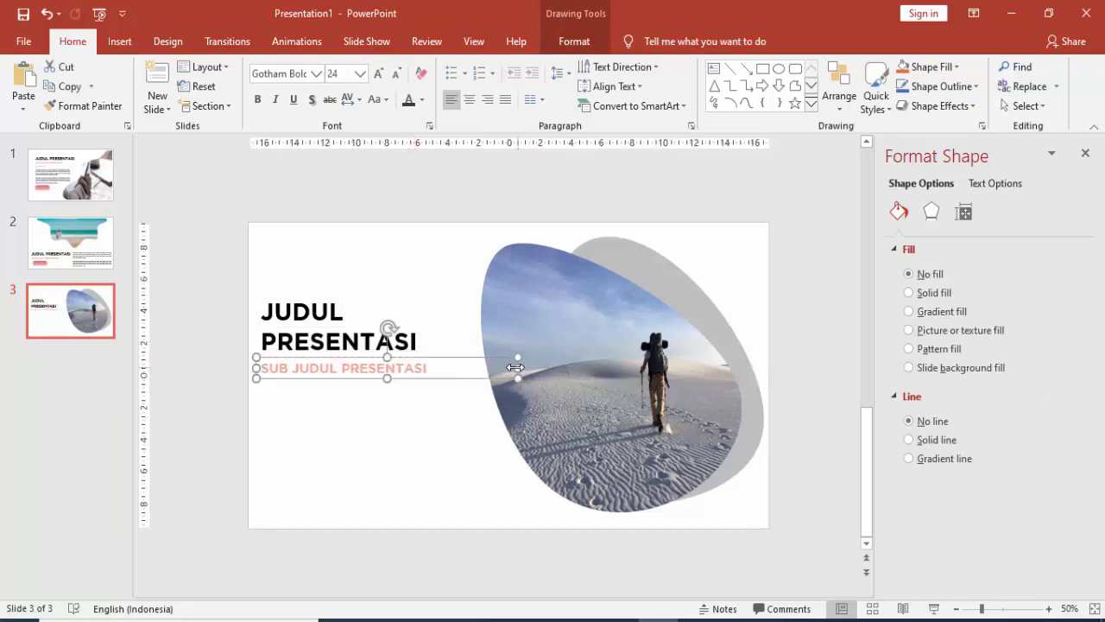
pyautogui.moveTo(515, 367); pyautogui.dragTo(500, 365)
pyautogui.click(469, 400)
# Copy slide 2's body text onto slide 3, below the subtitle and narrowed to fit left of the photo
pyautogui.click(72, 244)
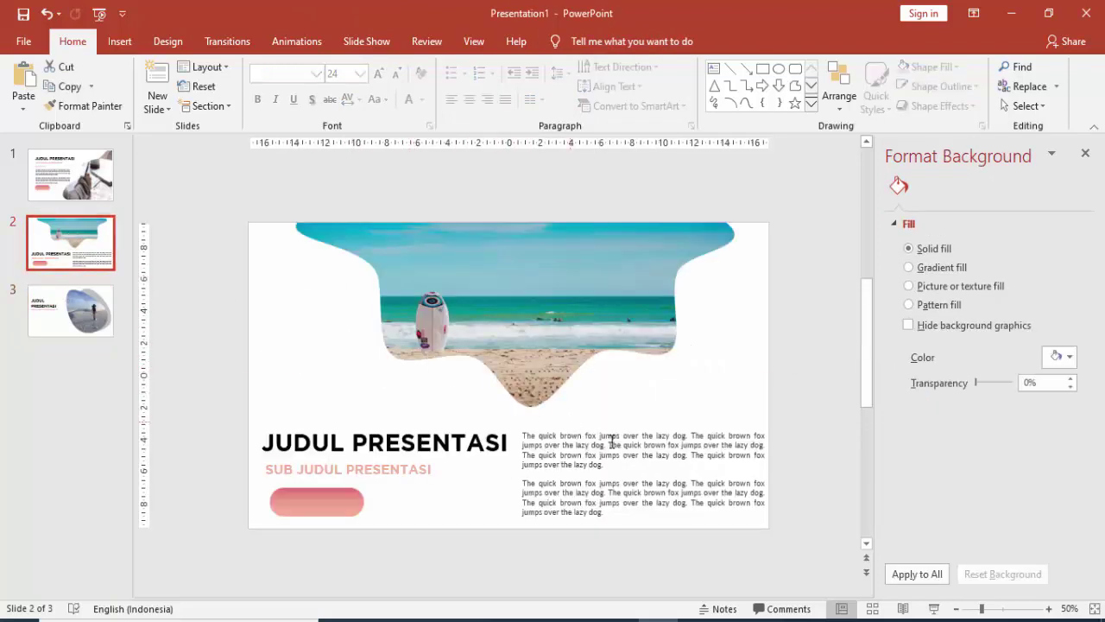
pyautogui.click(608, 428)
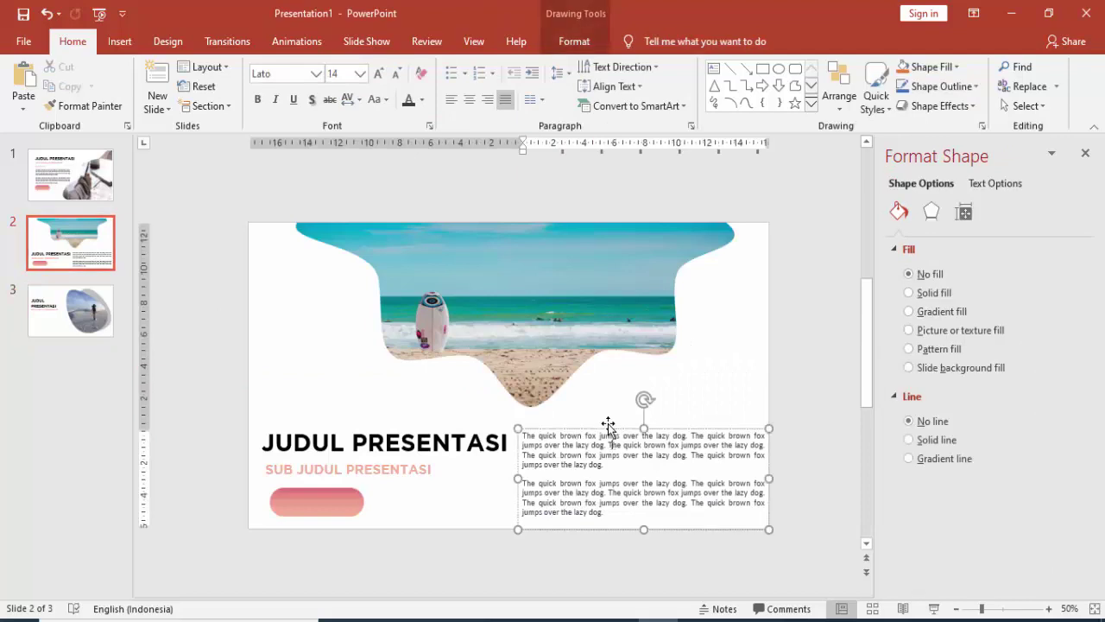
pyautogui.click(84, 337)
pyautogui.hotkey('ctrl', 'v')
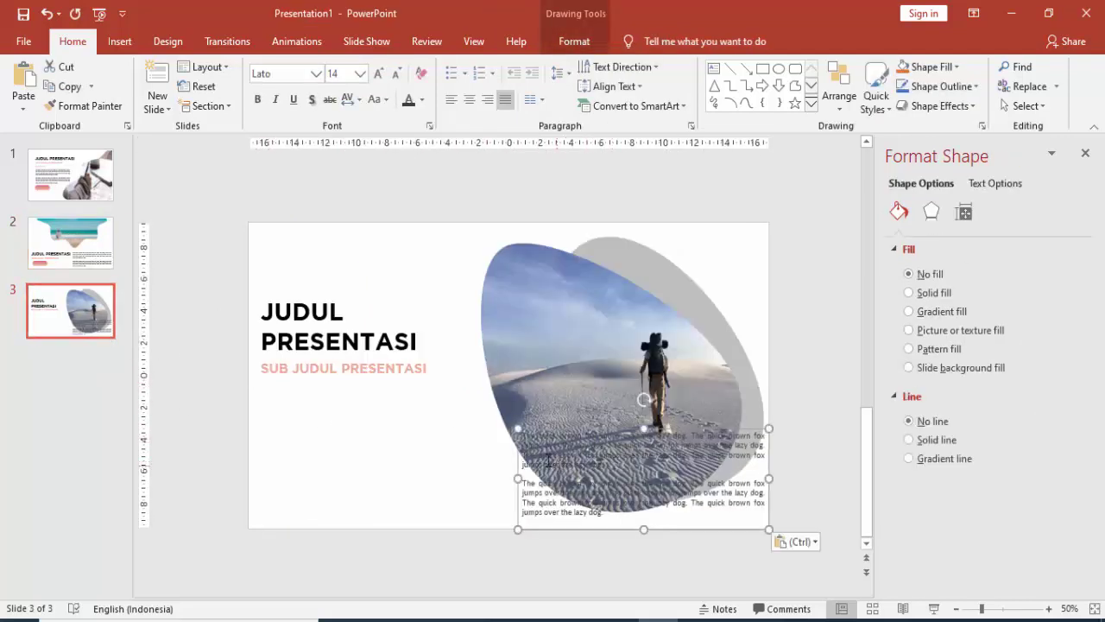
pyautogui.moveTo(520, 451); pyautogui.dragTo(256, 424)
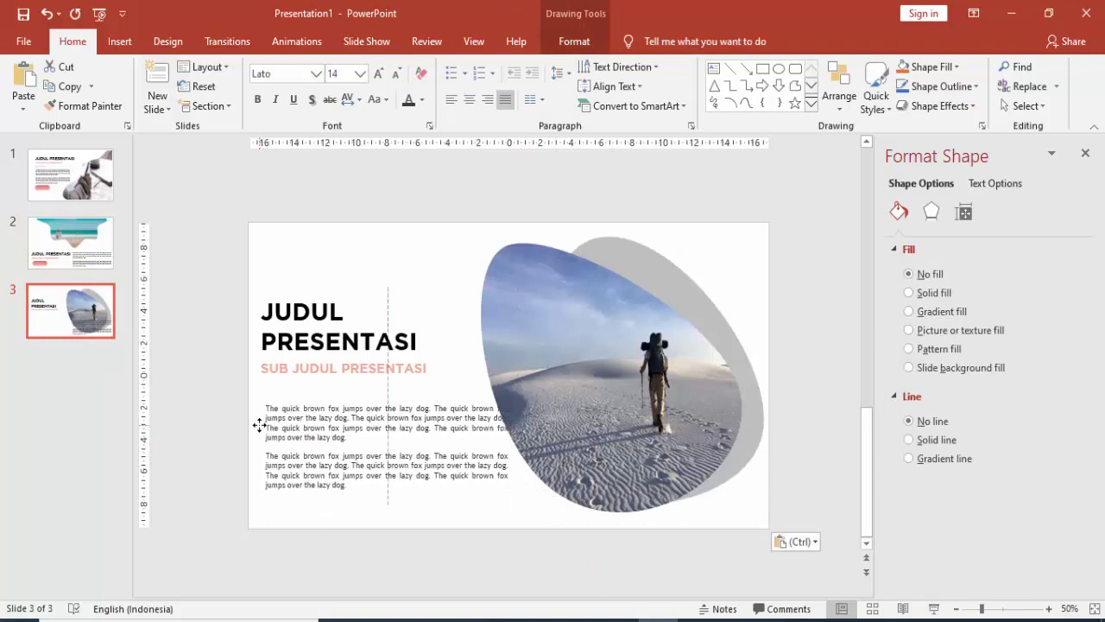
pyautogui.moveTo(506, 451); pyautogui.dragTo(479, 446)
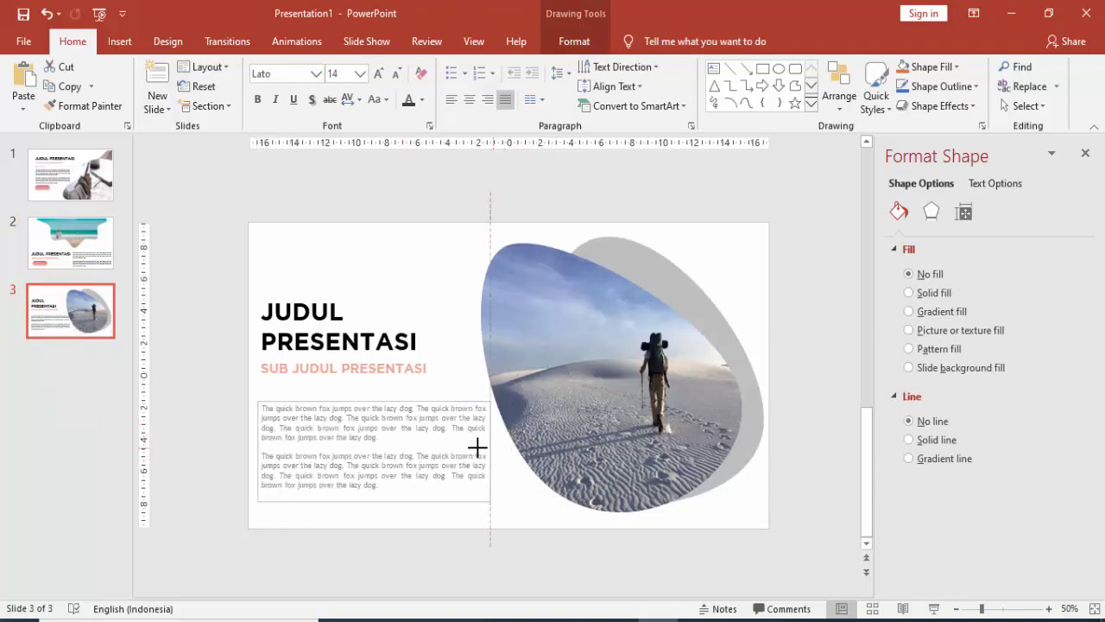
pyautogui.click(367, 304)
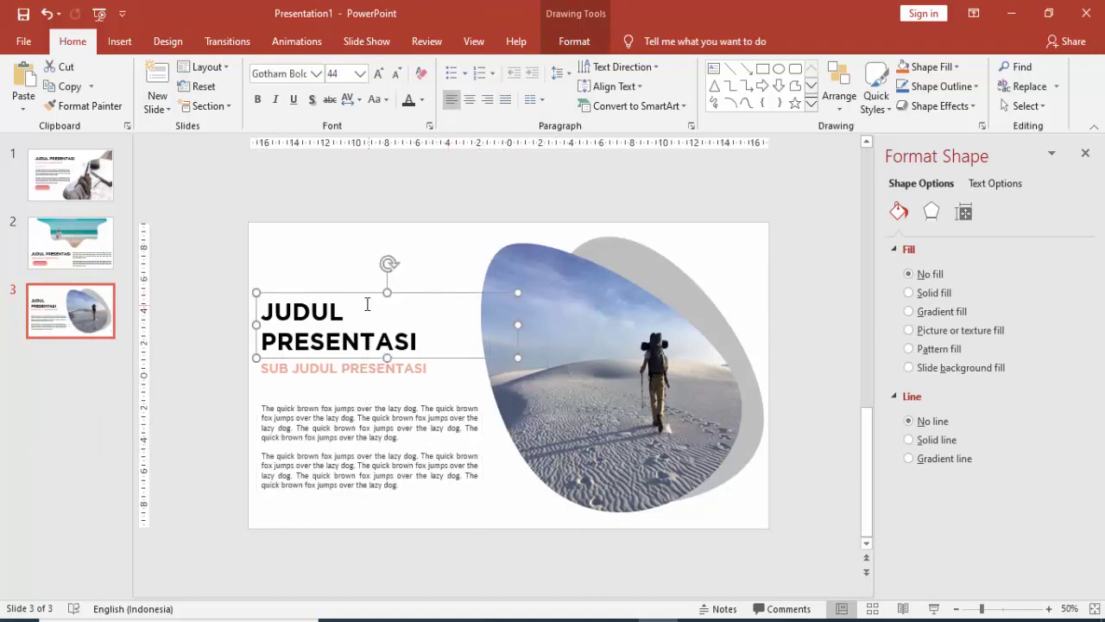
# Bring slide 1's pink accent line just under the subtitle, then present the slide full-screen
pyautogui.click(56, 176)
pyautogui.click(328, 323)
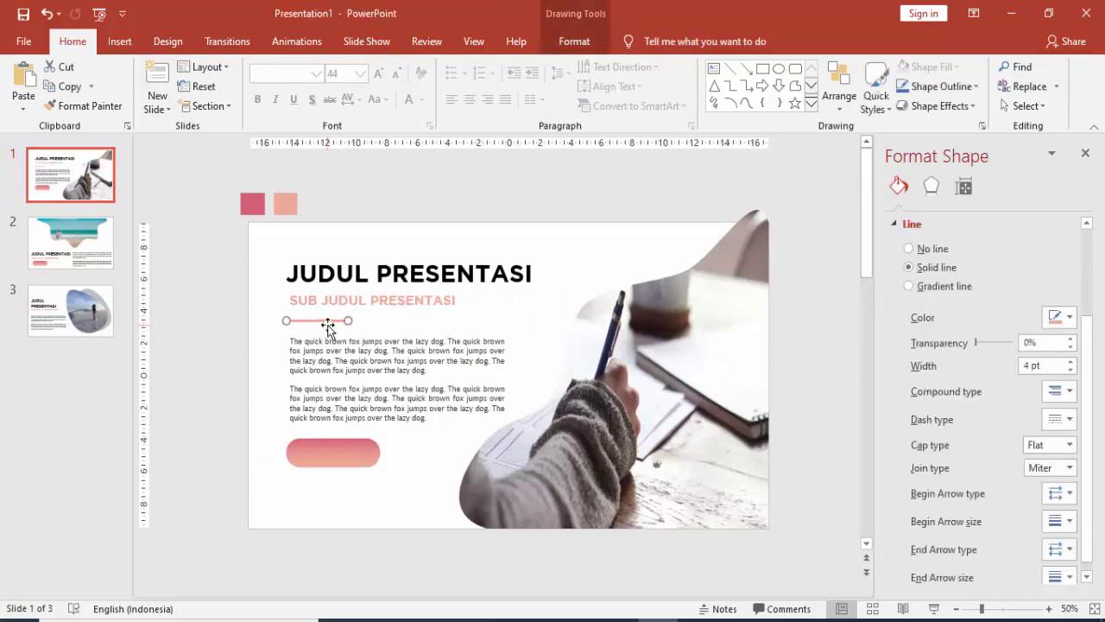
pyautogui.click(70, 315)
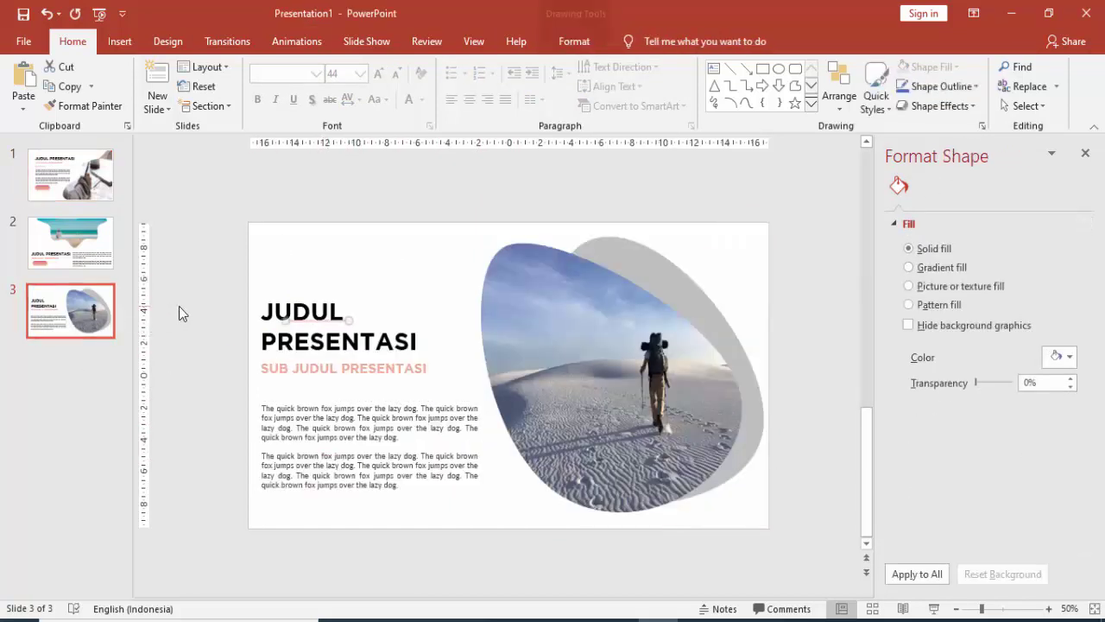
pyautogui.click(315, 321)
pyautogui.moveTo(321, 323); pyautogui.dragTo(301, 390)
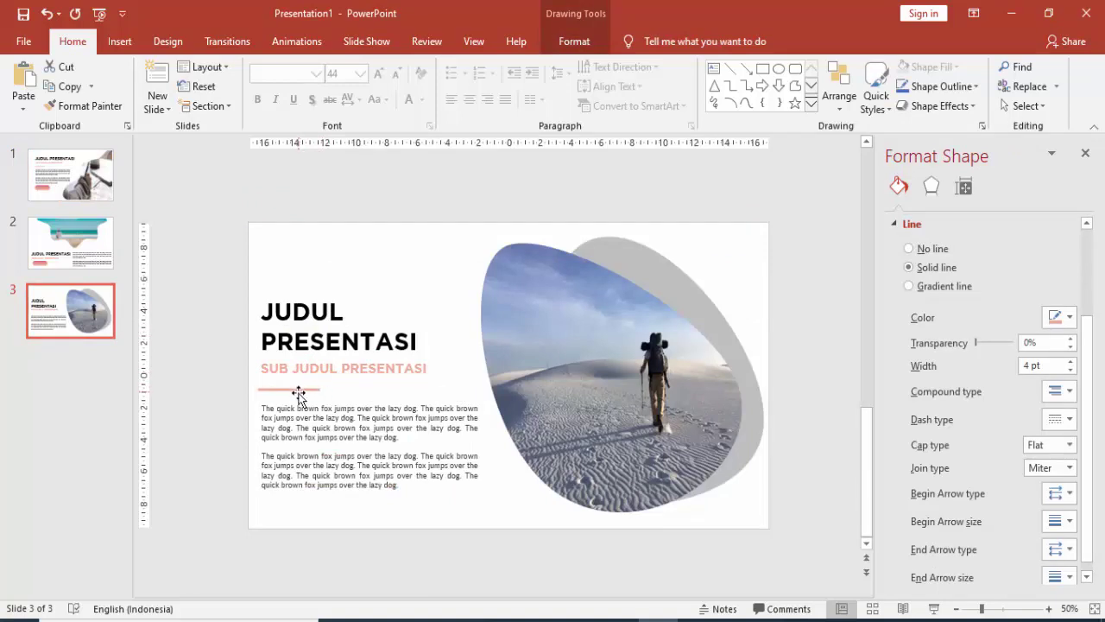
pyautogui.moveTo(298, 394); pyautogui.dragTo(299, 395)
pyautogui.click(412, 498)
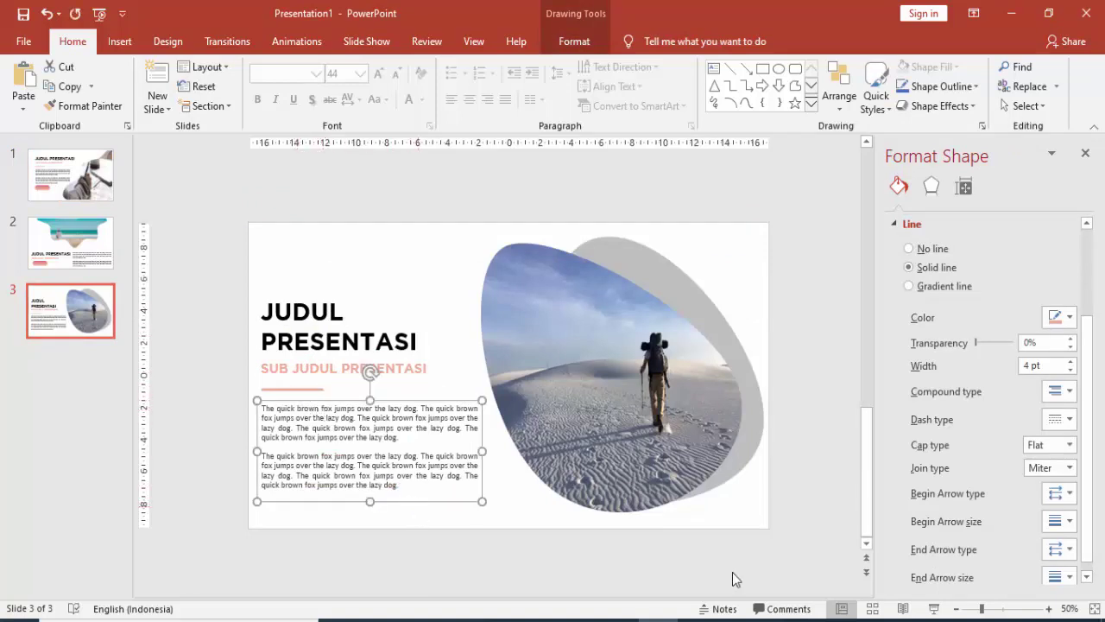
pyautogui.click(932, 609)
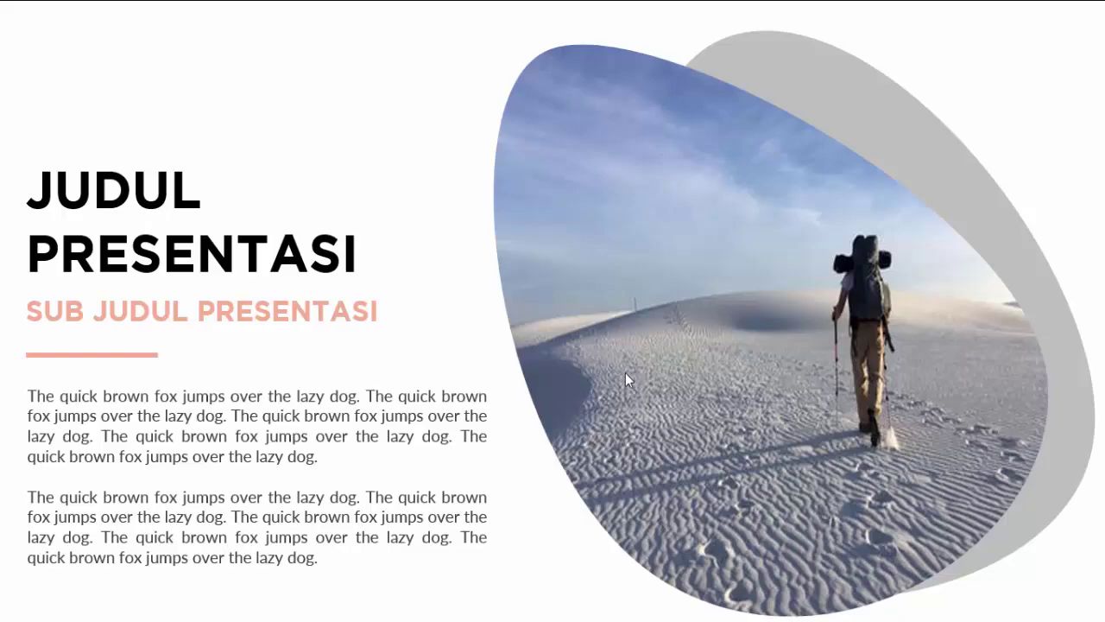
# Exit the slide show and add a new slide after slide 3
pyautogui.press('Escape')
pyautogui.click(642, 345)
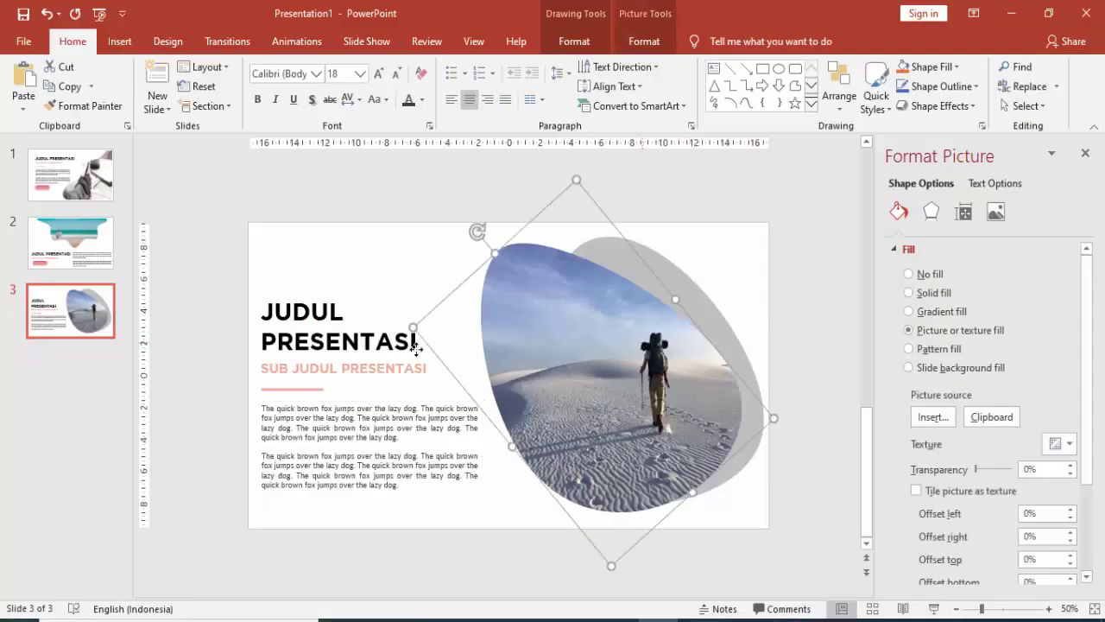
pyautogui.click(364, 396)
pyautogui.click(395, 273)
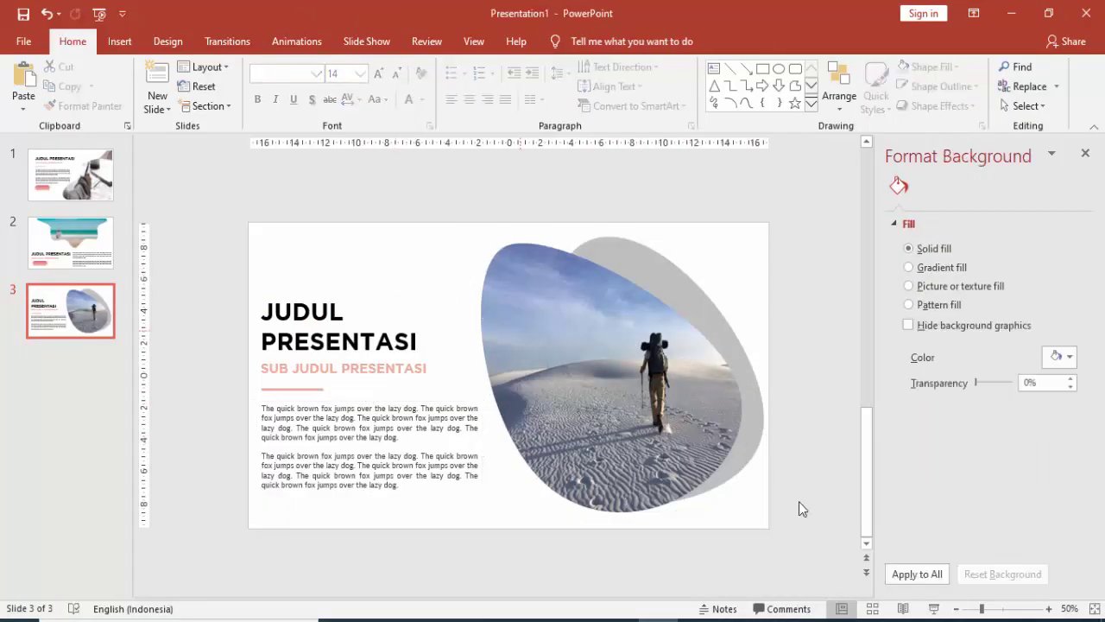
pyautogui.rightClick(78, 354)
pyautogui.click(97, 410)
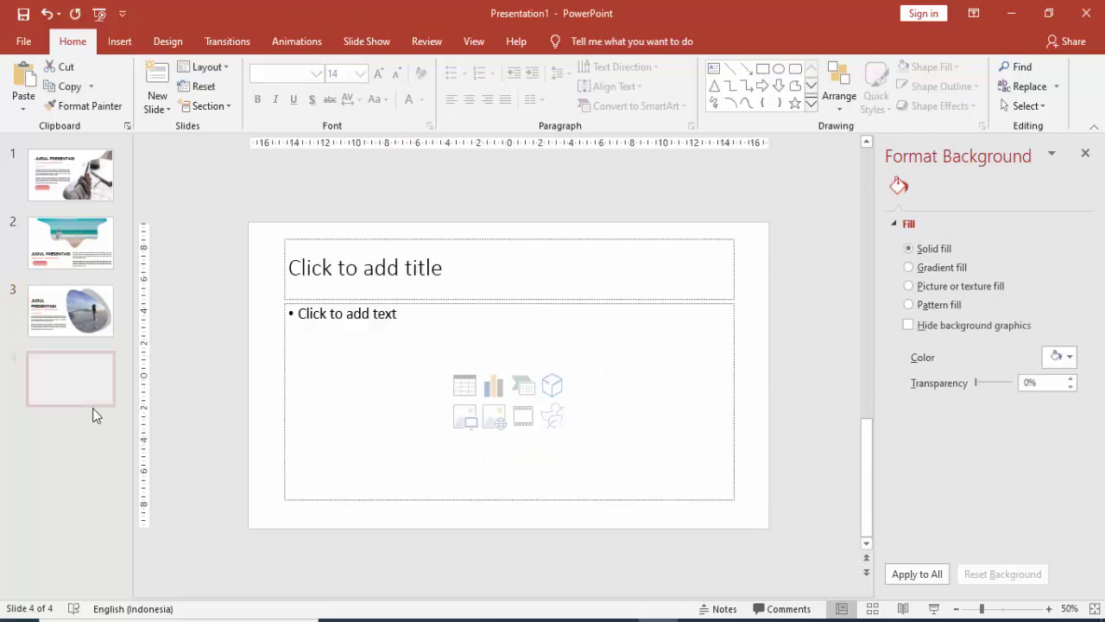
# Delete the new slide's title and body text placeholders
pyautogui.click(321, 238)
pyautogui.press('Delete')
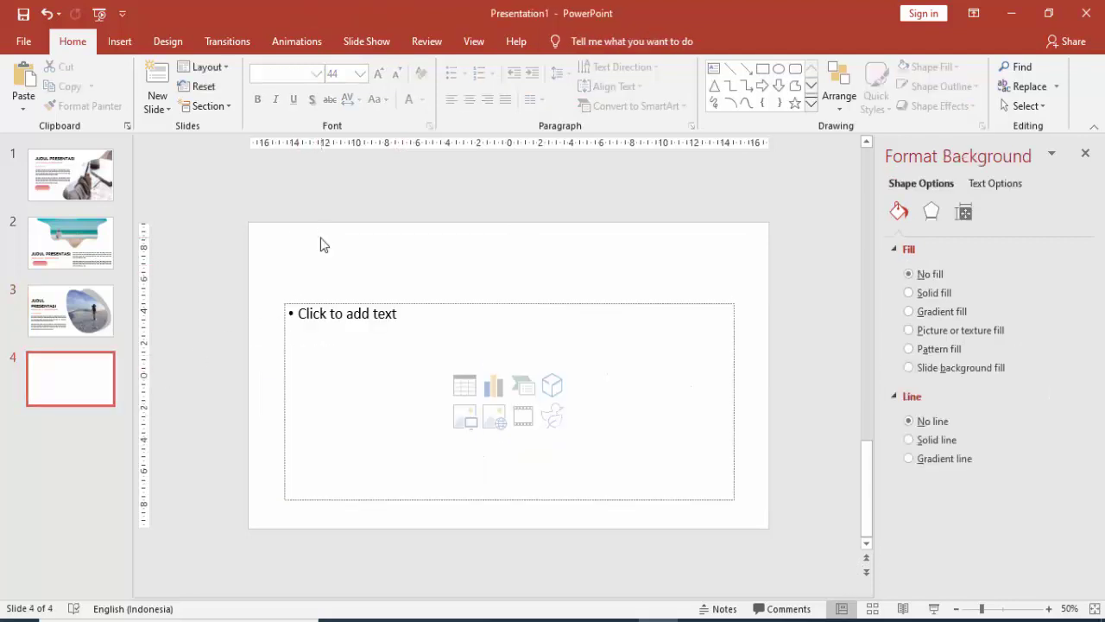
pyautogui.click(336, 306)
pyautogui.press('Escape')
pyautogui.press('Delete')
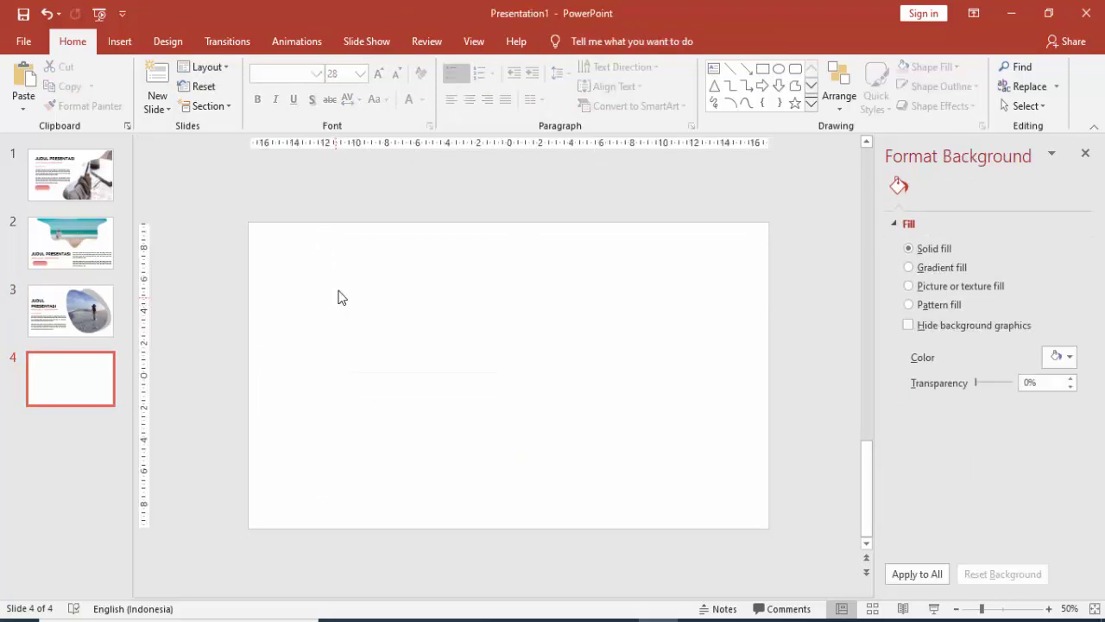
pyautogui.click(118, 41)
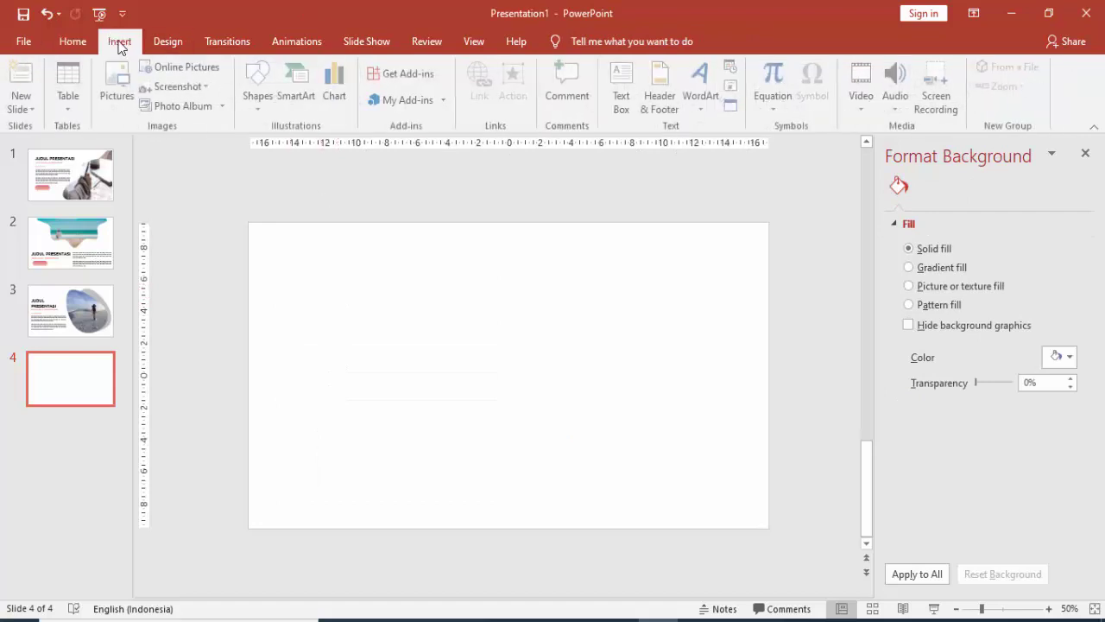
# Draw a circle on slide 4 with the Oval shape
pyautogui.click(260, 82)
pyautogui.click(316, 144)
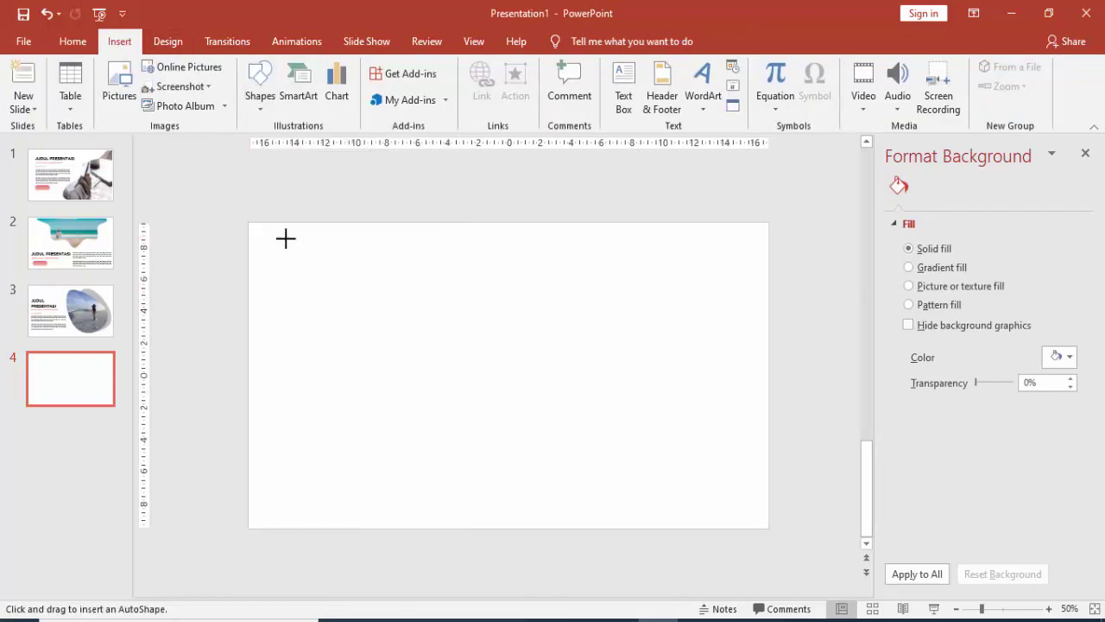
pyautogui.moveTo(188, 215); pyautogui.dragTo(528, 553)
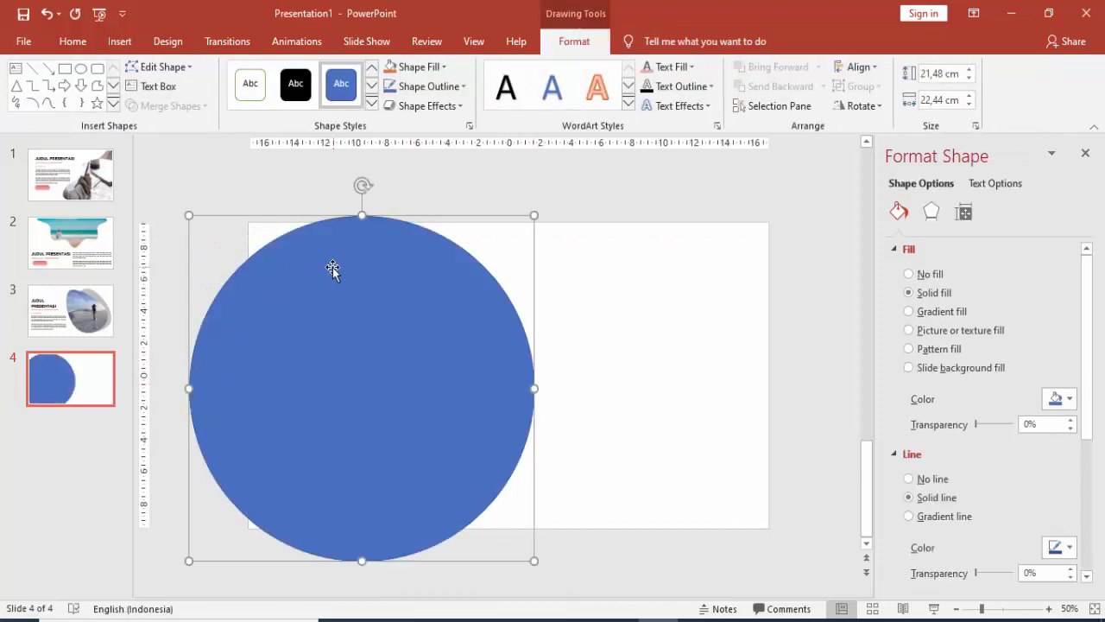
pyautogui.scroll(-3, 332, 270)
# Enlarge the circle past the slide's left edge and set its fill transparency to 72%
pyautogui.moveTo(437, 291); pyautogui.dragTo(437, 267)
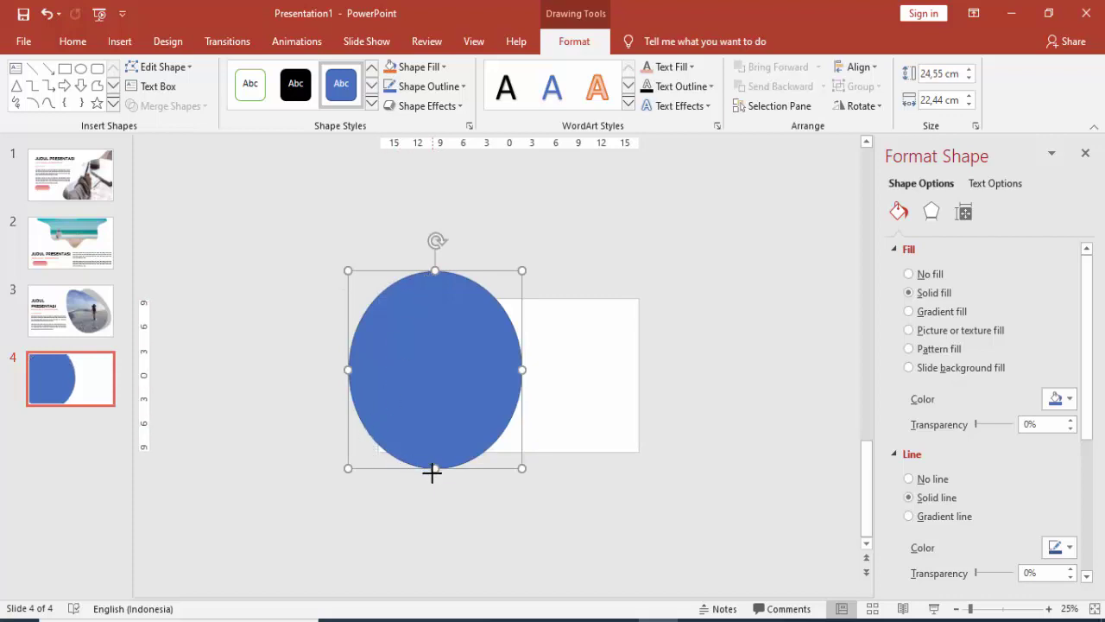
pyautogui.moveTo(432, 472); pyautogui.dragTo(432, 484)
pyautogui.moveTo(522, 370)
pyautogui.mouseDown()
pyautogui.moveTo(553, 375)
pyautogui.moveTo(492, 370)
pyautogui.mouseUp()
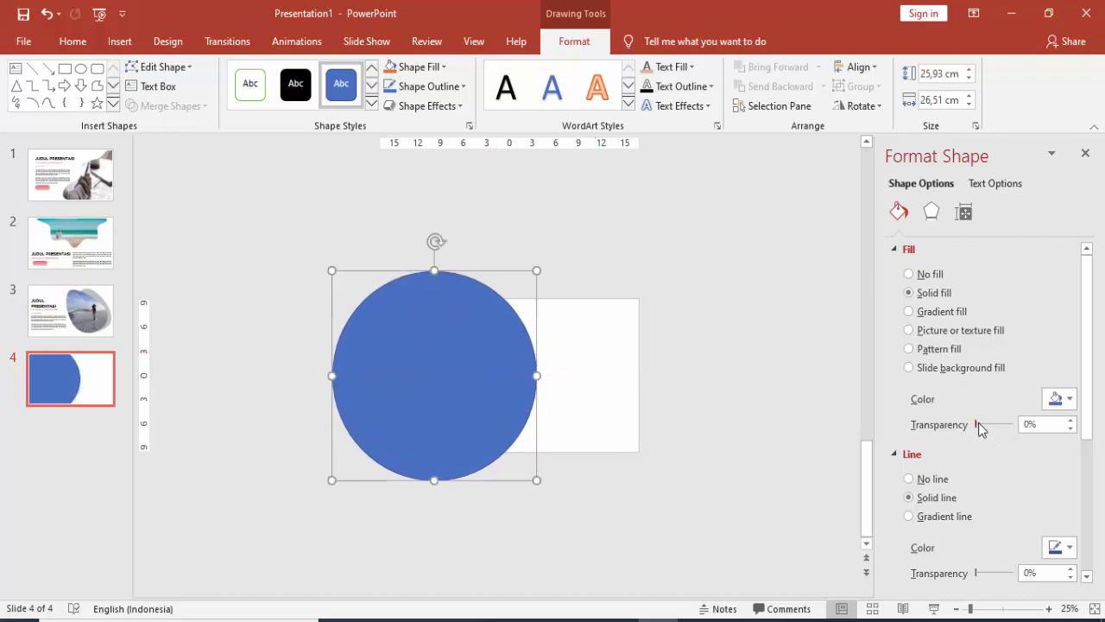
pyautogui.moveTo(979, 424); pyautogui.dragTo(1001, 424)
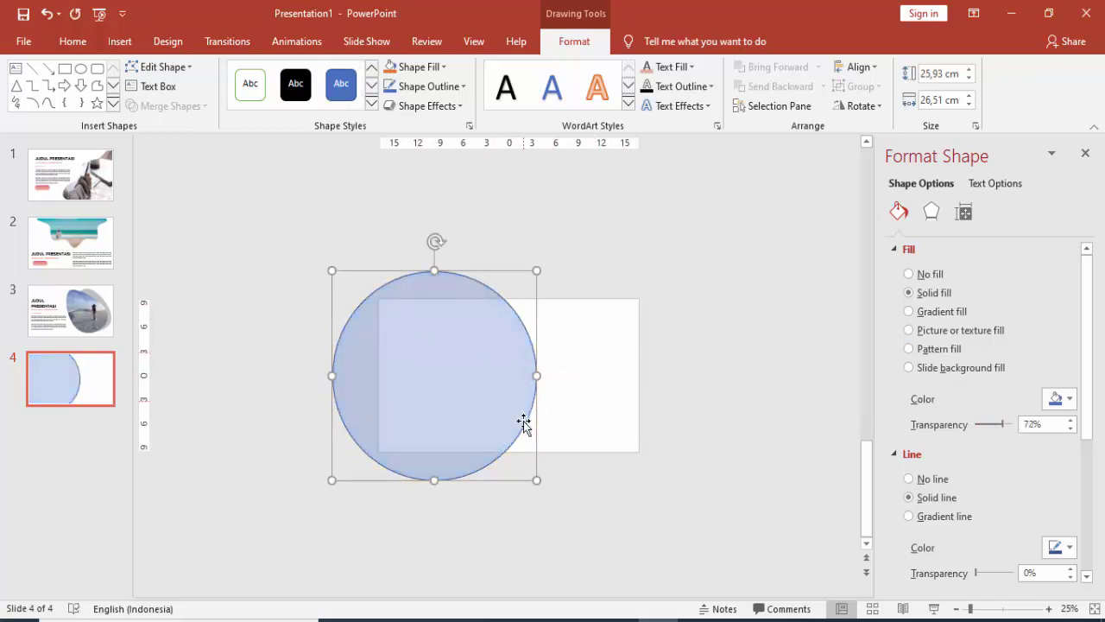
pyautogui.click(579, 469)
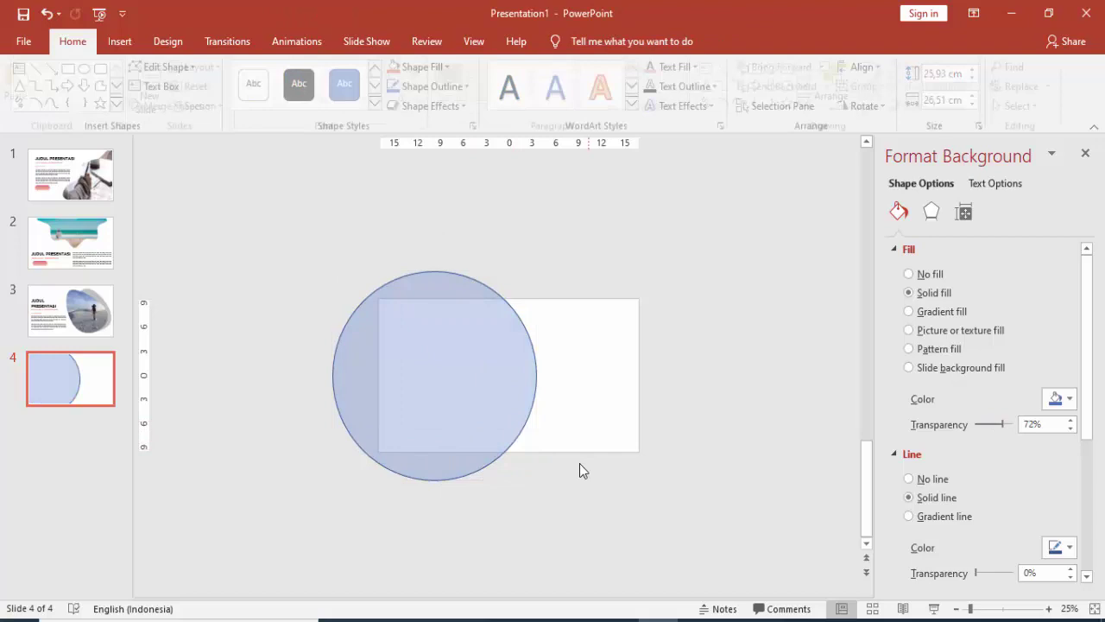
# Give the circle no outline and draw a rectangle over its top overflow
pyautogui.click(395, 371)
pyautogui.click(923, 483)
pyautogui.click(706, 358)
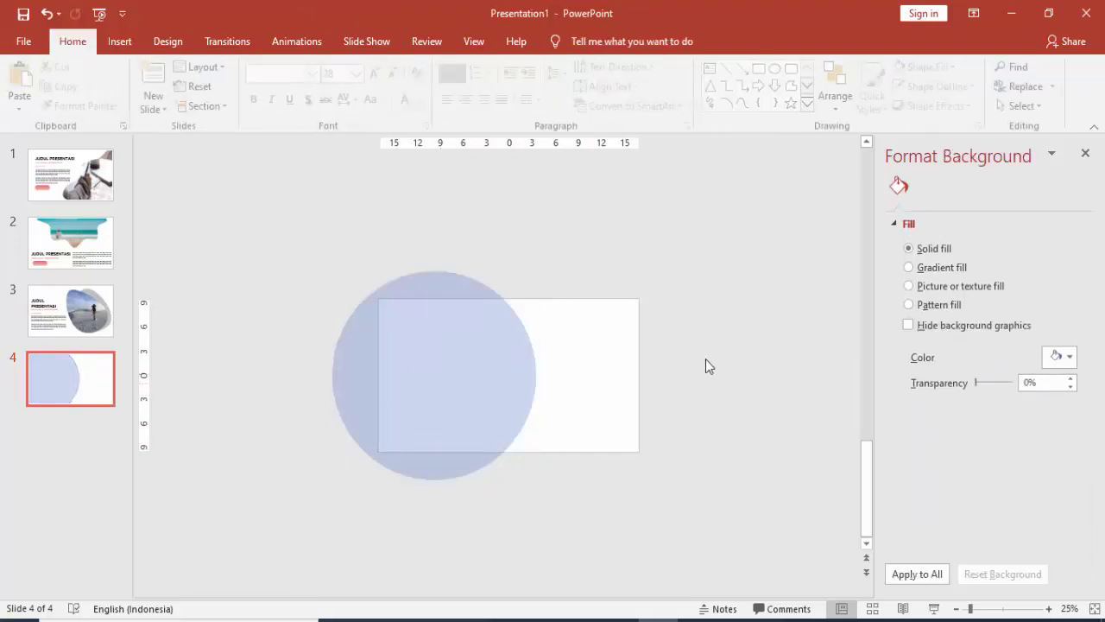
pyautogui.click(120, 41)
pyautogui.click(259, 86)
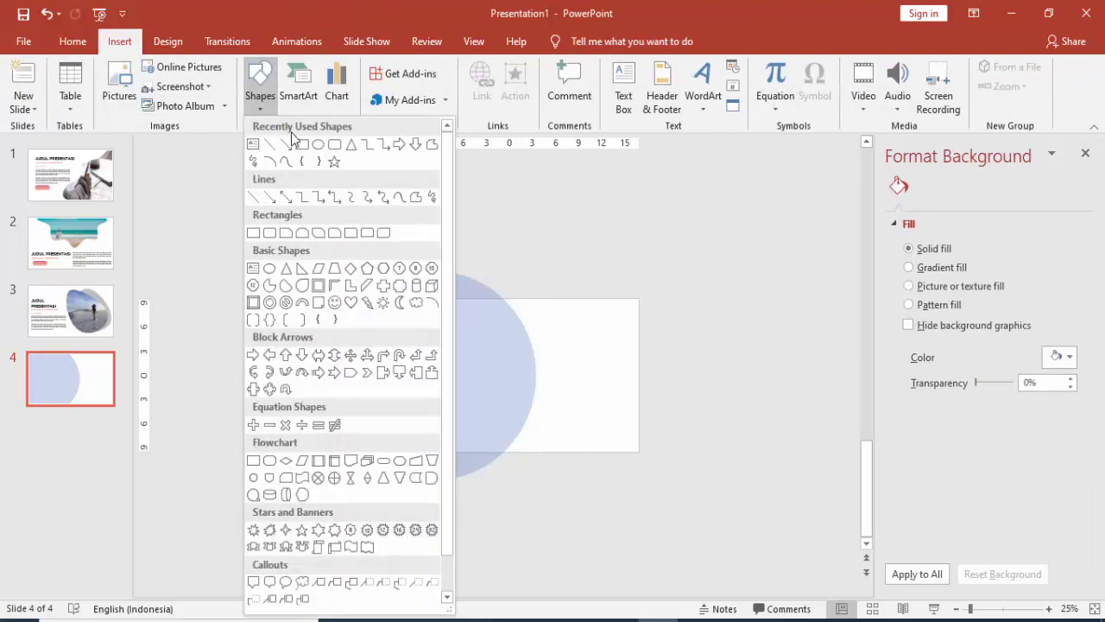
pyautogui.click(286, 141)
pyautogui.moveTo(297, 224)
pyautogui.mouseDown()
pyautogui.moveTo(547, 312)
pyautogui.moveTo(552, 299)
pyautogui.mouseUp()
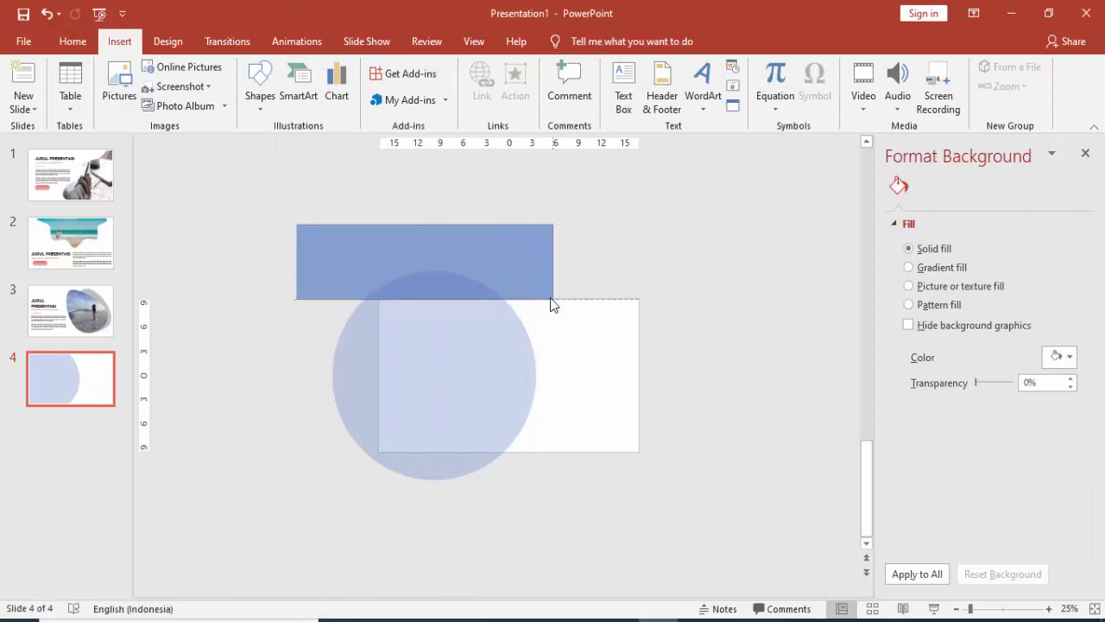
# Subtract the rectangle from the circle to trim its top
pyautogui.click(506, 369)
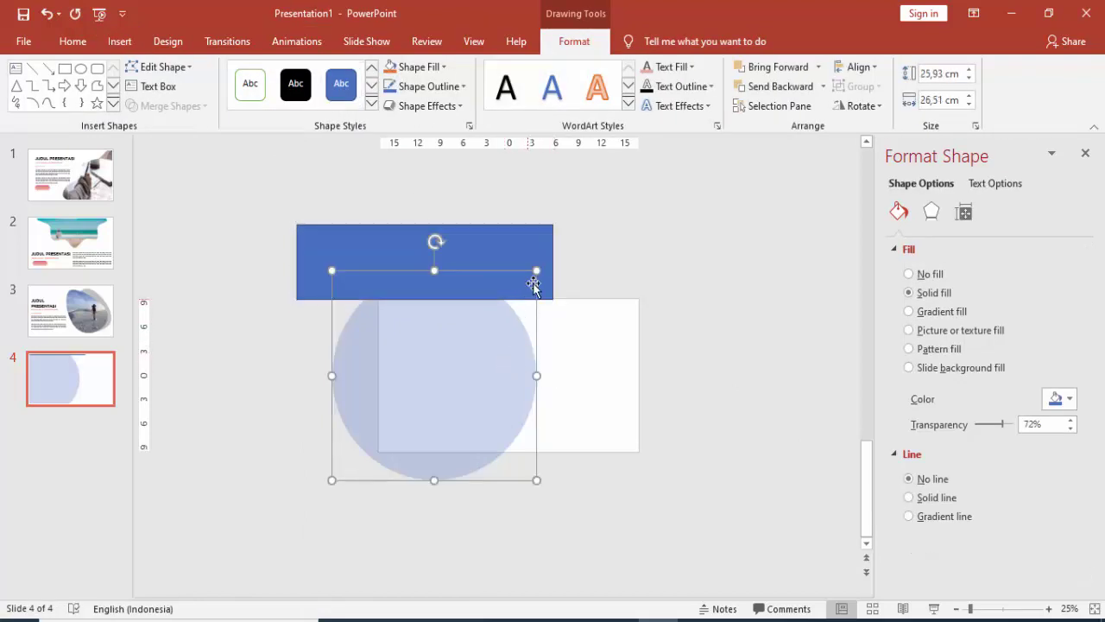
pyautogui.click(529, 251)
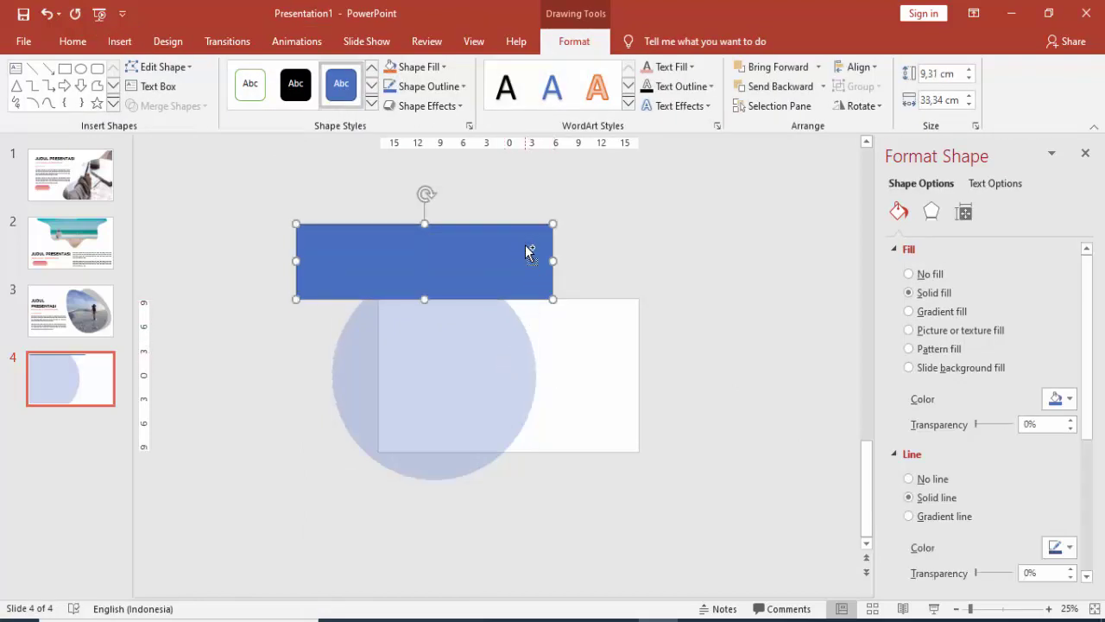
pyautogui.click(475, 373)
pyautogui.keyDown('shift'); pyautogui.click(502, 242); pyautogui.keyUp('shift')
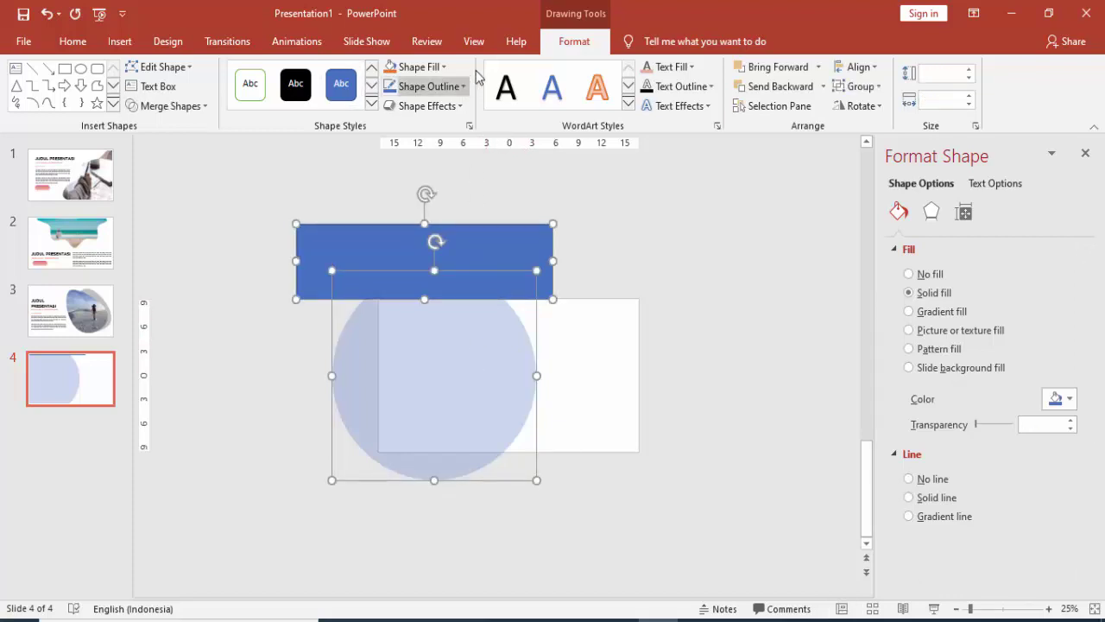
pyautogui.click(170, 105)
pyautogui.click(195, 219)
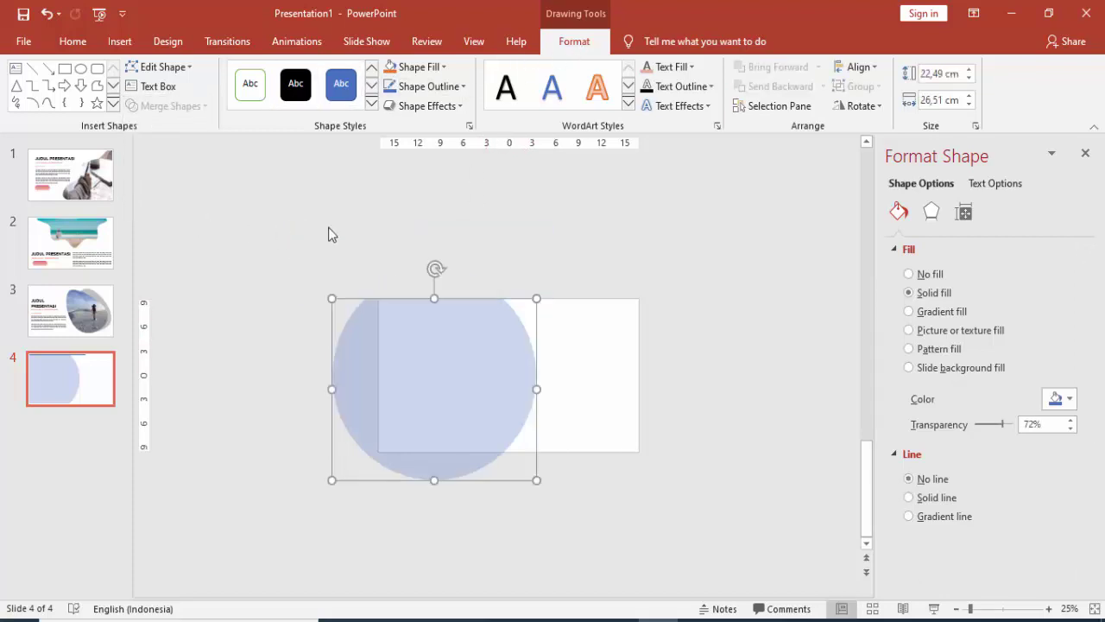
pyautogui.click(378, 232)
# Reshape a pasted rectangle into a tall bar and subtract it to trim the circle's left side
pyautogui.hotkey('ctrl', 'v')
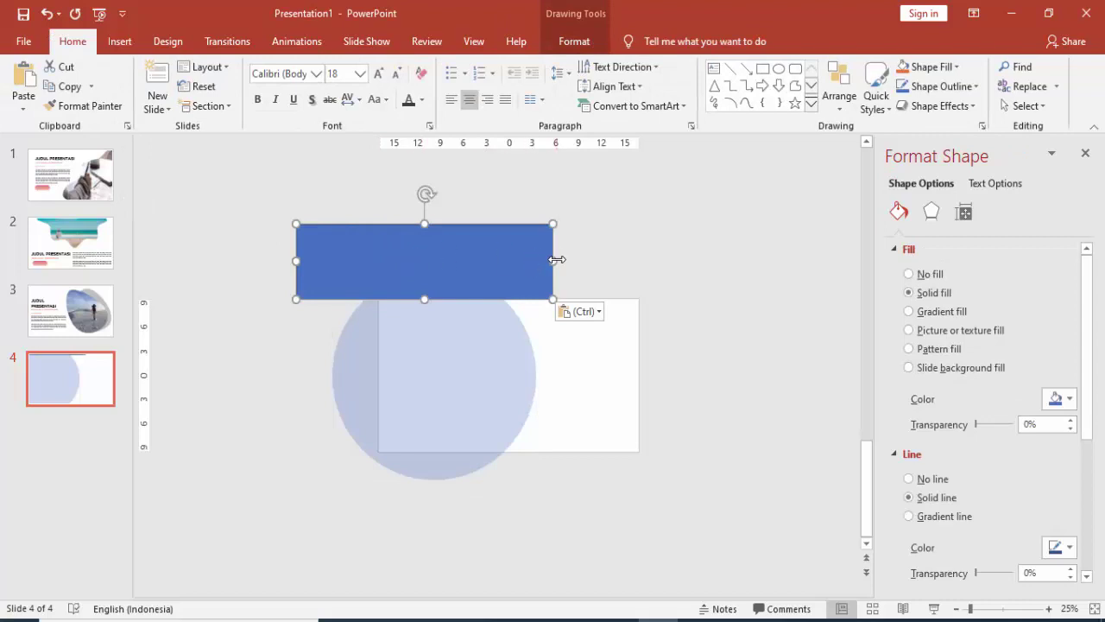
pyautogui.moveTo(557, 259); pyautogui.dragTo(380, 260)
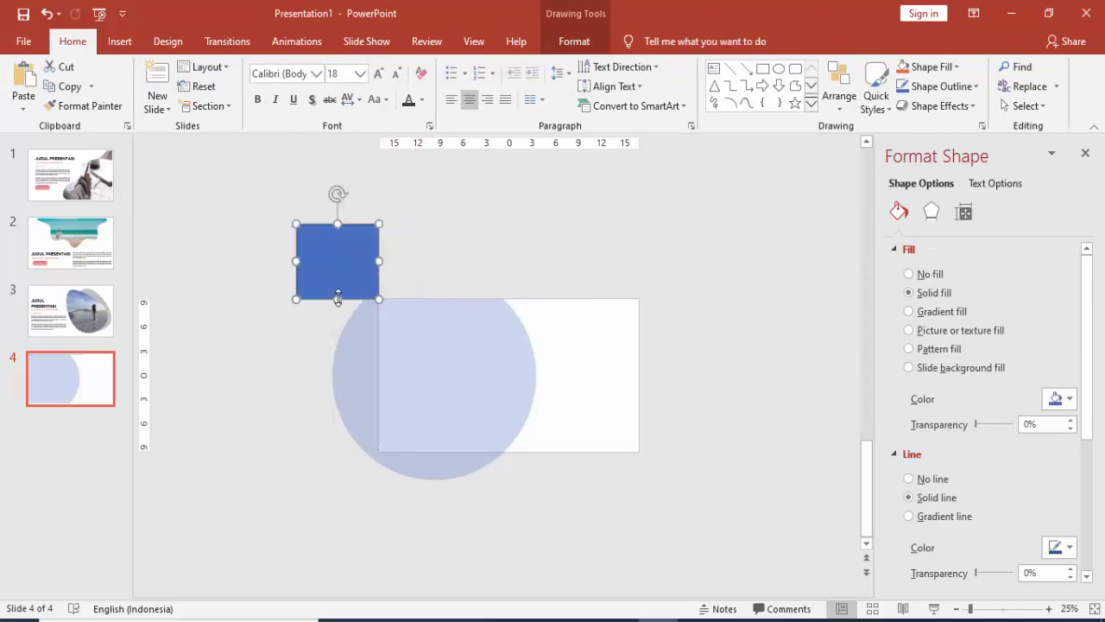
pyautogui.moveTo(338, 298); pyautogui.dragTo(338, 497)
pyautogui.click(414, 397)
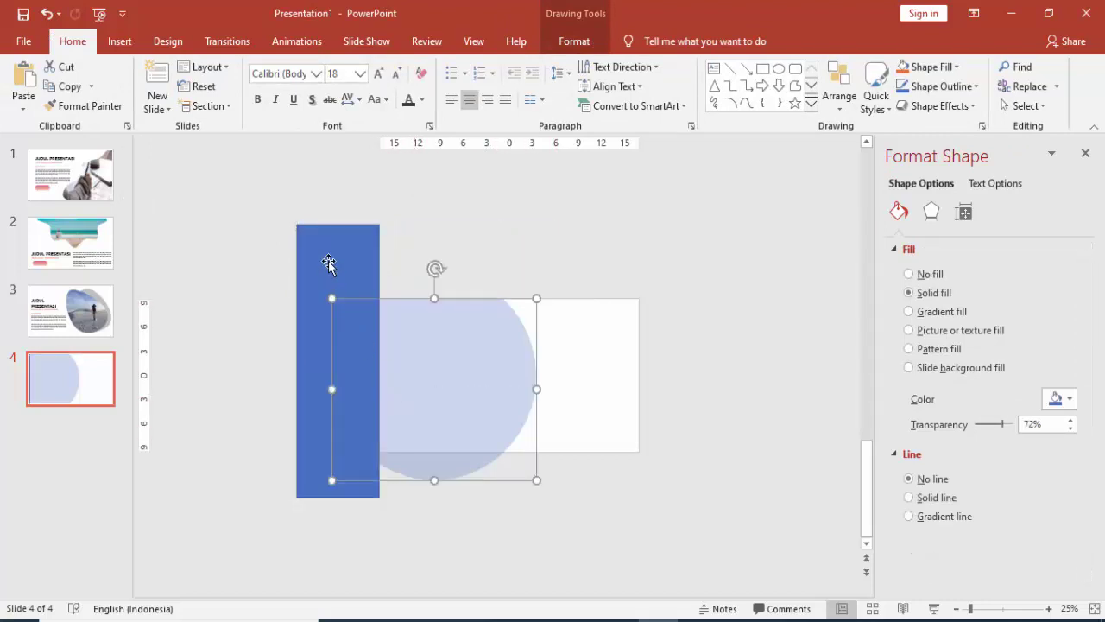
pyautogui.keyDown('shift'); pyautogui.click(328, 262); pyautogui.keyUp('shift')
pyautogui.click(574, 42)
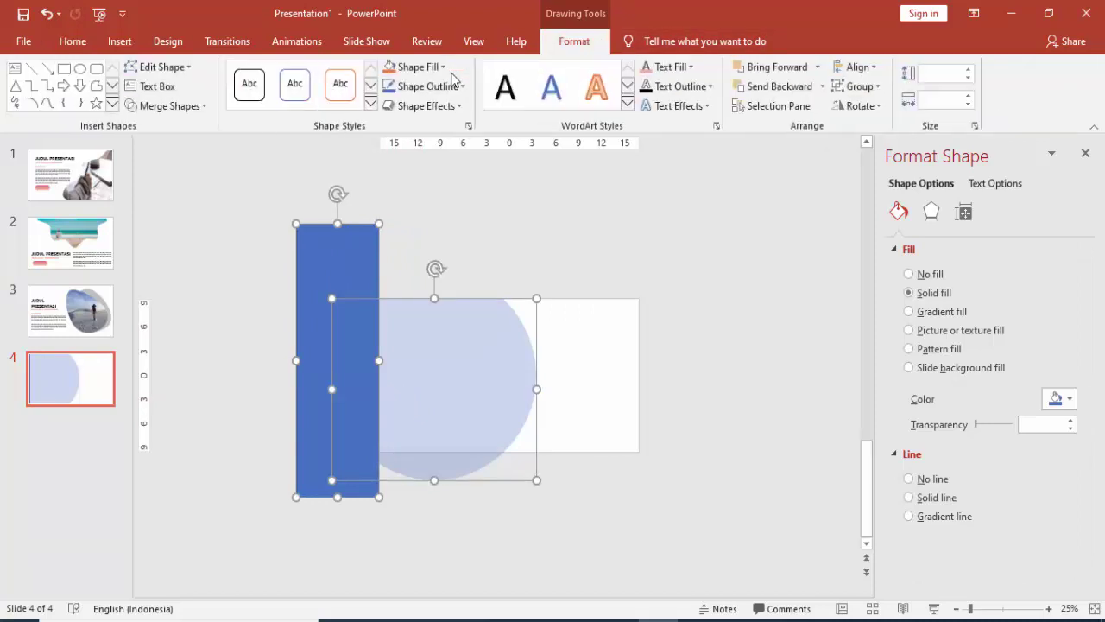
pyautogui.click(199, 106)
pyautogui.click(173, 207)
pyautogui.click(291, 238)
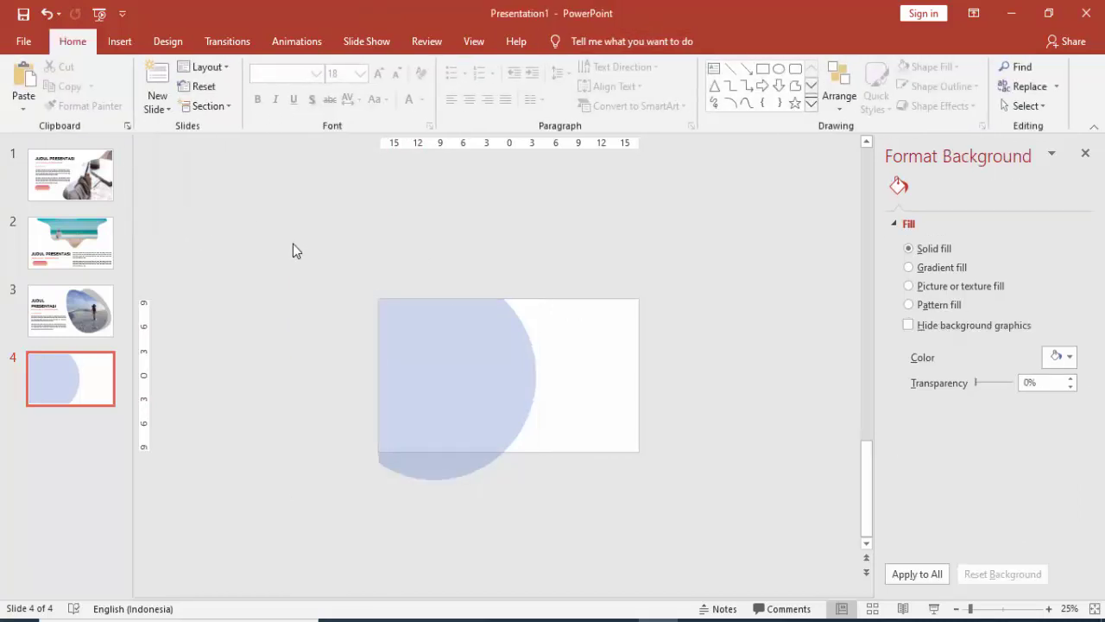
# Subtract another rectangle from the circle's bottom overflow and set fill transparency to 0%
pyautogui.hotkey('ctrl', 'v')
pyautogui.moveTo(451, 285); pyautogui.dragTo(470, 492)
pyautogui.click(493, 424)
pyautogui.keyDown('shift'); pyautogui.click(493, 506); pyautogui.keyUp('shift')
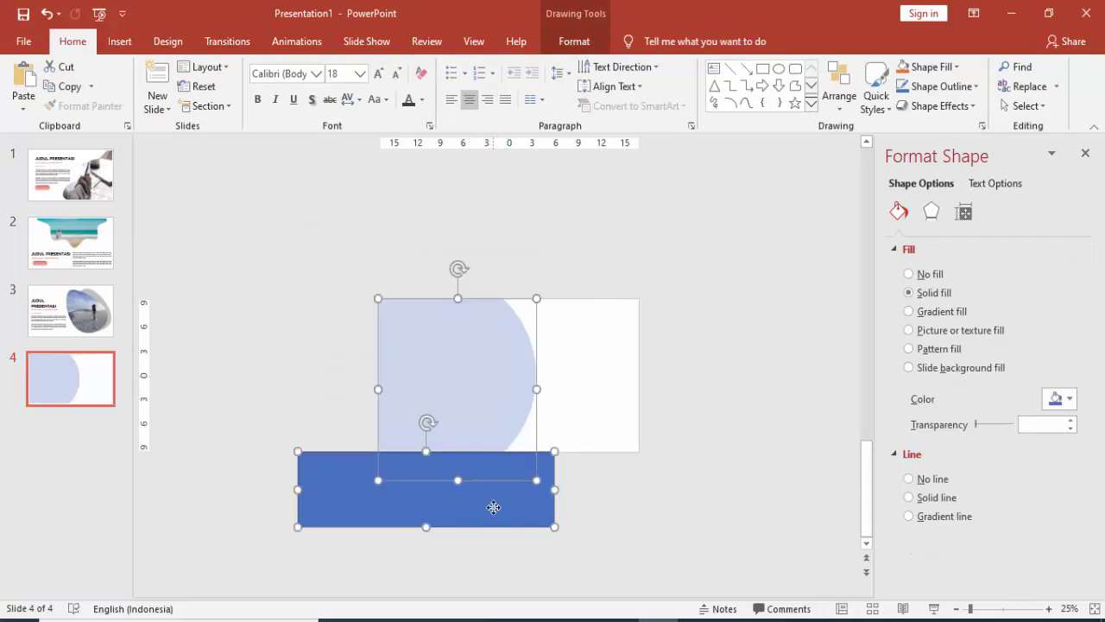
pyautogui.click(574, 42)
pyautogui.click(166, 106)
pyautogui.click(168, 209)
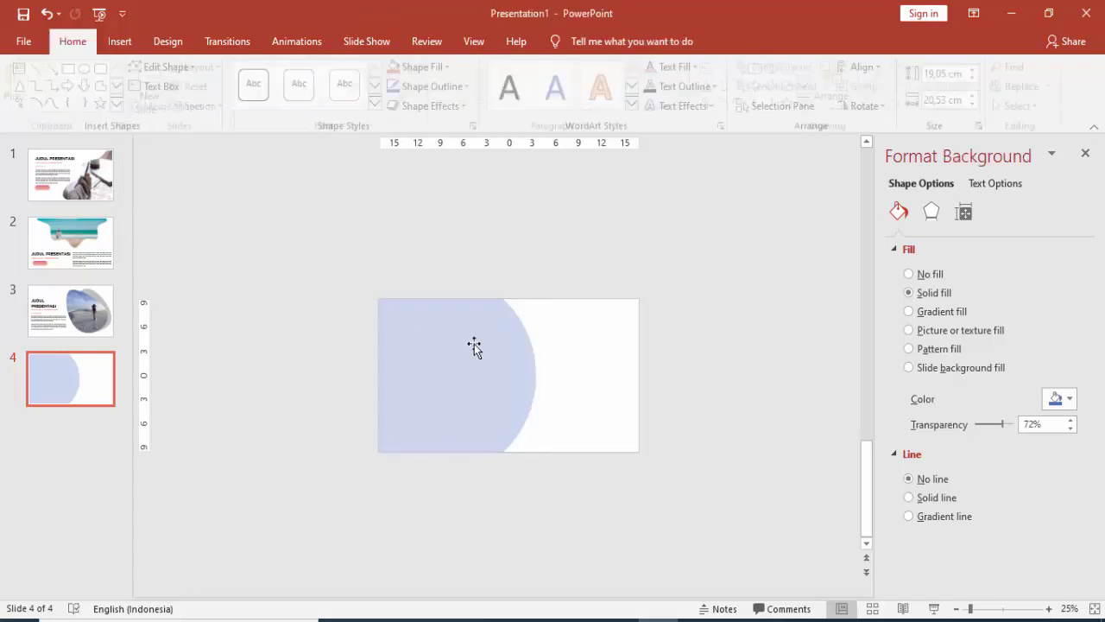
pyautogui.click(506, 387)
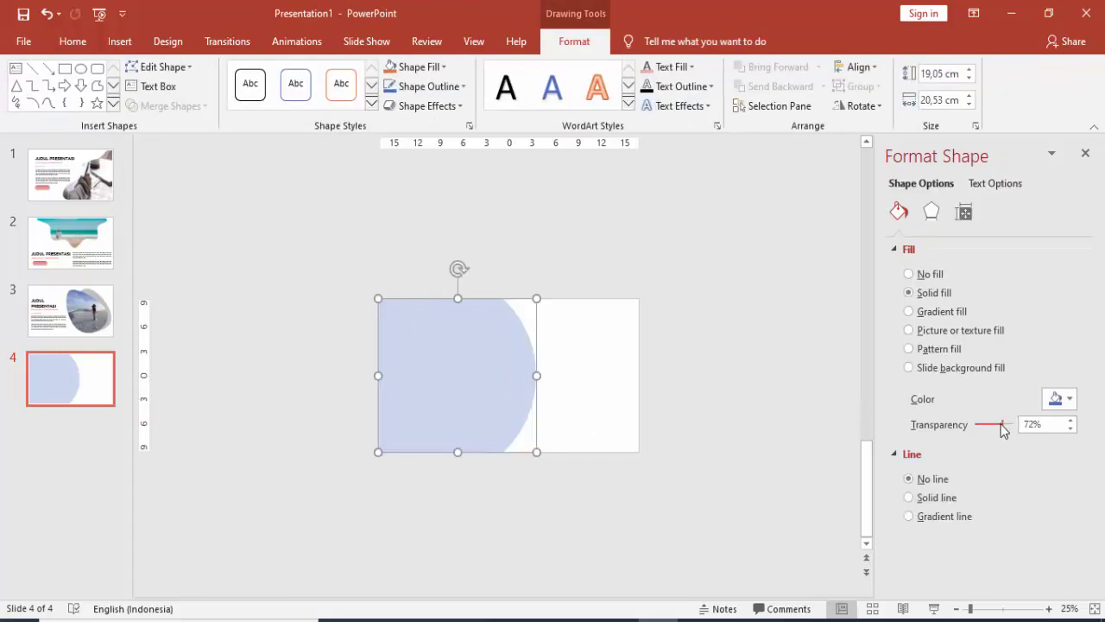
pyautogui.moveTo(1002, 426)
pyautogui.mouseDown()
pyautogui.moveTo(1015, 425)
pyautogui.moveTo(977, 429)
pyautogui.mouseUp()
# Recolour the curved shape gold and place it flush with the slide's corner
pyautogui.click(676, 383)
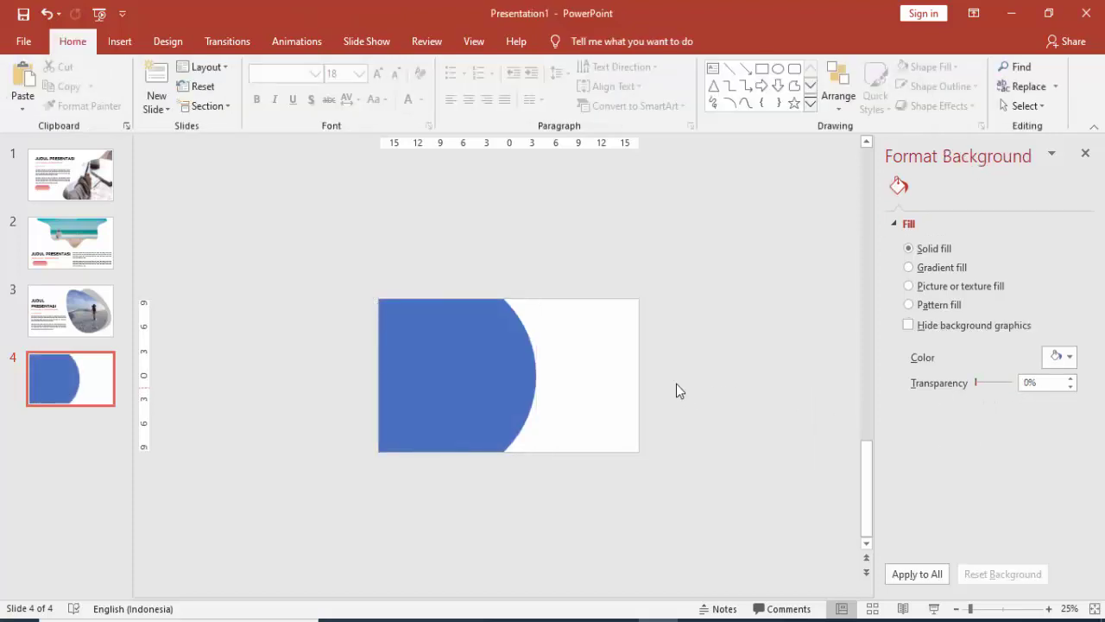
pyautogui.scroll(3, 675, 383)
pyautogui.click(543, 364)
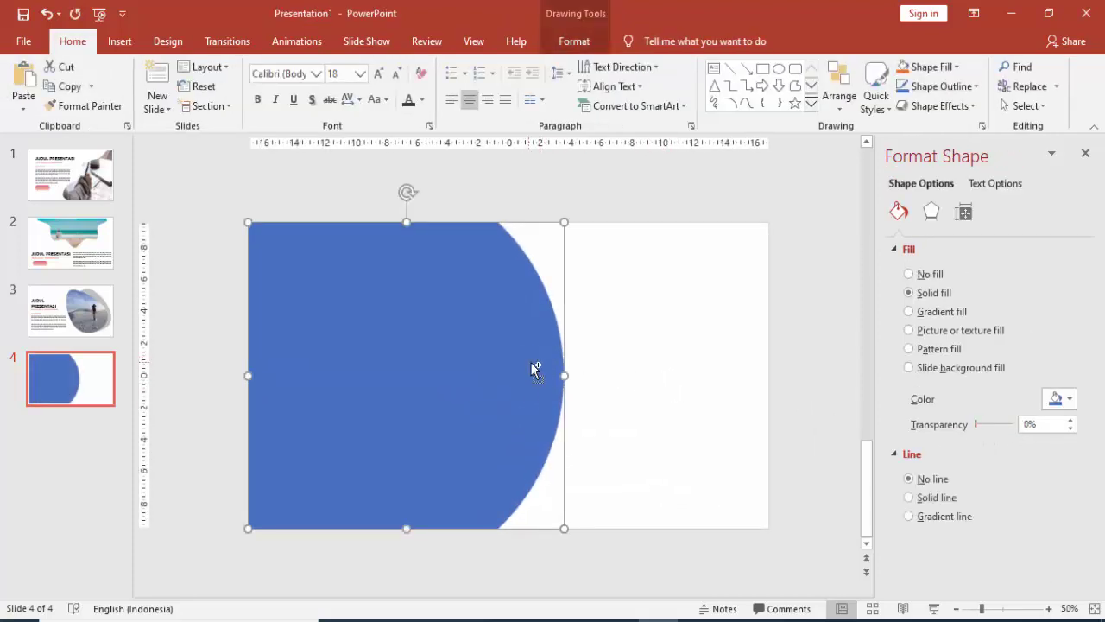
pyautogui.moveTo(551, 356); pyautogui.dragTo(556, 363)
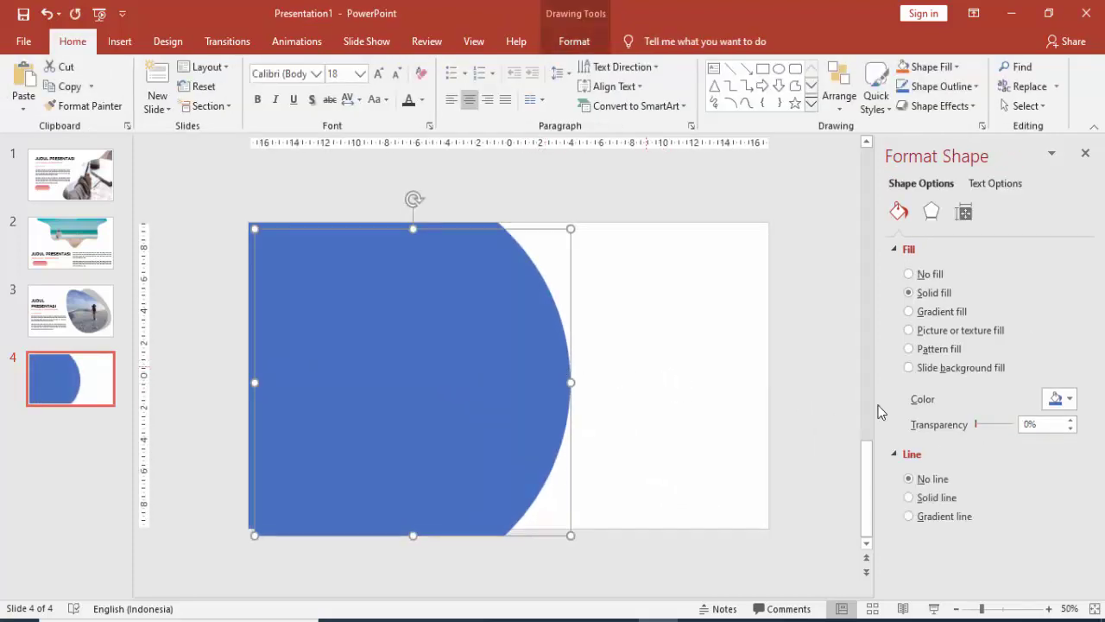
pyautogui.click(1059, 398)
pyautogui.click(997, 532)
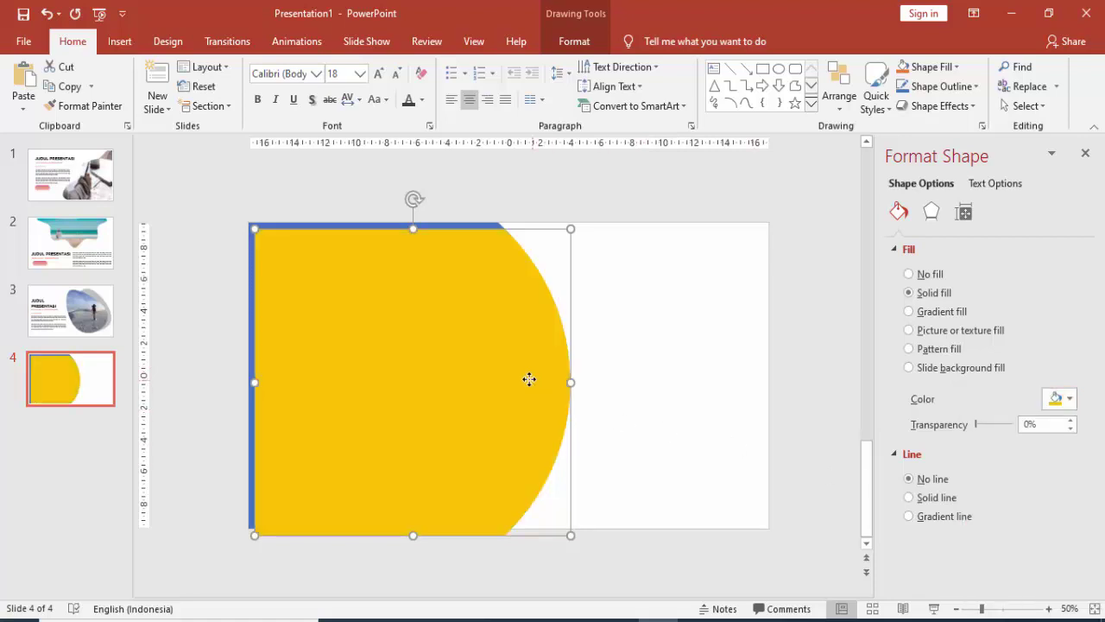
pyautogui.moveTo(530, 377); pyautogui.dragTo(554, 374)
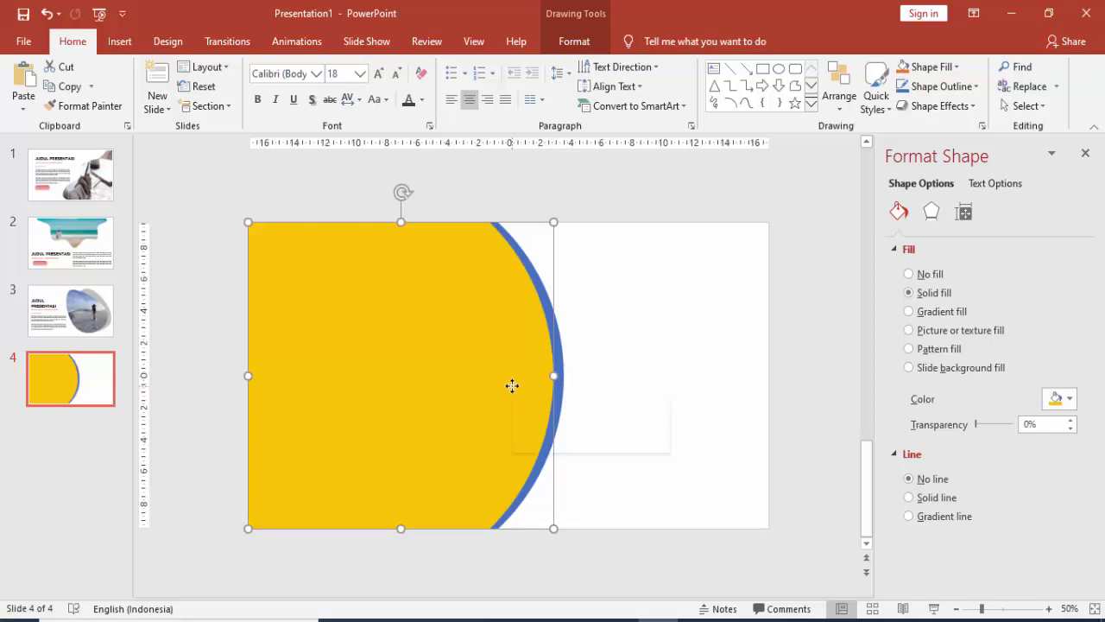
# Use Edit Points to delete the yellow shape's top-right corner point
pyautogui.rightClick(511, 387)
pyautogui.click(570, 158)
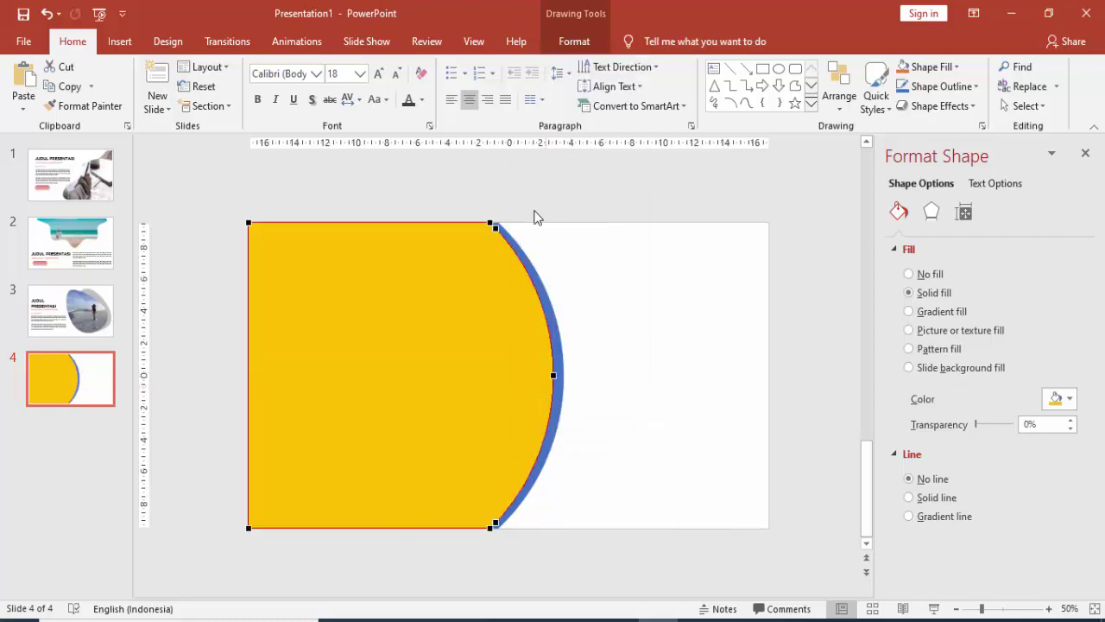
pyautogui.click(489, 224)
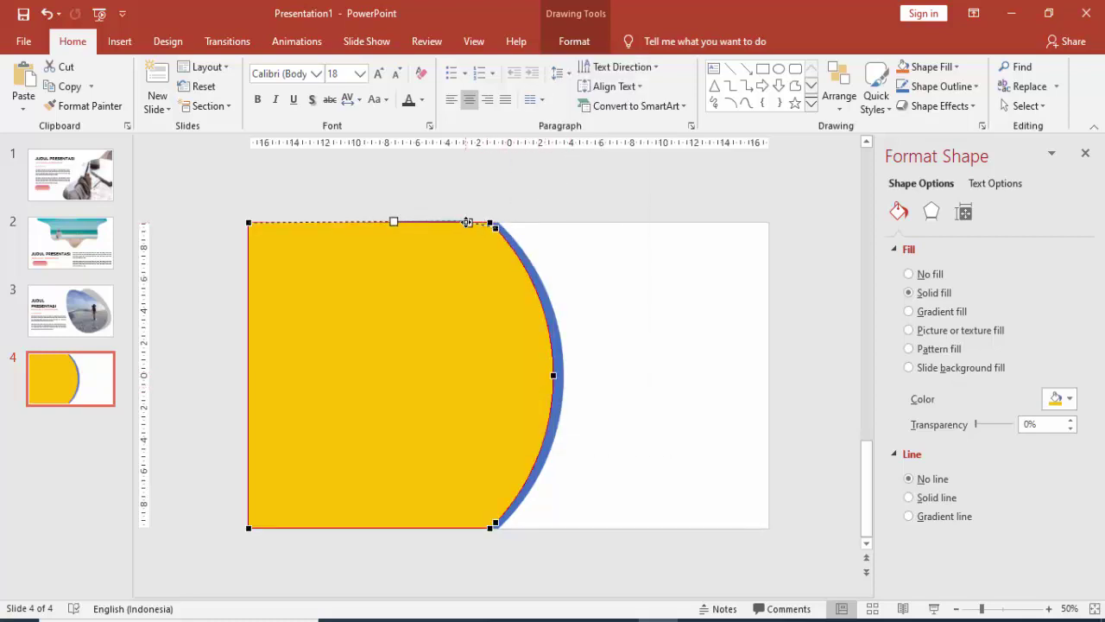
pyautogui.rightClick(495, 227)
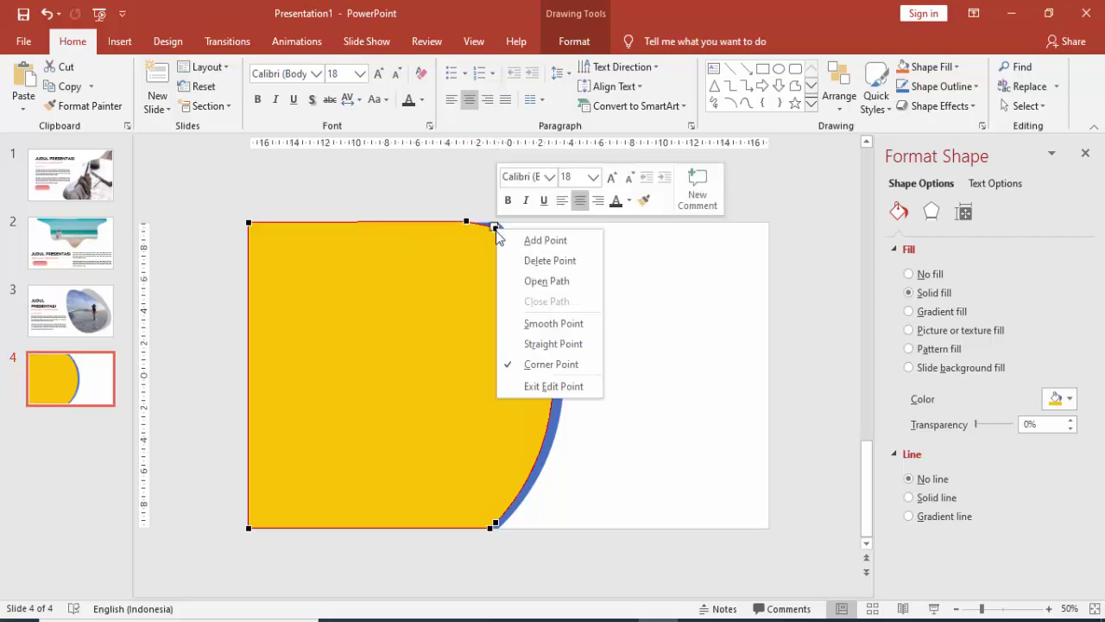
pyautogui.click(549, 261)
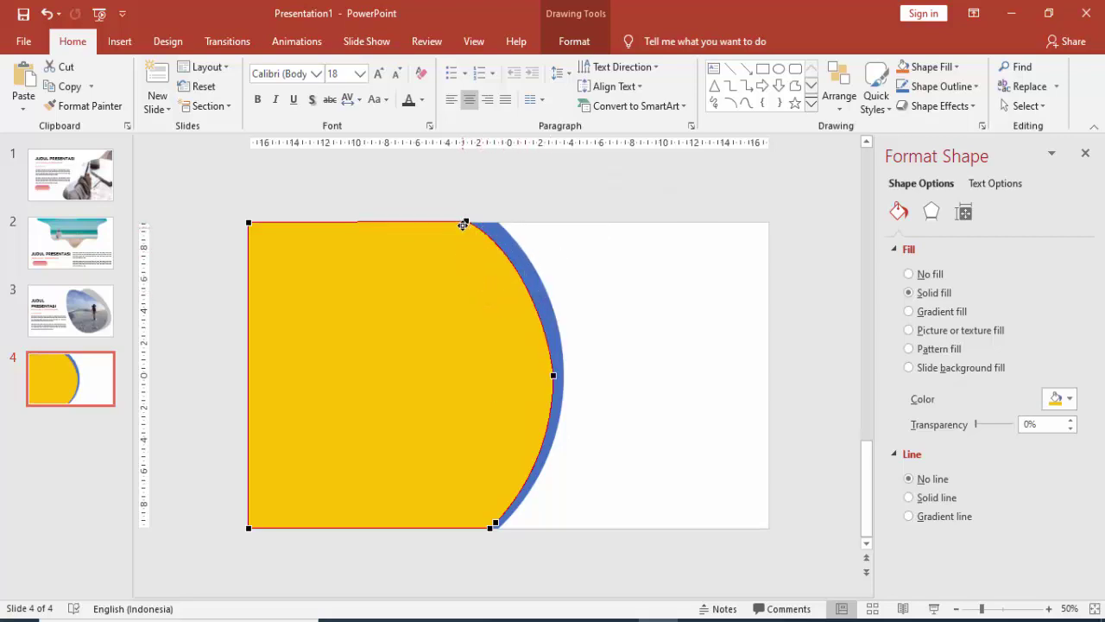
# Drag the Bézier handles to reshape the top curve and pull the right curve inward
pyautogui.click(463, 224)
pyautogui.moveTo(464, 223)
pyautogui.mouseDown()
pyautogui.moveTo(509, 257)
pyautogui.moveTo(510, 239)
pyautogui.mouseUp()
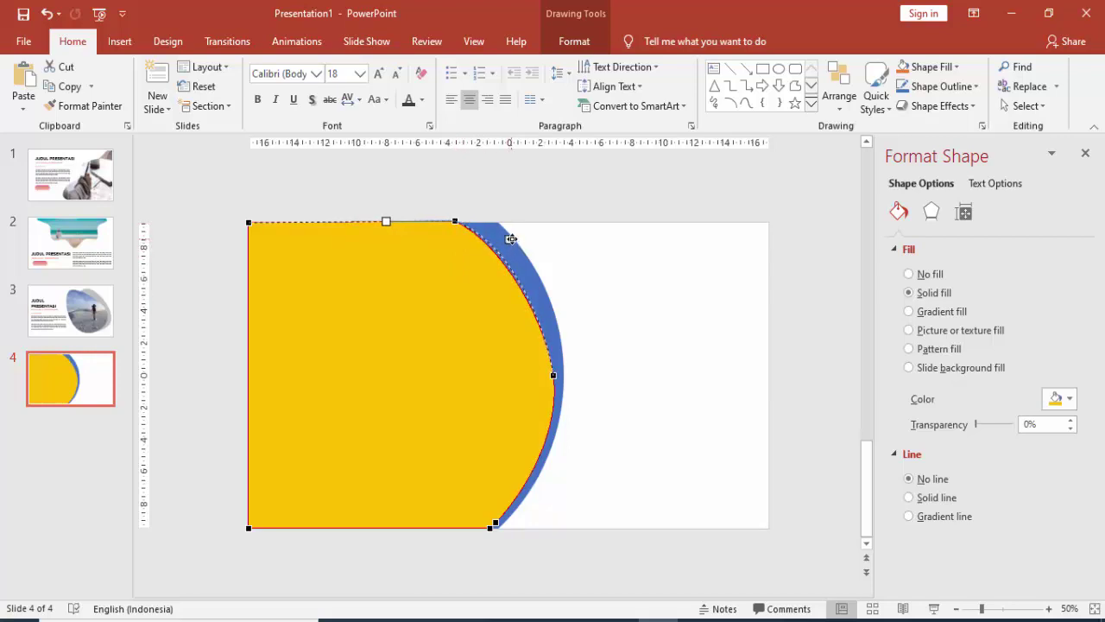
pyautogui.scroll(2, 624, 387)
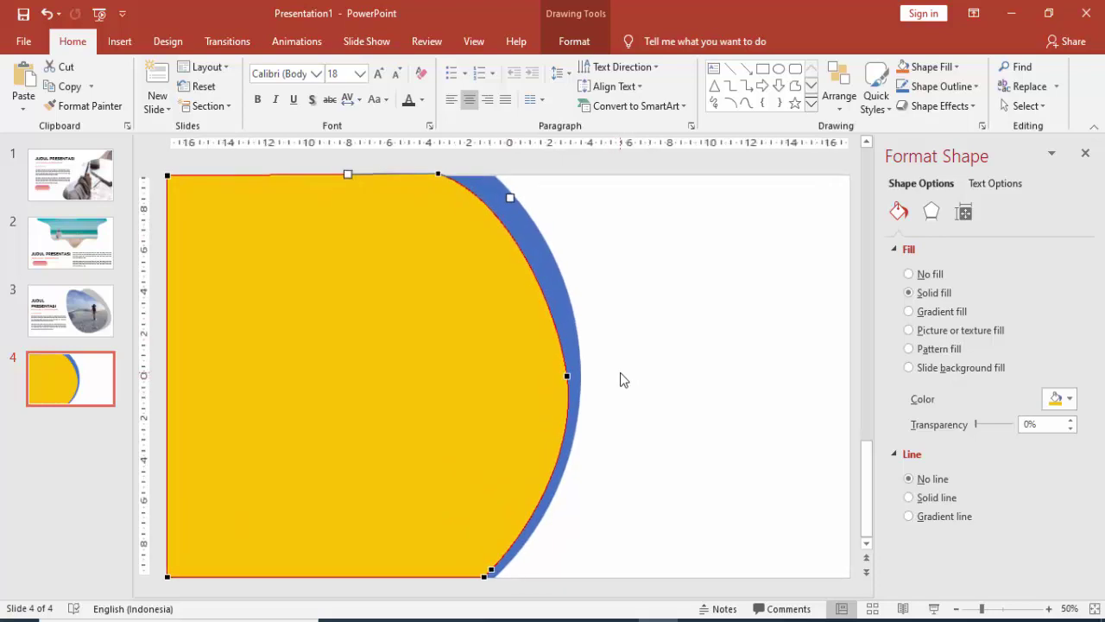
pyautogui.scroll(-2, 620, 372)
pyautogui.click(553, 376)
pyautogui.moveTo(552, 376); pyautogui.dragTo(544, 369)
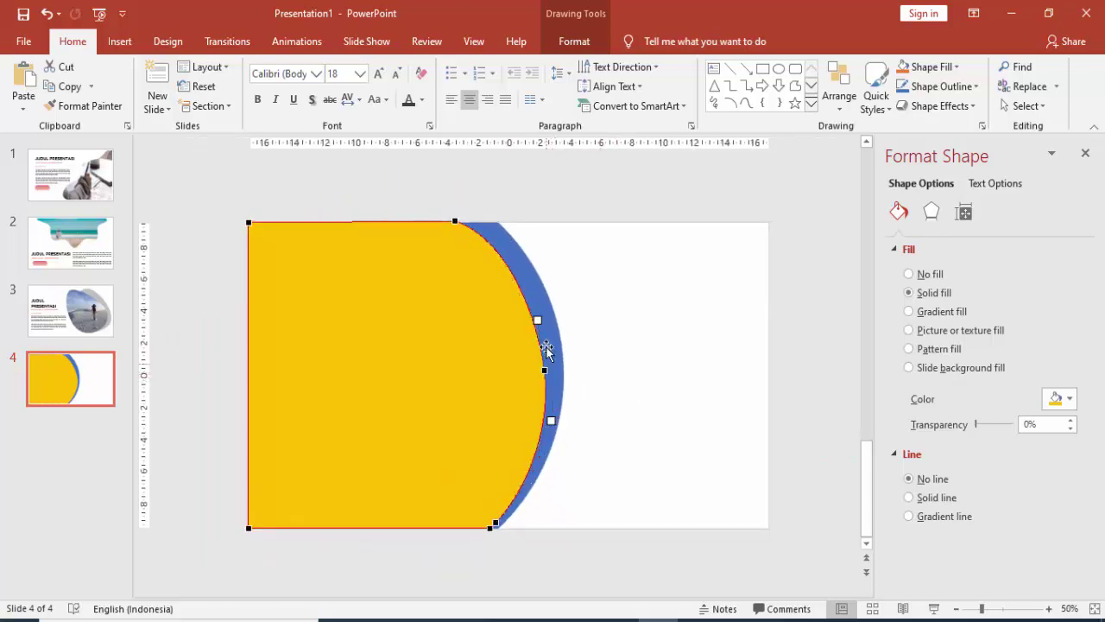
pyautogui.click(614, 341)
# Fill the yellow shape with the snowy mountain photo from a file
pyautogui.click(517, 383)
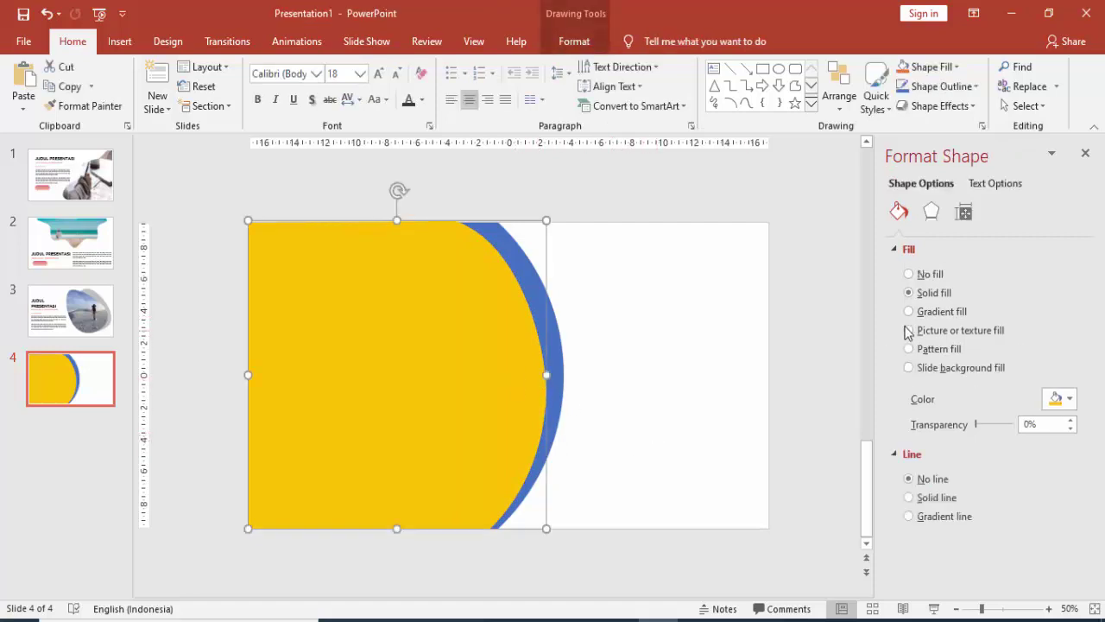
pyautogui.click(963, 332)
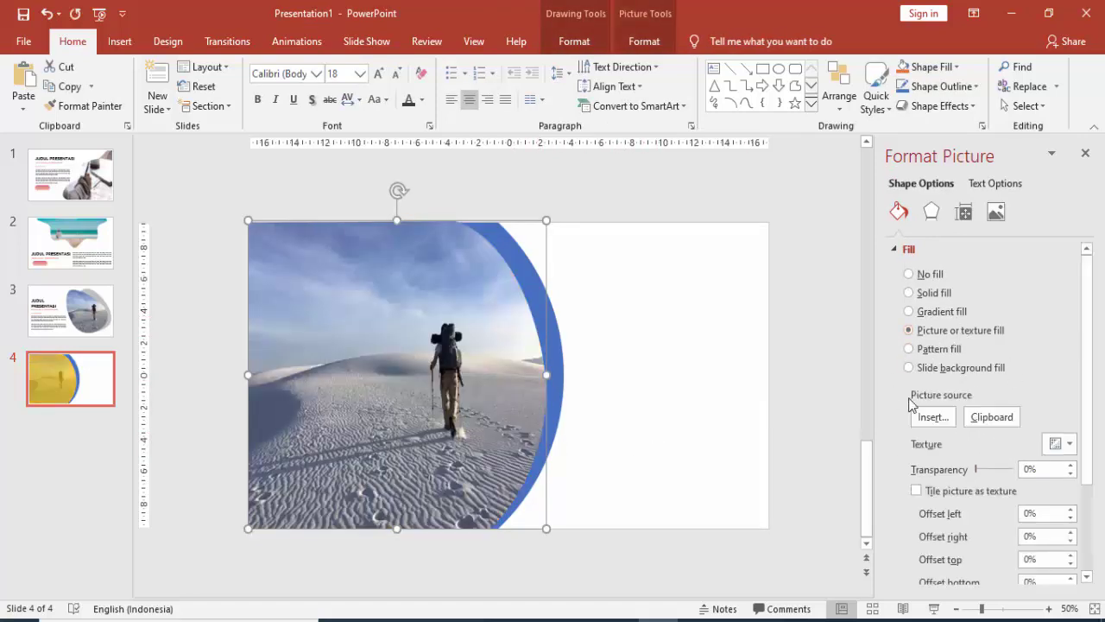
pyautogui.click(933, 417)
pyautogui.click(406, 249)
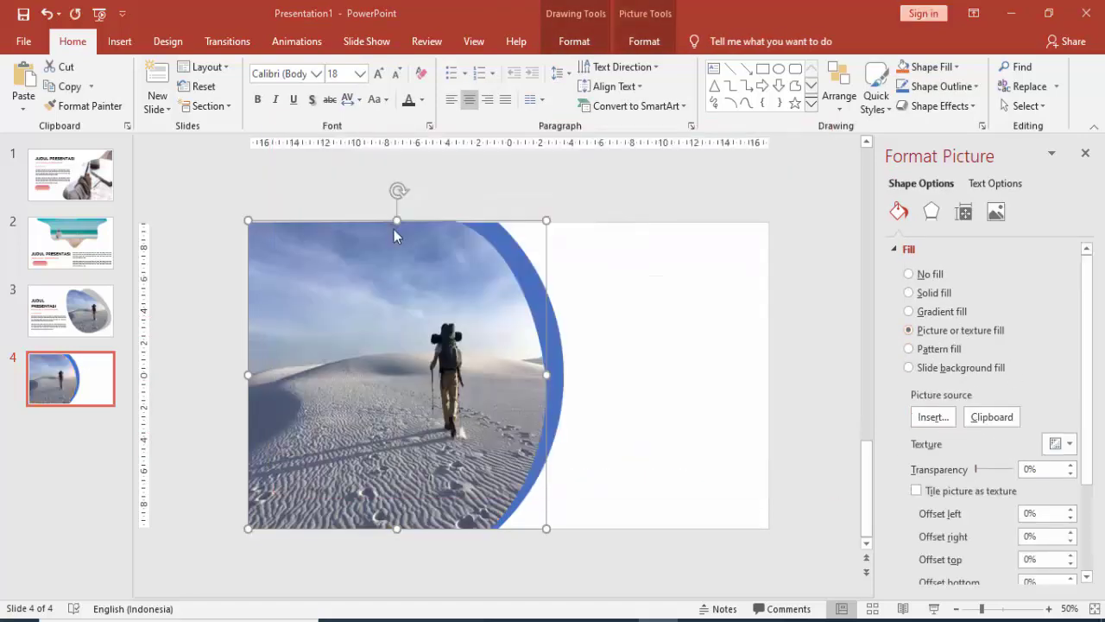
pyautogui.scroll(-3, 415, 242)
pyautogui.scroll(-3, 405, 255)
pyautogui.scroll(-5, 406, 261)
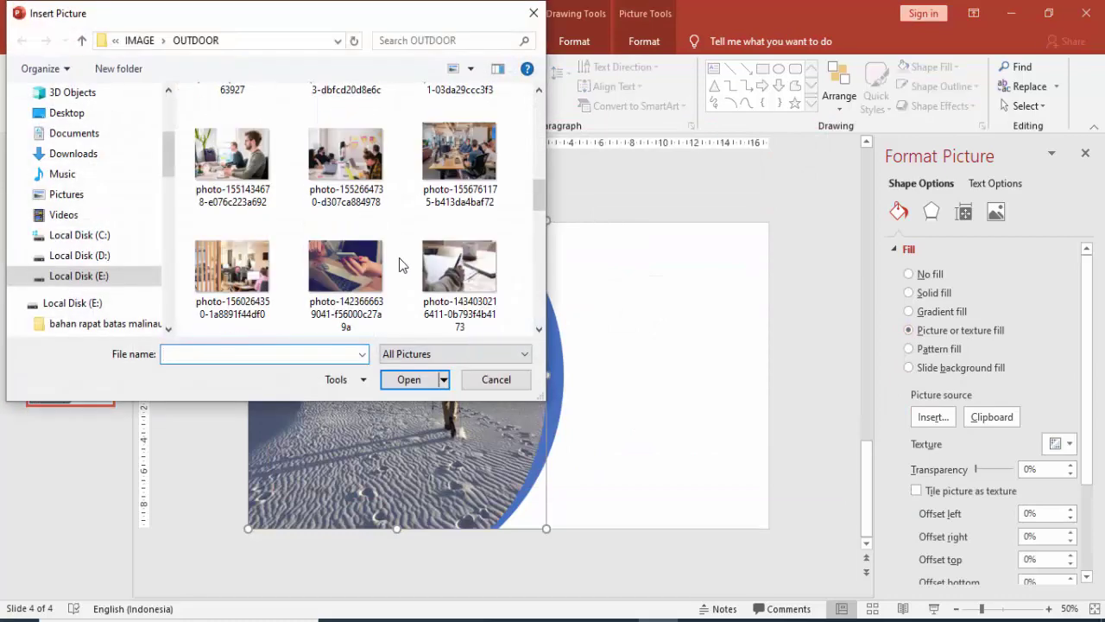
pyautogui.scroll(-3, 349, 281)
pyautogui.click(229, 276)
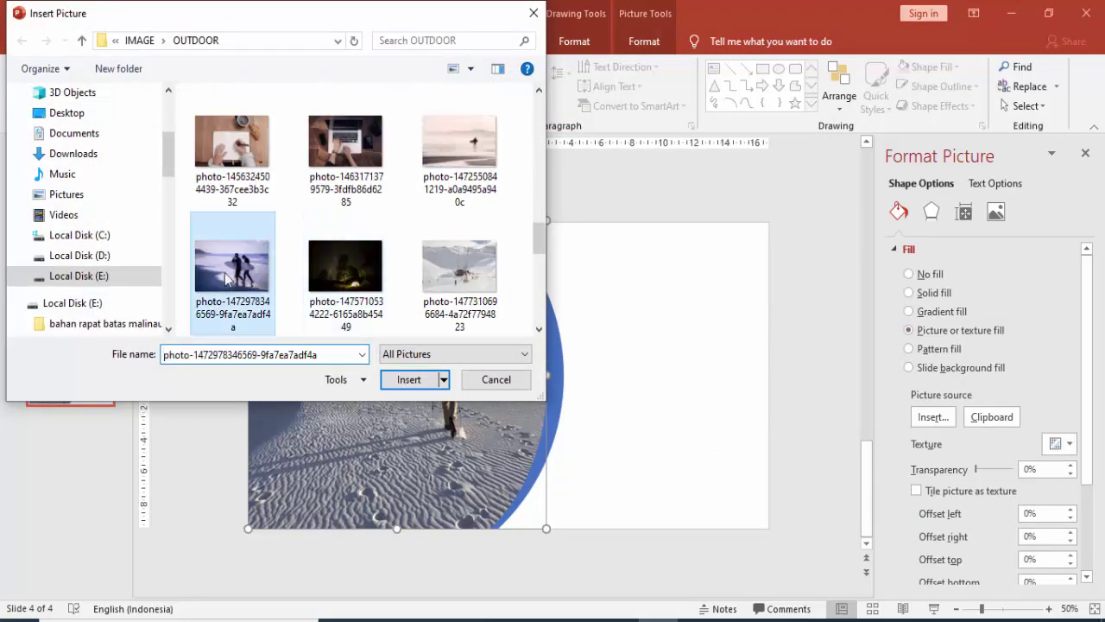
pyautogui.click(470, 278)
pyautogui.click(412, 384)
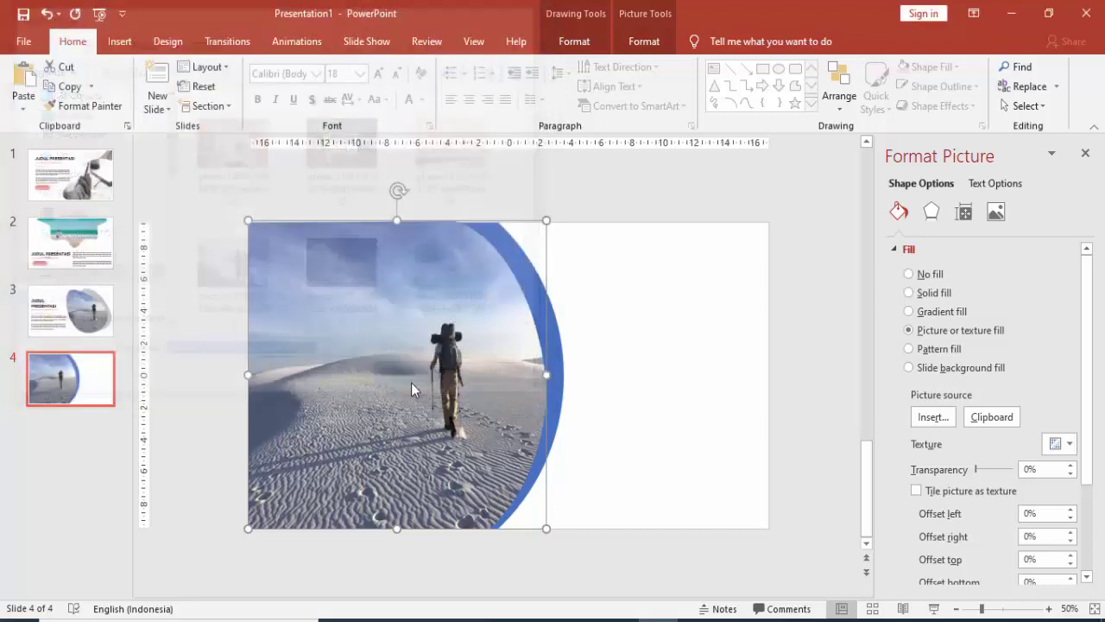
# Lower the picture's offsets to -15% left and -20% right
pyautogui.scroll(-3, 981, 430)
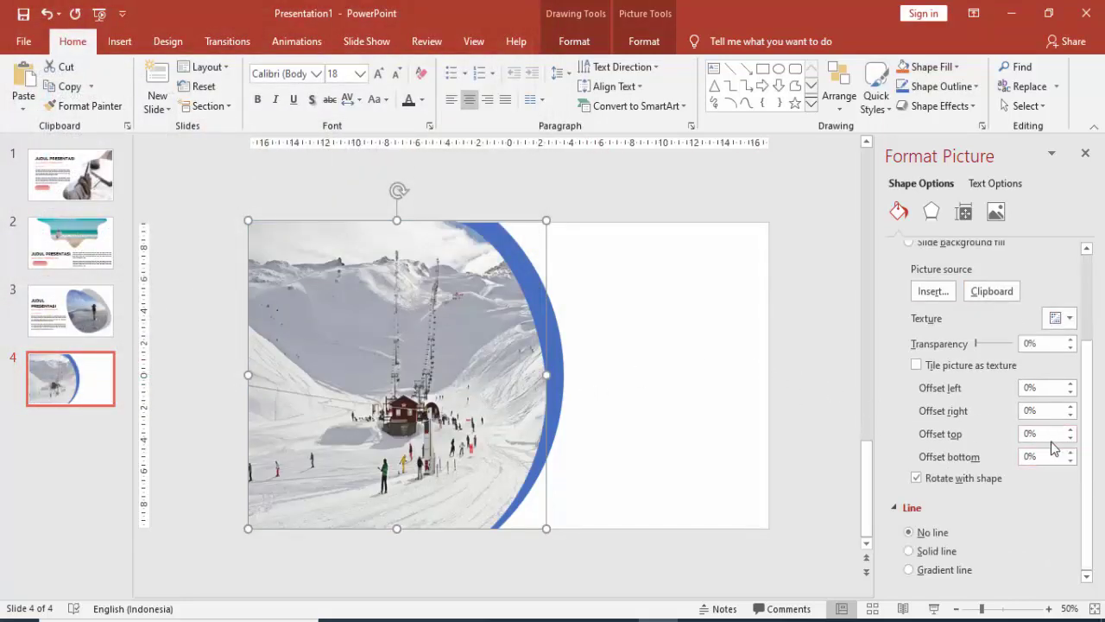
pyautogui.click(1070, 391)
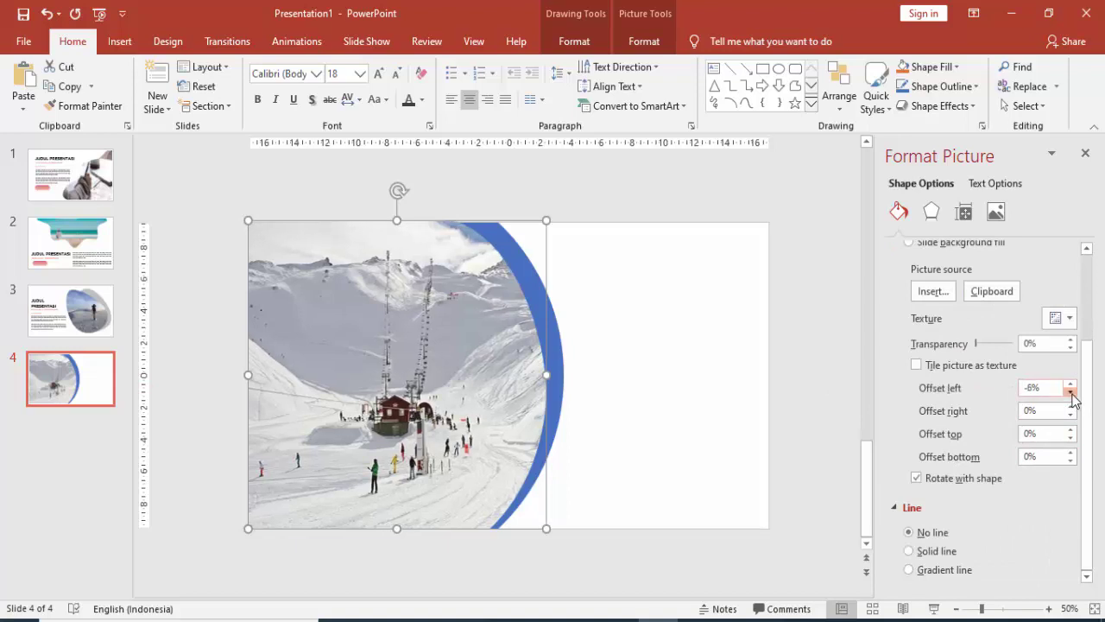
pyautogui.click(1071, 414)
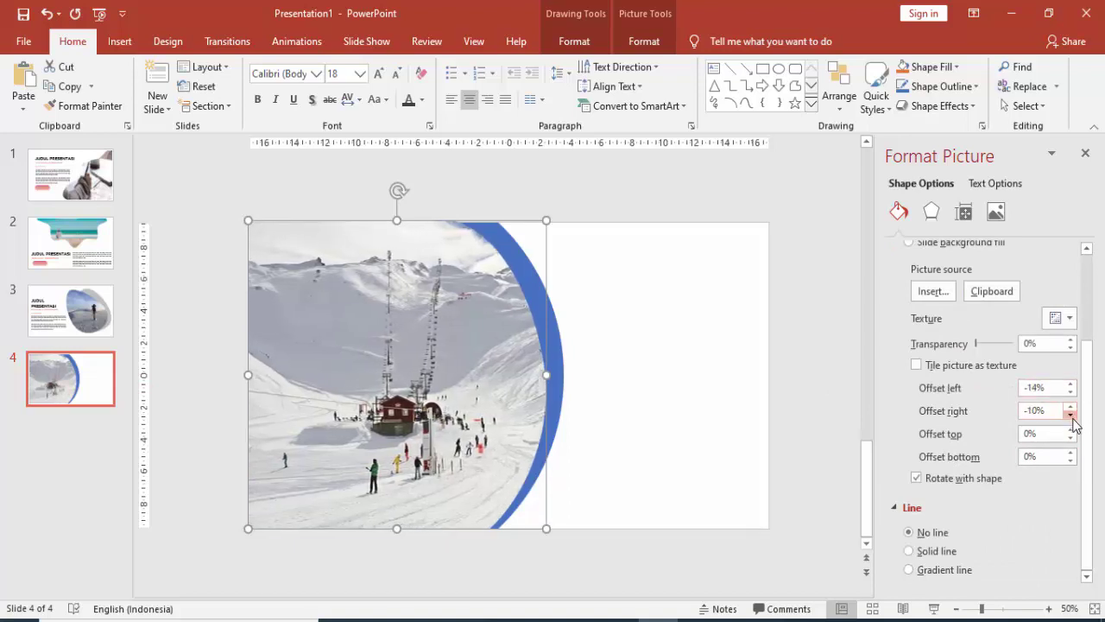
pyautogui.click(1071, 414)
pyautogui.click(1070, 391)
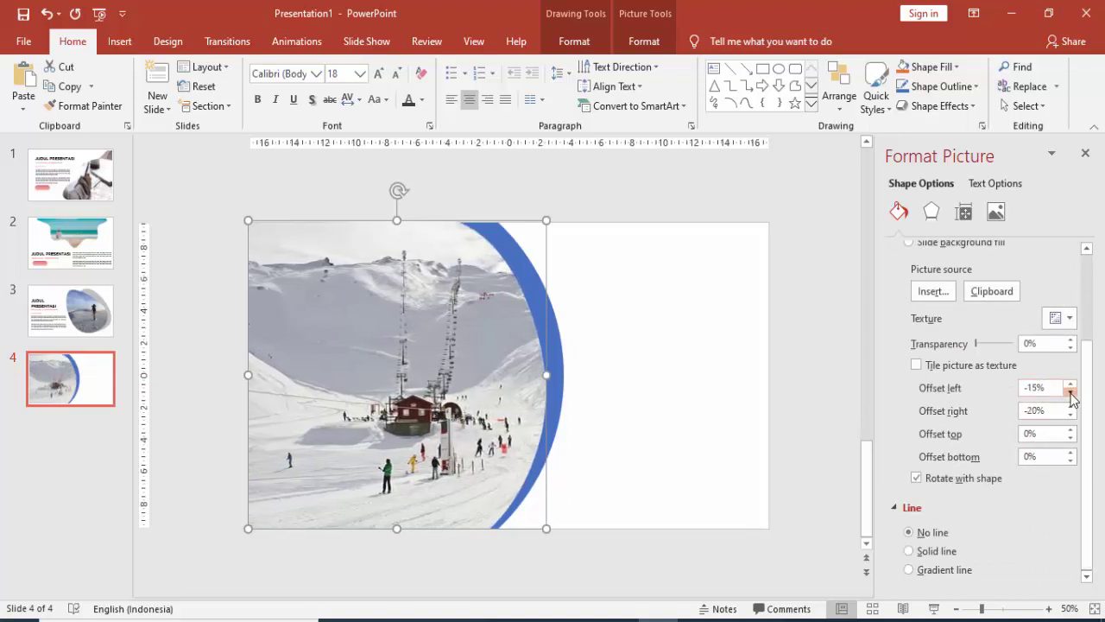
pyautogui.click(682, 393)
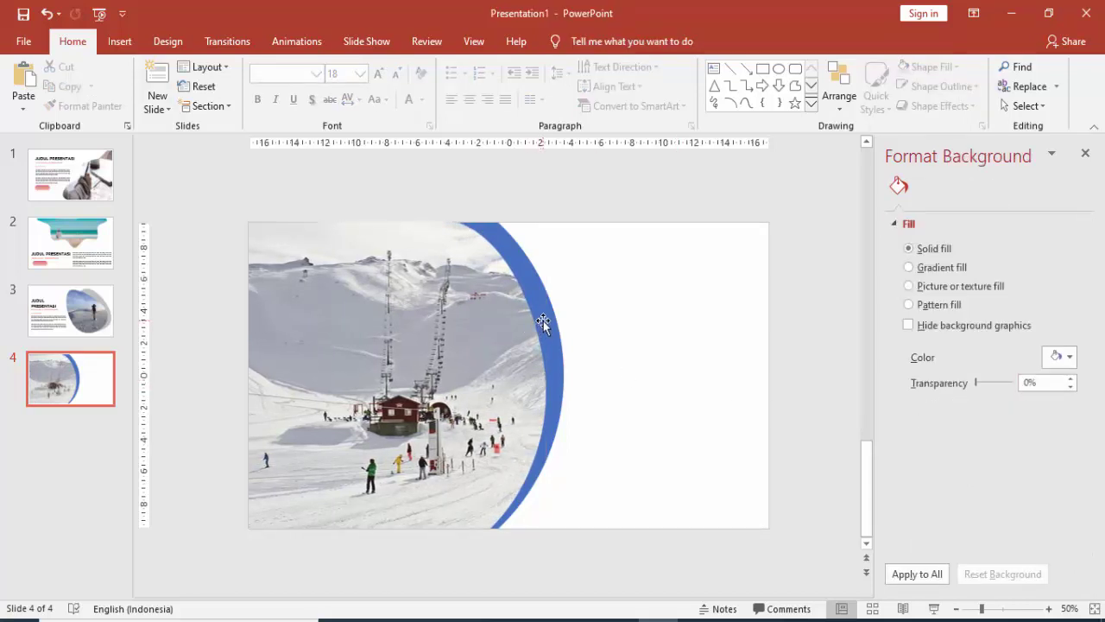
# Recolour the arc beside the photo with the pink swatch from Recent Colors
pyautogui.click(544, 321)
pyautogui.click(1055, 399)
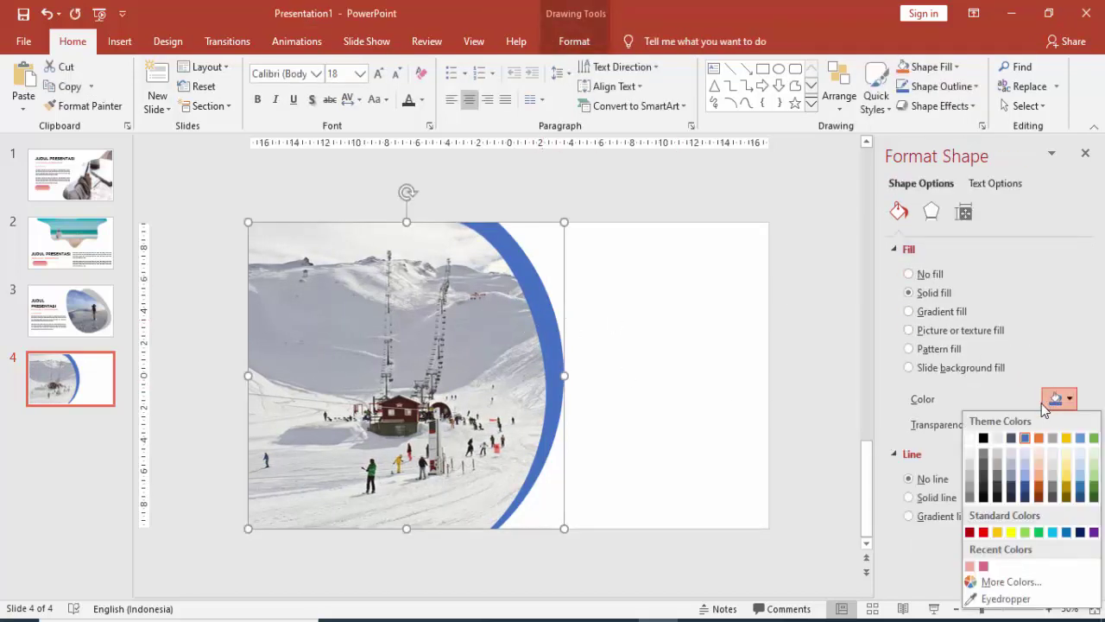
pyautogui.click(984, 467)
pyautogui.click(666, 371)
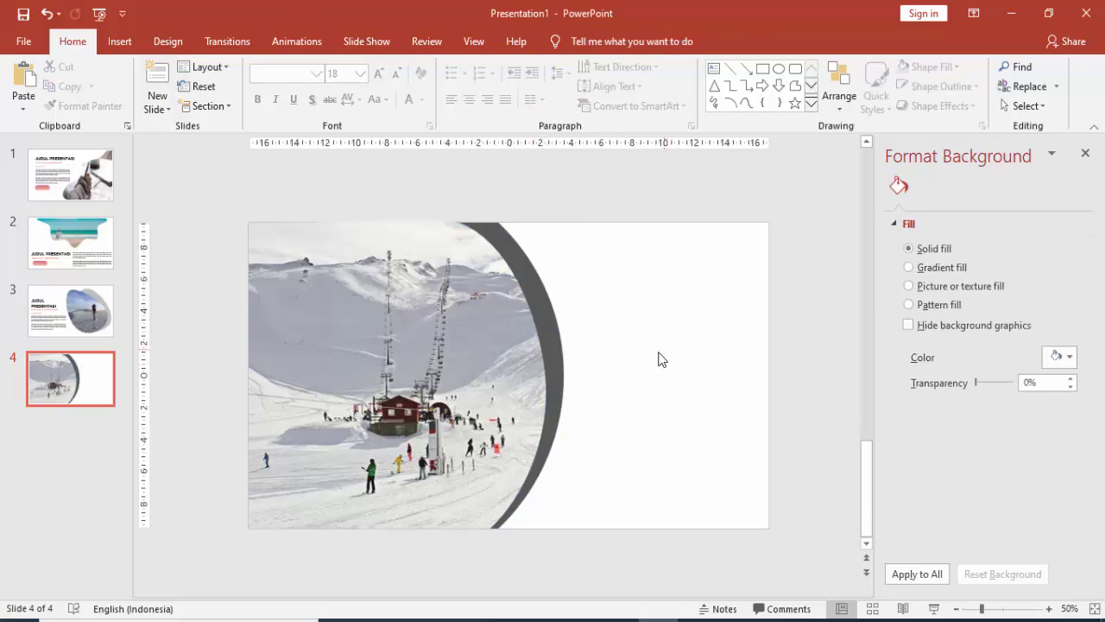
pyautogui.click(550, 328)
pyautogui.click(1059, 399)
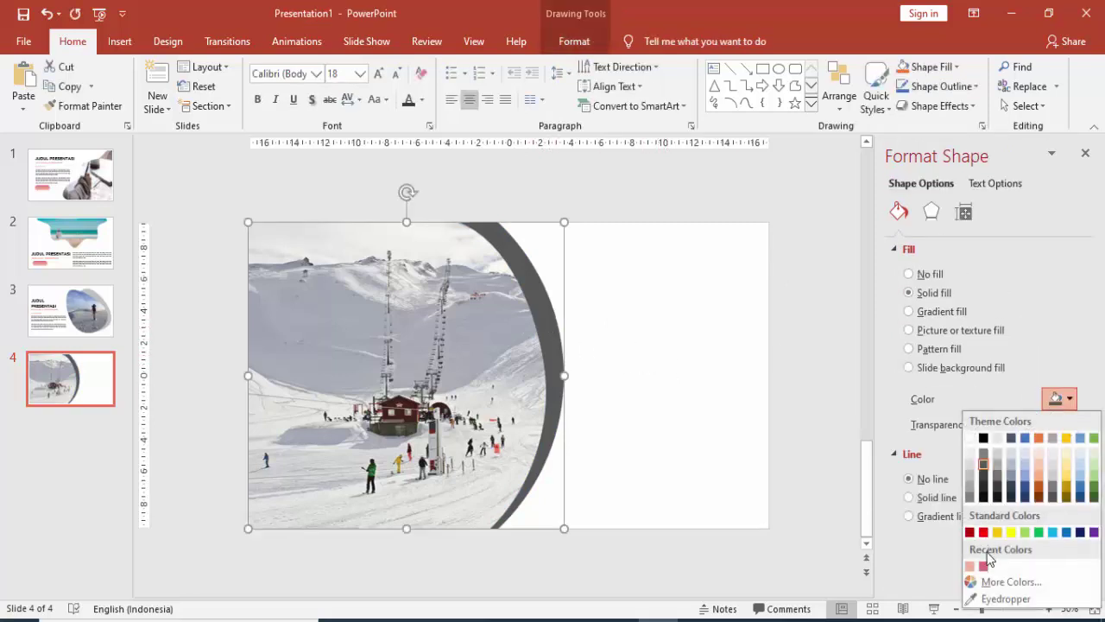
pyautogui.click(969, 566)
pyautogui.click(643, 343)
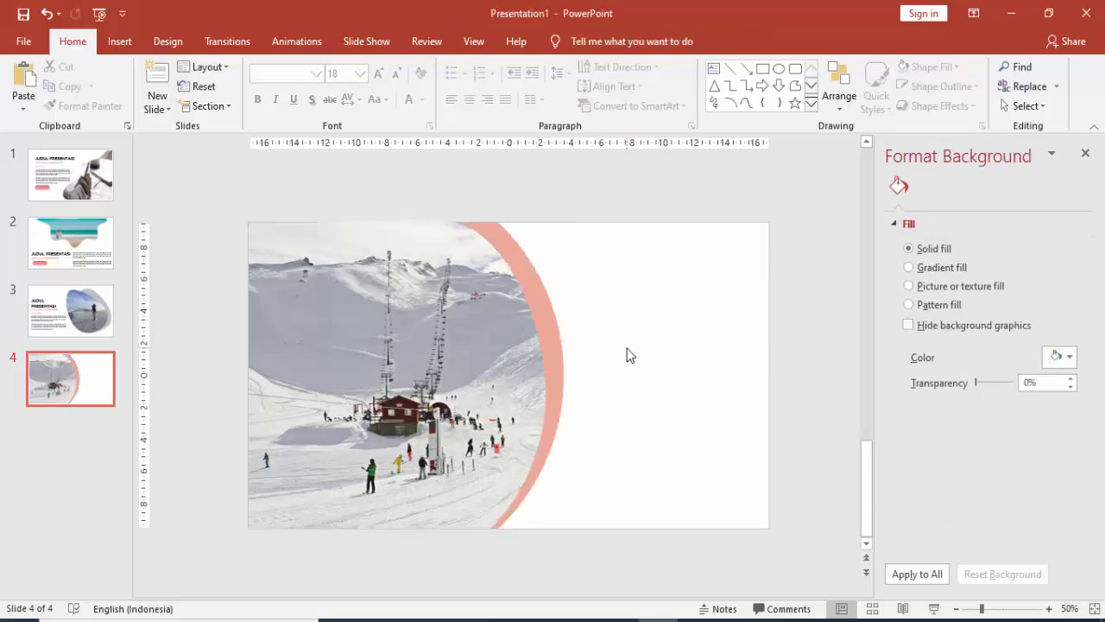
# Paste slide 3's JUDUL PRESENTASI title and subtitle onto slide 4's right half
pyautogui.click(69, 311)
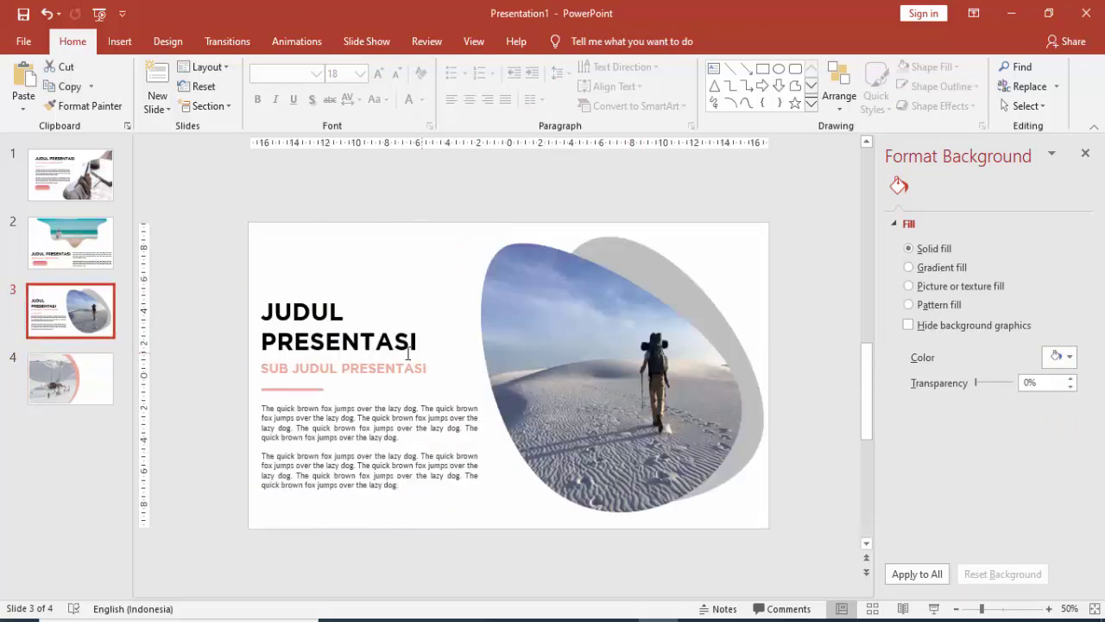
pyautogui.click(329, 313)
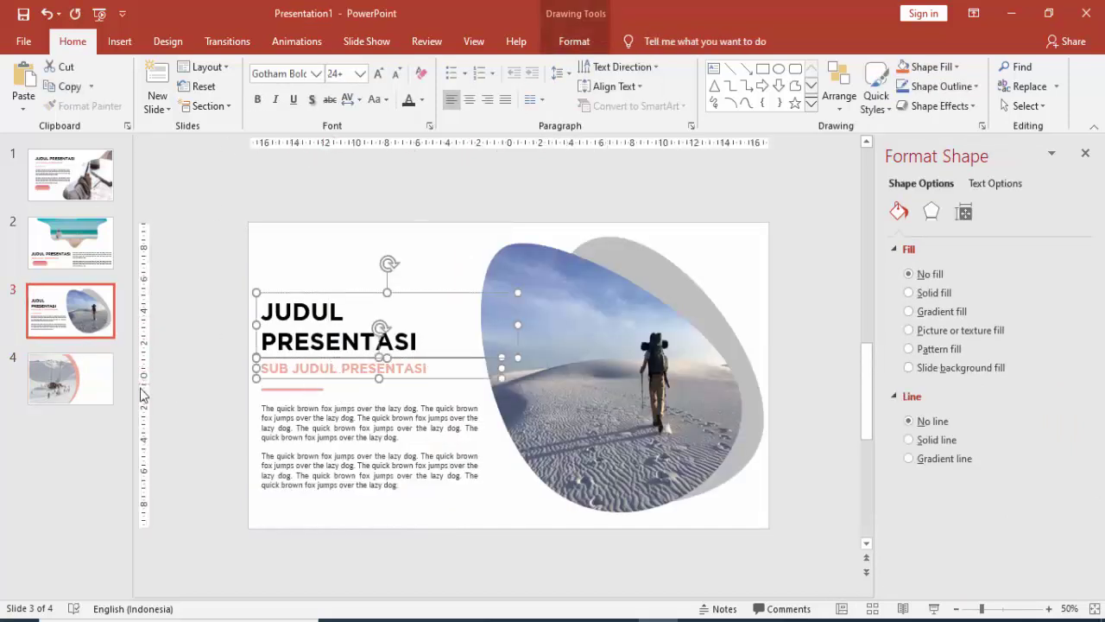
pyautogui.click(109, 368)
pyautogui.hotkey('ctrl', 'v')
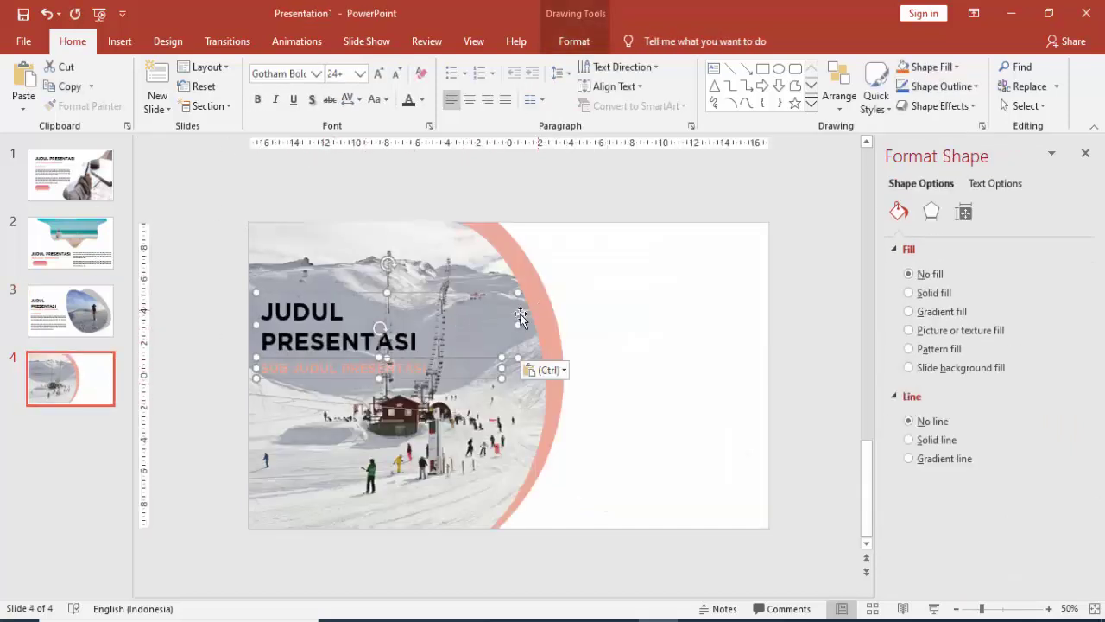
pyautogui.moveTo(649, 275); pyautogui.dragTo(703, 229)
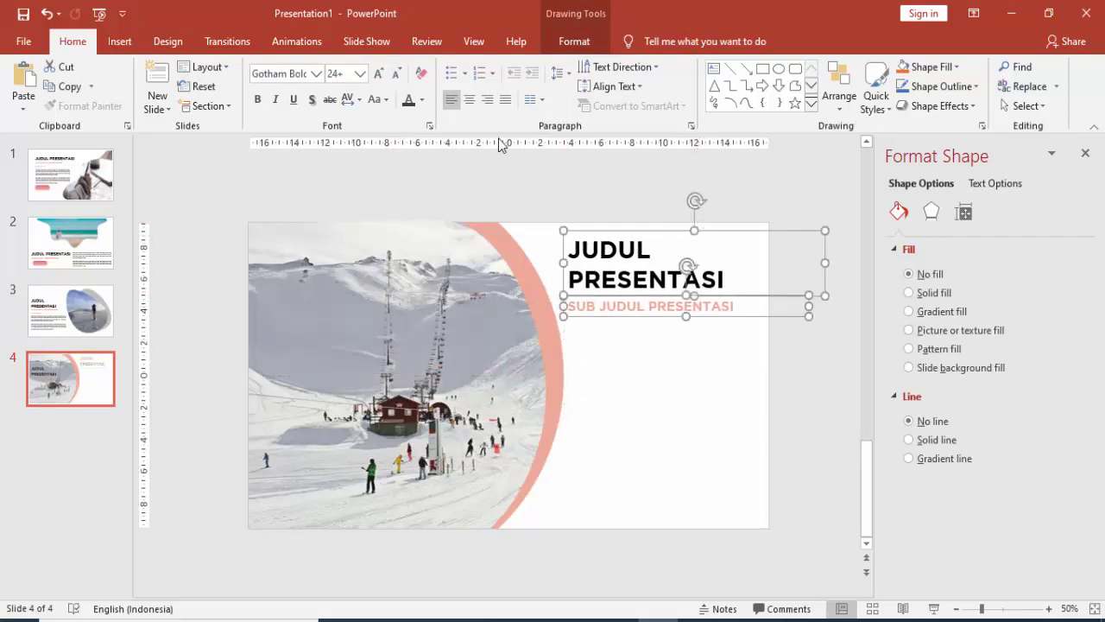
# Right-align the title and subtitle text and align both boxes by their right edges
pyautogui.click(486, 99)
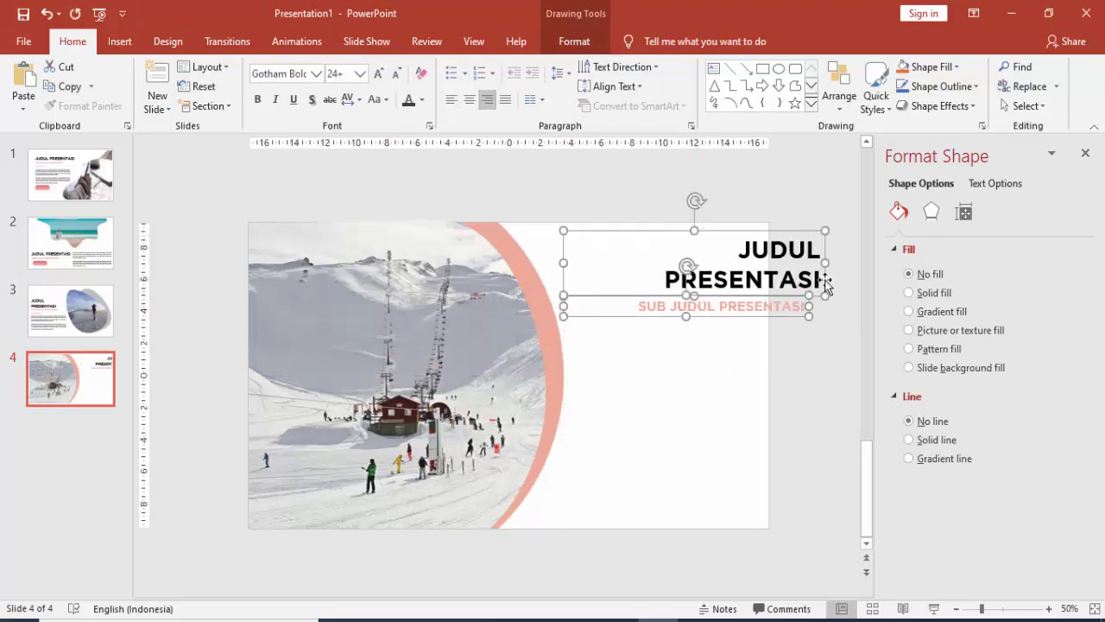
pyautogui.click(574, 41)
pyautogui.click(853, 73)
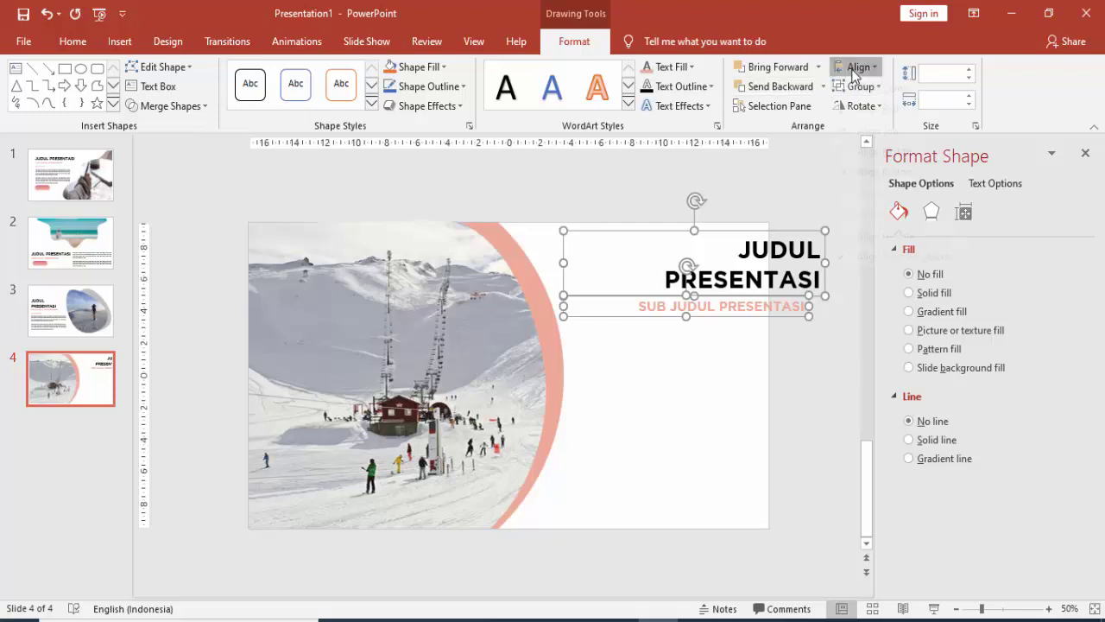
pyautogui.click(866, 128)
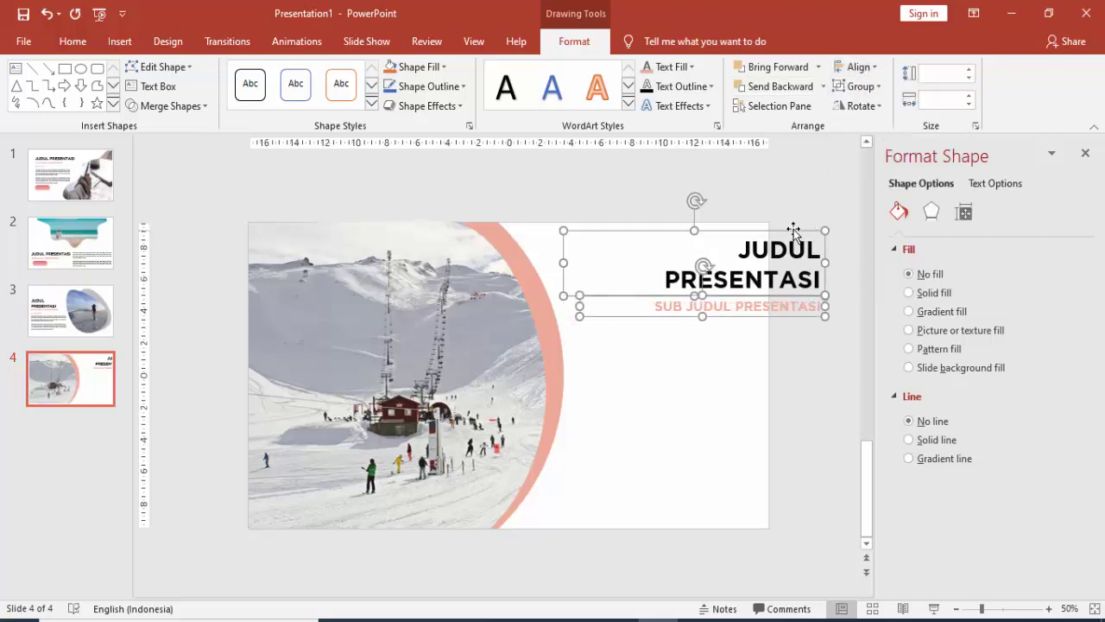
pyautogui.moveTo(793, 231); pyautogui.dragTo(729, 234)
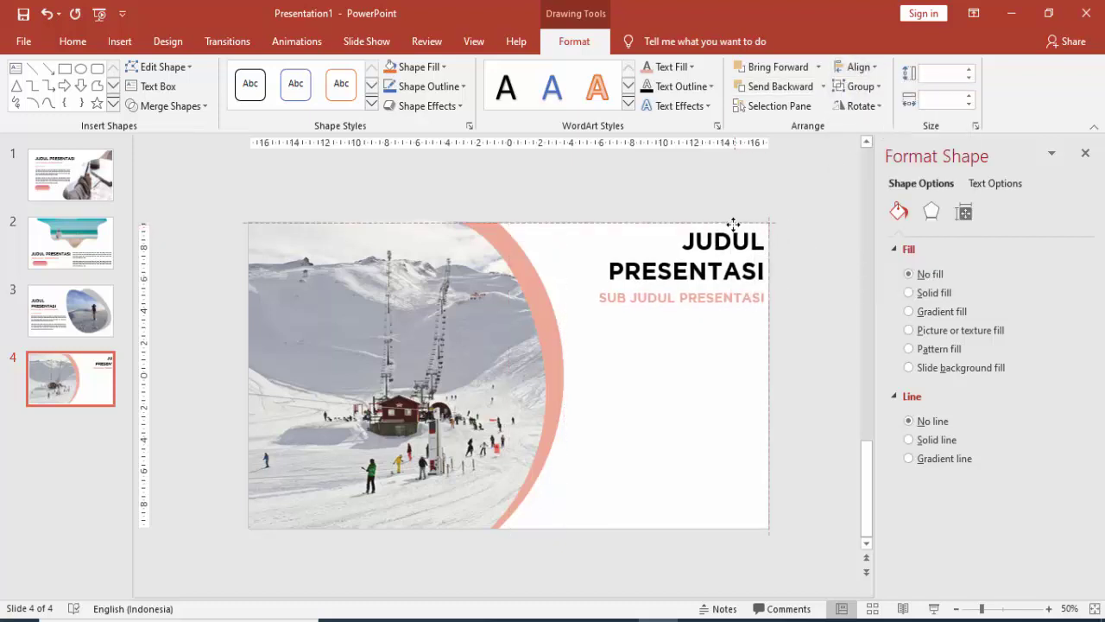
pyautogui.click(814, 291)
# Copy slide 3's short pink line onto slide 4 beneath SUB JUDUL PRESENTASI
pyautogui.click(86, 335)
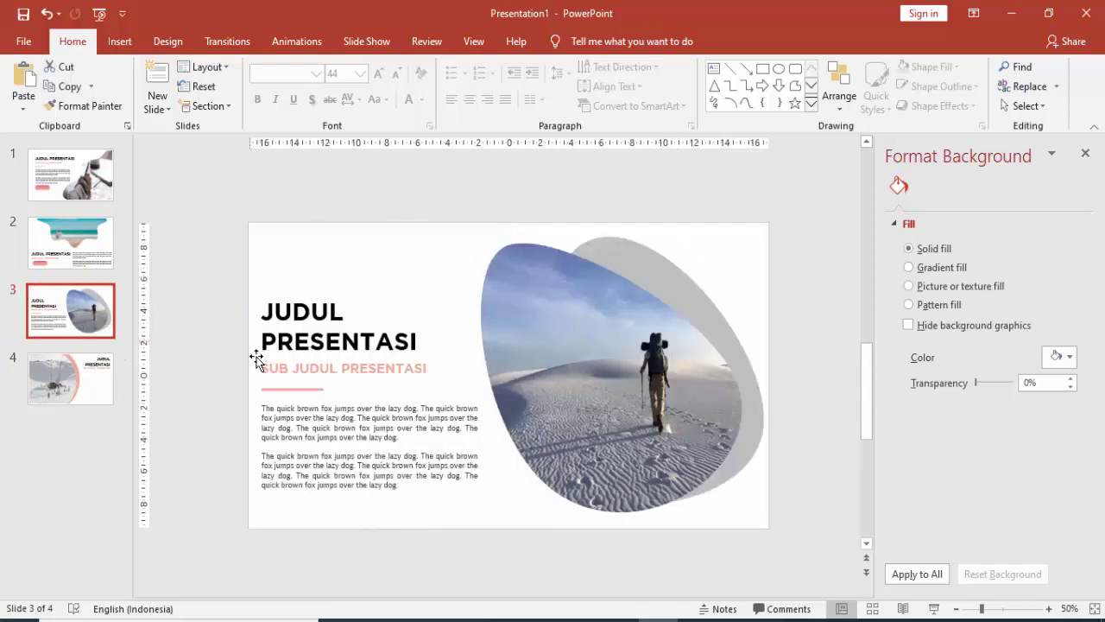
pyautogui.click(284, 388)
pyautogui.hotkey('ctrl', 'c')
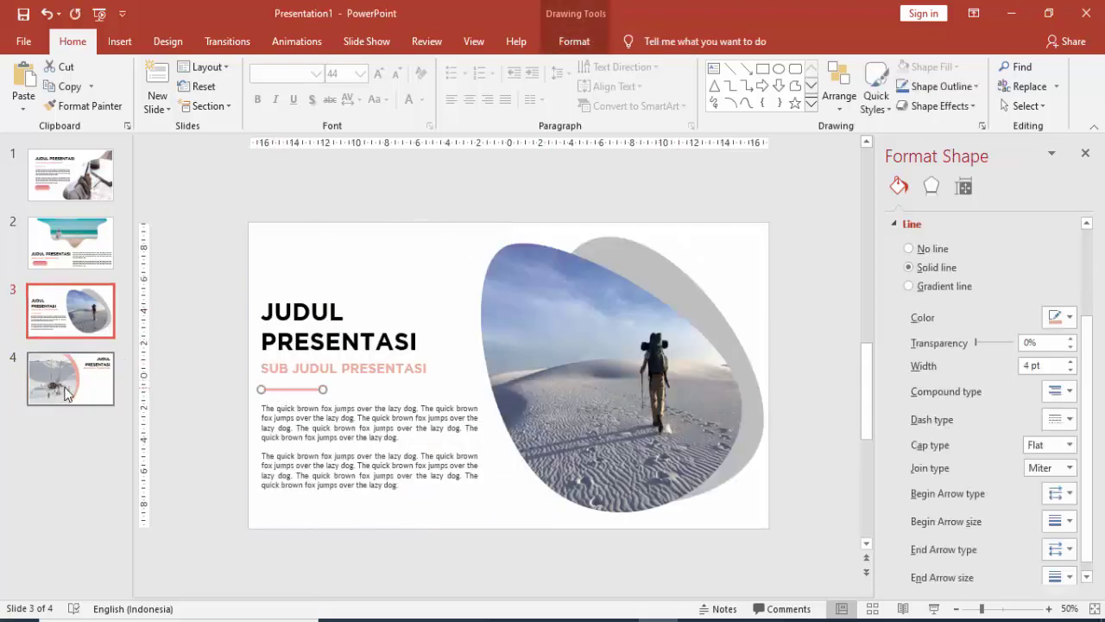
pyautogui.click(60, 380)
pyautogui.hotkey('ctrl', 'v')
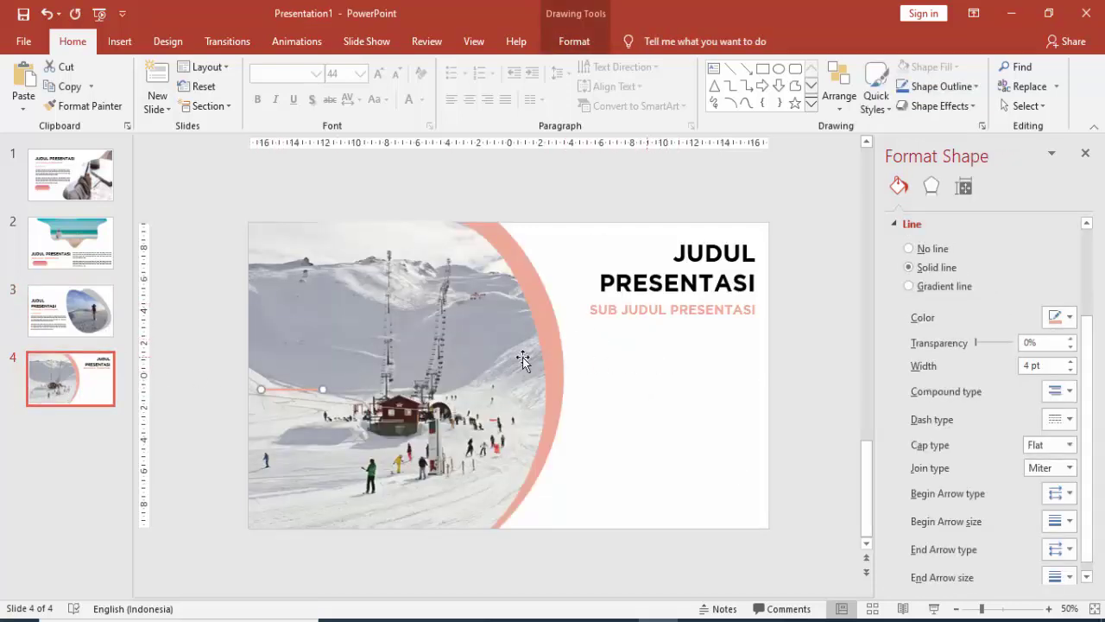
pyautogui.moveTo(299, 391); pyautogui.dragTo(728, 330)
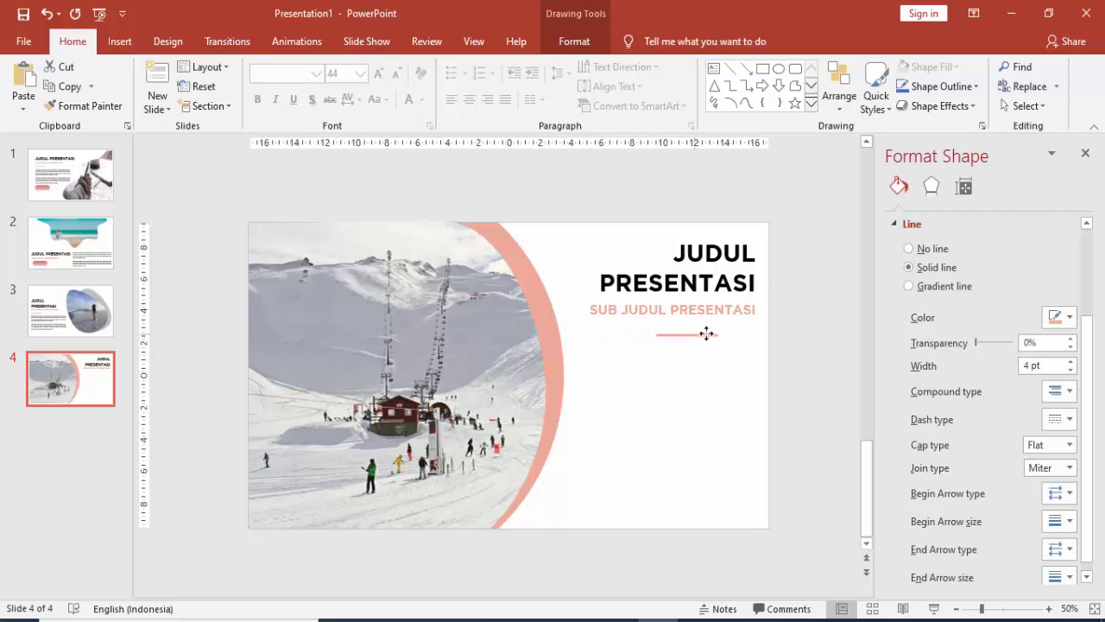
# Paste slide 3's two-paragraph body text under the subtitle and right-align it
pyautogui.click(723, 371)
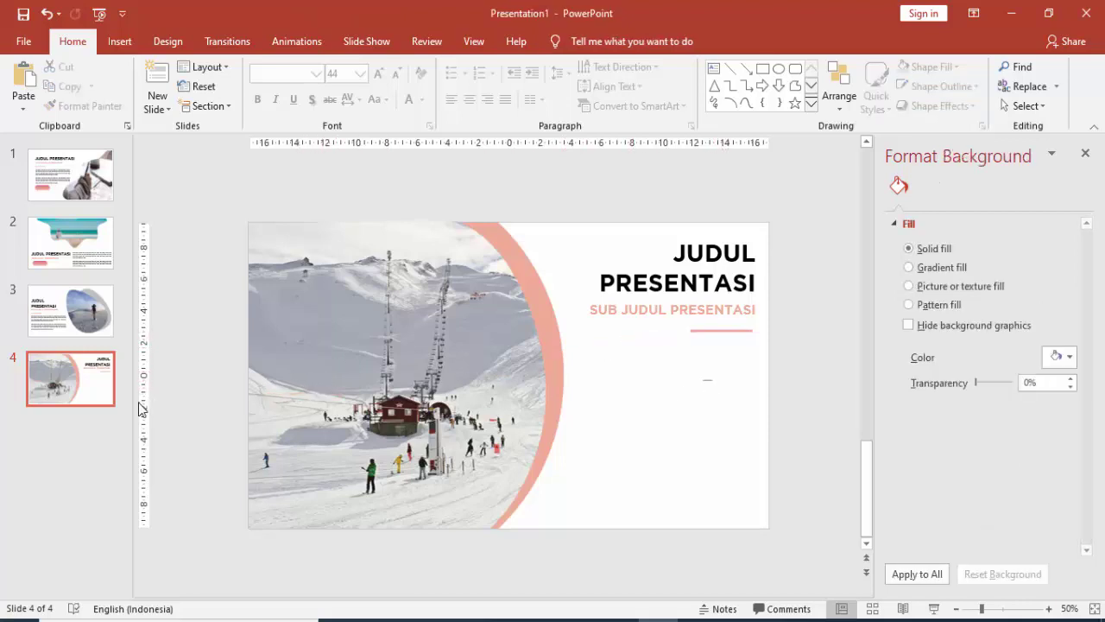
pyautogui.click(69, 311)
pyautogui.click(357, 404)
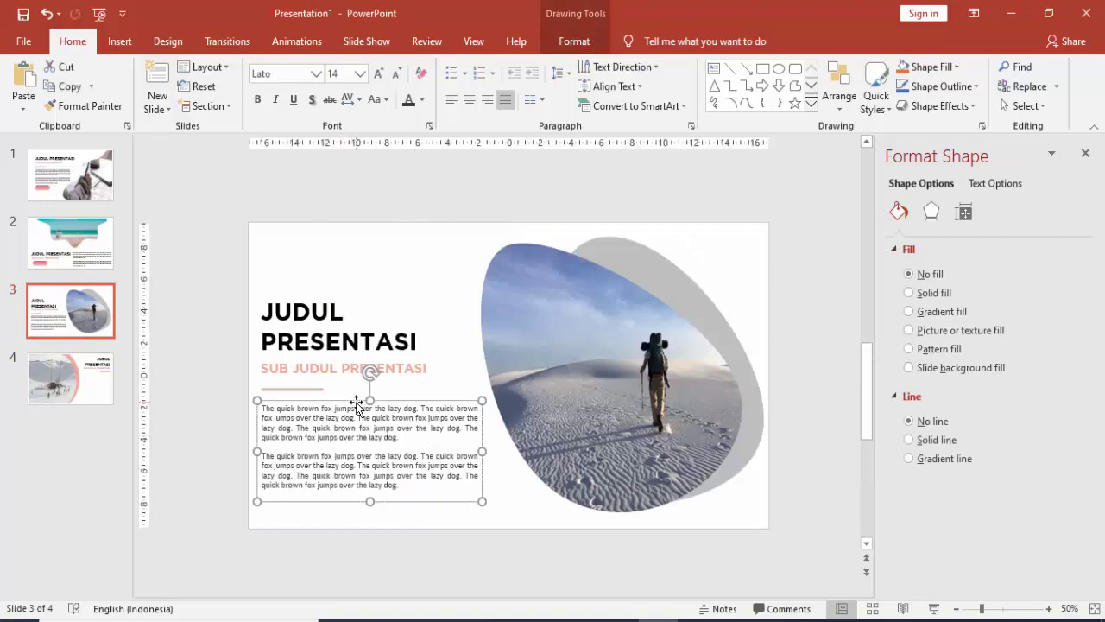
pyautogui.click(82, 384)
pyautogui.hotkey('ctrl', 'v')
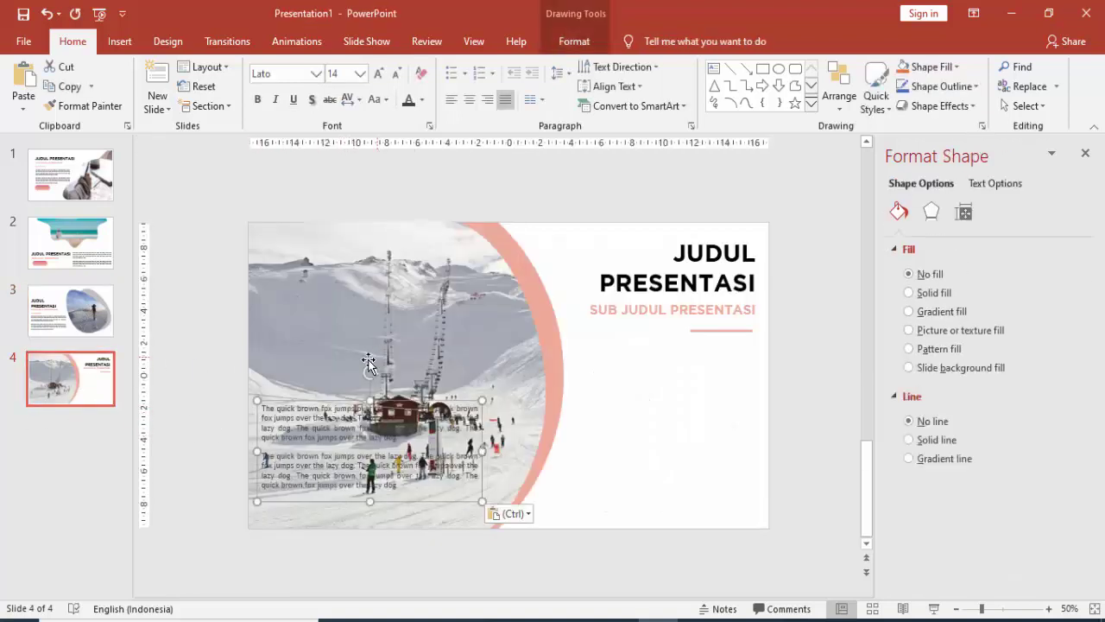
pyautogui.moveTo(326, 408); pyautogui.dragTo(605, 371)
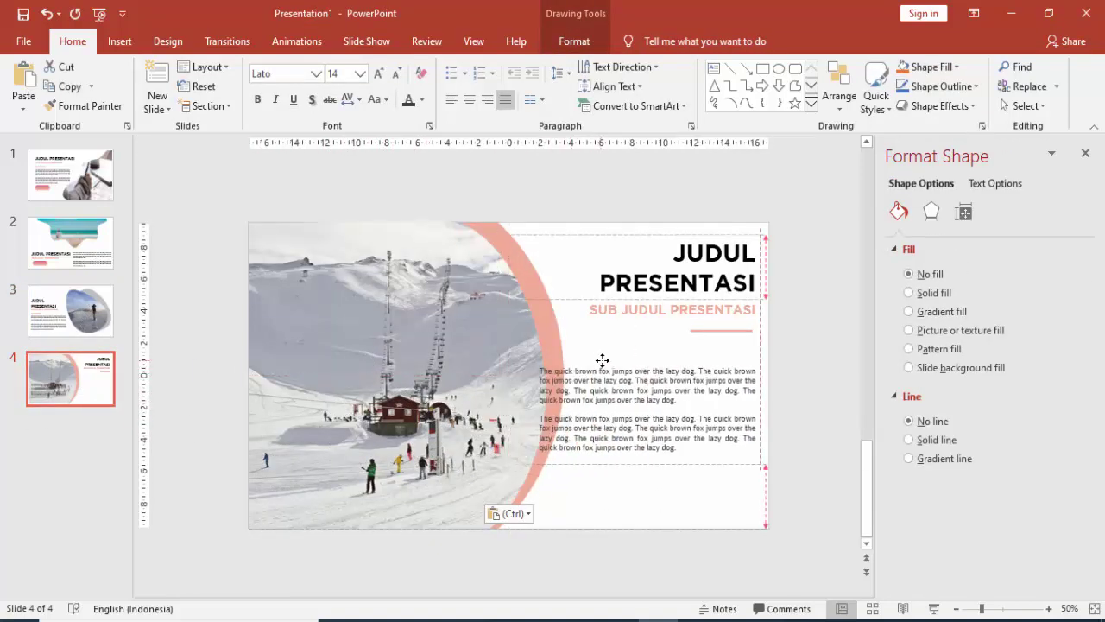
pyautogui.click(487, 99)
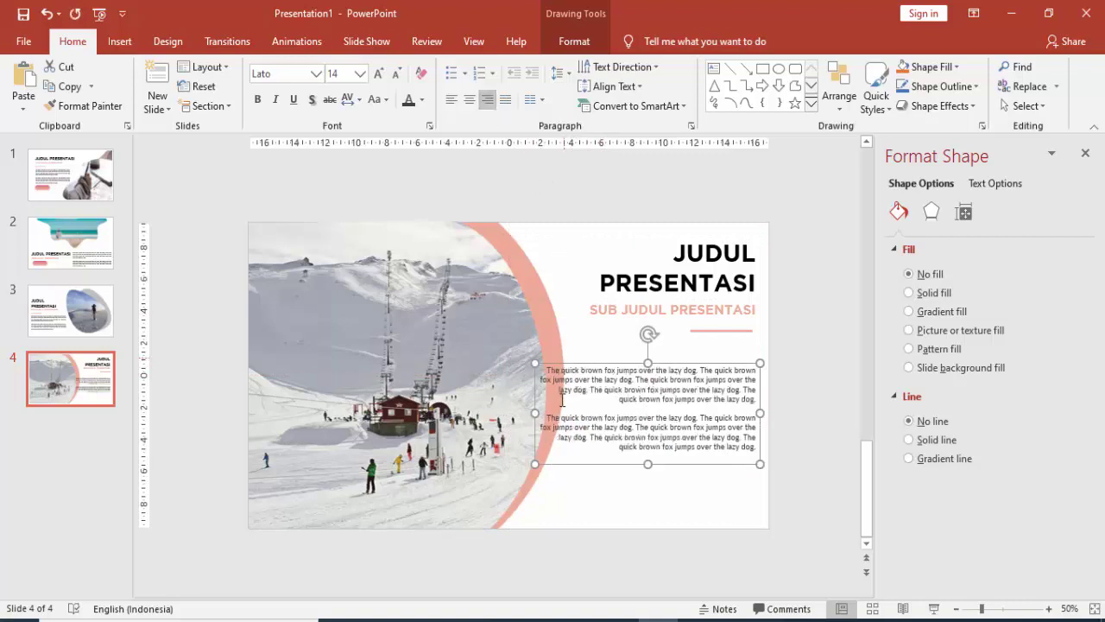
# Narrow the body text box from the left and nudge it slightly lower
pyautogui.moveTo(535, 414); pyautogui.dragTo(570, 406)
pyautogui.click(787, 390)
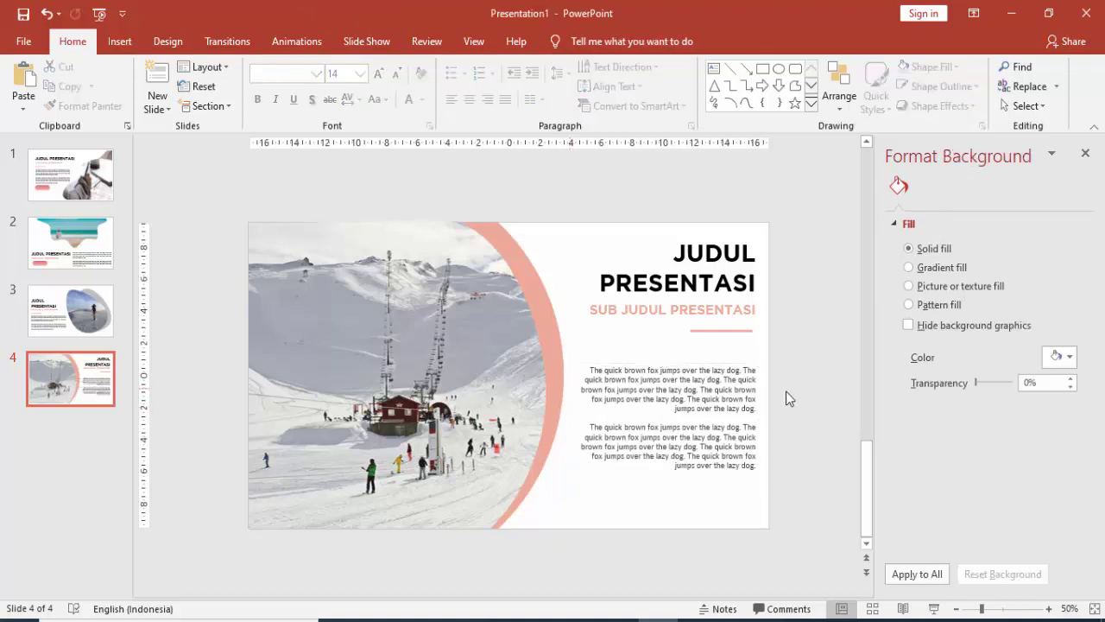
pyautogui.click(748, 416)
pyautogui.moveTo(716, 491); pyautogui.dragTo(716, 503)
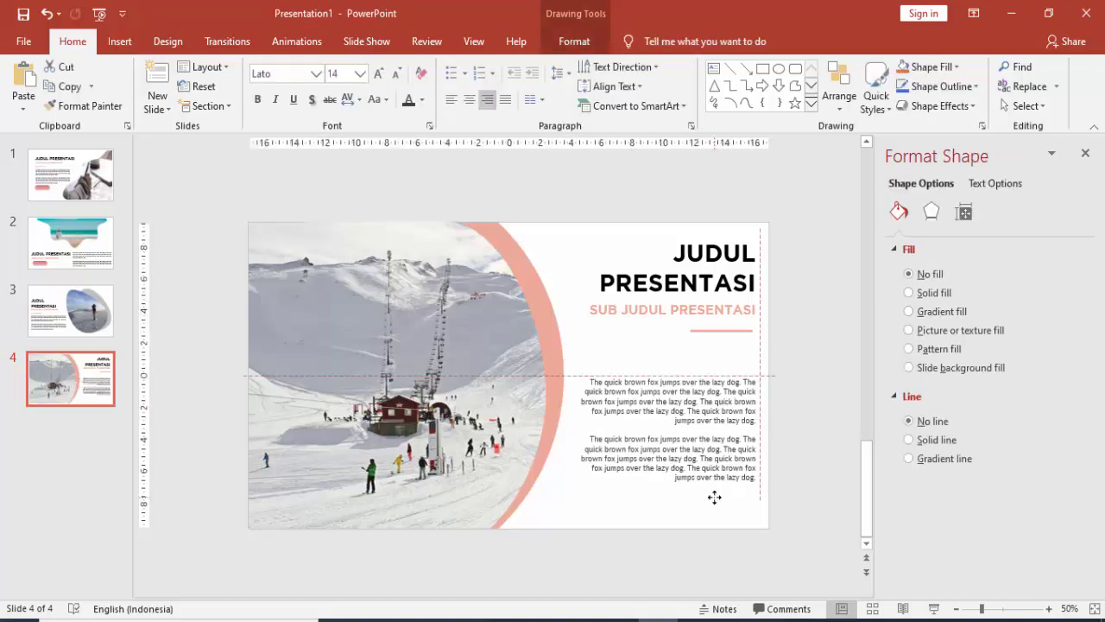
pyautogui.click(791, 421)
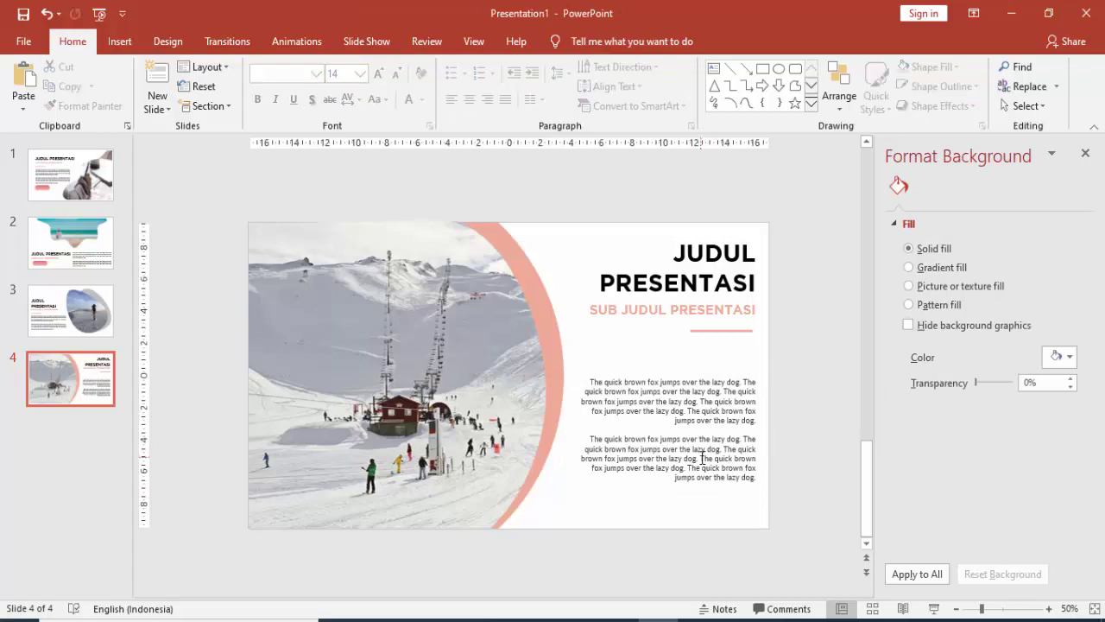
# Preview slide 4 full-screen, then exit and jump back to slide 1
pyautogui.click(933, 609)
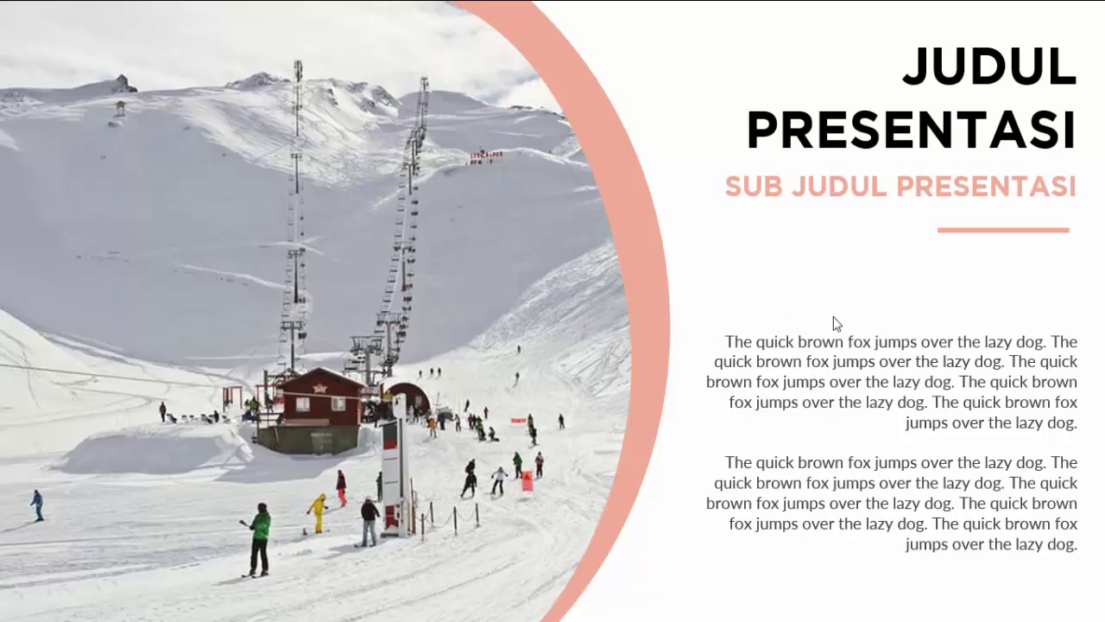
pyautogui.press('Escape')
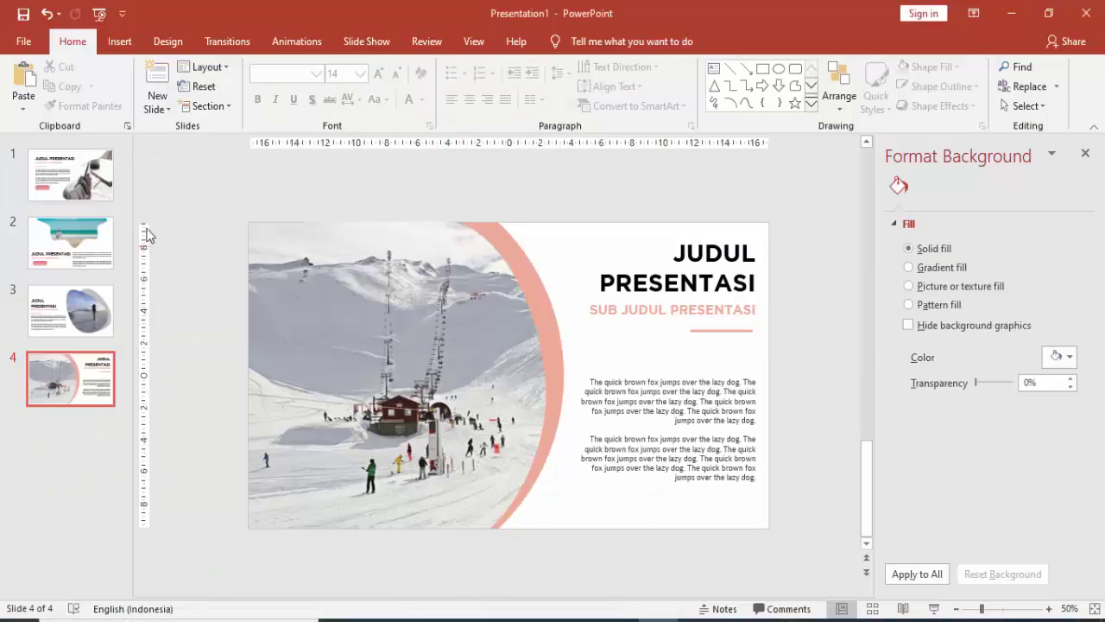
pyautogui.press('Home')
# Close the Format Background pane and open the Animation Pane
pyautogui.click(424, 192)
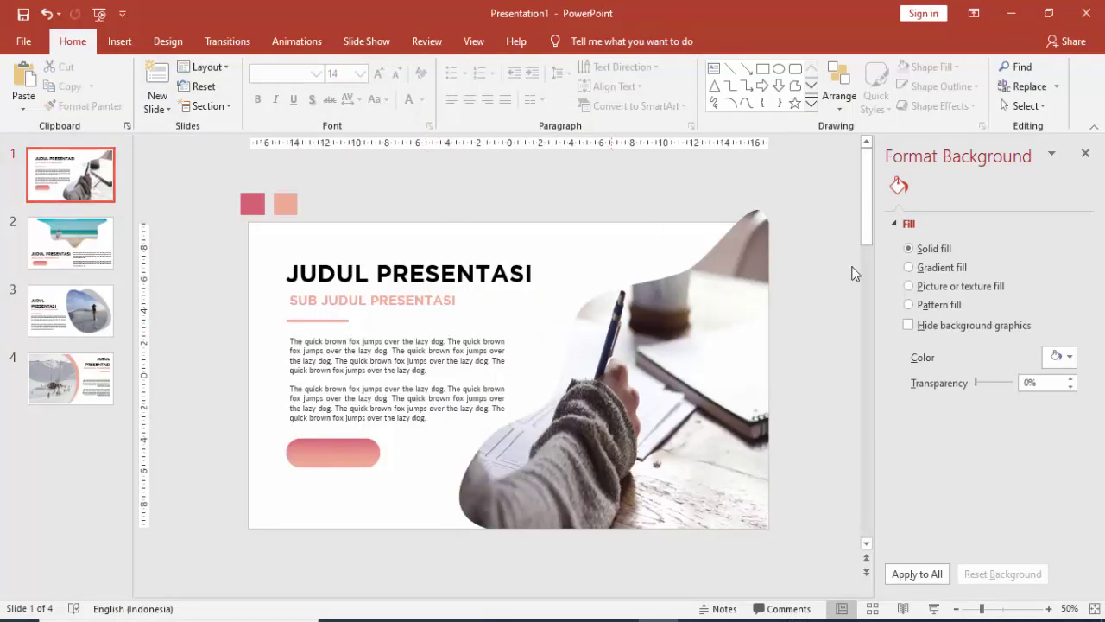
pyautogui.click(1085, 154)
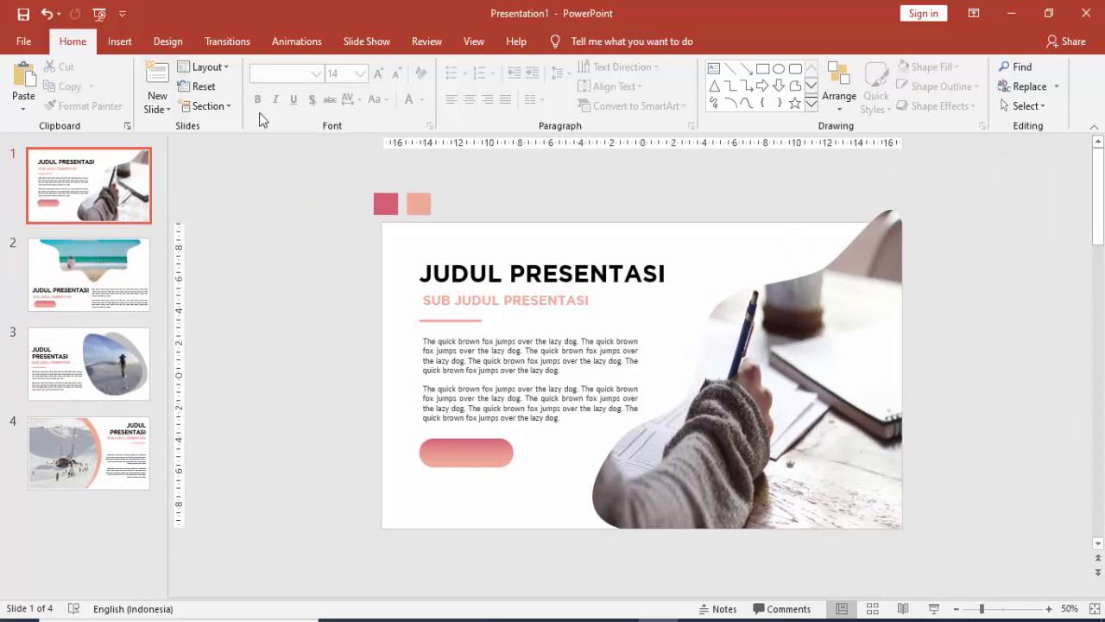
pyautogui.click(291, 44)
pyautogui.click(740, 69)
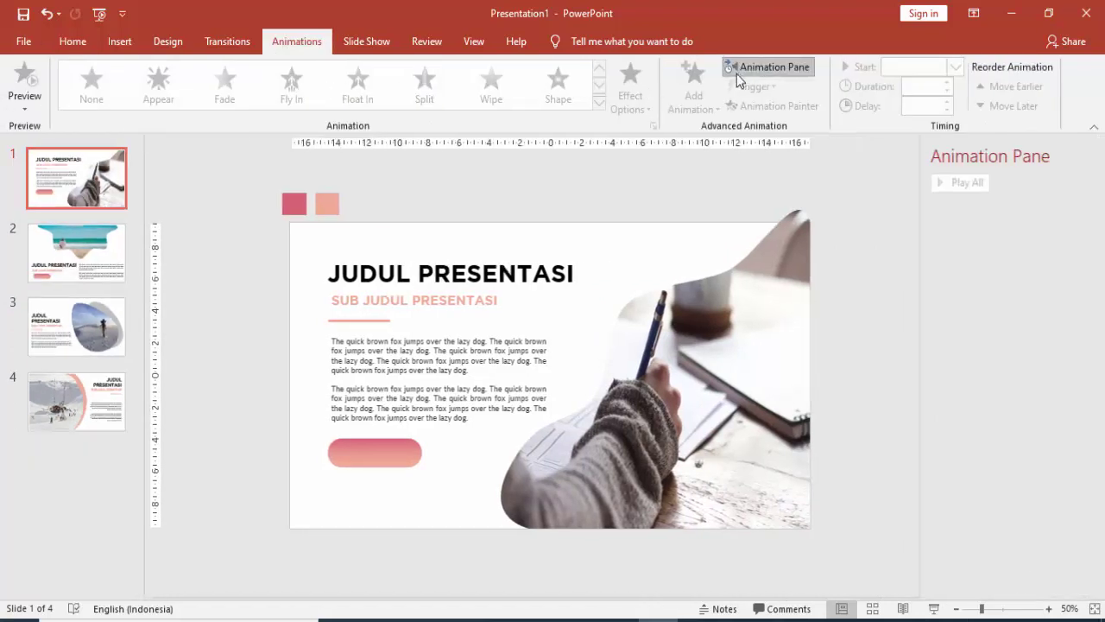
# Give the JUDUL PRESENTASI title a Fly In entrance from the left
pyautogui.click(497, 278)
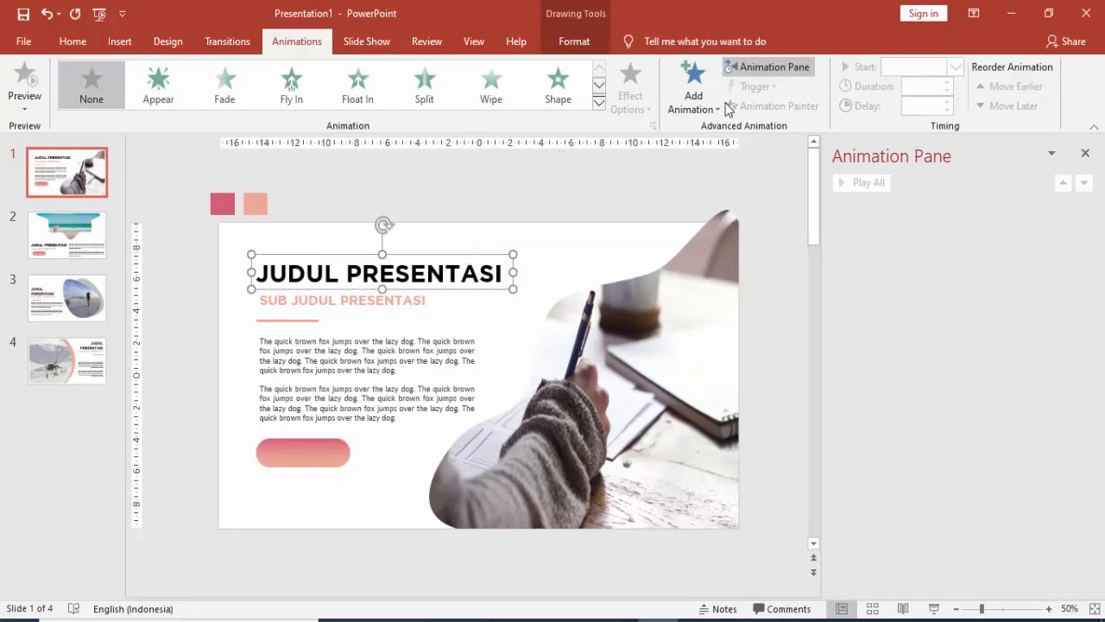
pyautogui.click(695, 97)
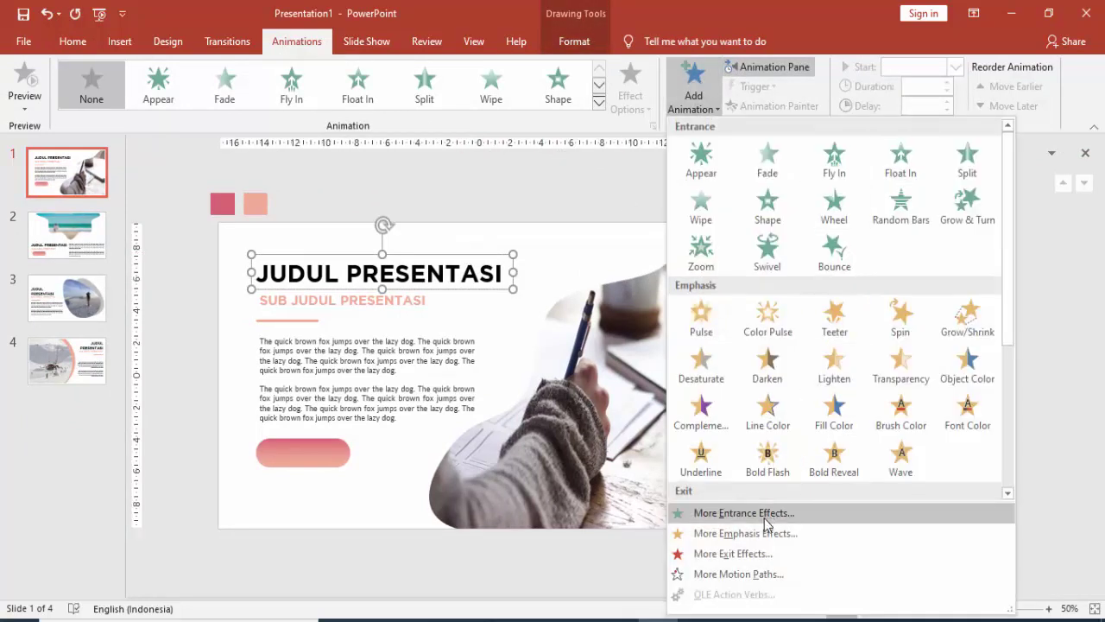
pyautogui.click(832, 164)
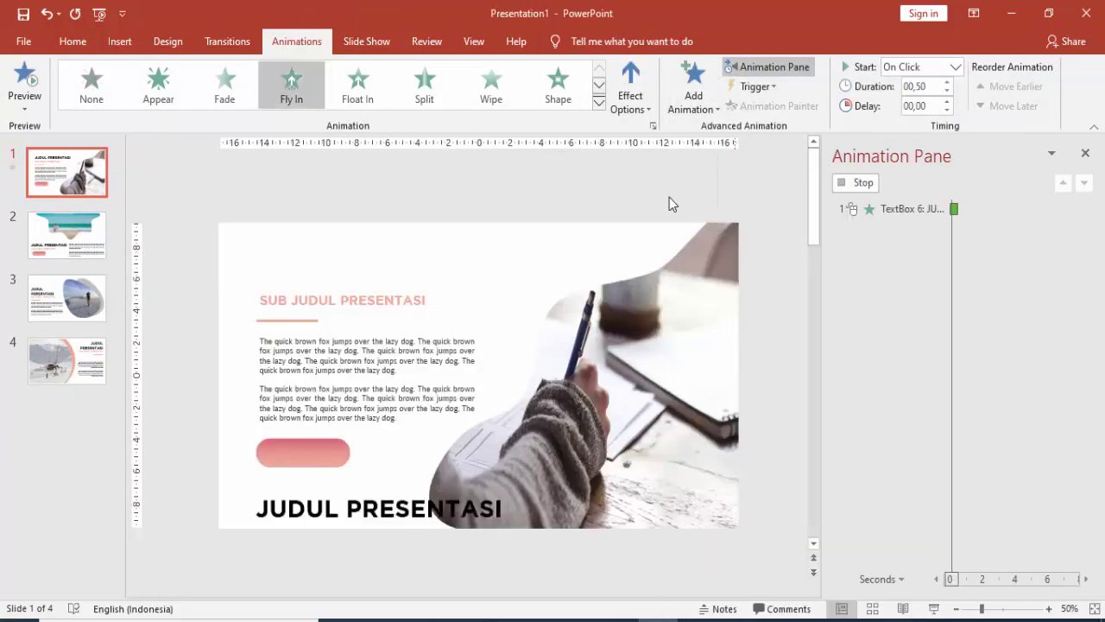
pyautogui.click(654, 94)
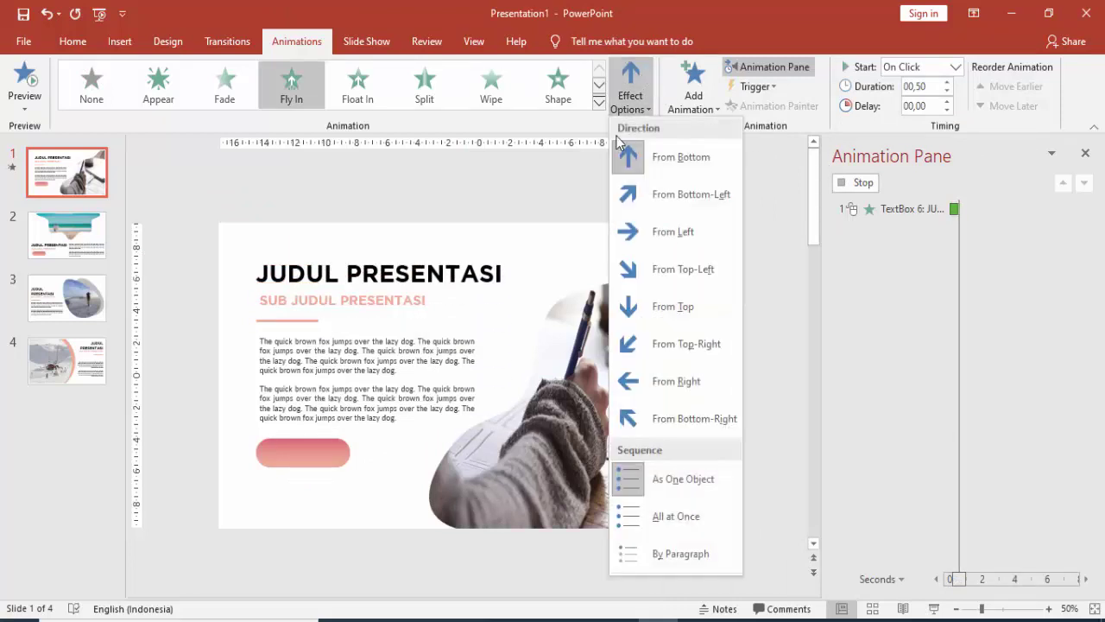
pyautogui.click(638, 245)
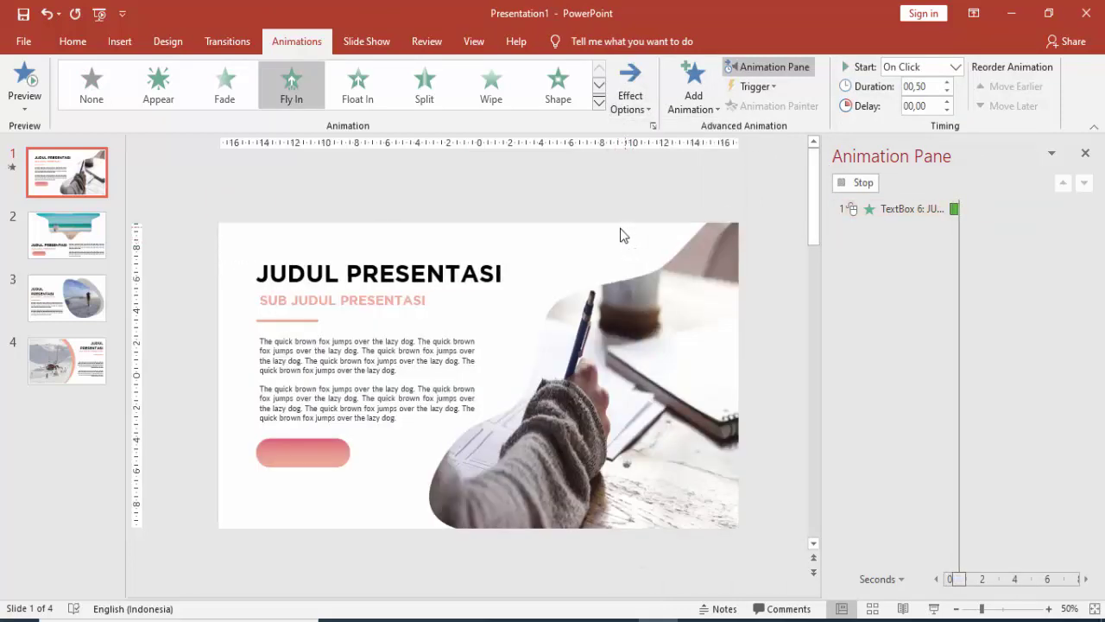
# Make the title's Fly In animate by letter with 50% letter delay and a 0,19 sec smooth end
pyautogui.rightClick(967, 212)
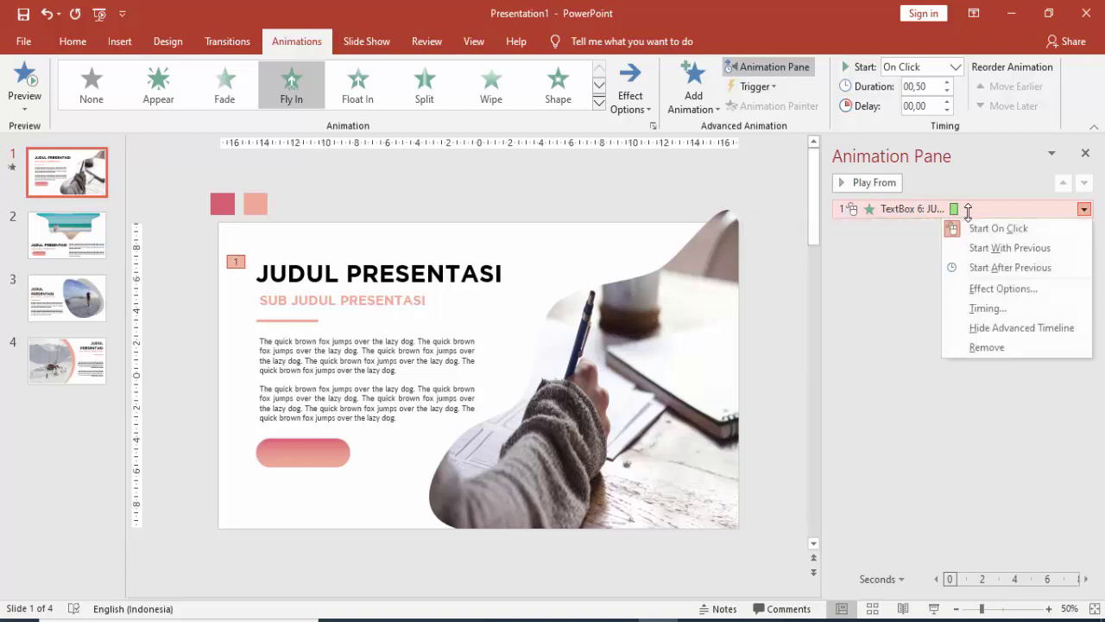
pyautogui.click(970, 290)
pyautogui.moveTo(577, 177); pyautogui.dragTo(803, 210)
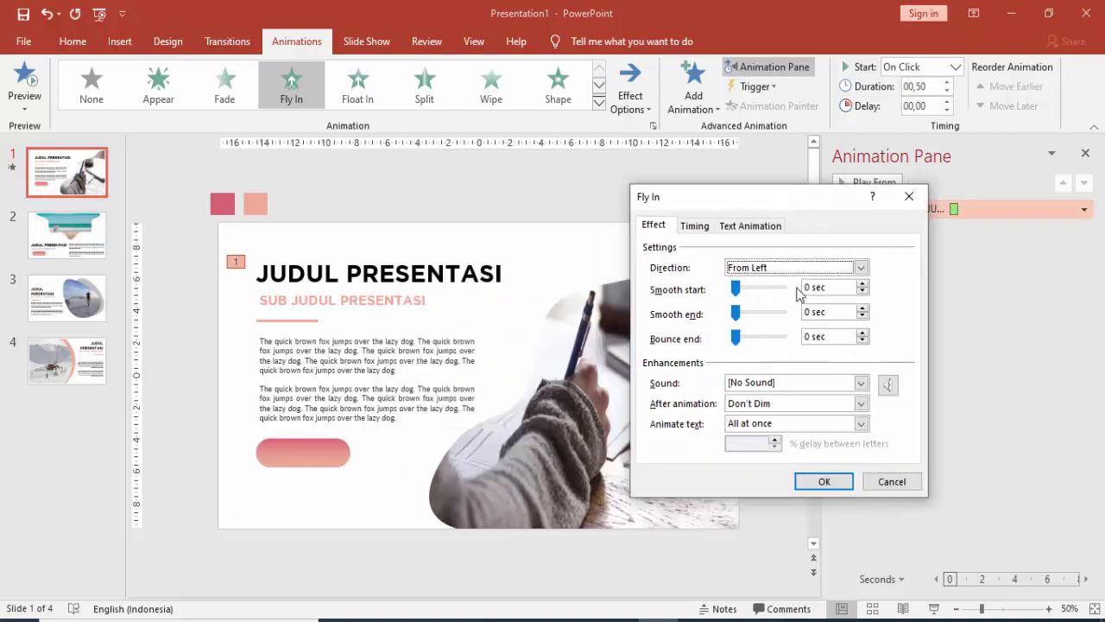
pyautogui.click(861, 423)
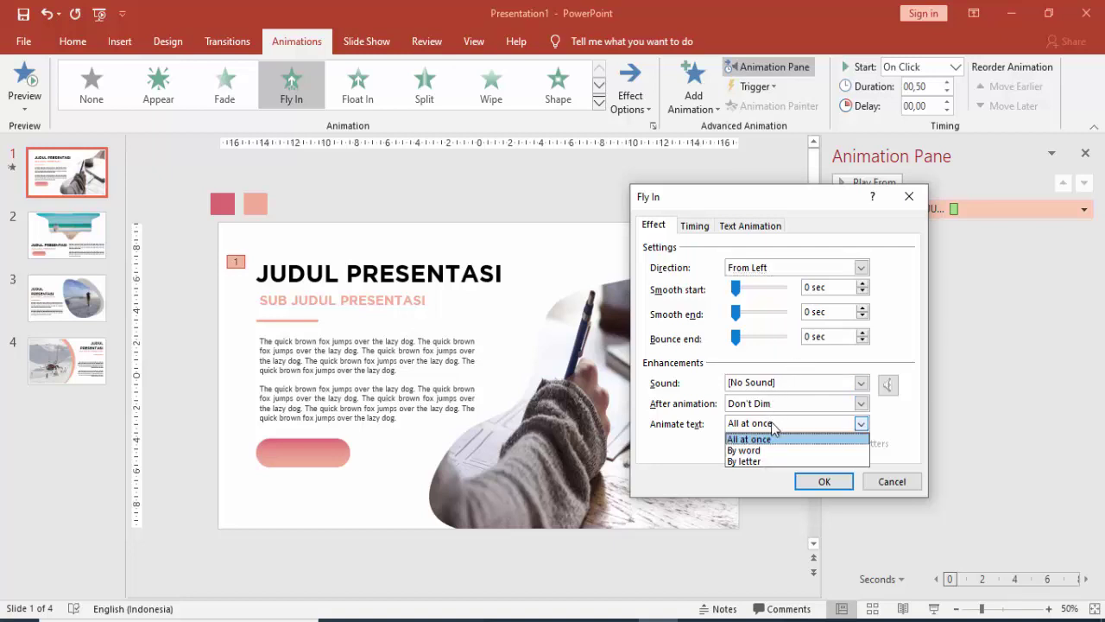
pyautogui.click(749, 459)
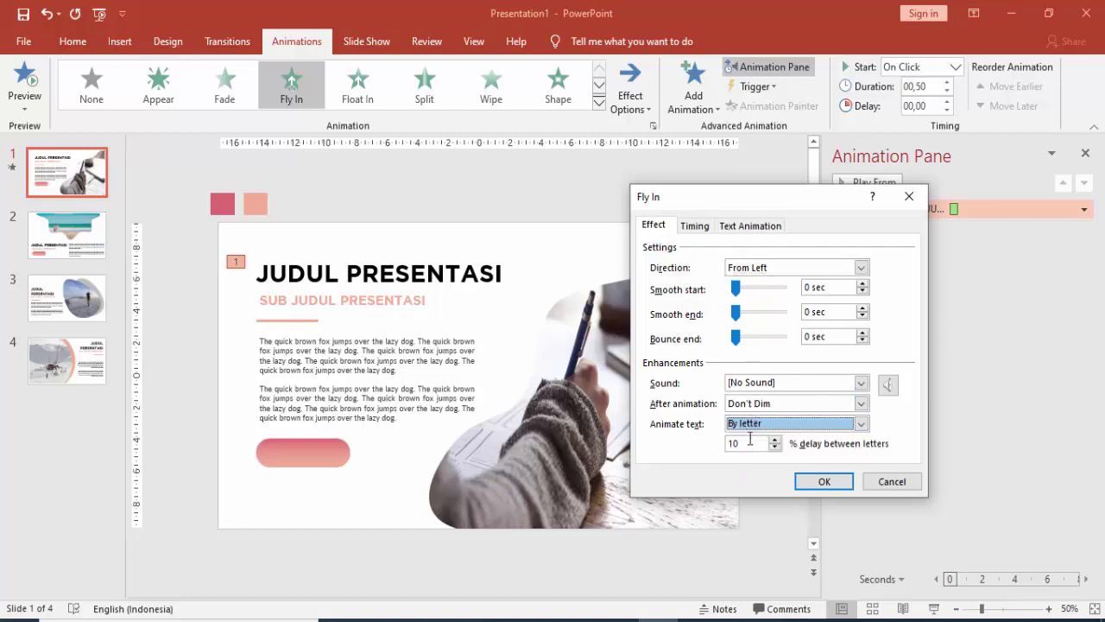
pyautogui.press('Tab')
pyautogui.write('50')
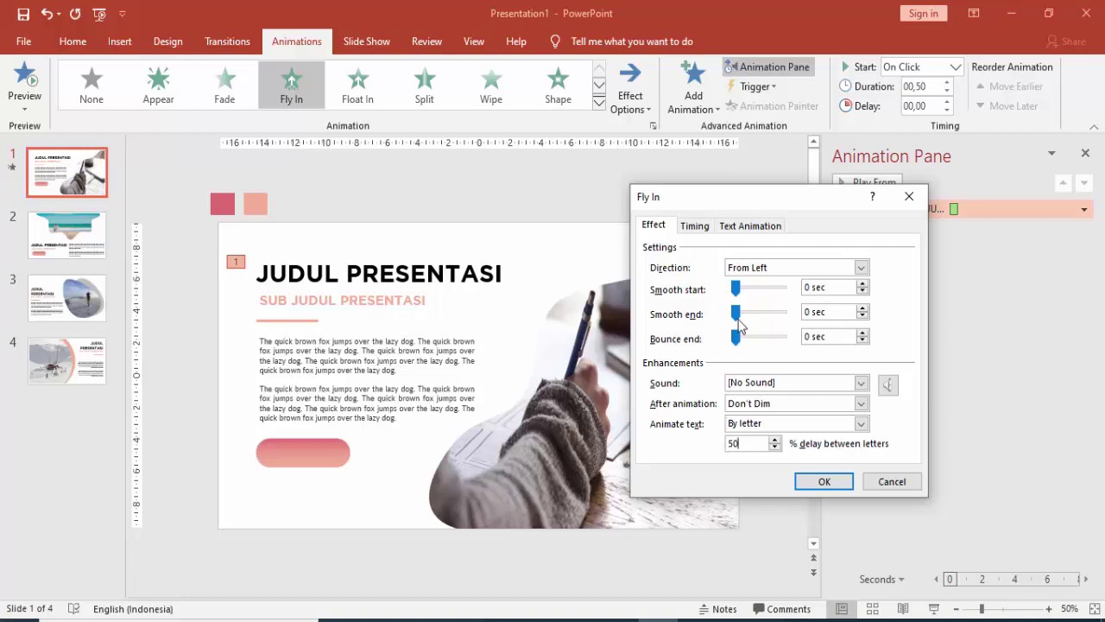
pyautogui.moveTo(738, 318); pyautogui.dragTo(756, 318)
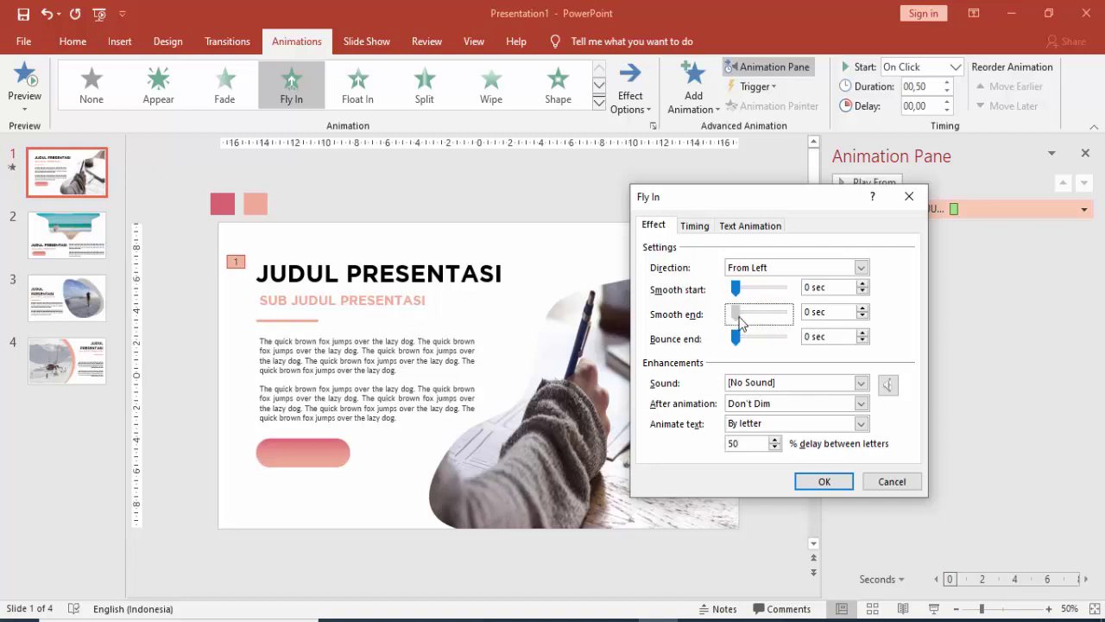
pyautogui.click(820, 481)
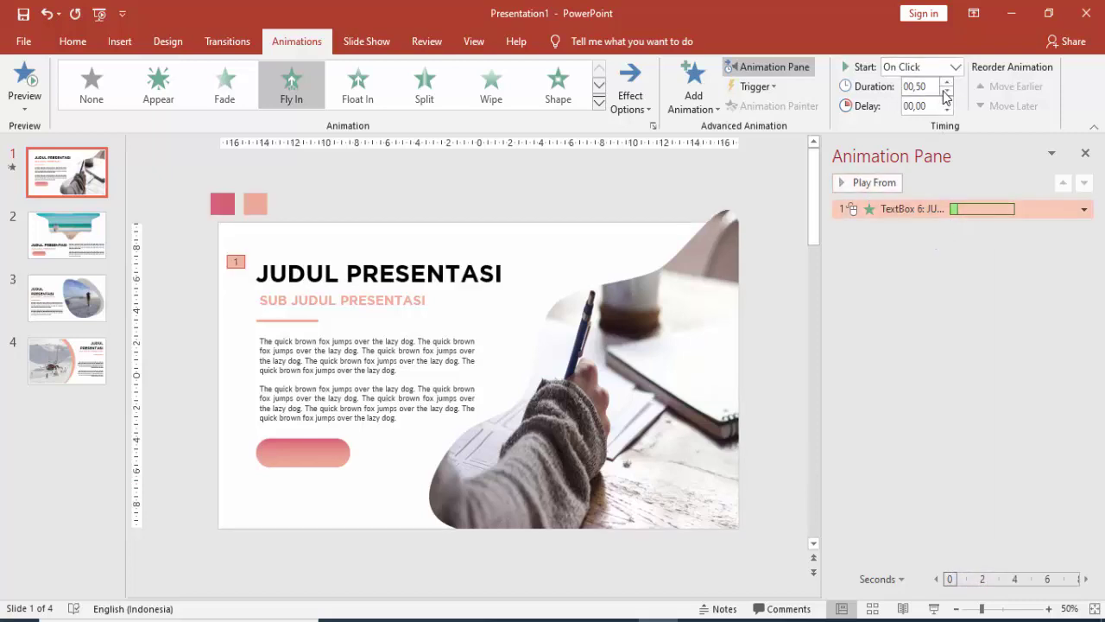
# Set the title animation duration to 00,25, then select the subtitle SUB JUDUL PRESENTASI
pyautogui.click(945, 92)
pyautogui.click(864, 183)
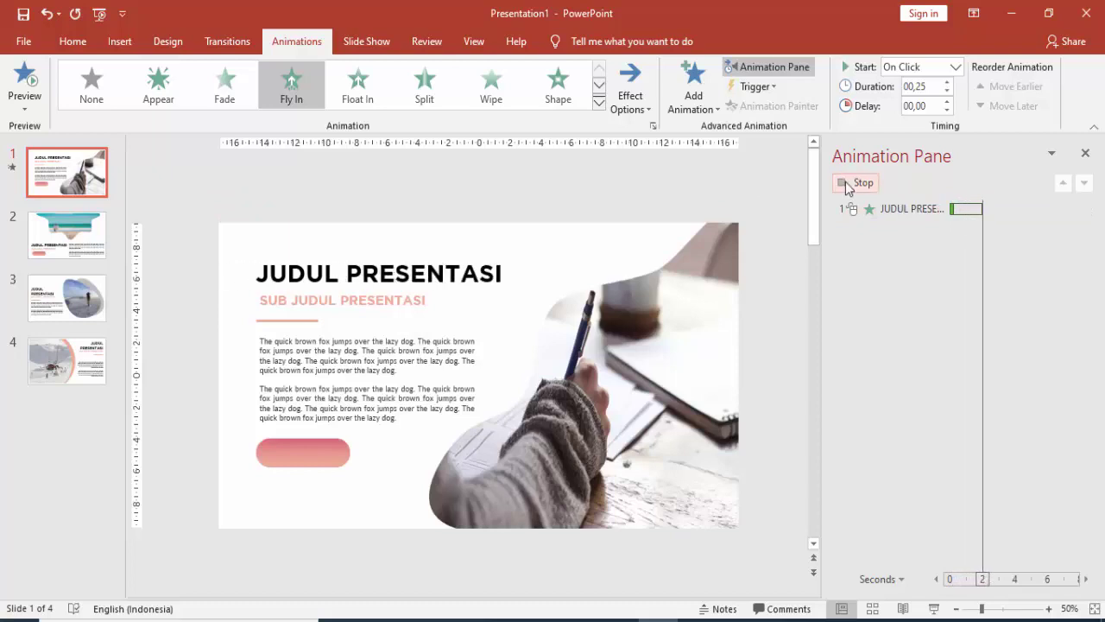
pyautogui.click(365, 299)
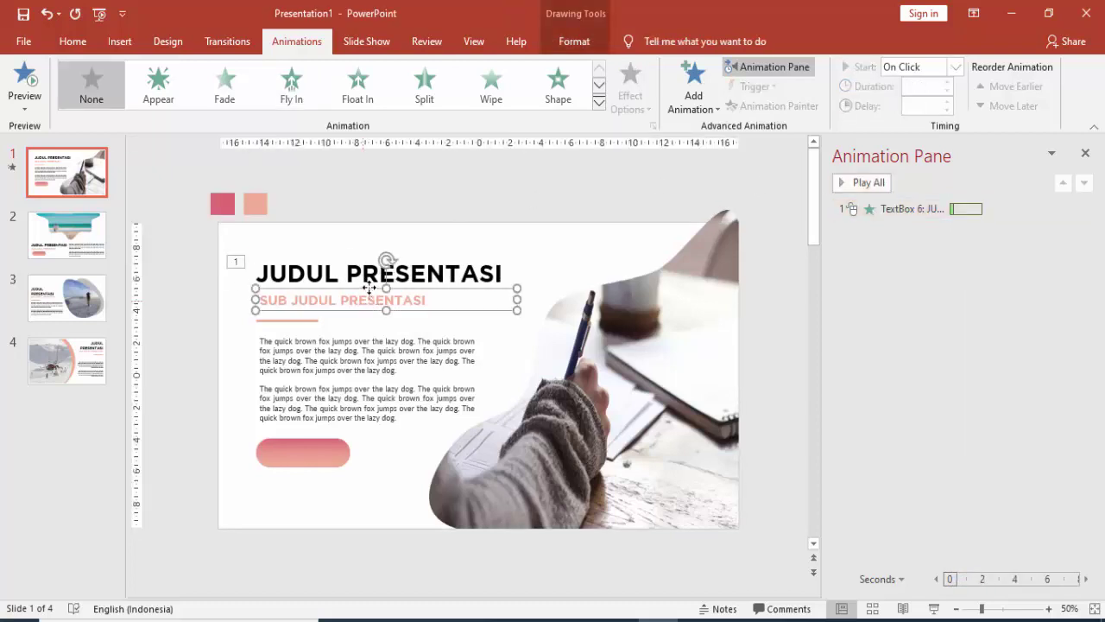
pyautogui.click(693, 86)
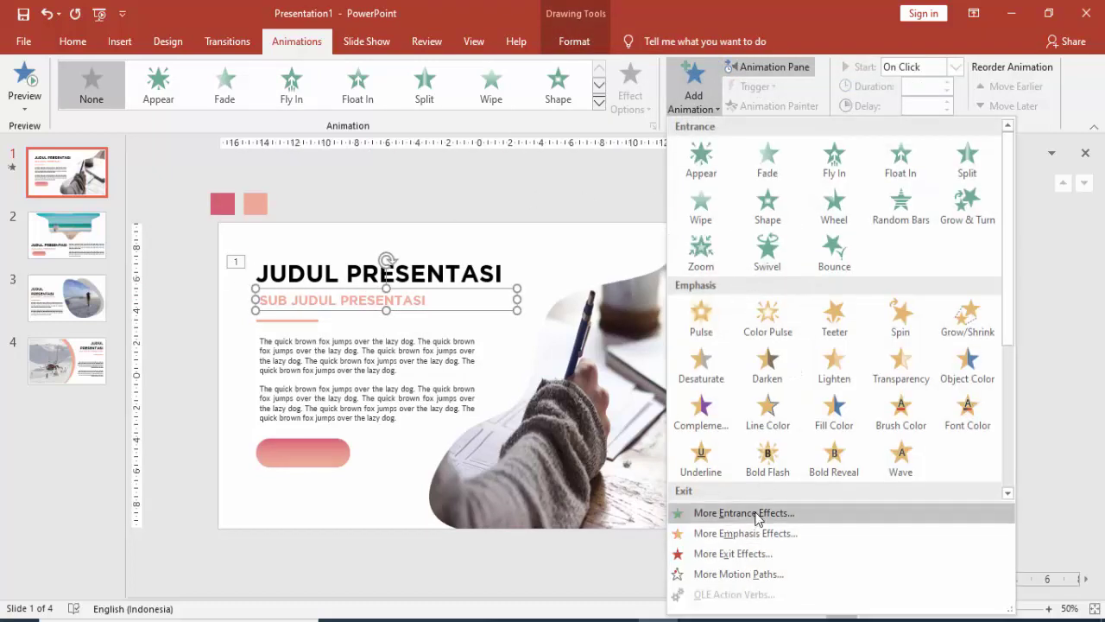
# Give the subtitle a Peek In entrance from the left, starting After Previous
pyautogui.click(725, 511)
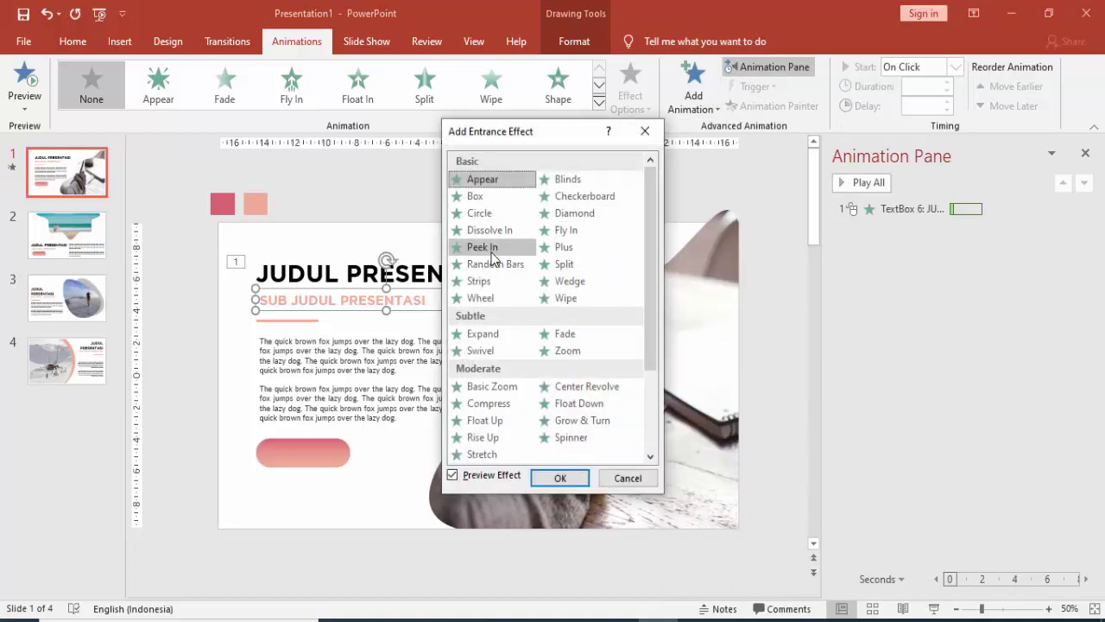
pyautogui.click(491, 253)
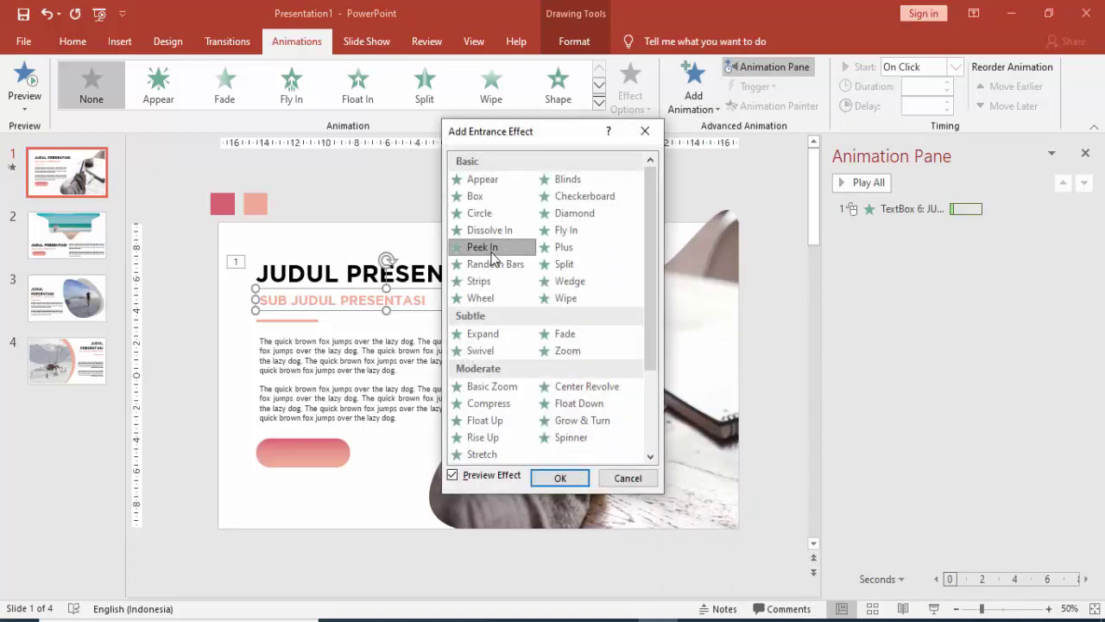
pyautogui.click(559, 479)
pyautogui.click(639, 99)
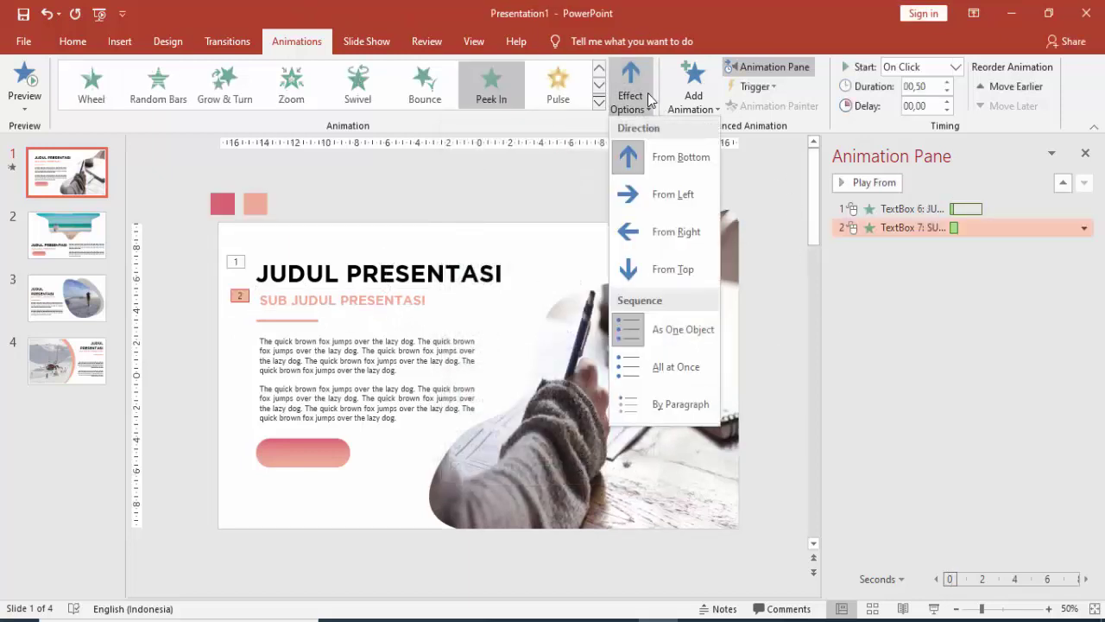
pyautogui.click(666, 194)
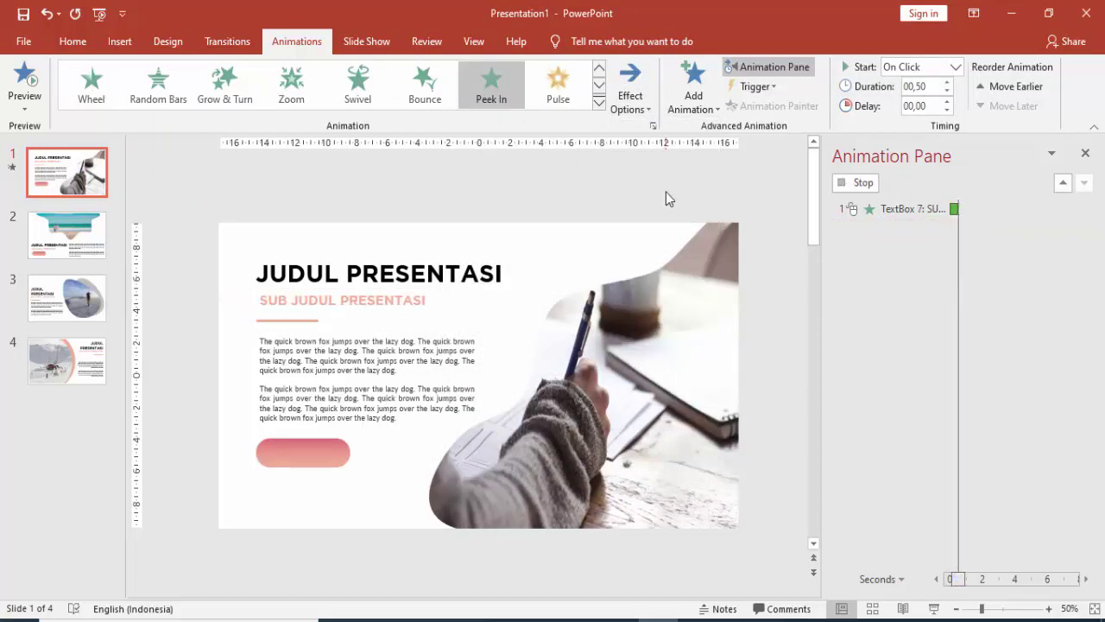
pyautogui.click(954, 67)
pyautogui.click(929, 121)
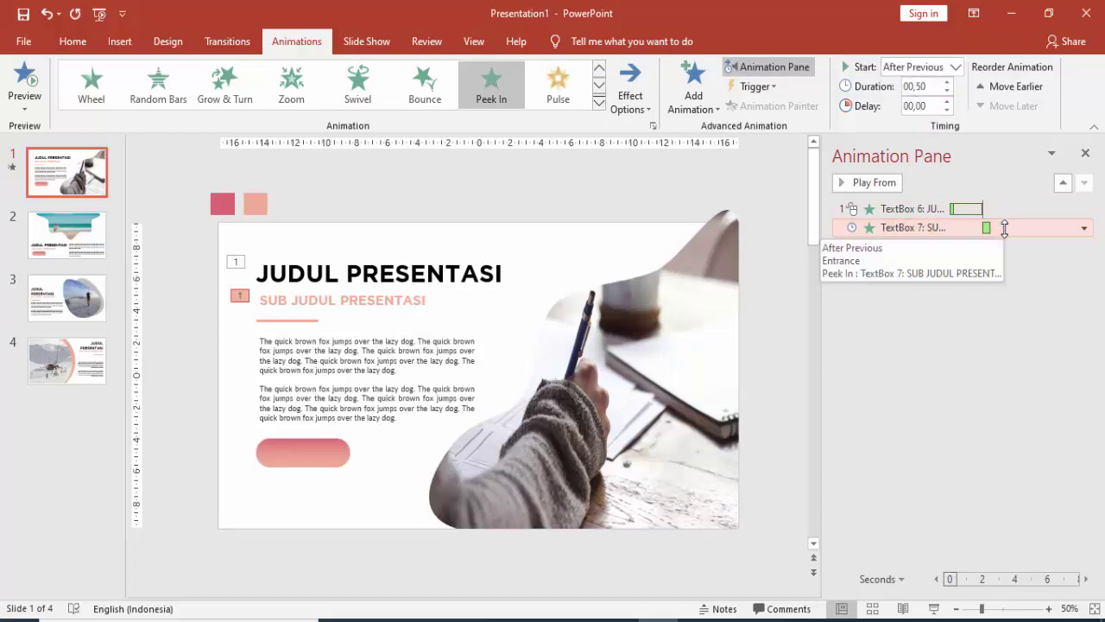
# Set the subtitle's text to animate By word, then select the pink line below it
pyautogui.doubleClick(1004, 227)
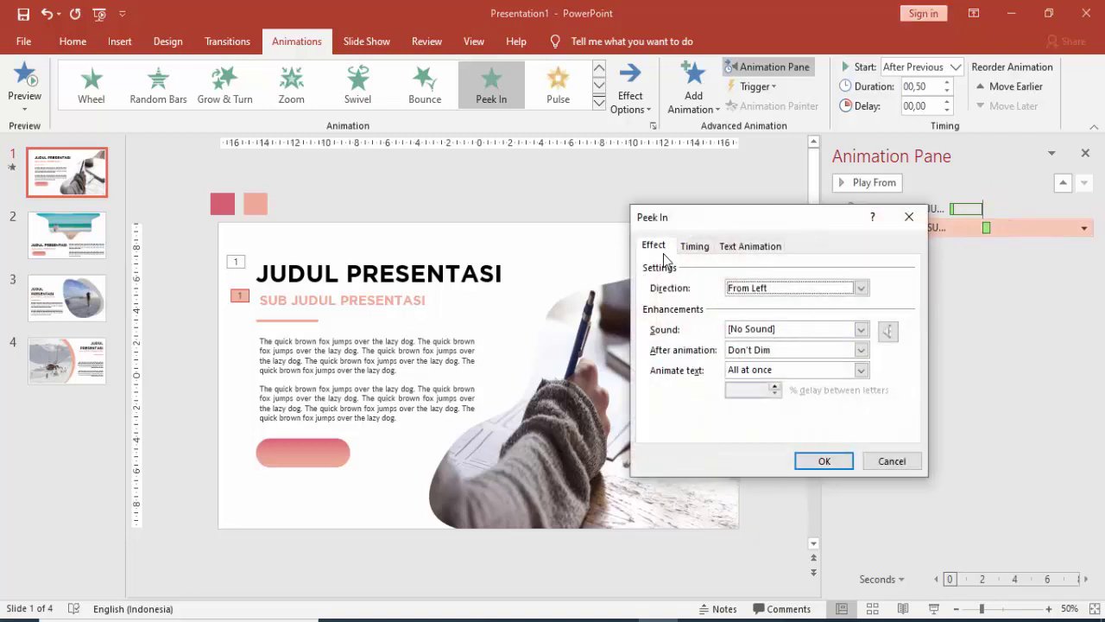
pyautogui.click(664, 253)
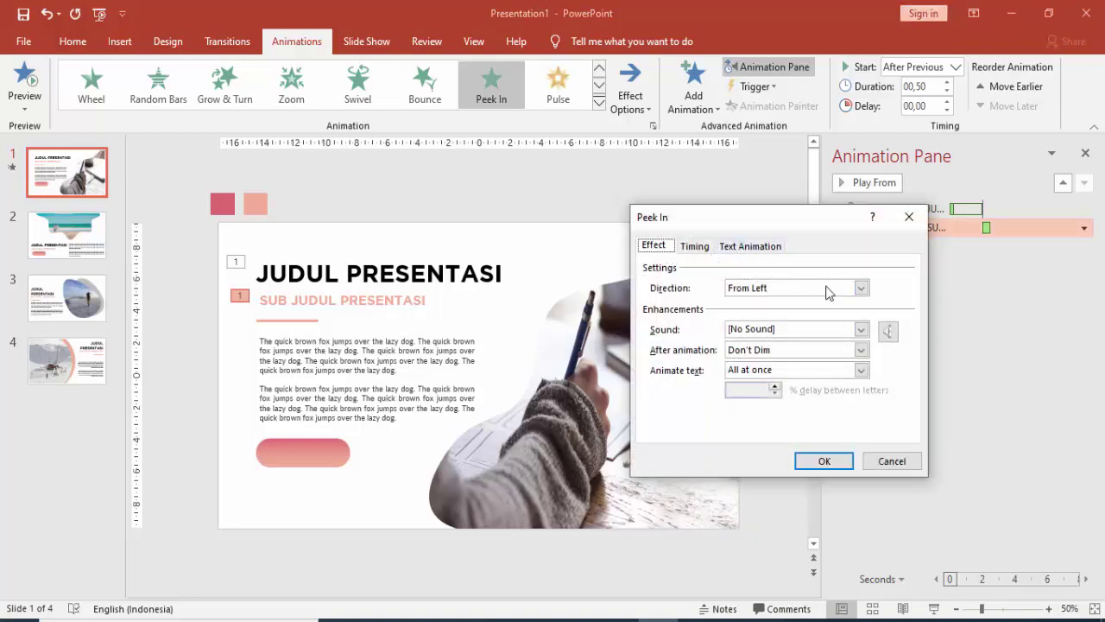
pyautogui.click(843, 371)
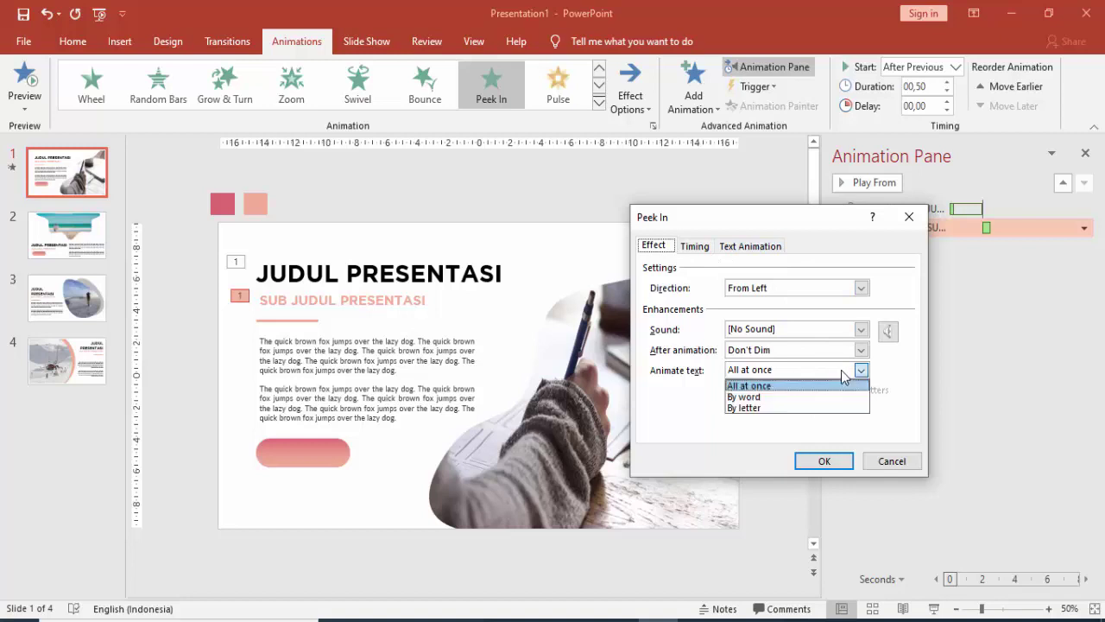
pyautogui.click(901, 378)
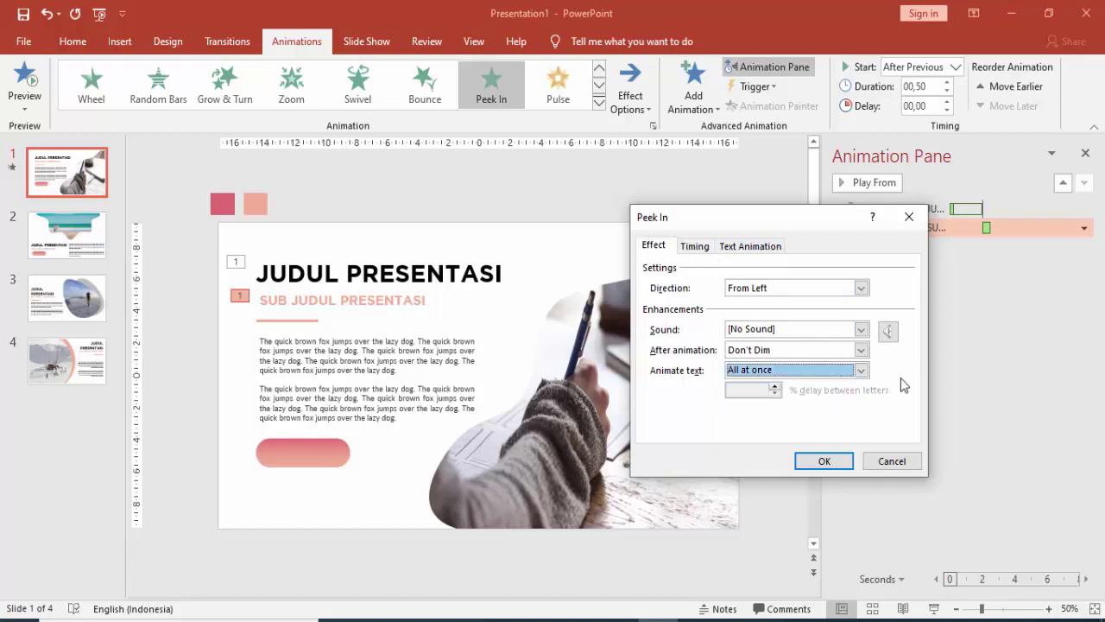
pyautogui.click(765, 370)
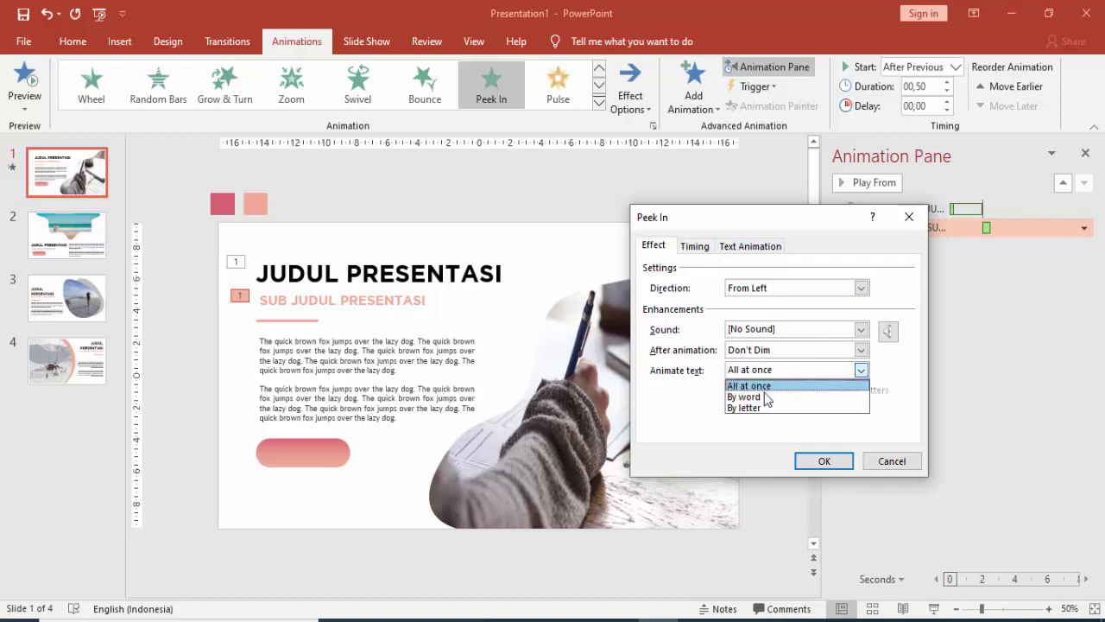
pyautogui.click(767, 393)
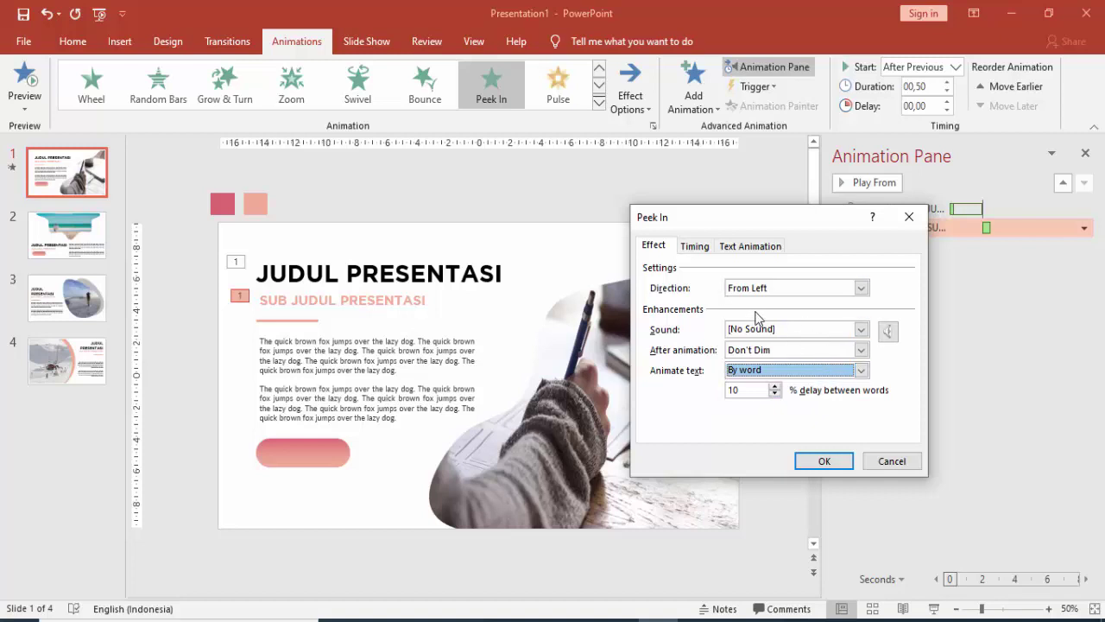
pyautogui.click(821, 460)
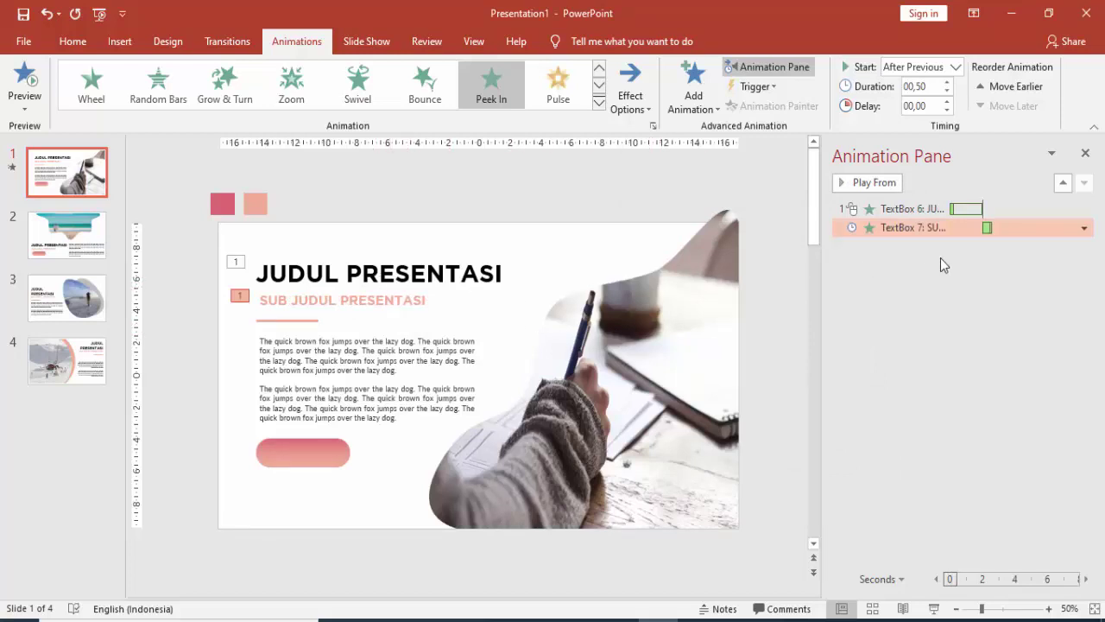
pyautogui.click(300, 324)
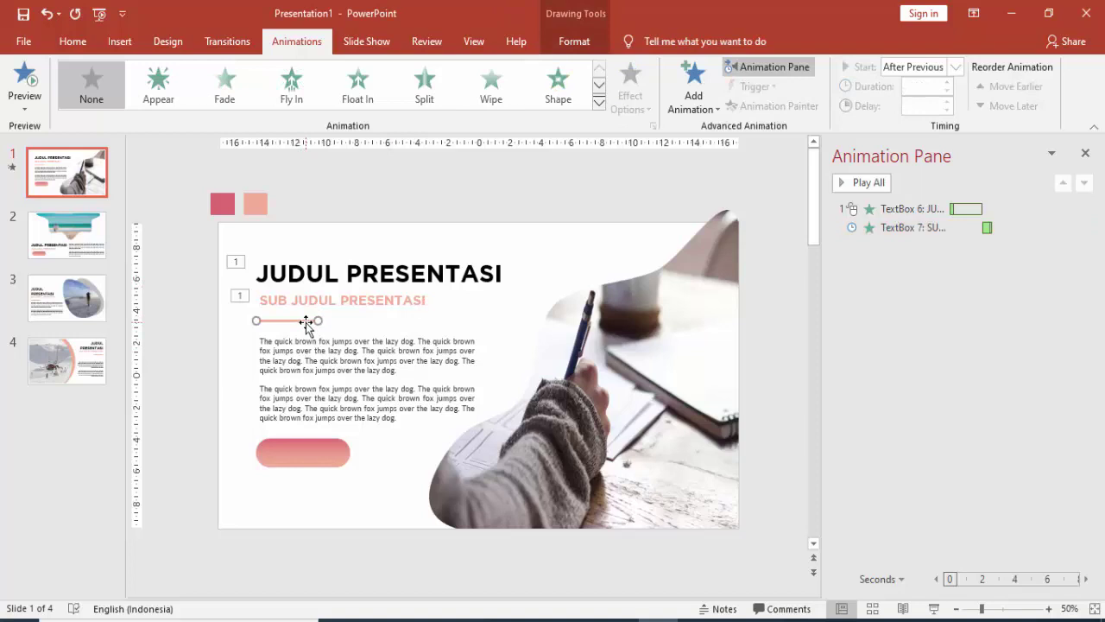
# Give the pink line a Wipe entrance from the left, starting With Previous
pyautogui.moveTo(305, 322); pyautogui.dragTo(307, 321)
pyautogui.click(689, 97)
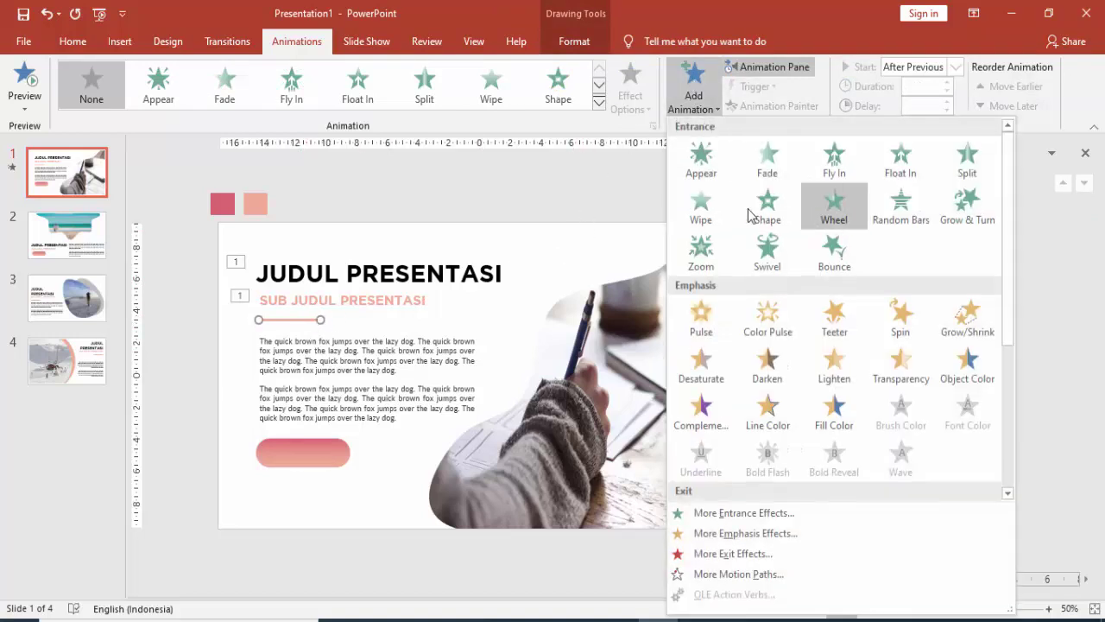
pyautogui.click(709, 197)
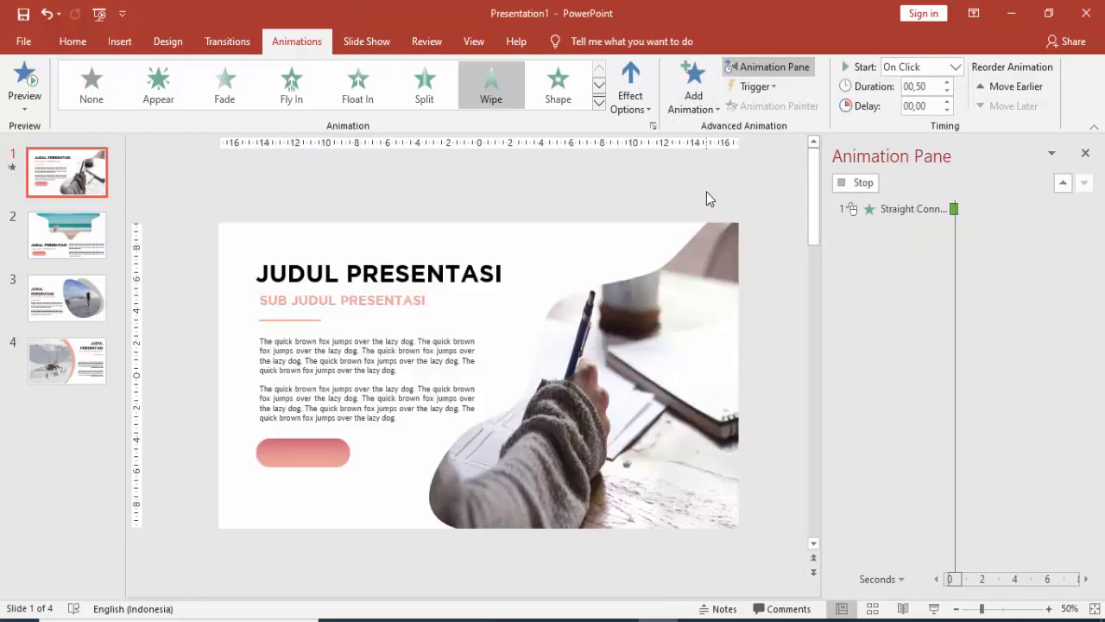
pyautogui.click(631, 91)
pyautogui.click(655, 192)
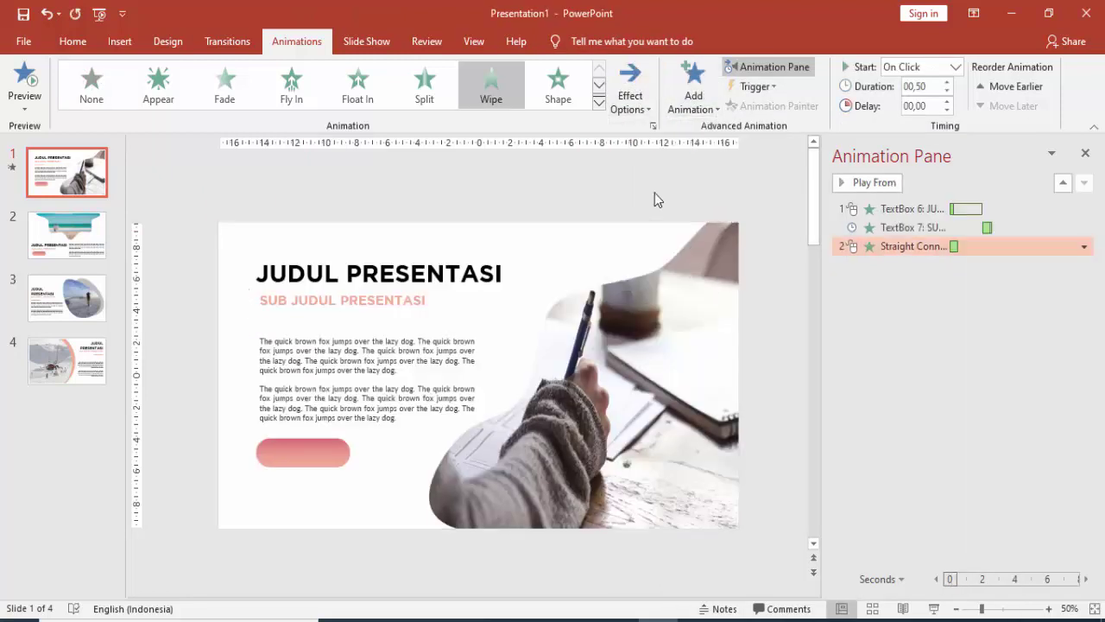
pyautogui.click(955, 66)
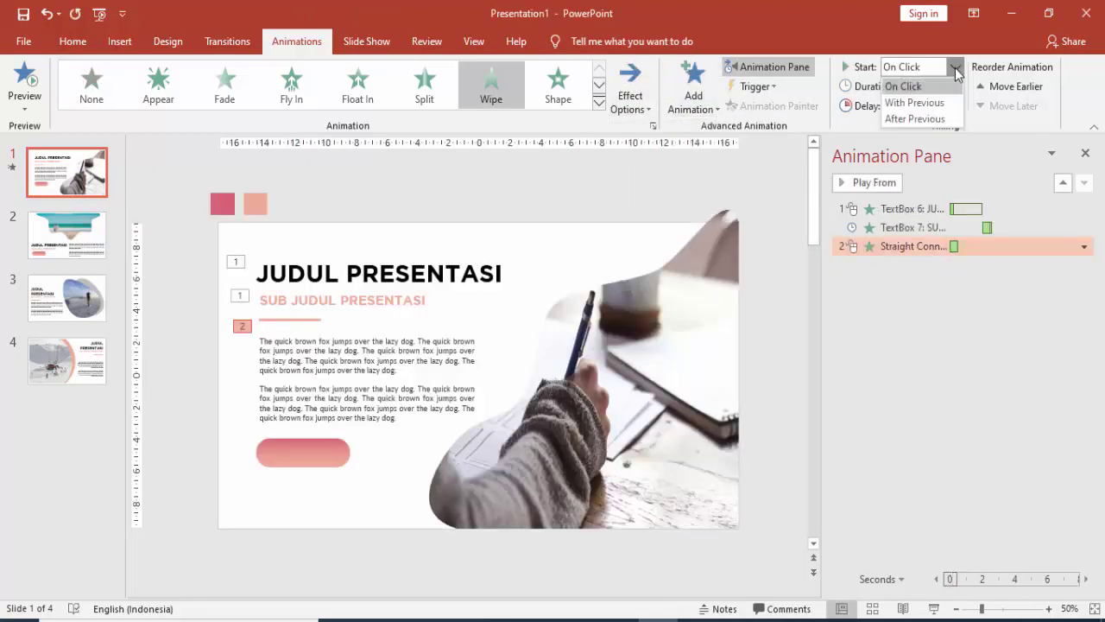
pyautogui.click(948, 104)
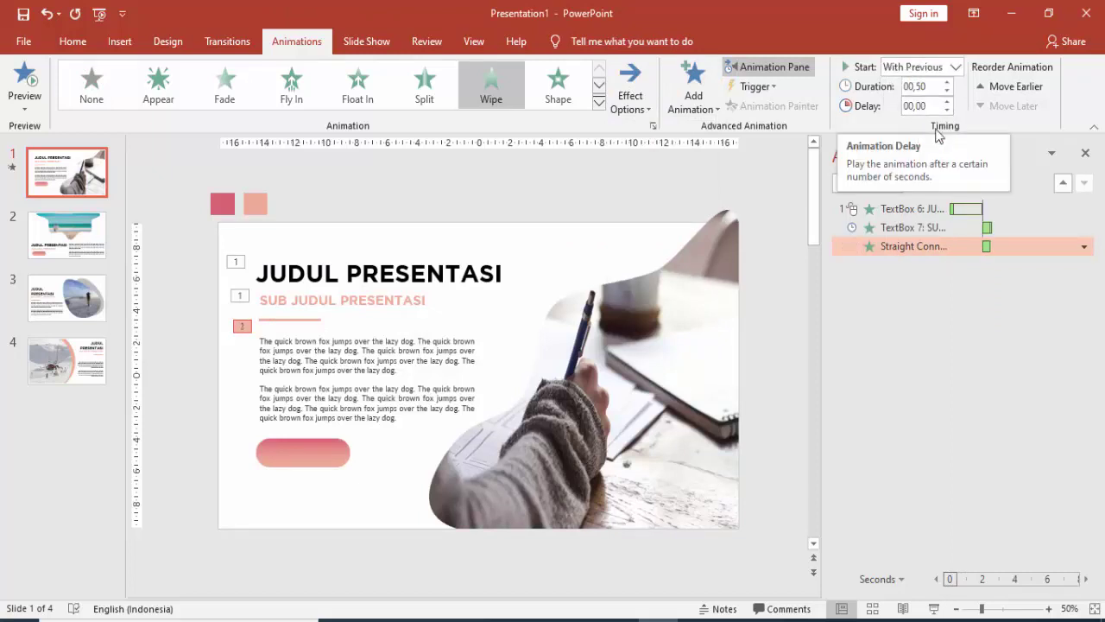
# Preview the animations from the subtitle onward, then select the body text
pyautogui.click(918, 227)
pyautogui.click(883, 182)
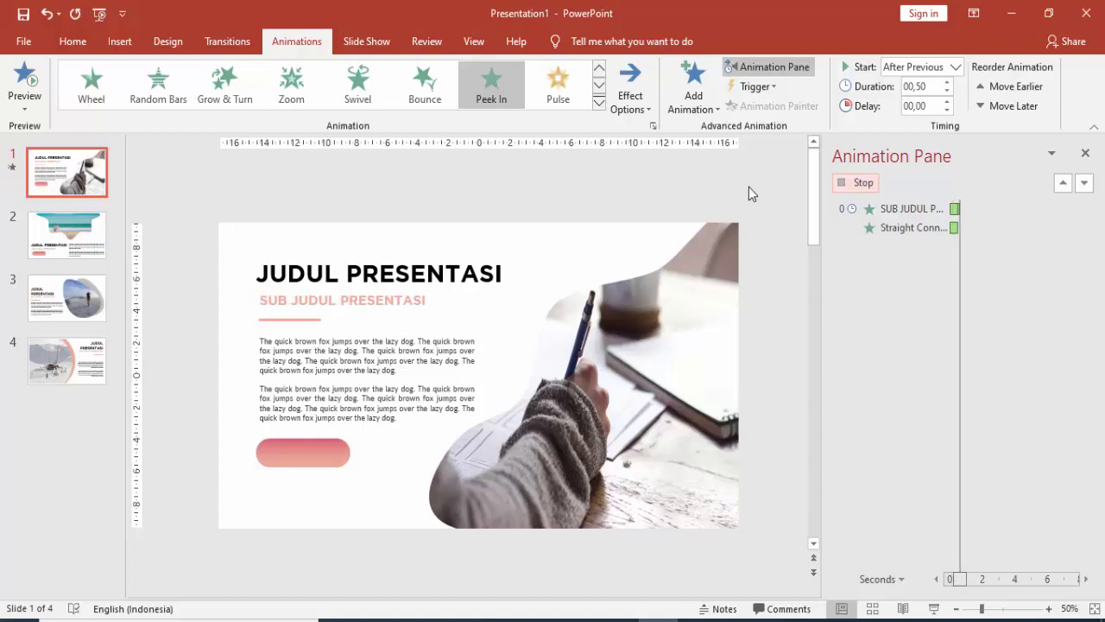
pyautogui.click(454, 337)
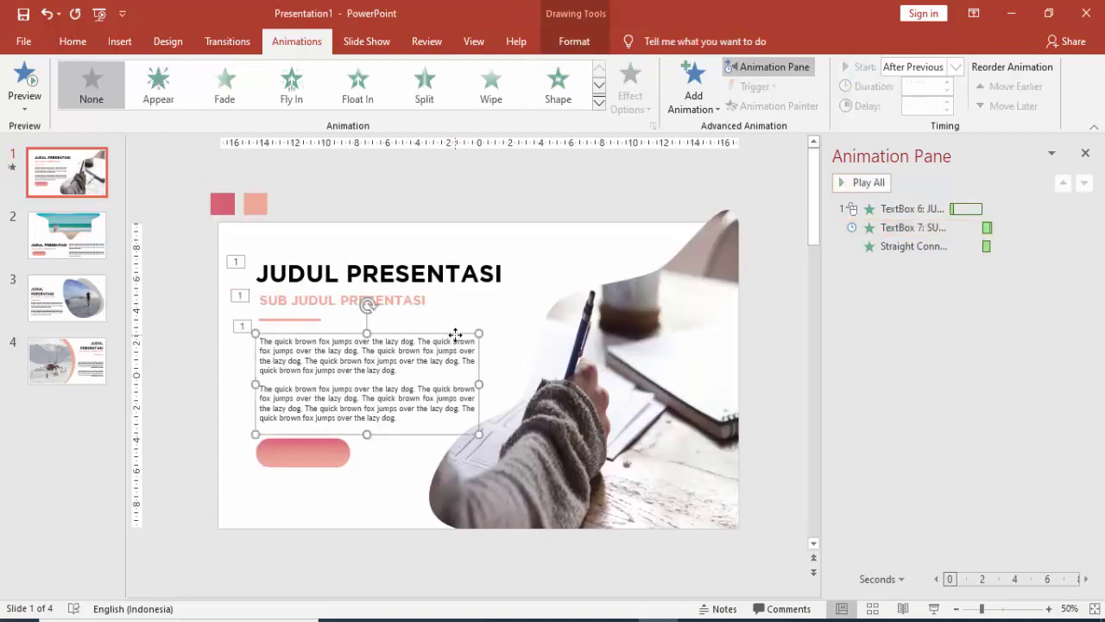
# Give the body text a Zoom entrance starting After Previous
pyautogui.click(695, 93)
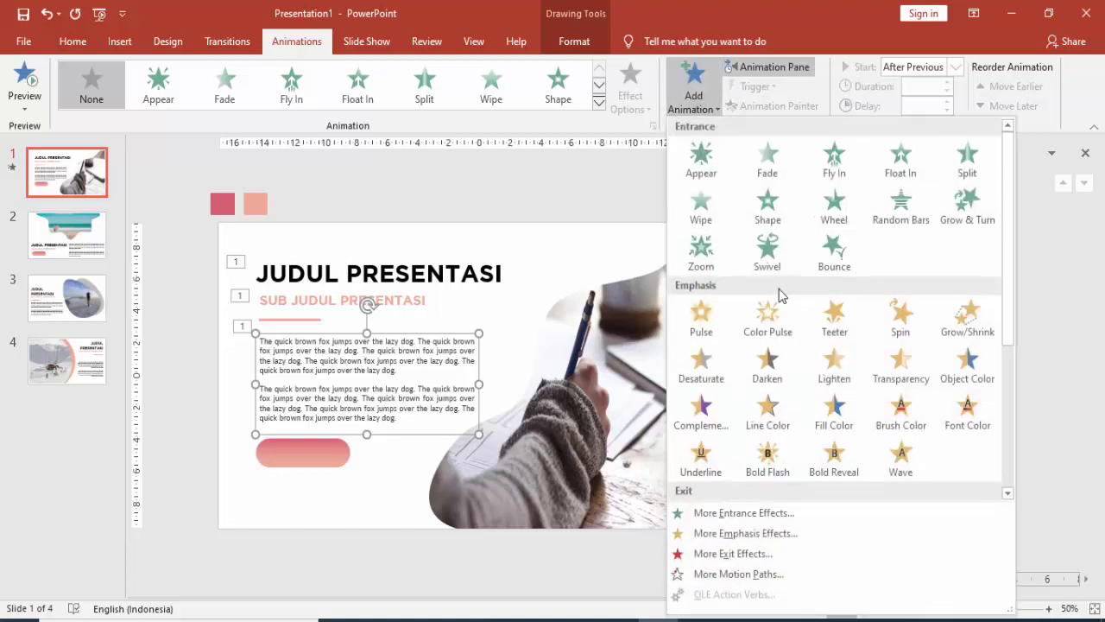
pyautogui.click(702, 251)
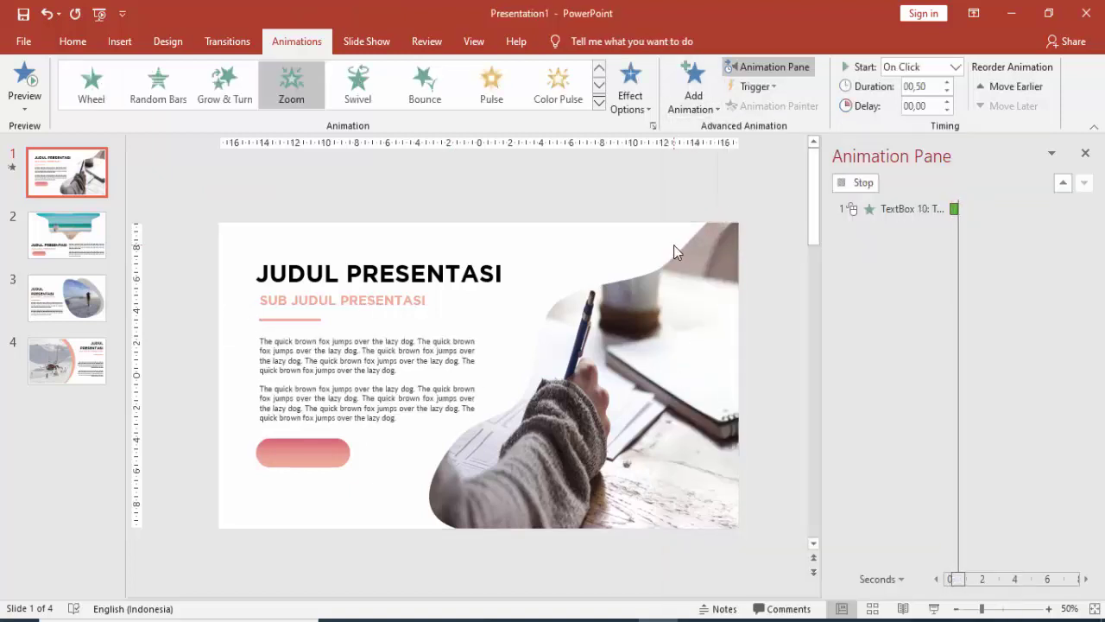
pyautogui.click(955, 66)
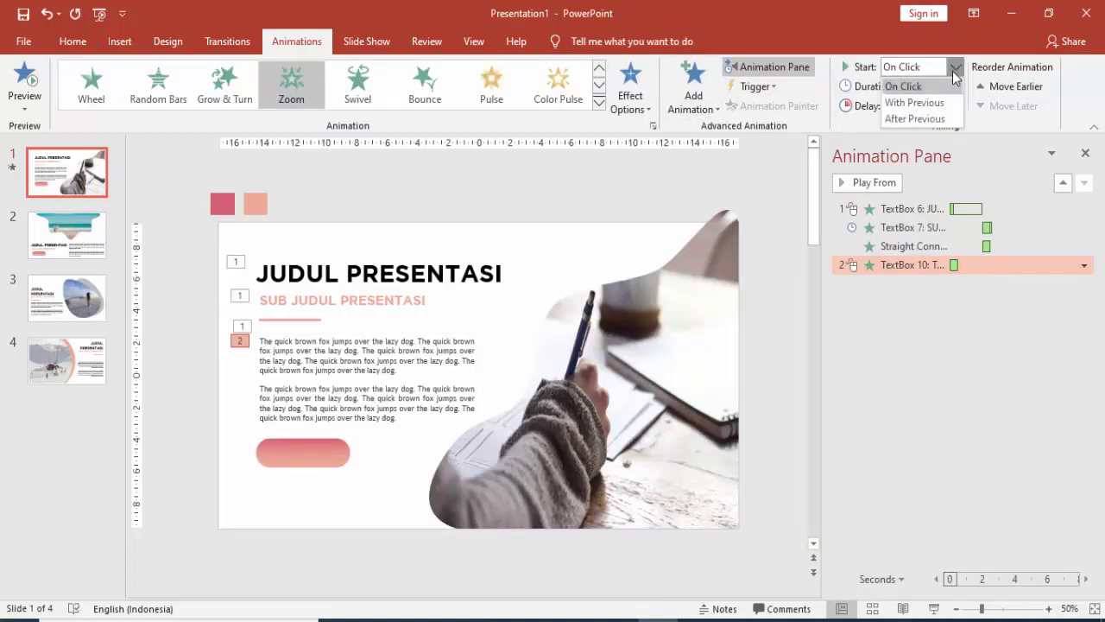
pyautogui.click(940, 118)
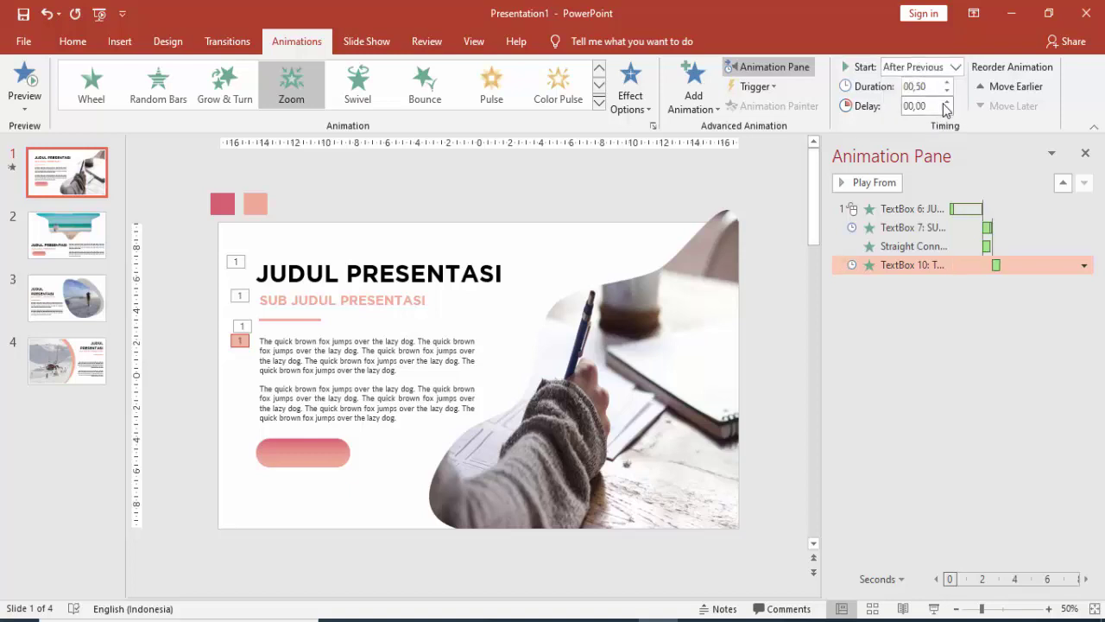
# Give the pink button a From Left Wipe after the body text, preview, and scroll to slide 2
pyautogui.click(337, 456)
pyautogui.click(693, 95)
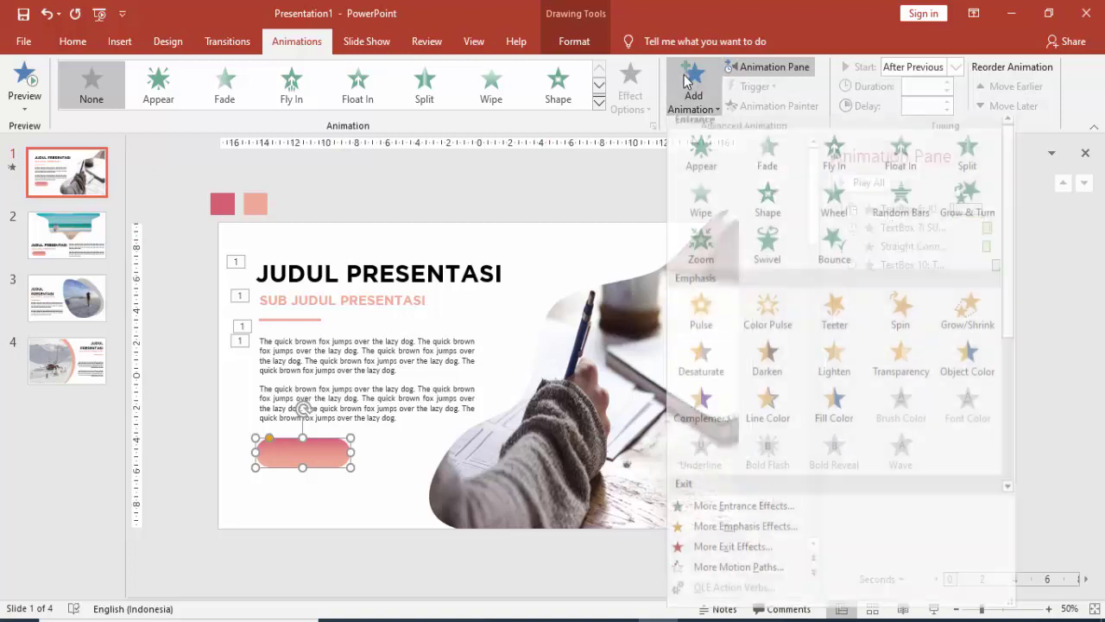
pyautogui.click(704, 201)
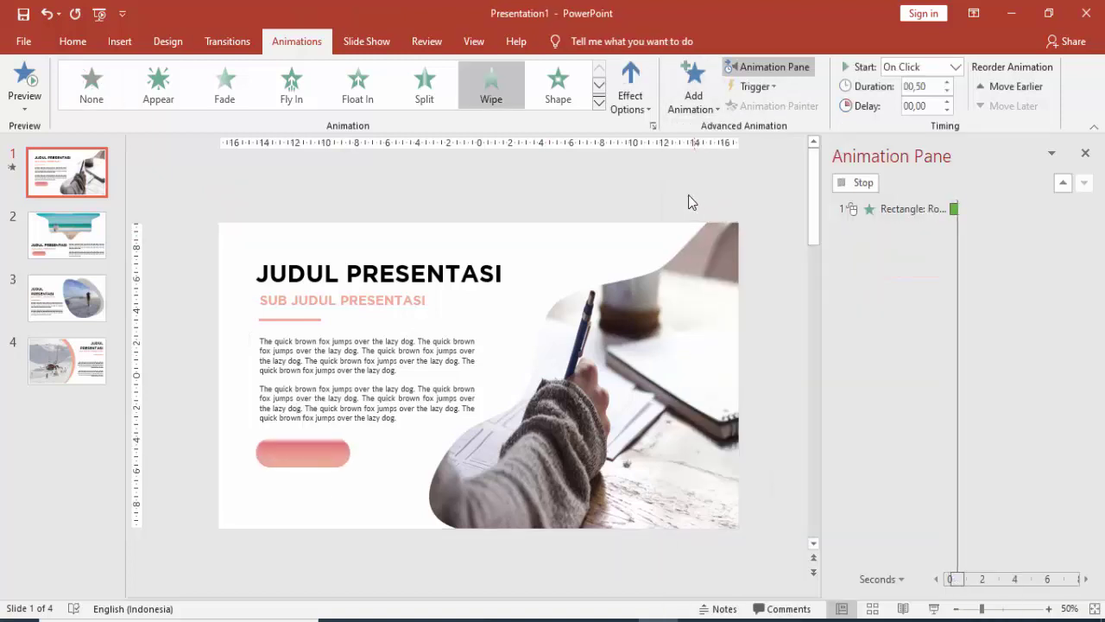
pyautogui.click(630, 96)
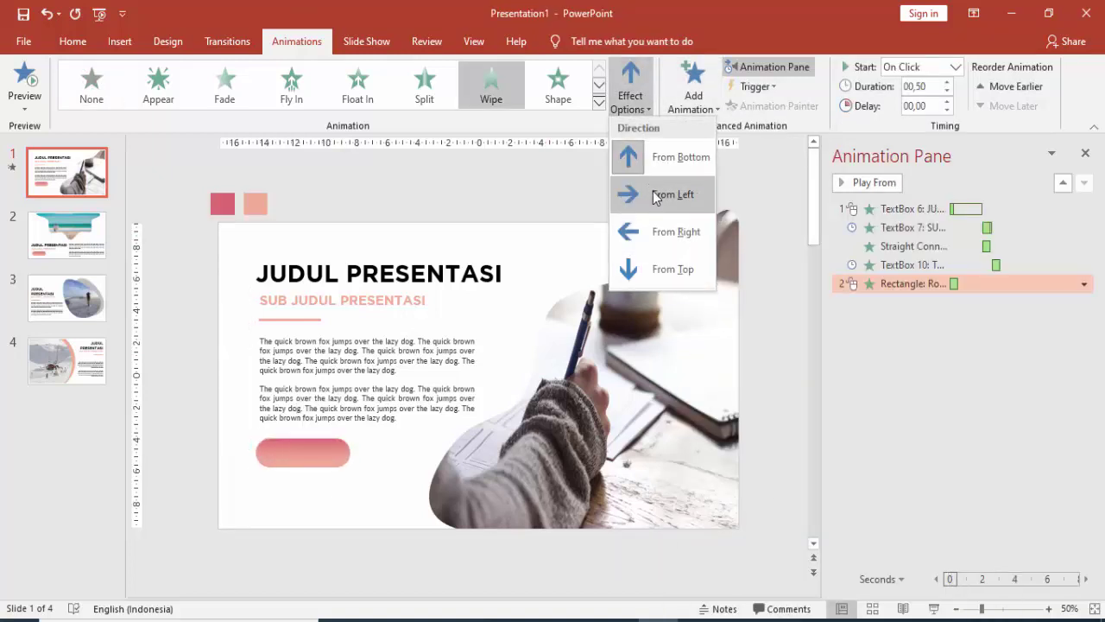
pyautogui.click(637, 205)
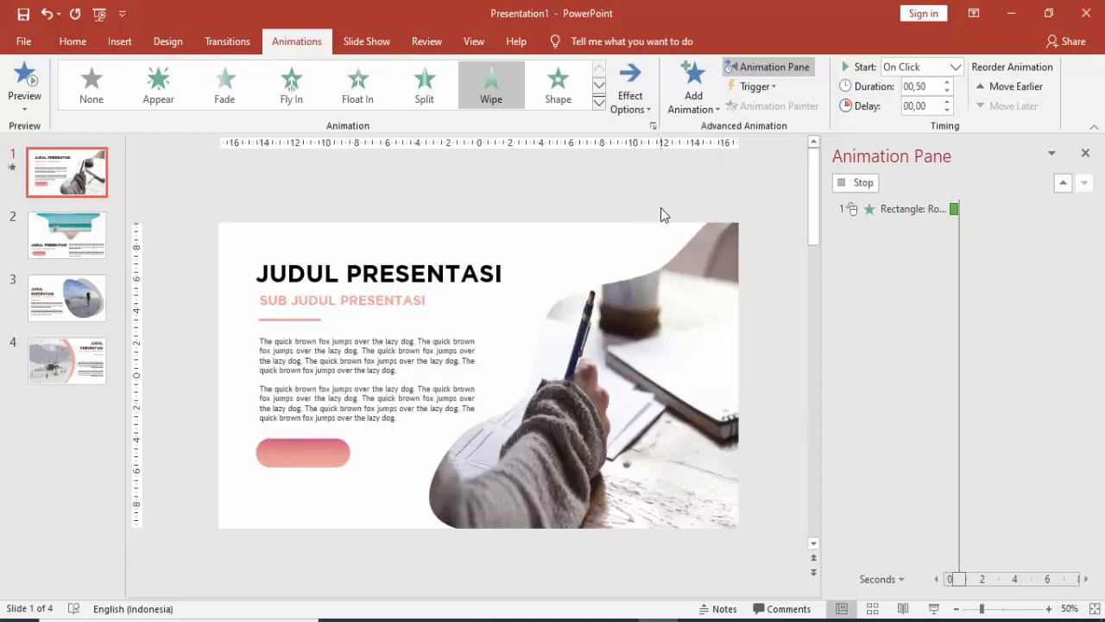
pyautogui.click(954, 67)
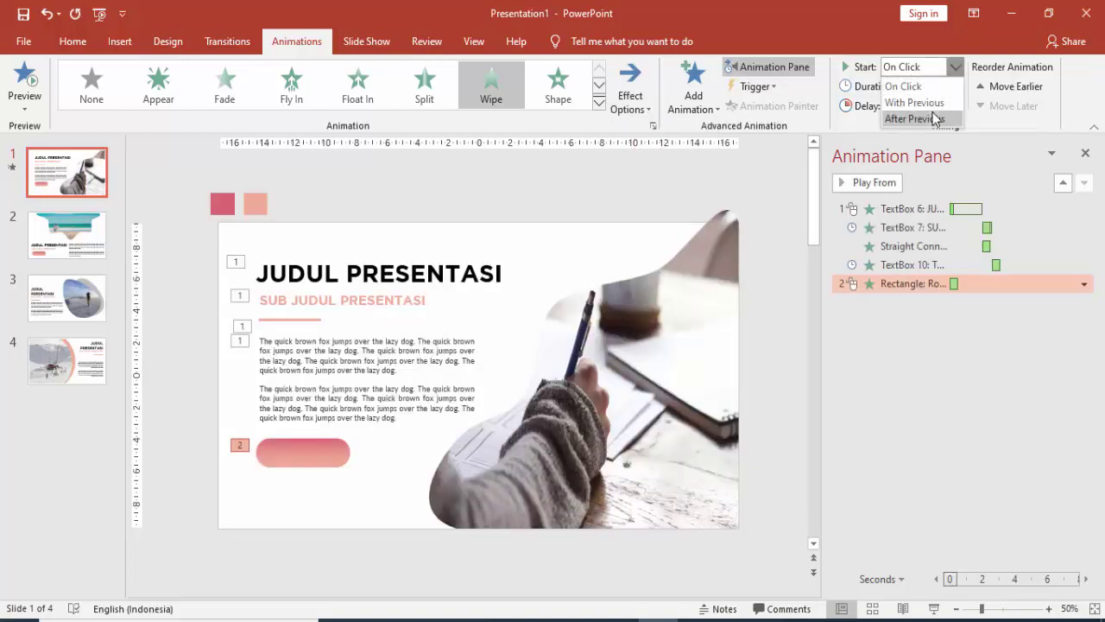
pyautogui.click(935, 118)
pyautogui.click(936, 208)
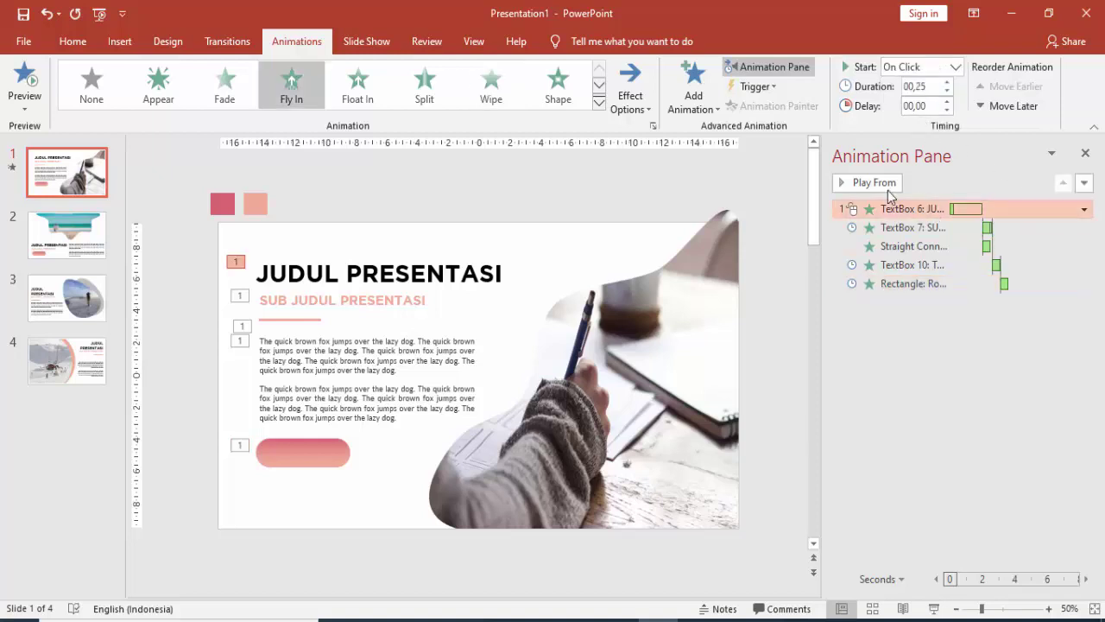
pyautogui.click(864, 182)
pyautogui.scroll(-3, 484, 233)
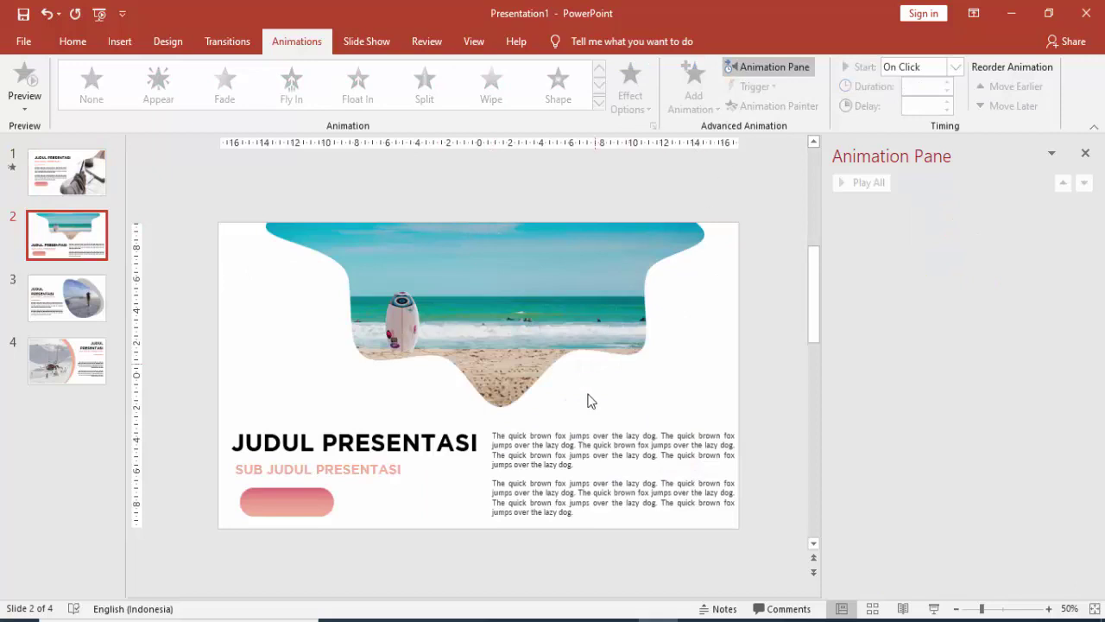
# Select the beach picture and browse the animation list without applying an effect
pyautogui.click(537, 325)
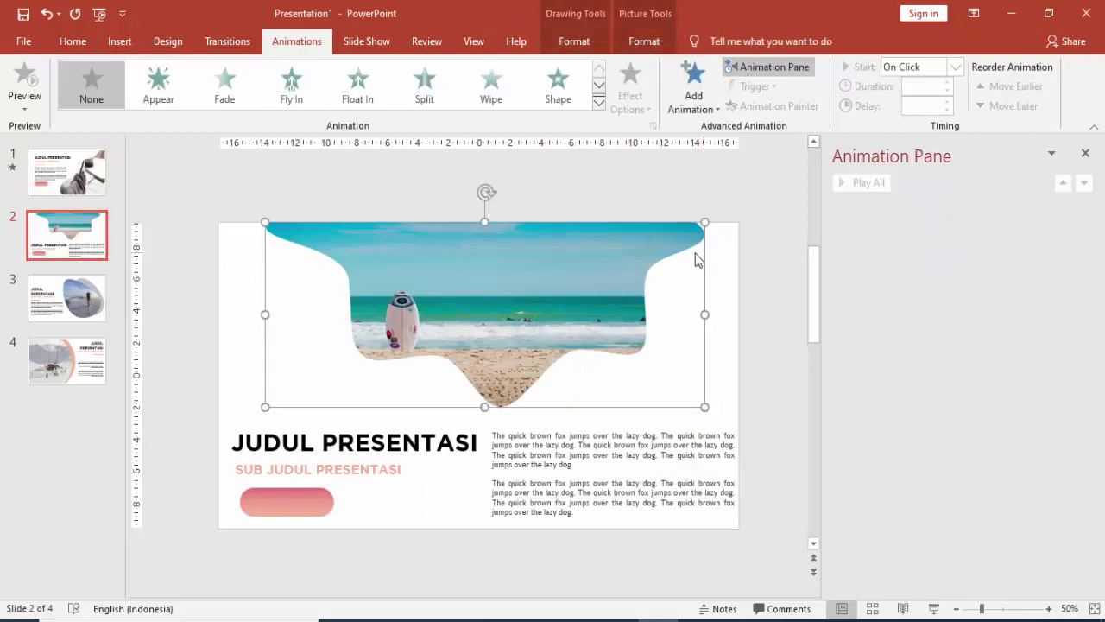
pyautogui.click(686, 94)
pyautogui.click(565, 181)
pyautogui.click(696, 100)
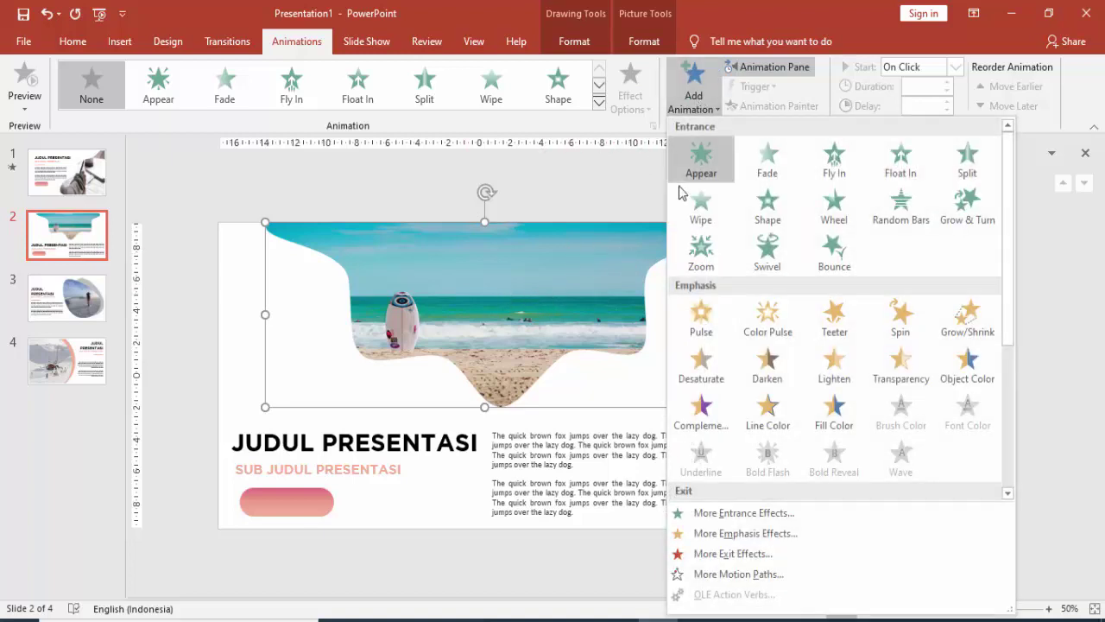
pyautogui.click(516, 181)
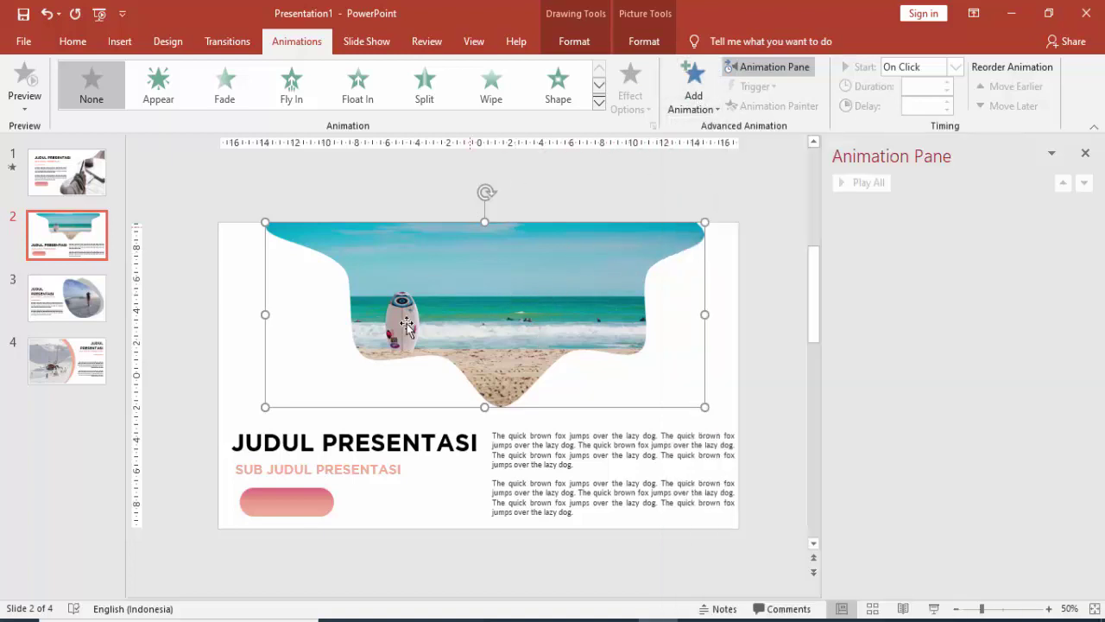
# Apply a Split entrance with Vertical Out direction to the JUDUL PRESENTASI title
pyautogui.click(389, 430)
pyautogui.click(669, 110)
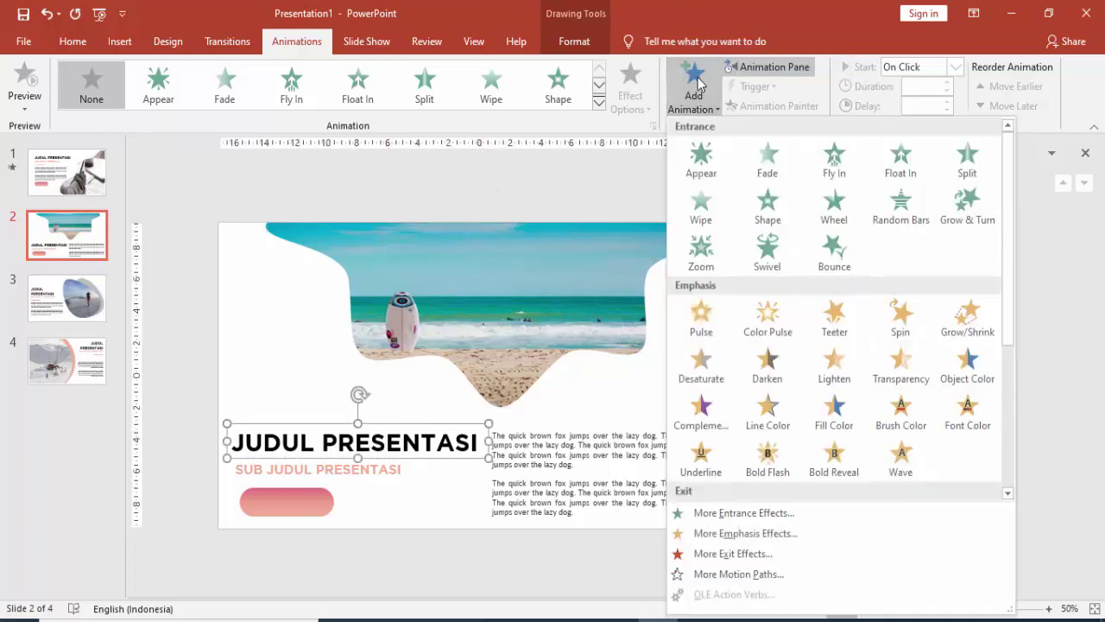
pyautogui.click(748, 509)
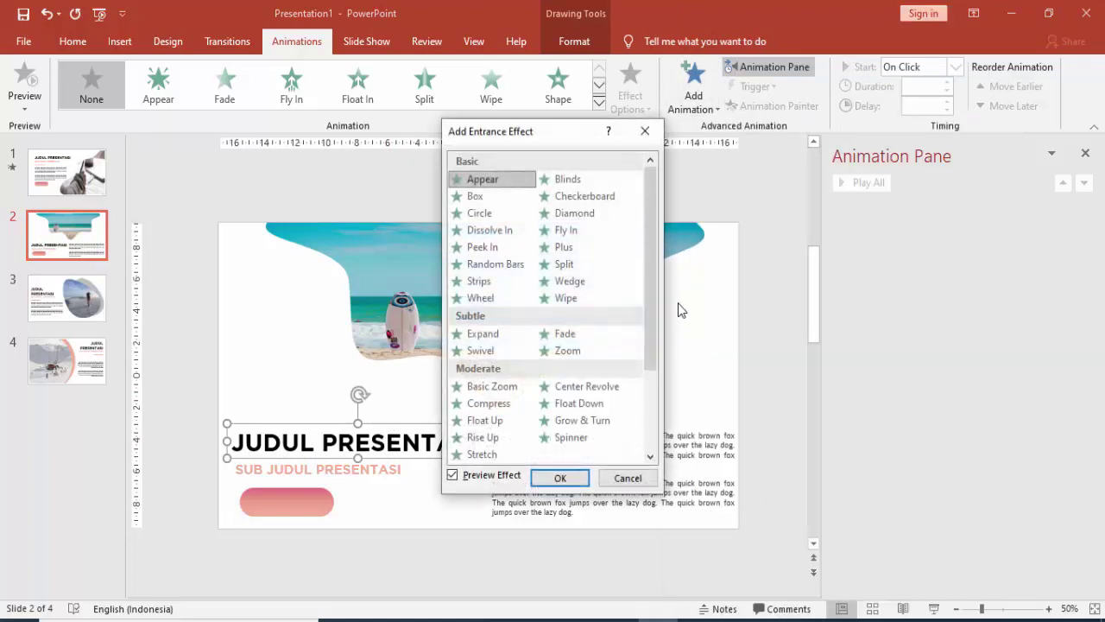
pyautogui.click(590, 266)
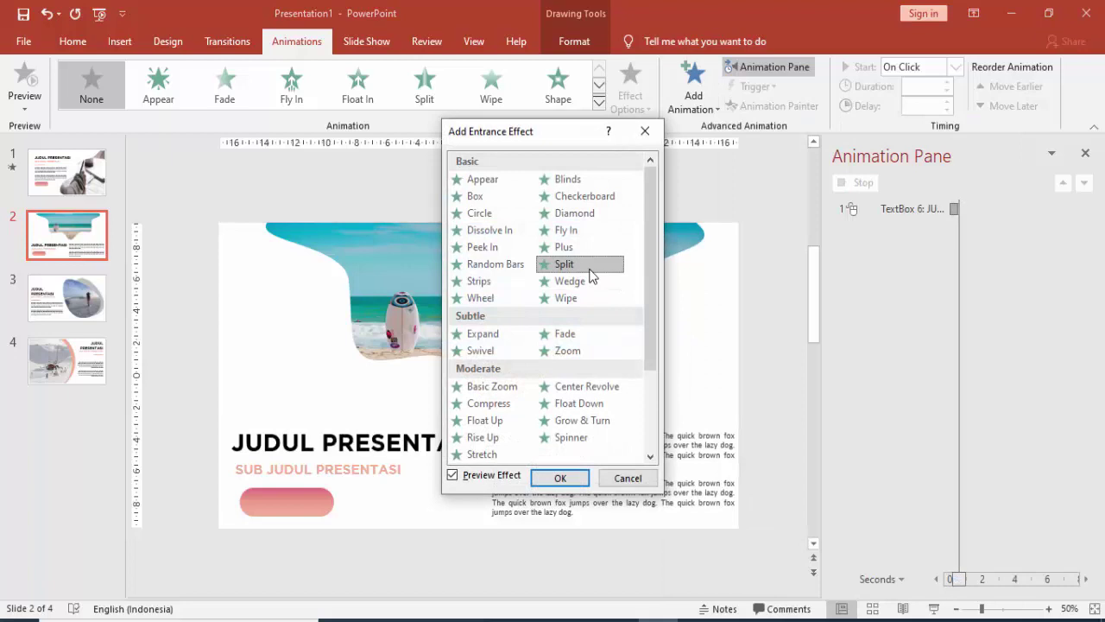
pyautogui.click(566, 480)
pyautogui.click(640, 89)
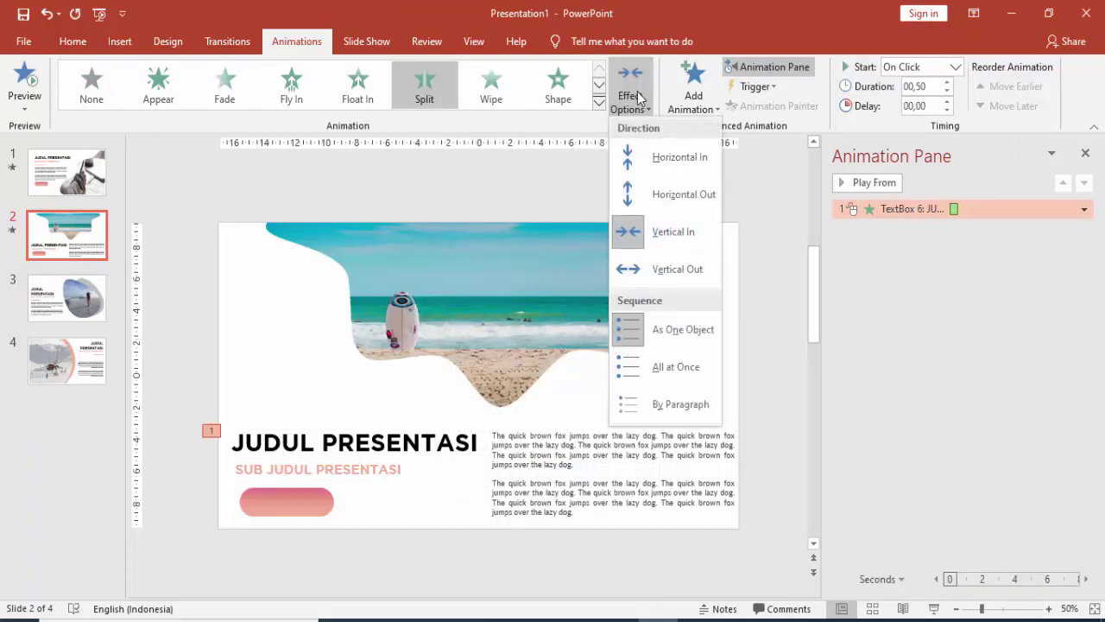
pyautogui.click(640, 270)
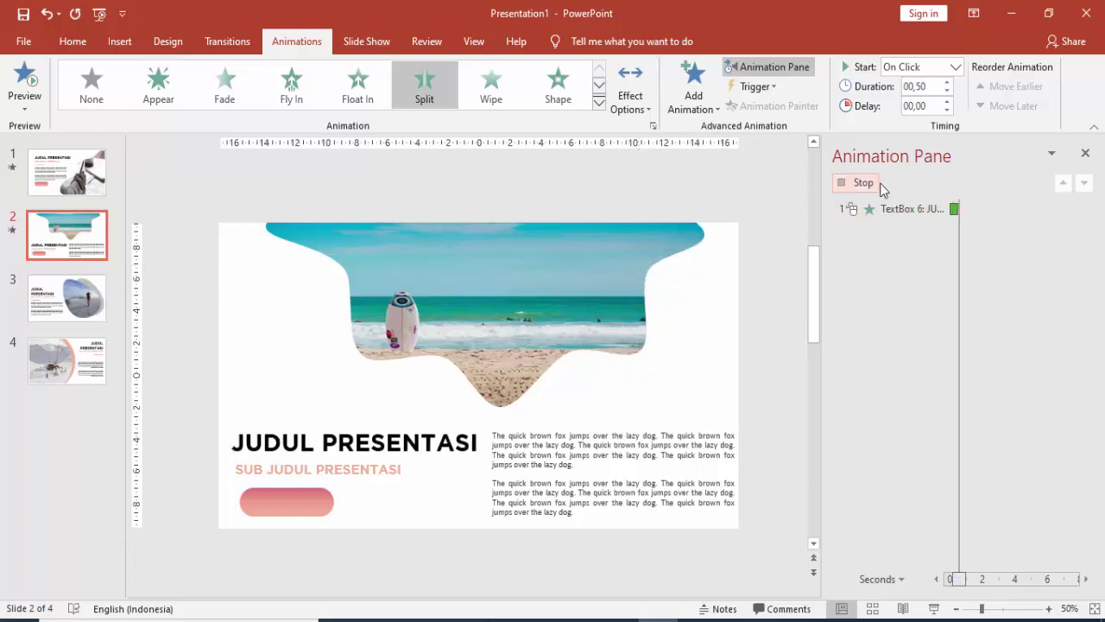
# Keep the title starting On Click with duration 00,75, preview, then select the subtitle
pyautogui.click(954, 69)
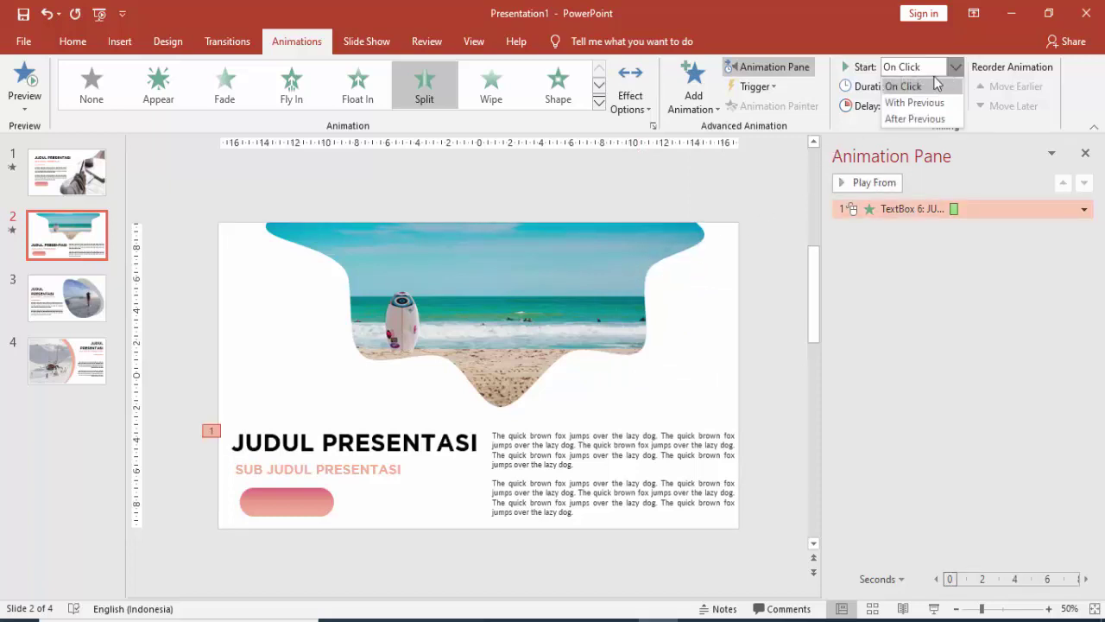
pyautogui.click(917, 88)
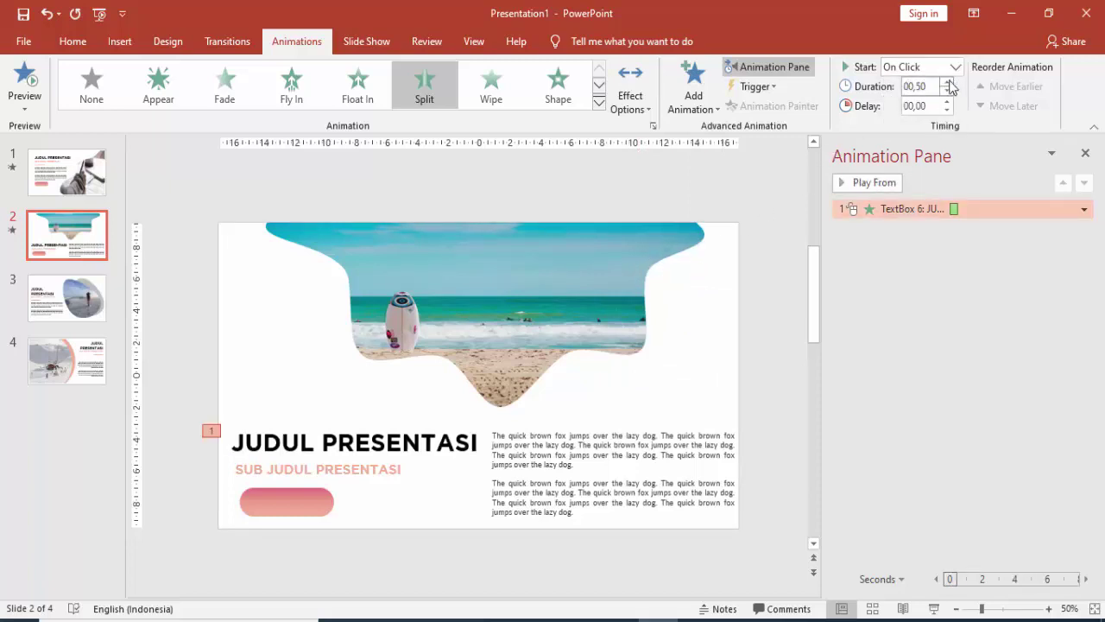
pyautogui.click(948, 83)
pyautogui.click(867, 184)
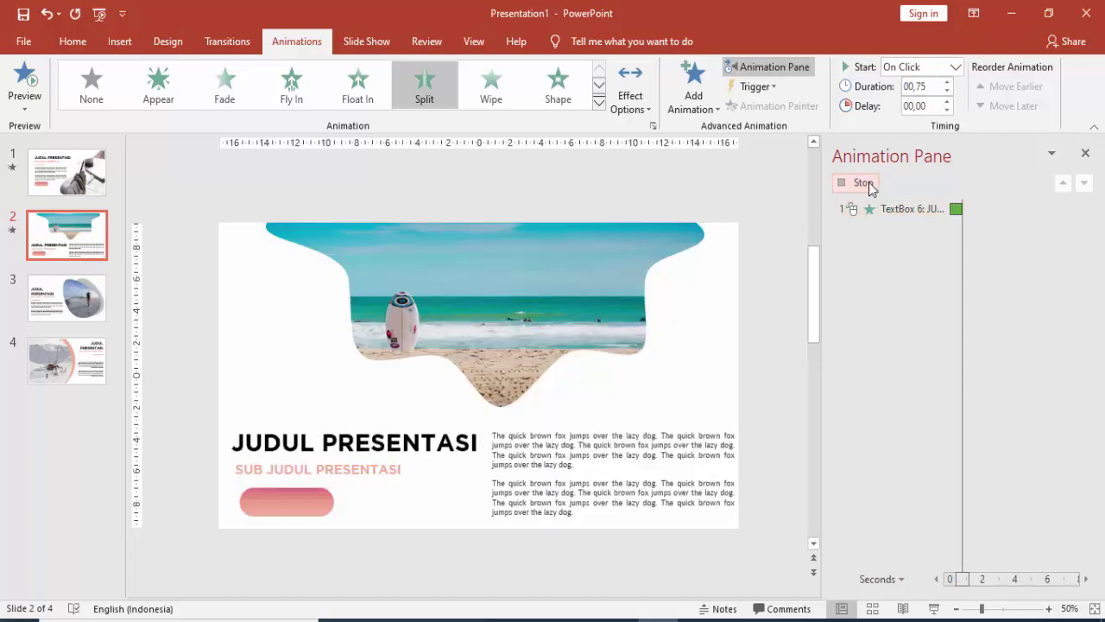
pyautogui.click(380, 462)
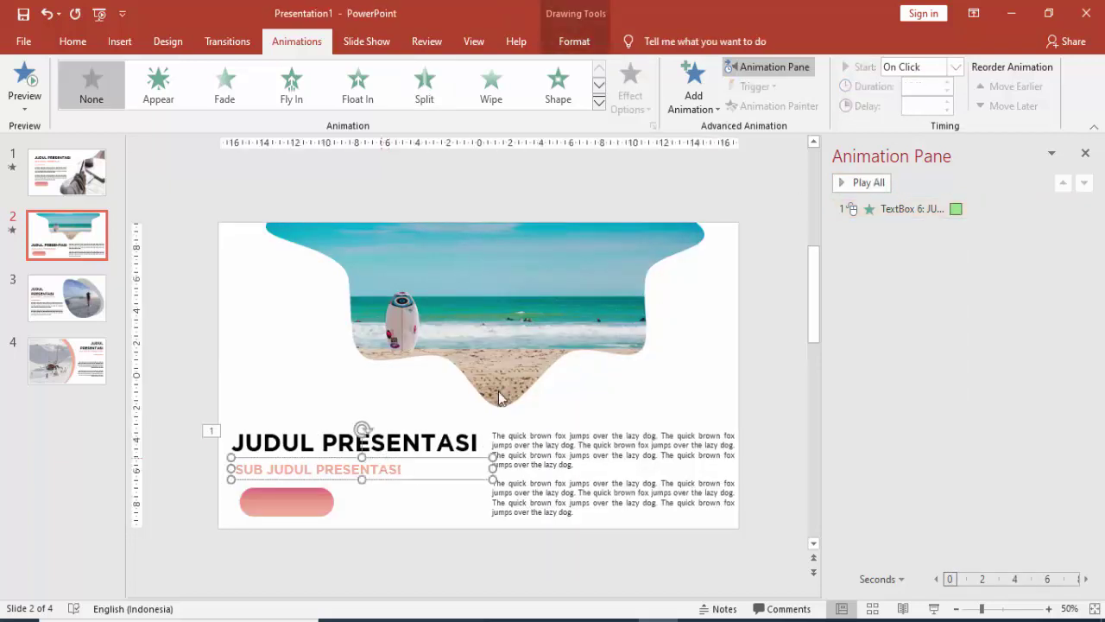
# Give the subtitle a Blinds entrance starting After Previous
pyautogui.click(677, 108)
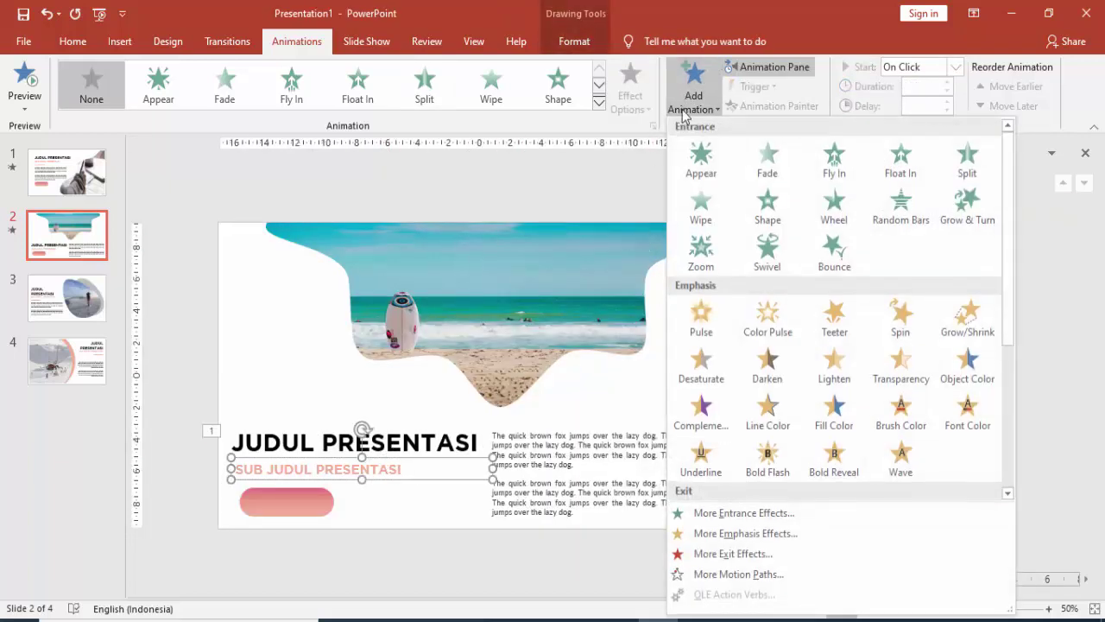
pyautogui.click(765, 514)
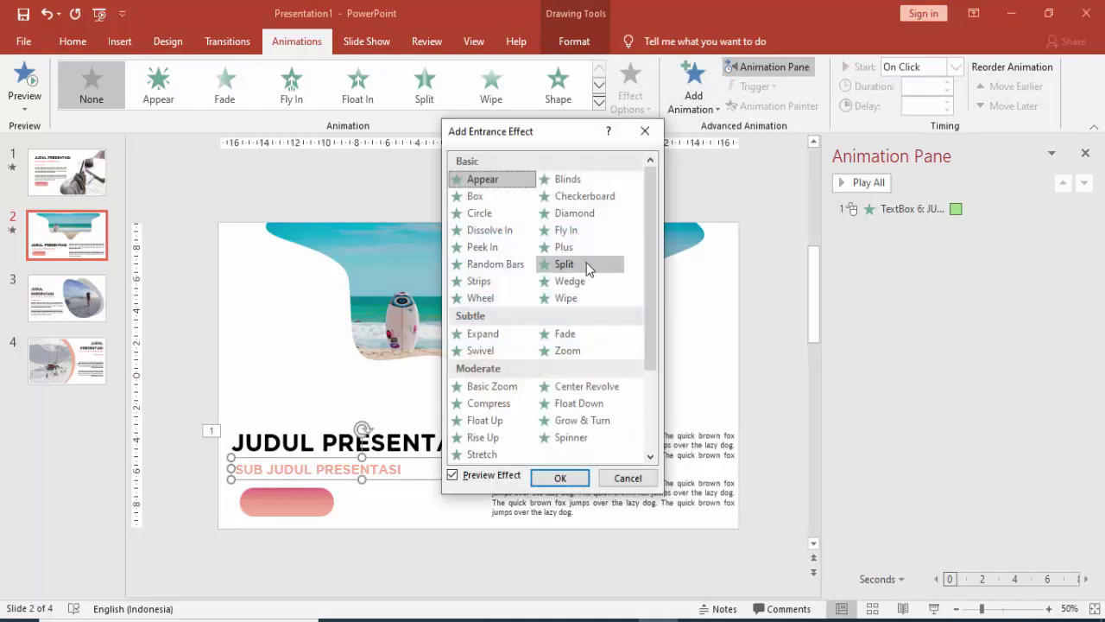
pyautogui.click(584, 182)
pyautogui.click(562, 477)
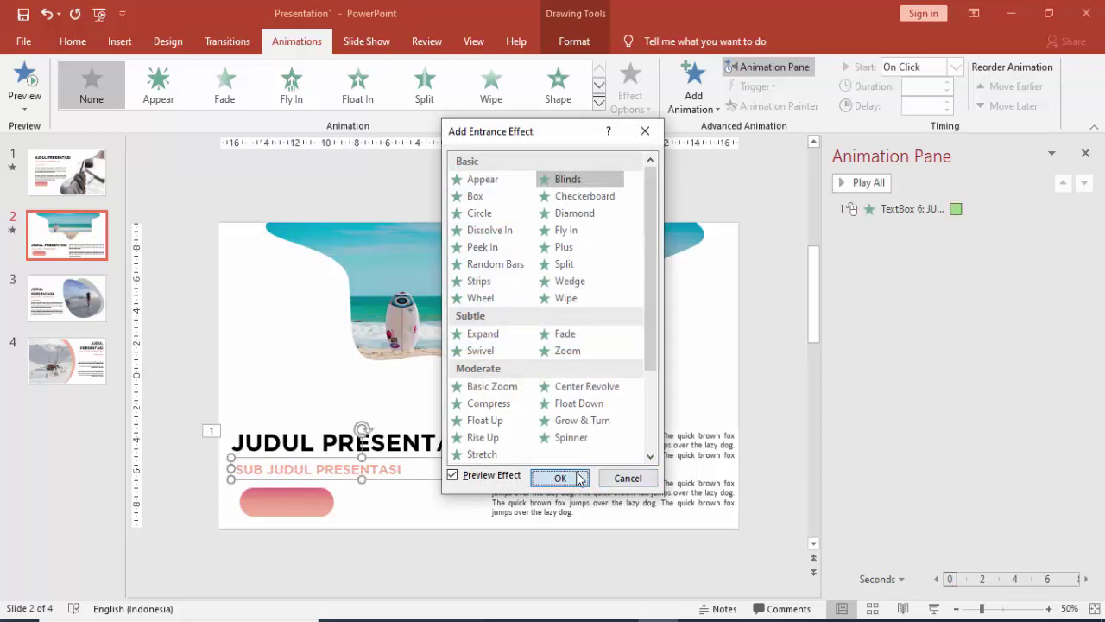
pyautogui.click(954, 67)
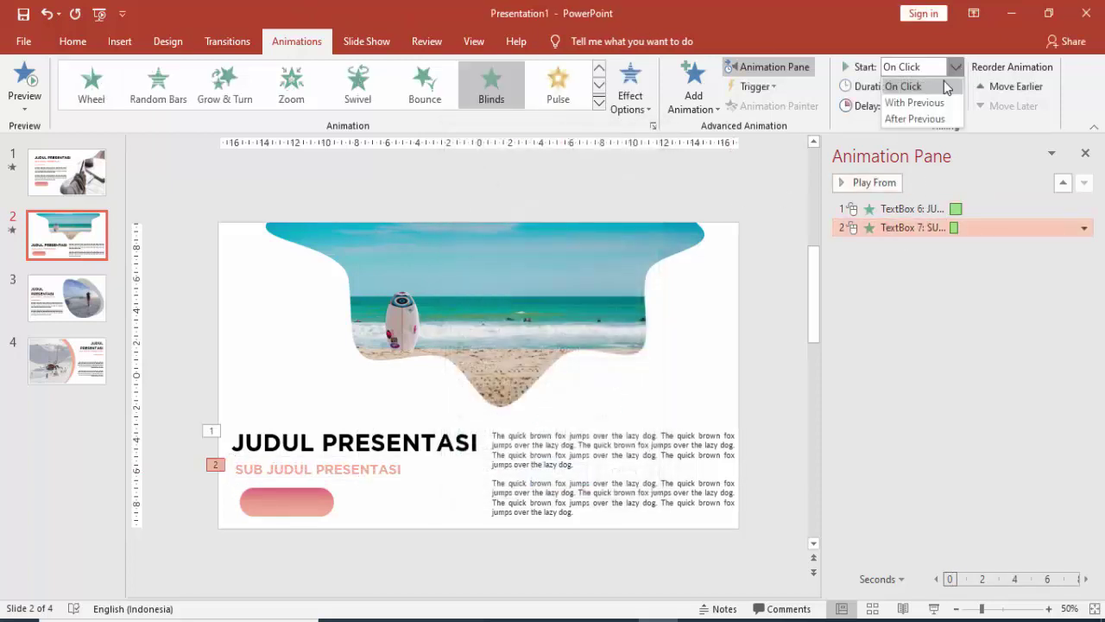
pyautogui.click(925, 119)
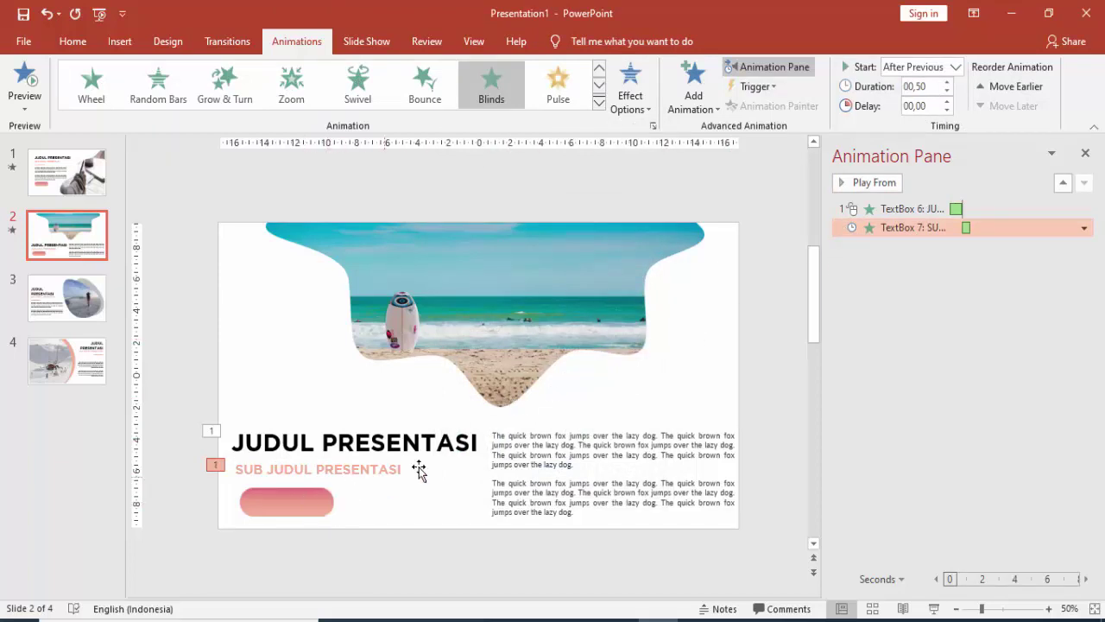
# Give the pink button a Zoom entrance starting After Previous
pyautogui.click(297, 501)
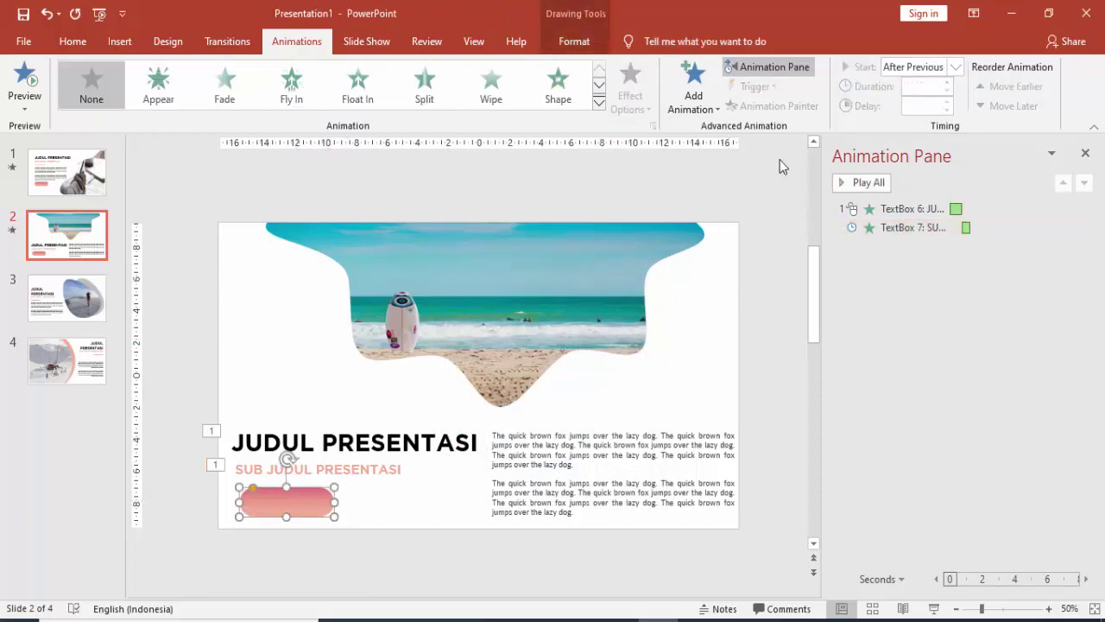
pyautogui.click(713, 90)
pyautogui.click(700, 253)
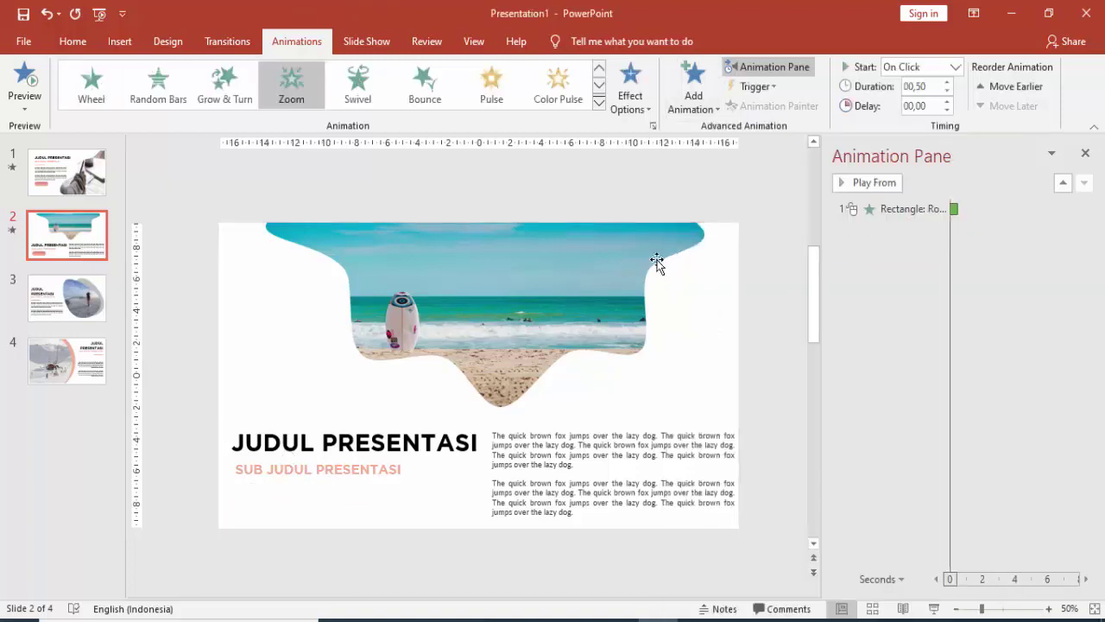
pyautogui.click(955, 66)
pyautogui.click(915, 118)
# Apply a Compress entrance to the body text after previewing Float Up
pyautogui.click(636, 445)
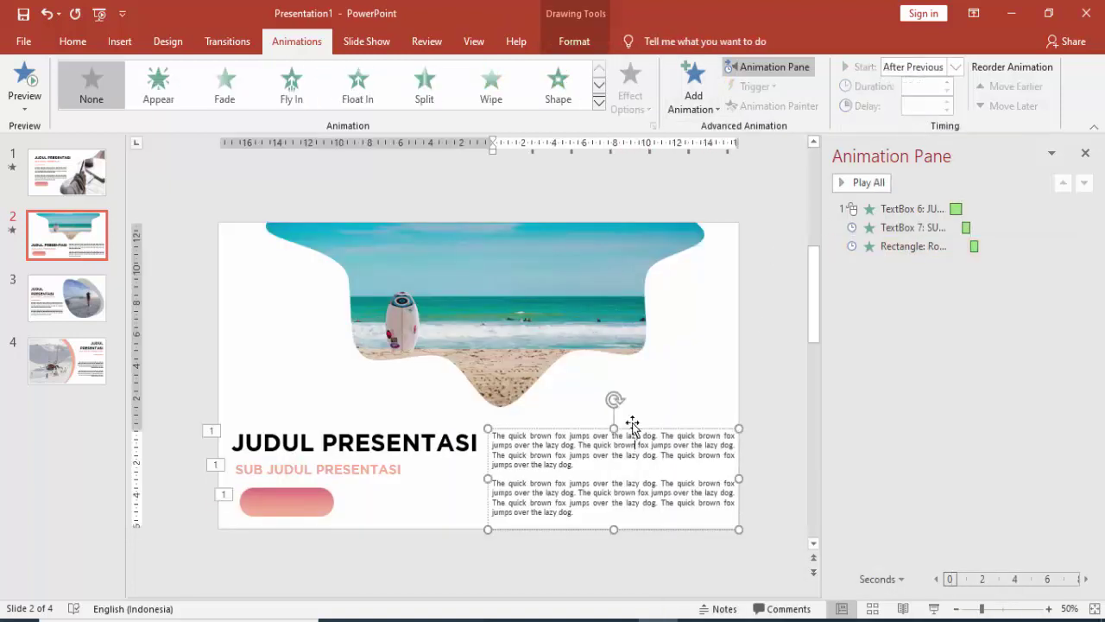
pyautogui.click(693, 90)
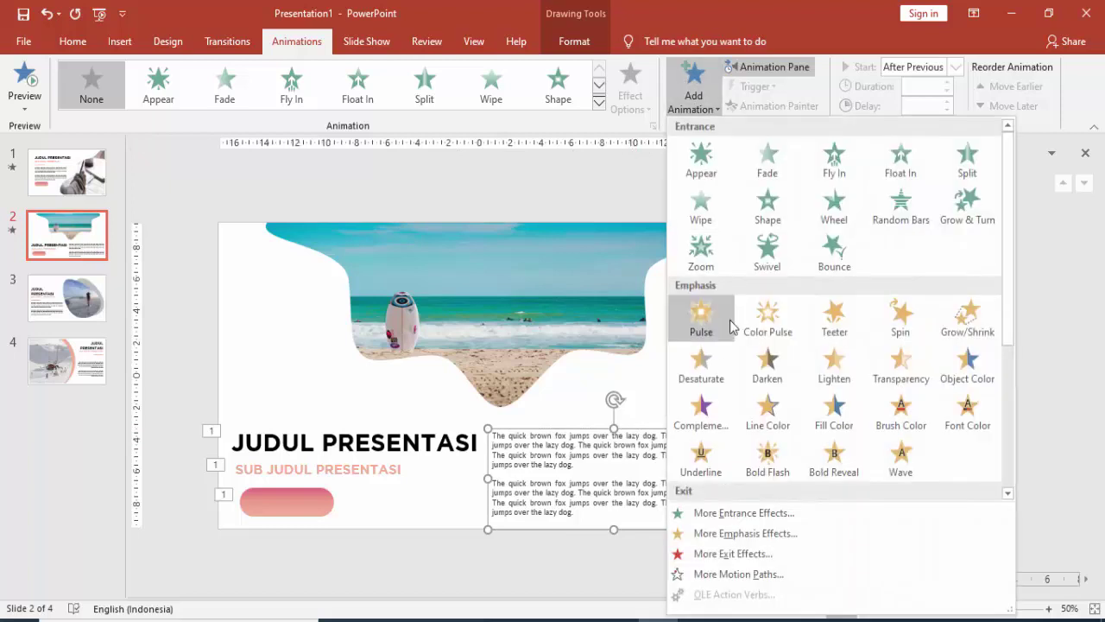
pyautogui.click(692, 513)
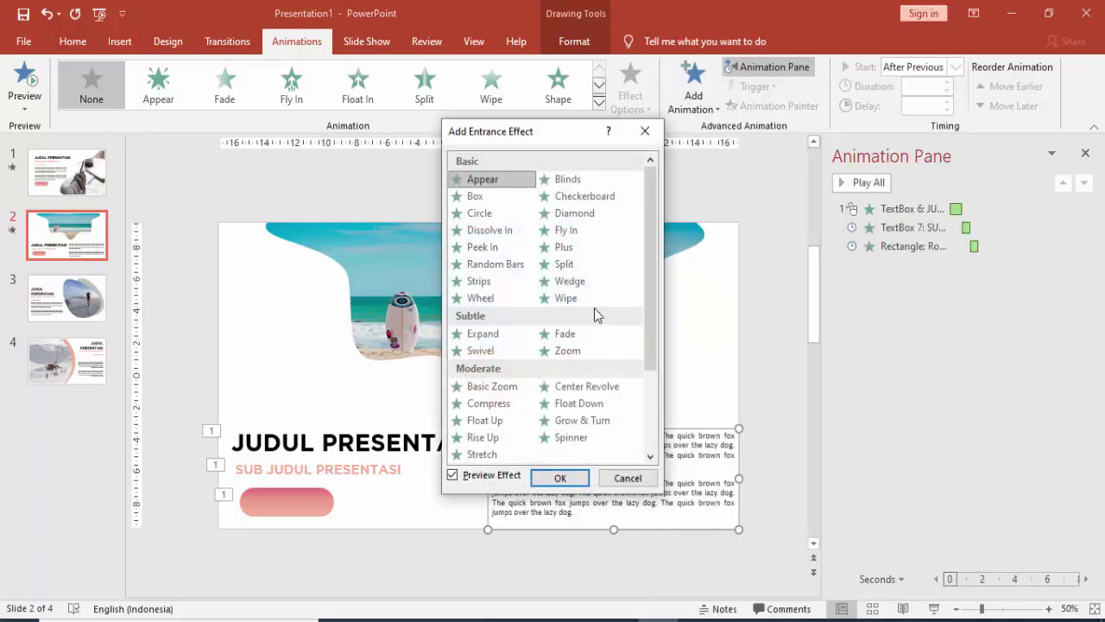
pyautogui.scroll(-2, 561, 367)
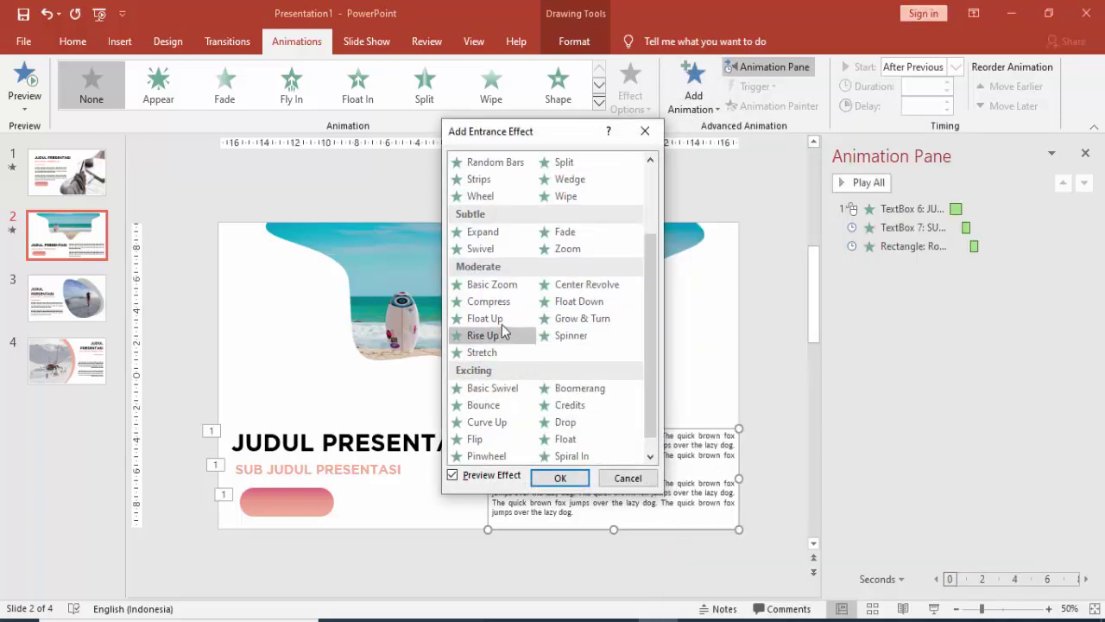
pyautogui.click(500, 322)
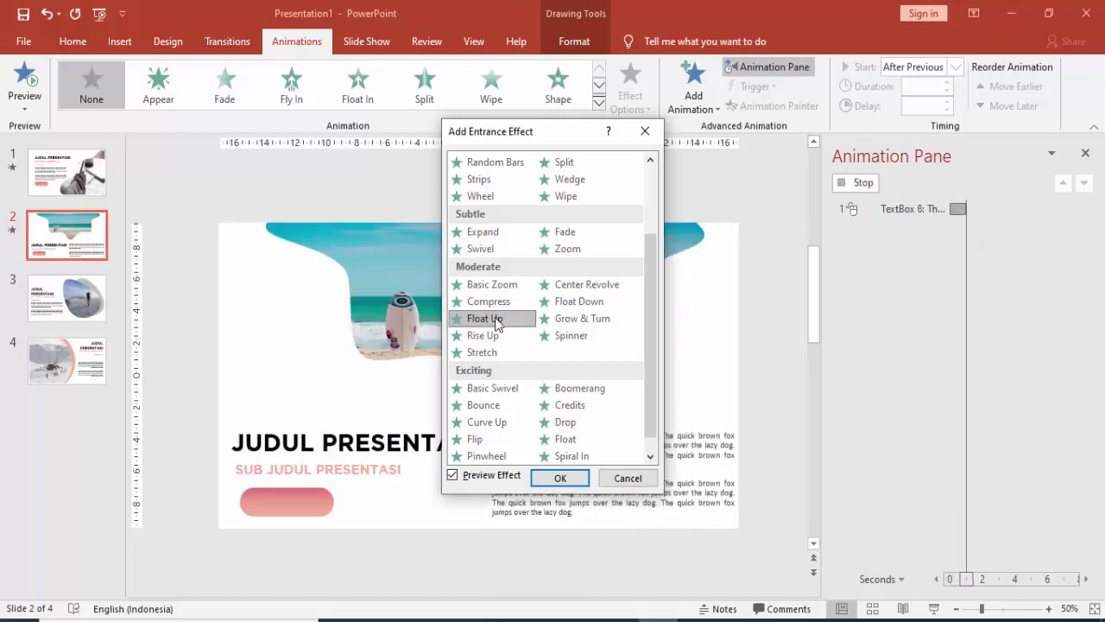
pyautogui.click(492, 309)
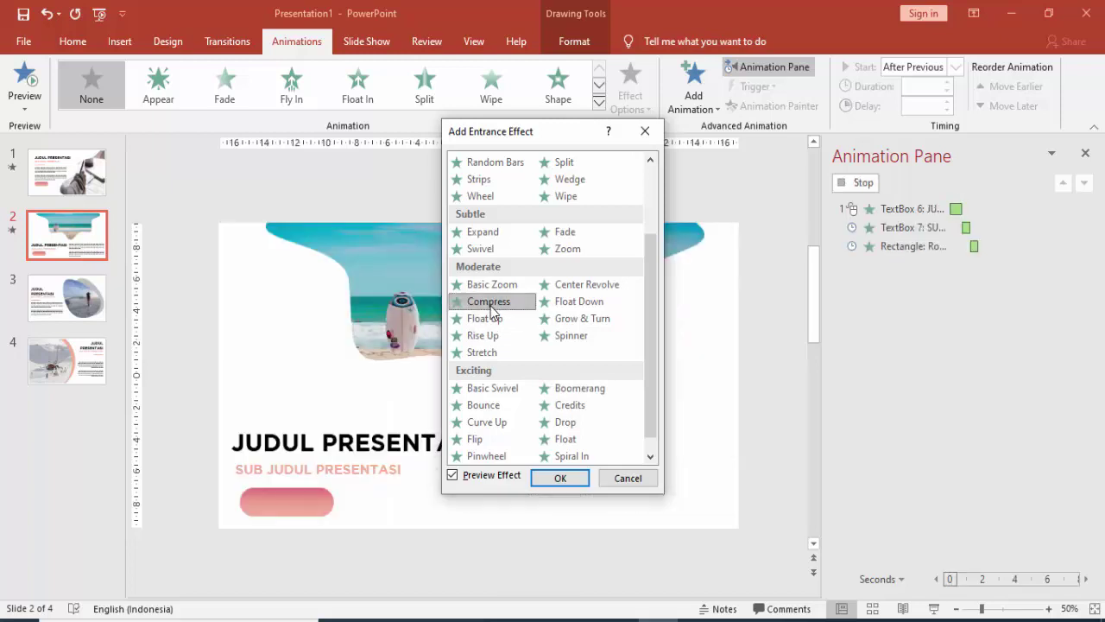
pyautogui.click(556, 475)
# Set the body text to start After Previous, preview the slide, and go to slide 3
pyautogui.click(956, 67)
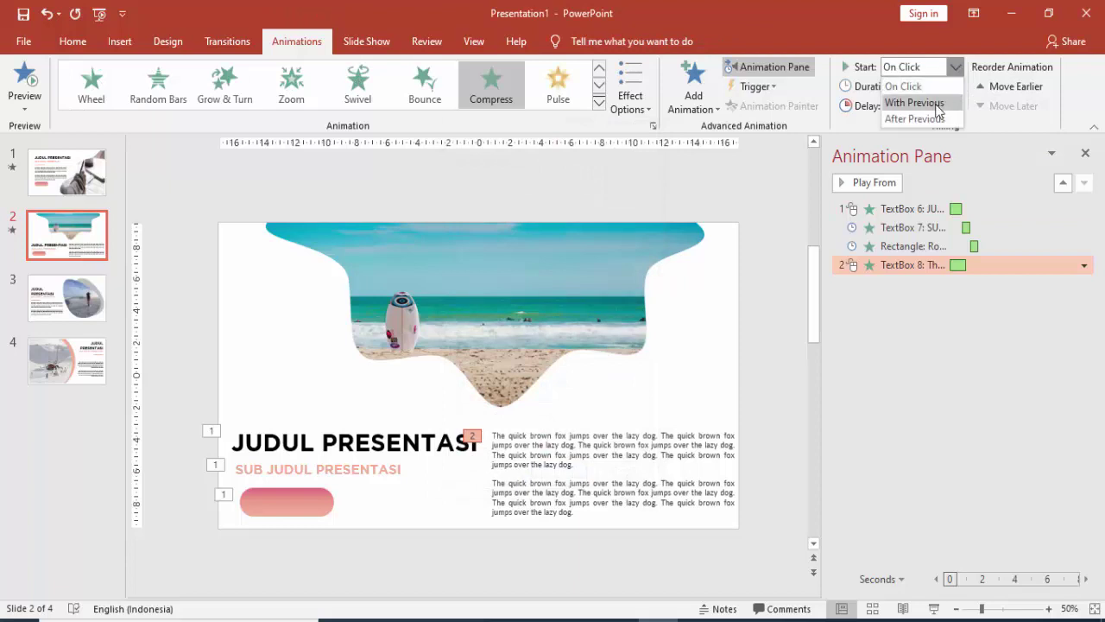
pyautogui.click(934, 118)
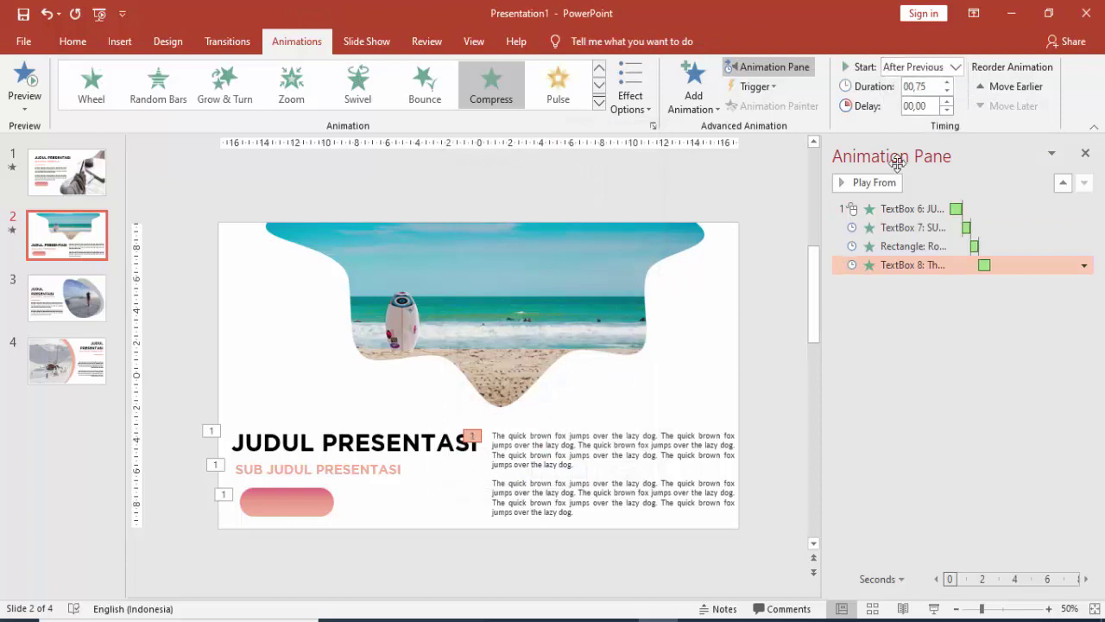
pyautogui.click(881, 182)
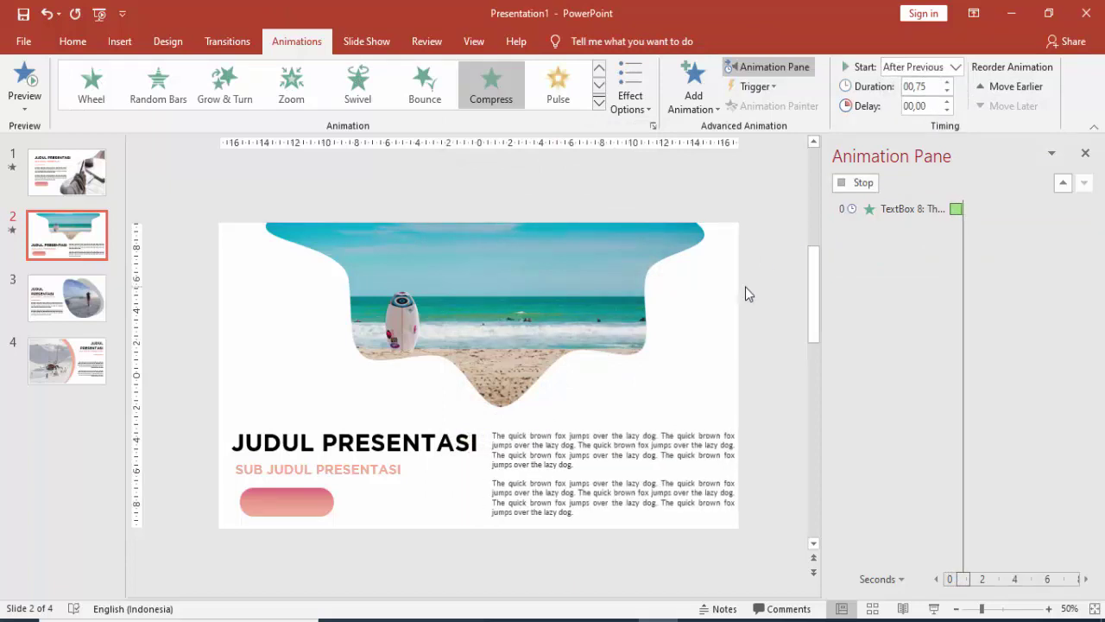
pyautogui.click(87, 308)
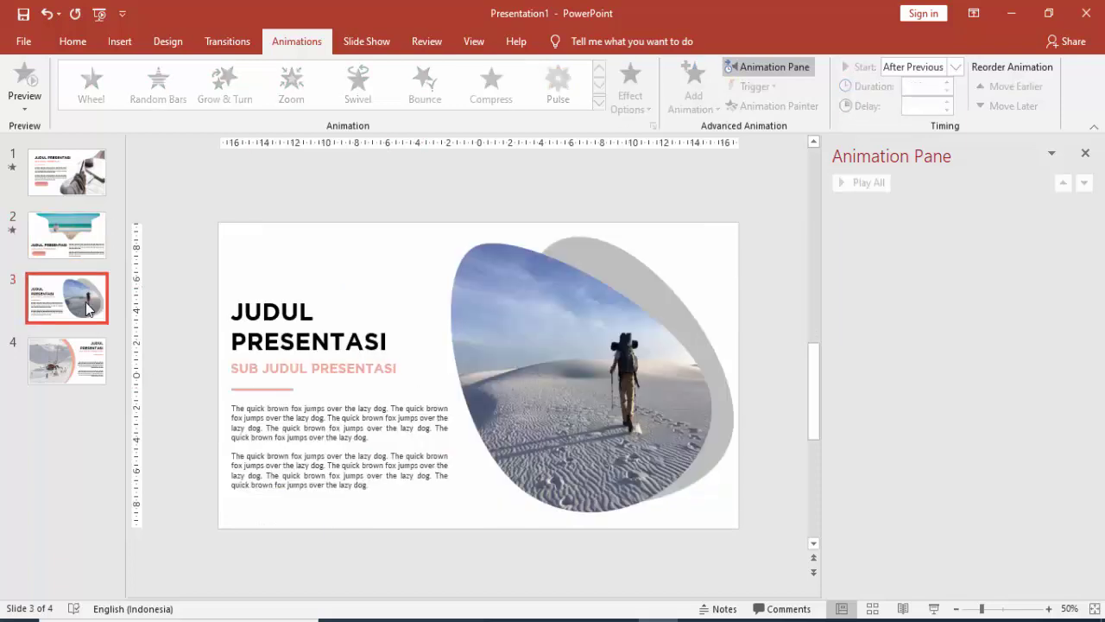
# Apply Compress to the slide 3 JUDUL PRESENTASI title after previewing Float Up
pyautogui.click(330, 316)
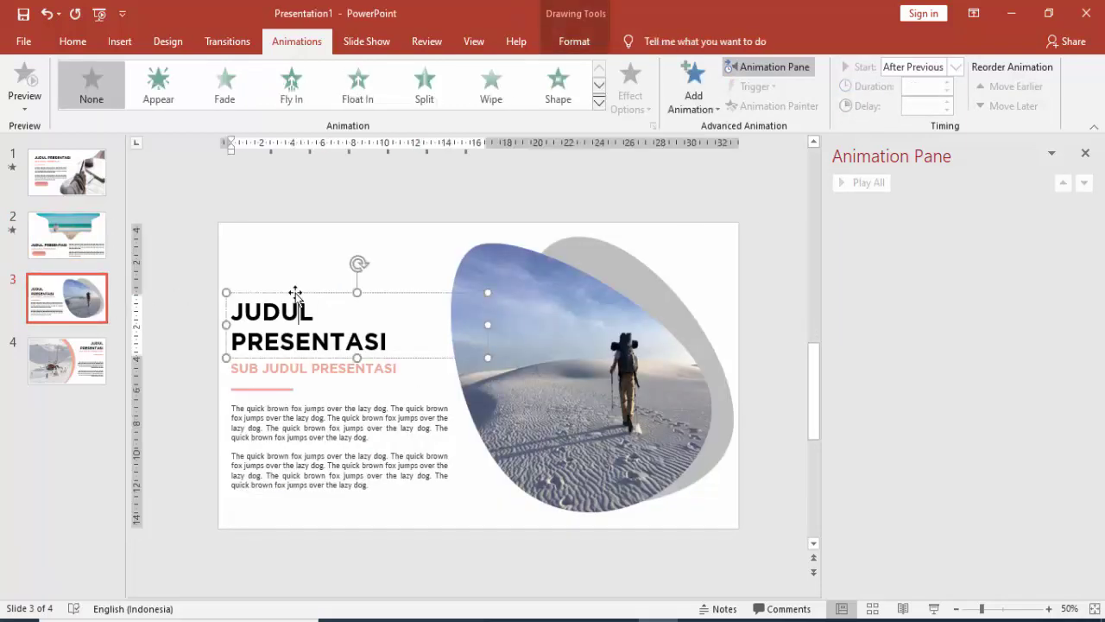
pyautogui.click(690, 90)
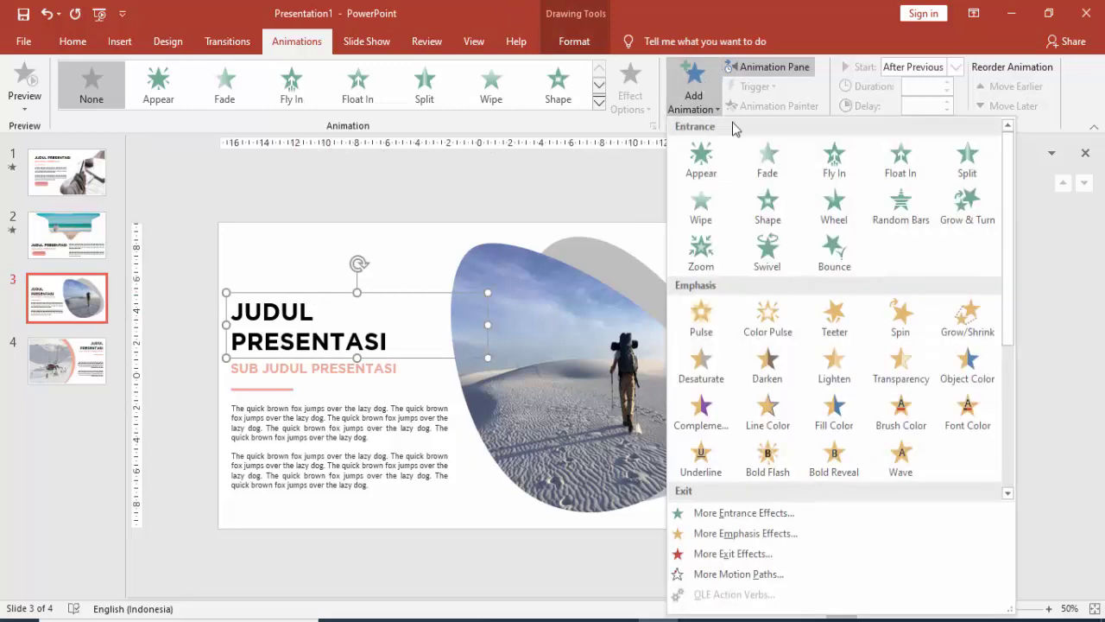
pyautogui.click(713, 513)
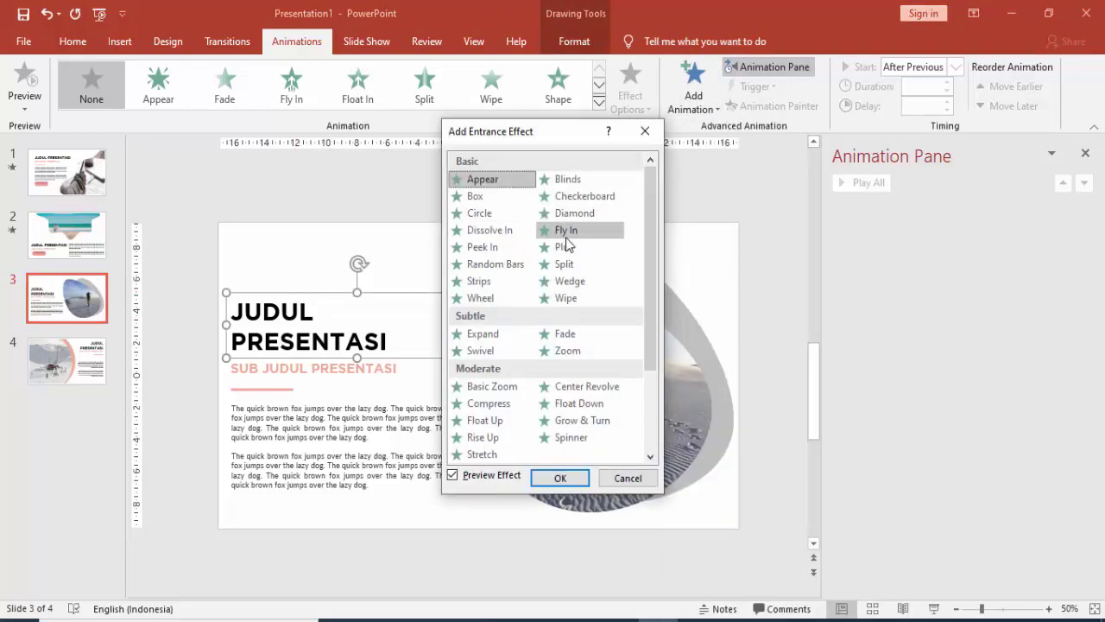
pyautogui.scroll(-2, 544, 378)
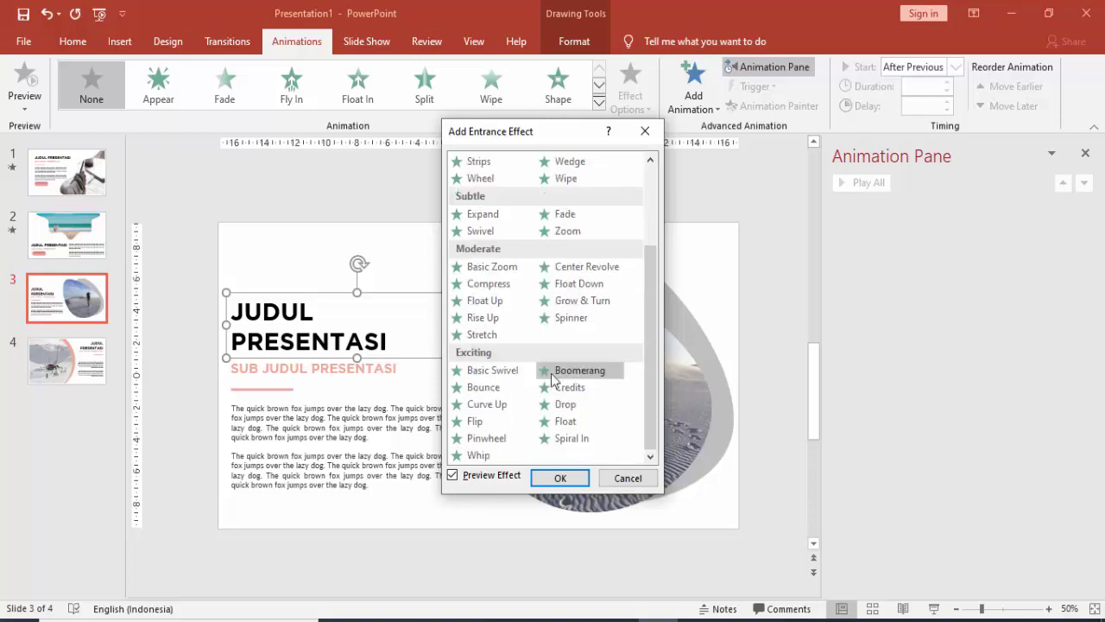
pyautogui.click(506, 311)
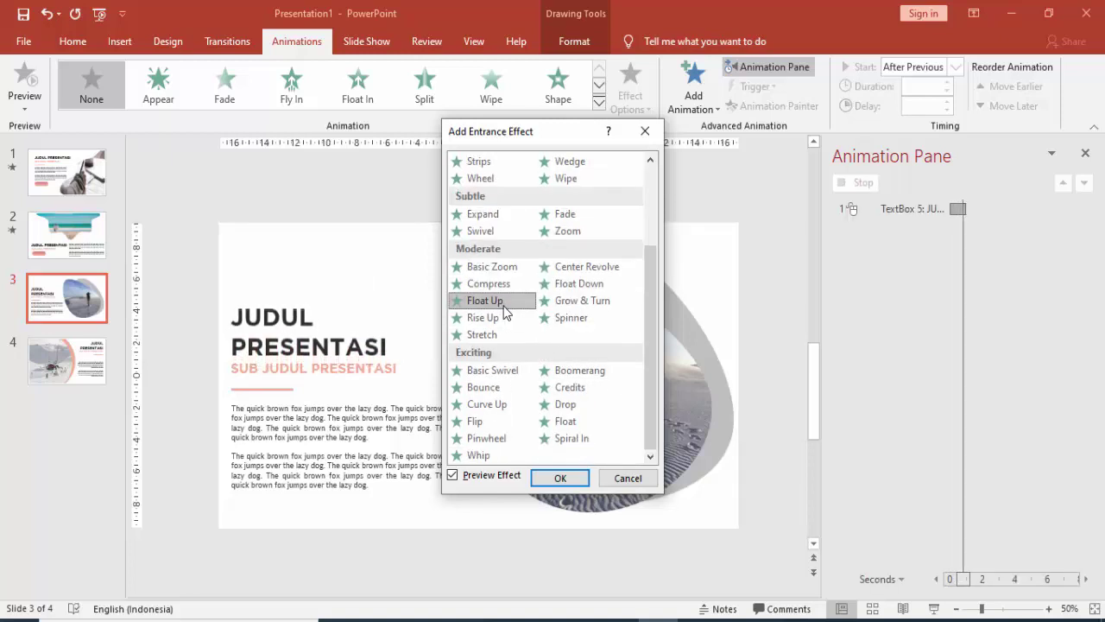
pyautogui.click(503, 285)
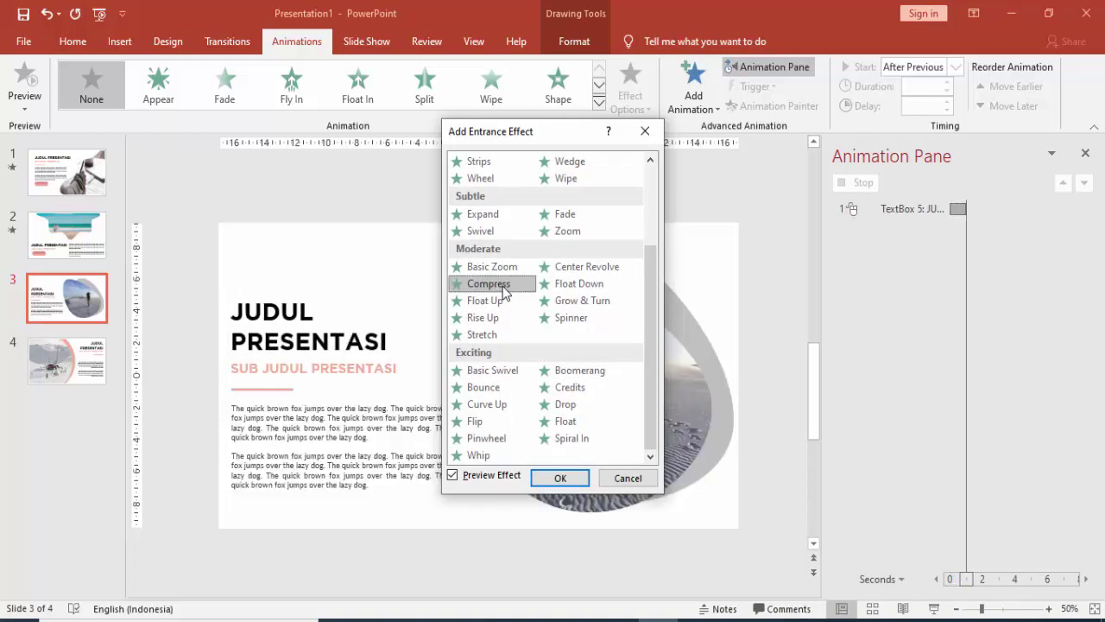
pyautogui.click(561, 480)
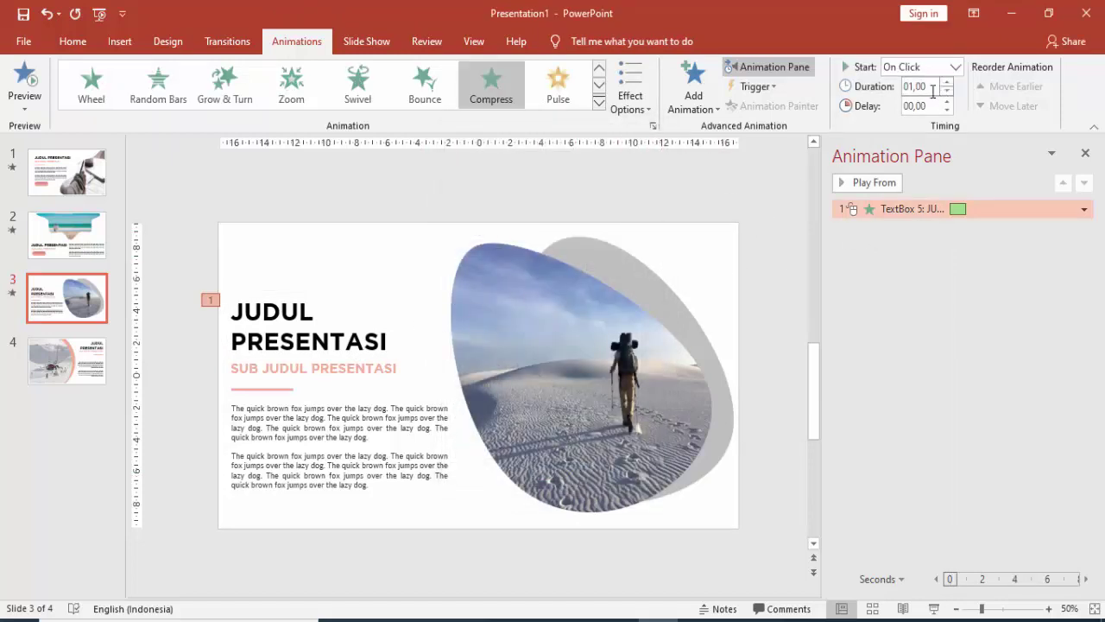
# Give the subtitle a Float Down entrance lasting 0.75 seconds, starting After Previous
pyautogui.click(398, 366)
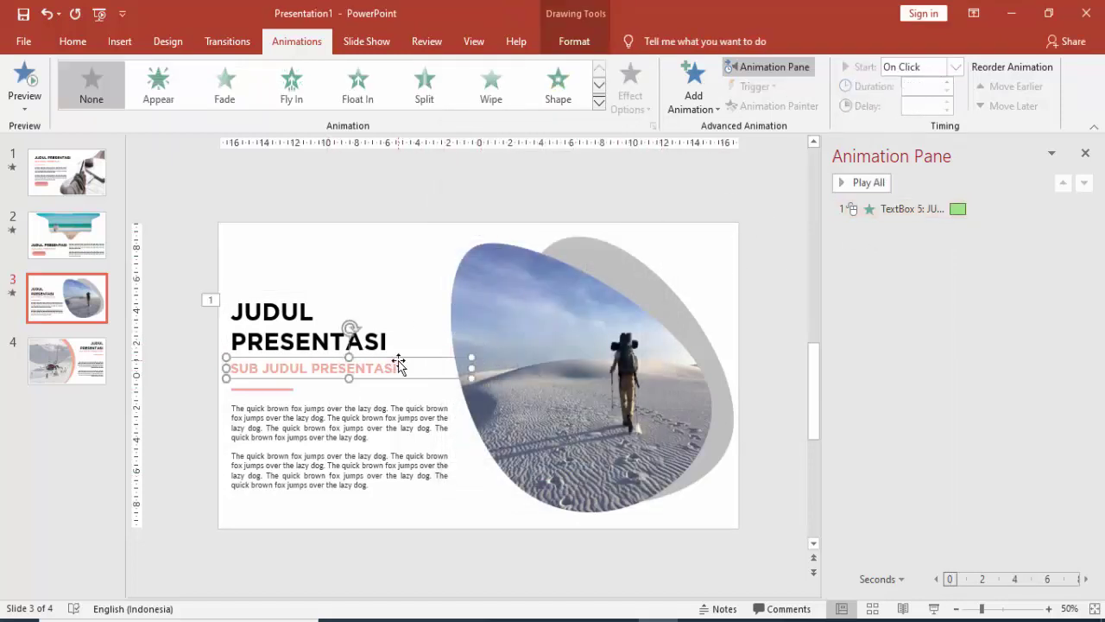
pyautogui.click(693, 95)
pyautogui.click(700, 510)
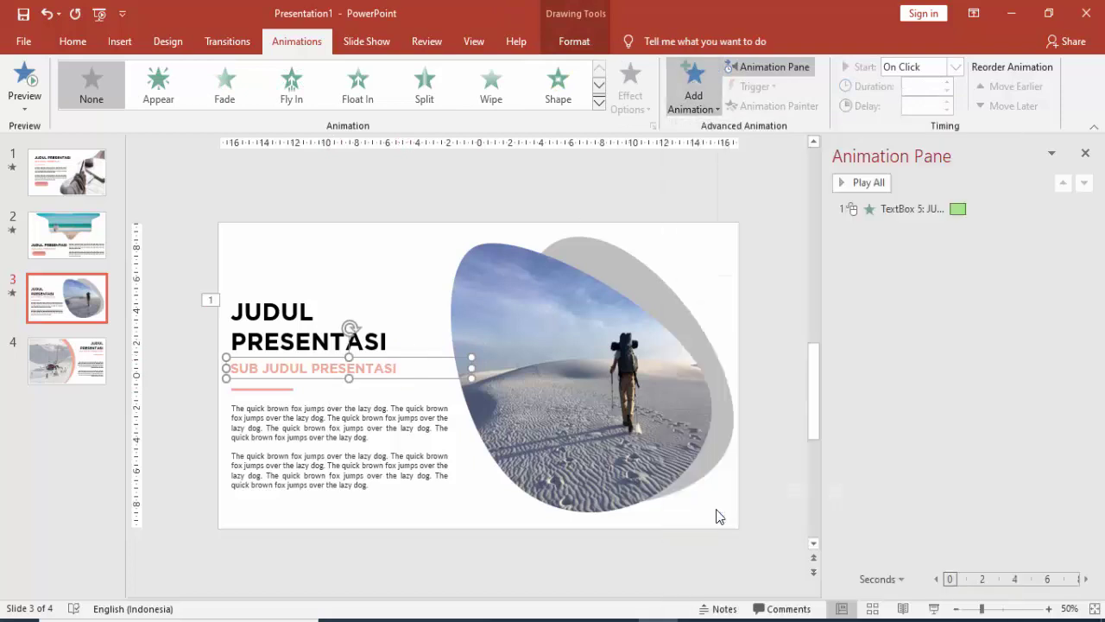
pyautogui.scroll(-3, 610, 350)
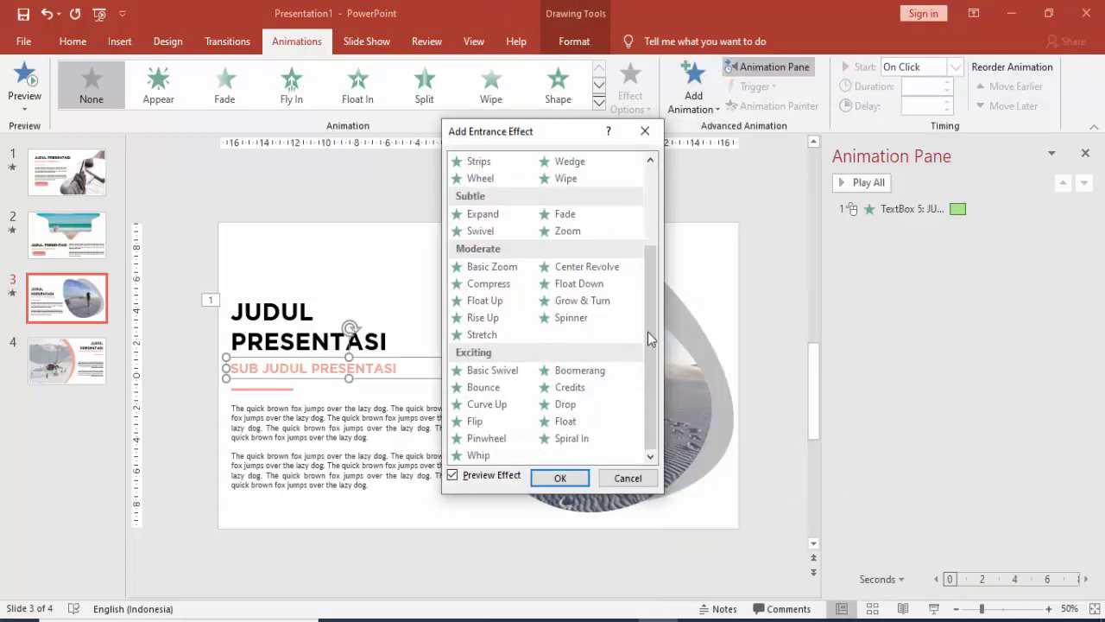
pyautogui.click(585, 321)
pyautogui.click(582, 301)
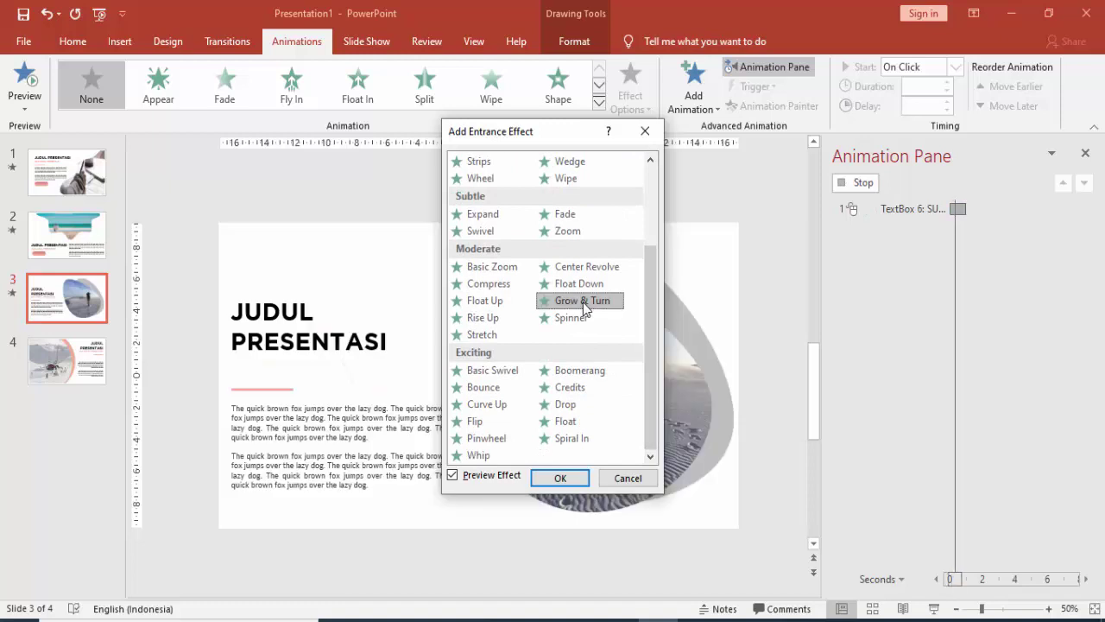
pyautogui.click(580, 285)
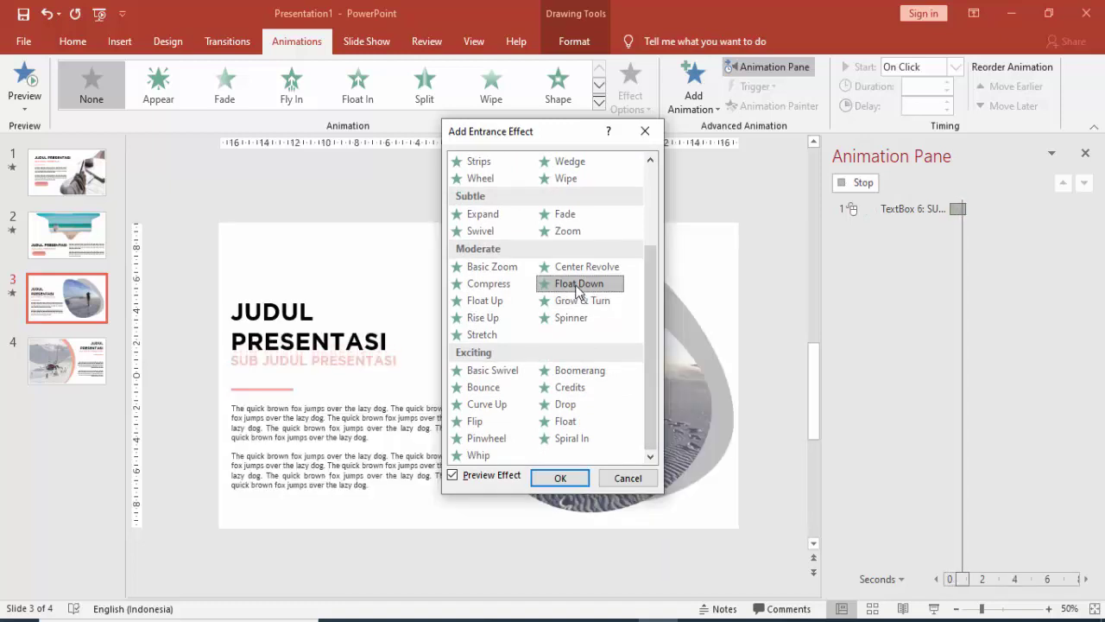
pyautogui.click(560, 478)
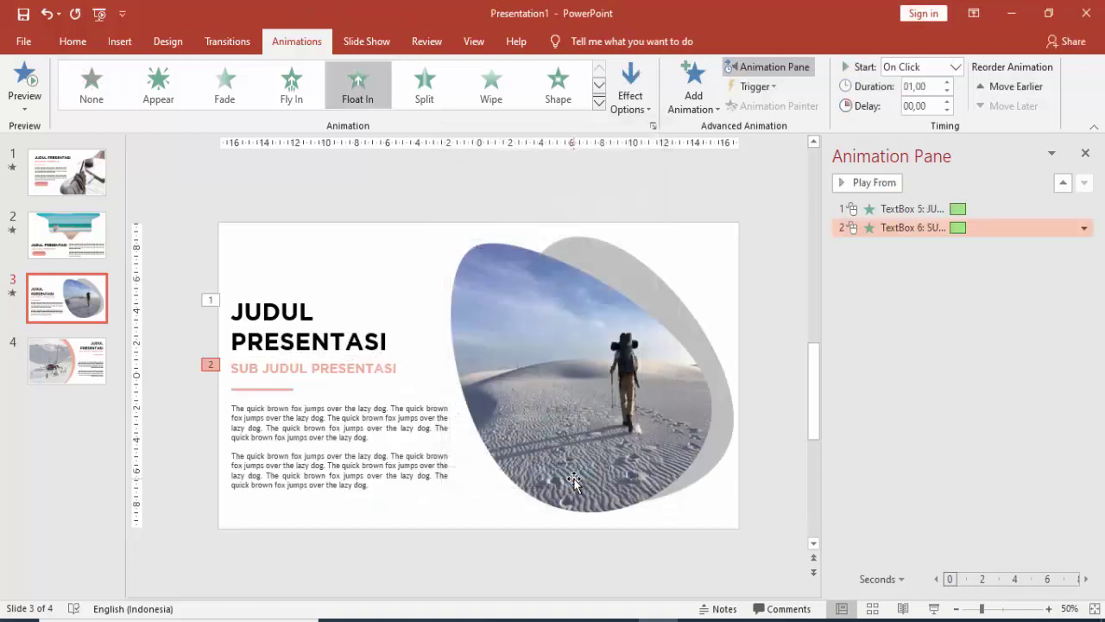
pyautogui.click(947, 91)
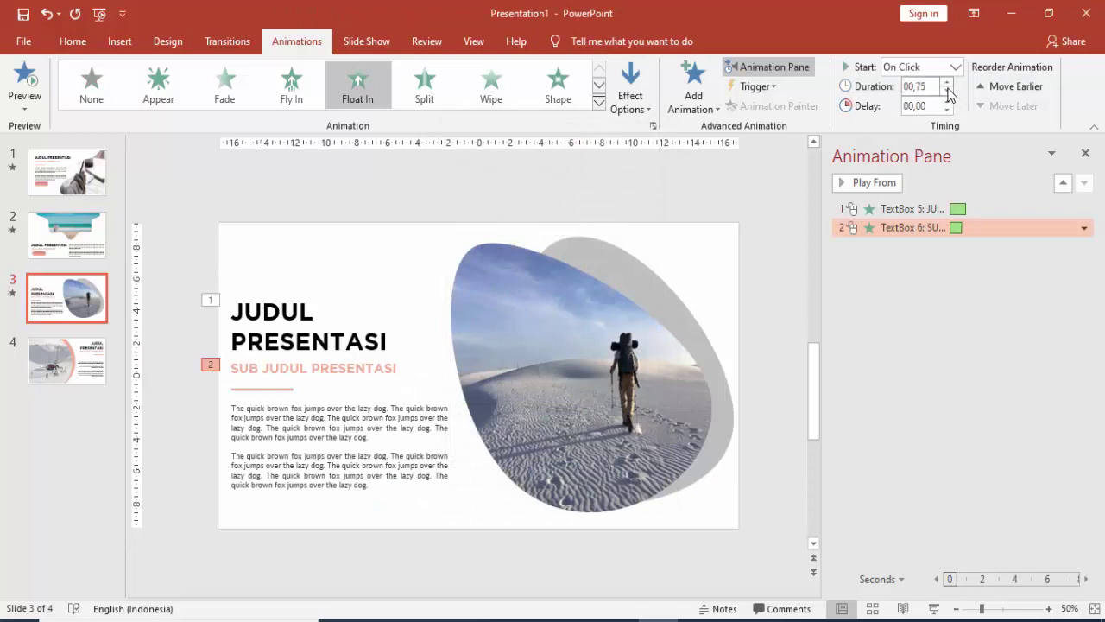
pyautogui.click(955, 67)
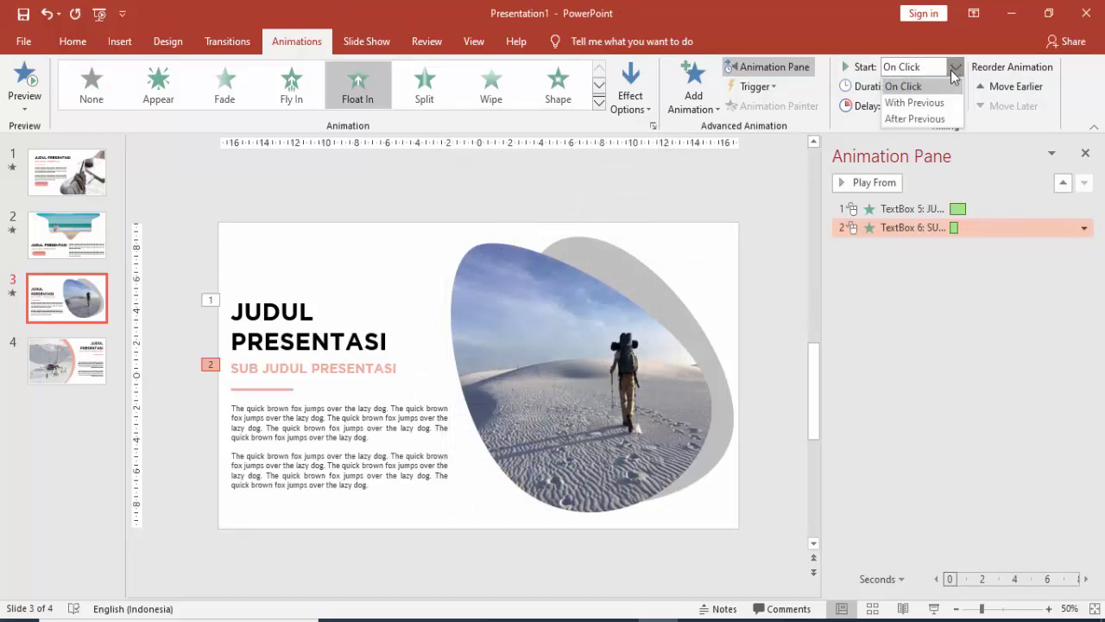
pyautogui.click(915, 119)
# Give the divider line a From Left Wipe With Previous, then select the body text
pyautogui.click(291, 390)
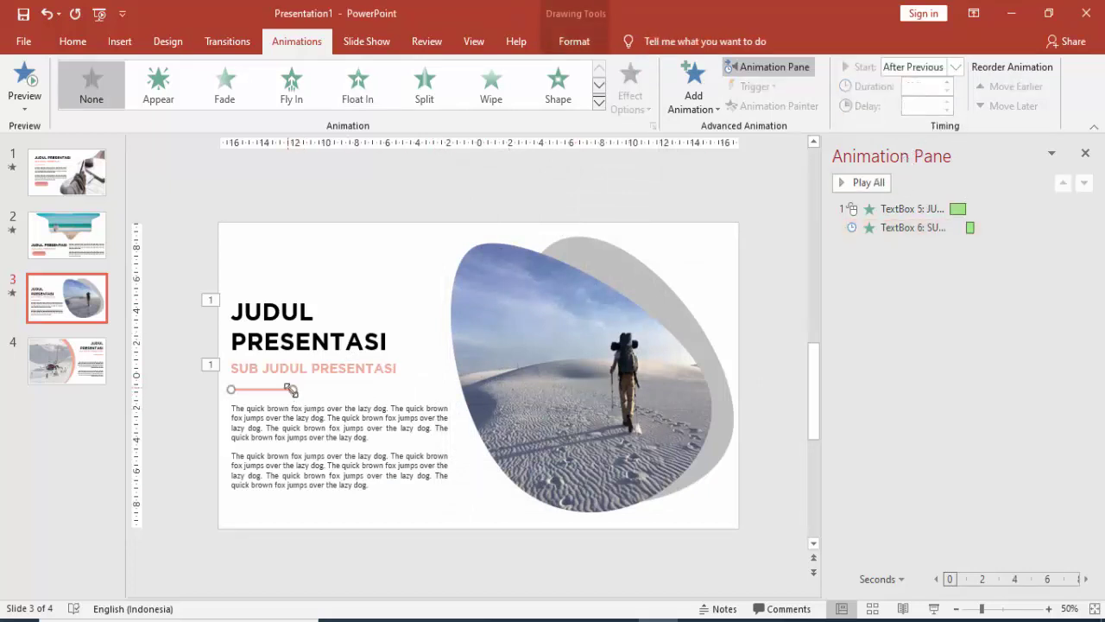
pyautogui.click(694, 87)
pyautogui.click(700, 203)
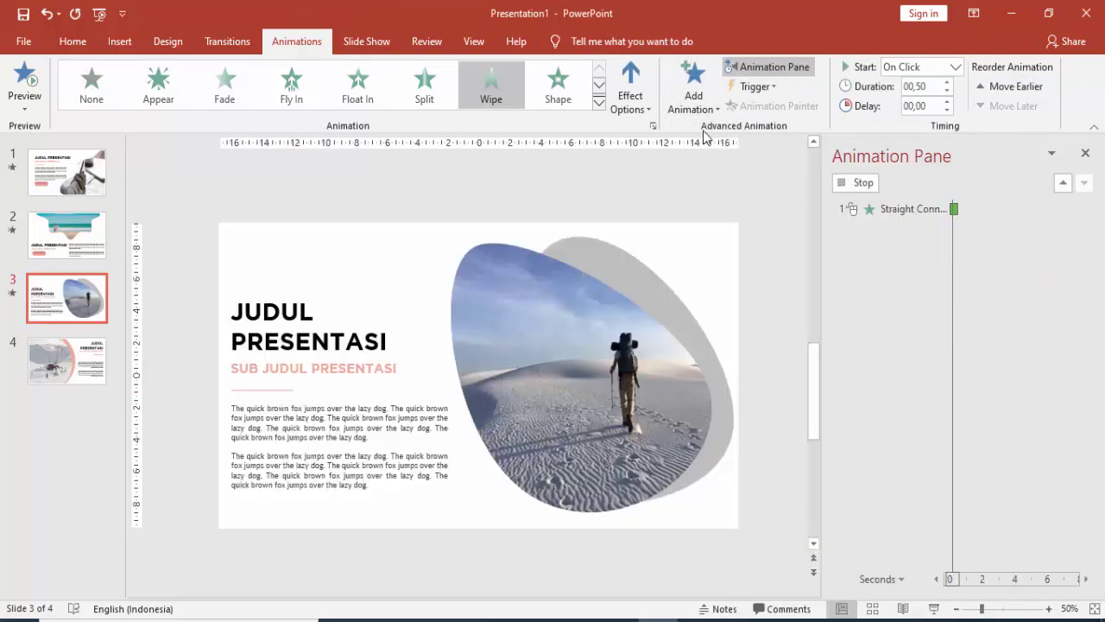
pyautogui.click(637, 75)
pyautogui.click(634, 190)
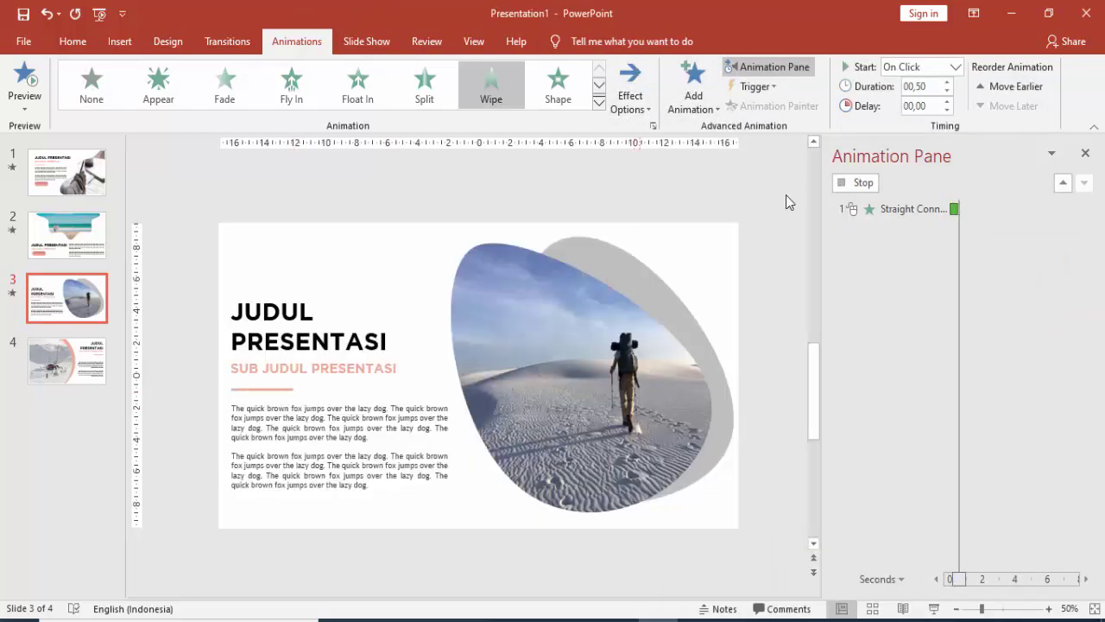
pyautogui.click(955, 67)
pyautogui.click(915, 102)
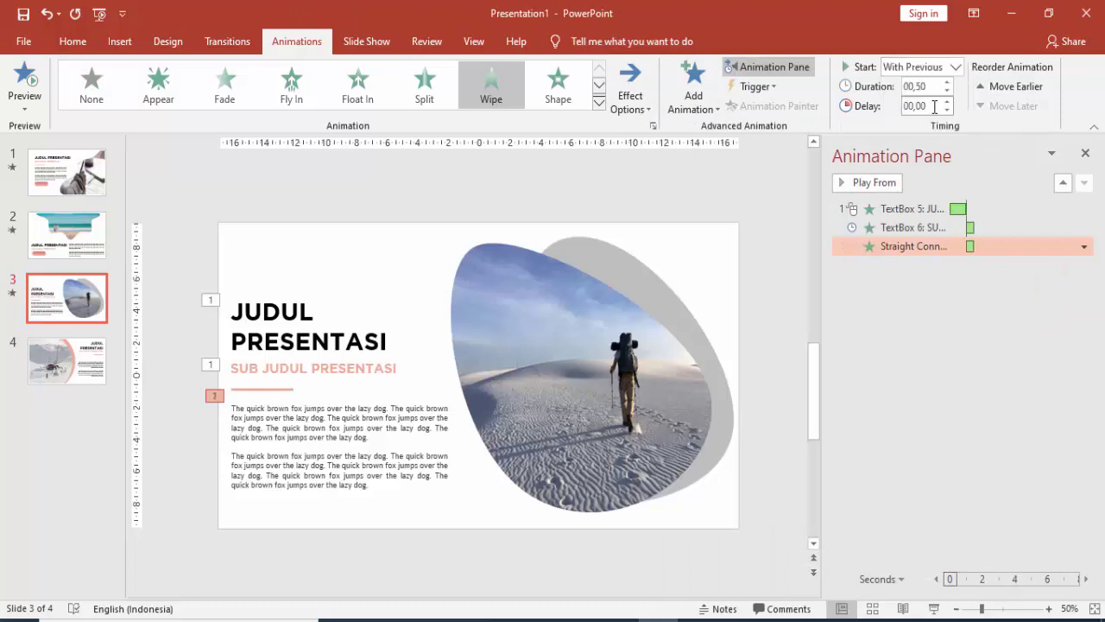
pyautogui.click(409, 412)
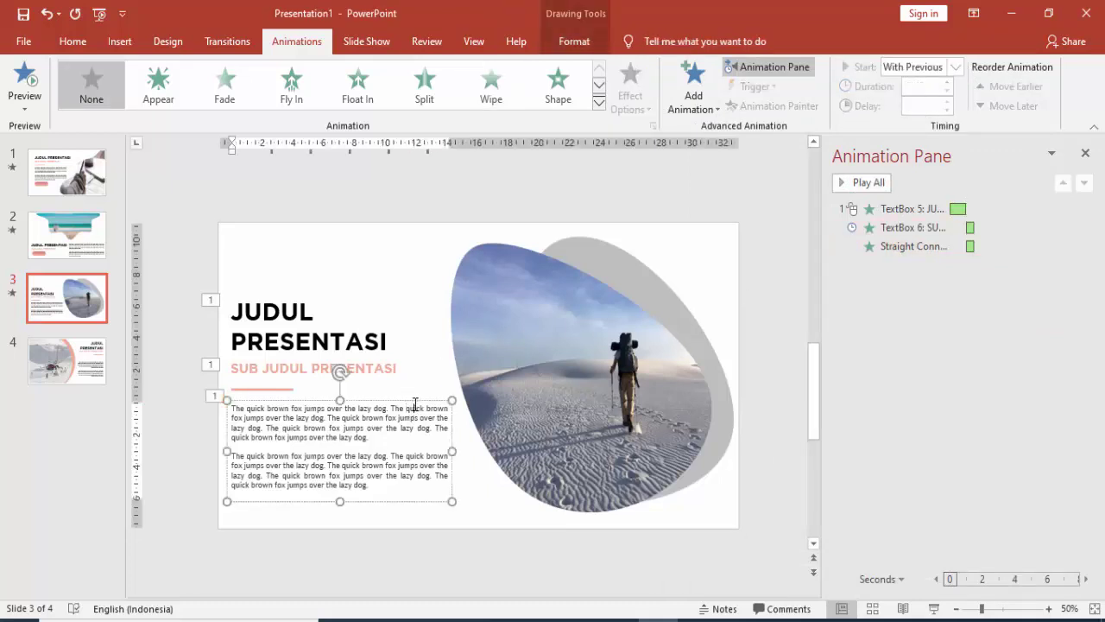
# Apply a Float Down entrance to the body text after previewing several other effects
pyautogui.click(693, 87)
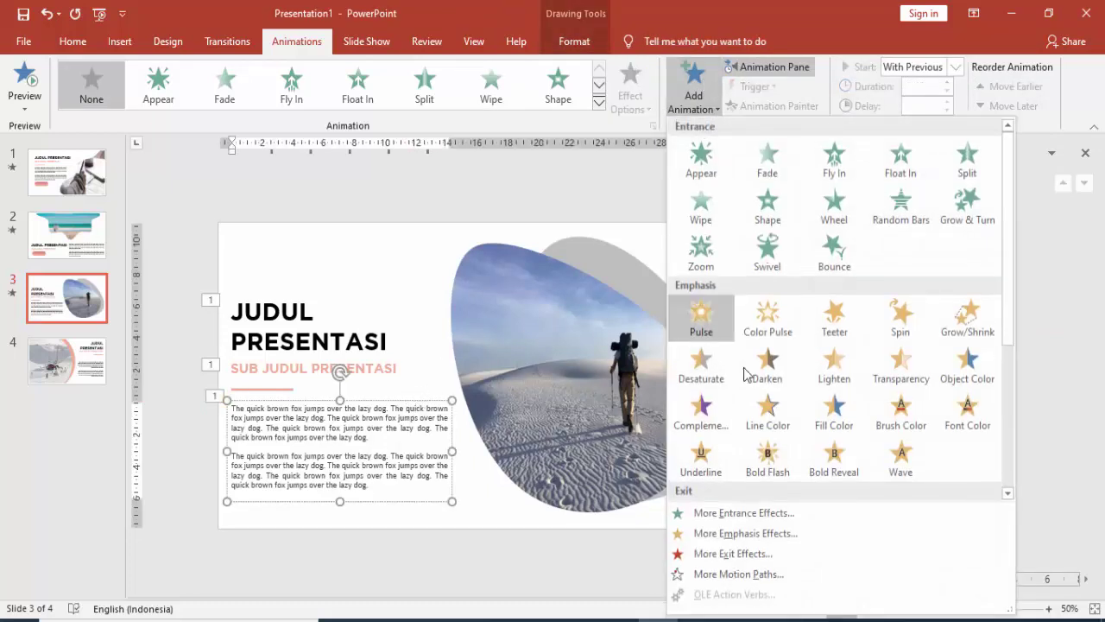
pyautogui.click(730, 516)
pyautogui.scroll(-5, 583, 329)
pyautogui.scroll(-2, 585, 348)
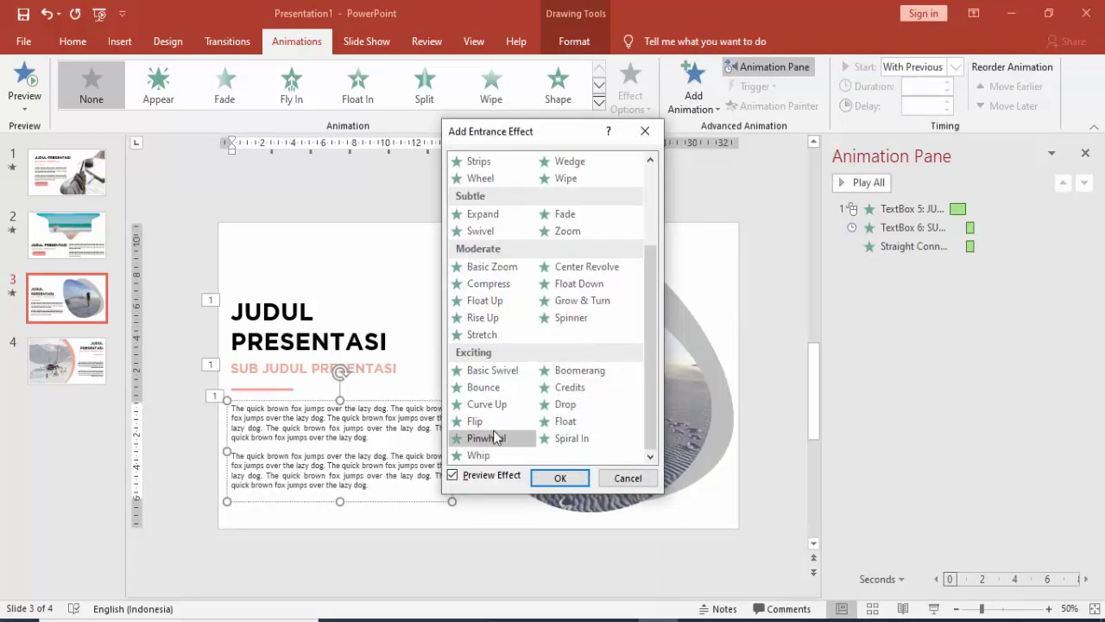
pyautogui.click(499, 388)
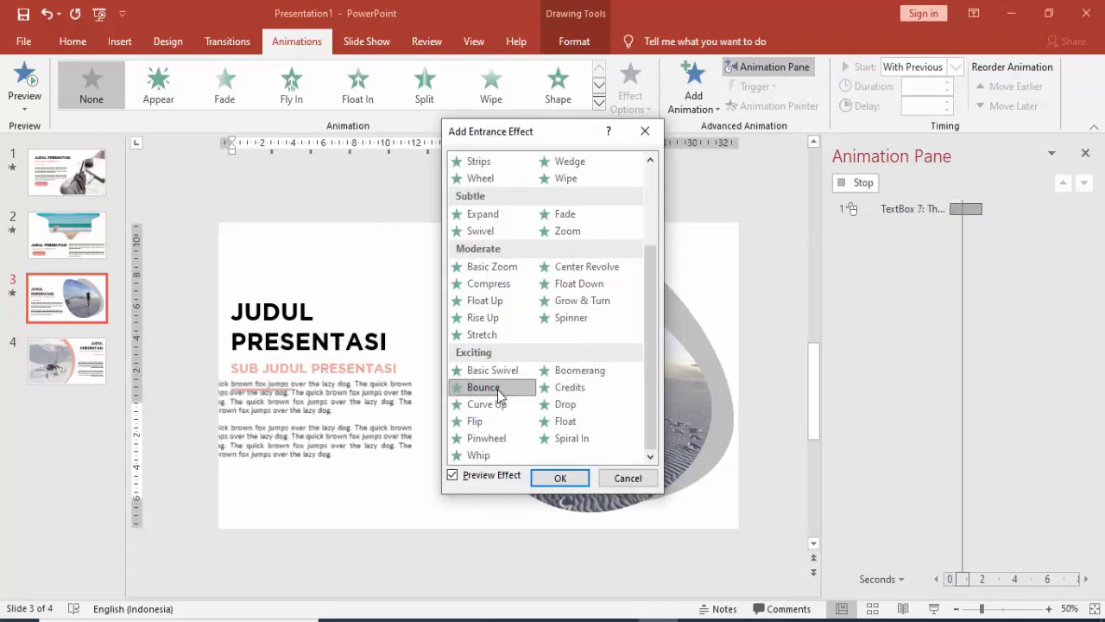
pyautogui.click(495, 373)
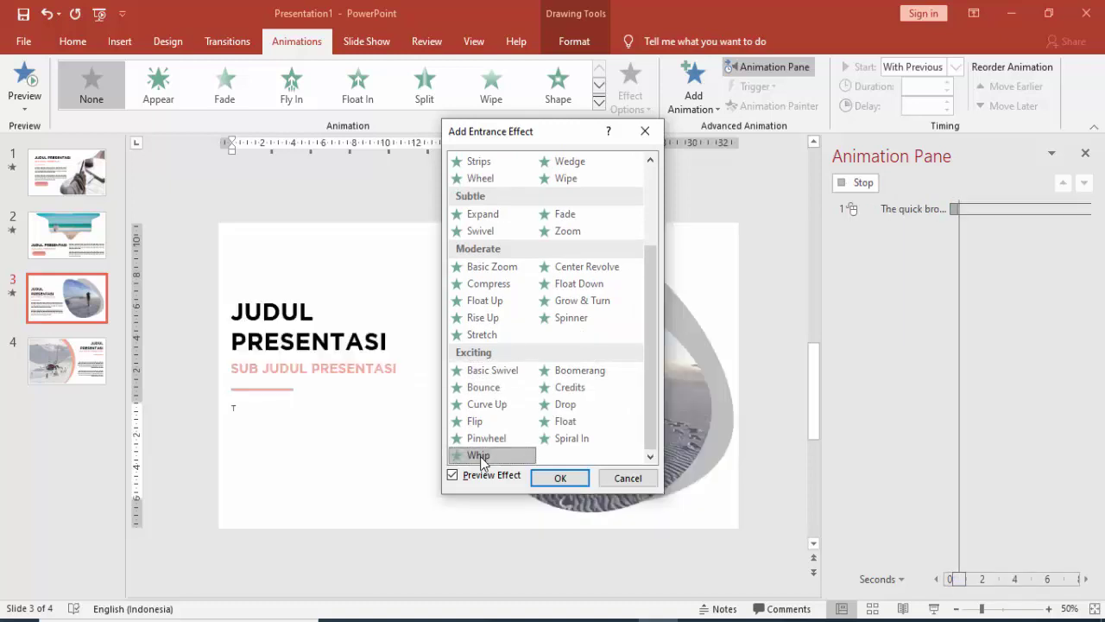
pyautogui.click(551, 406)
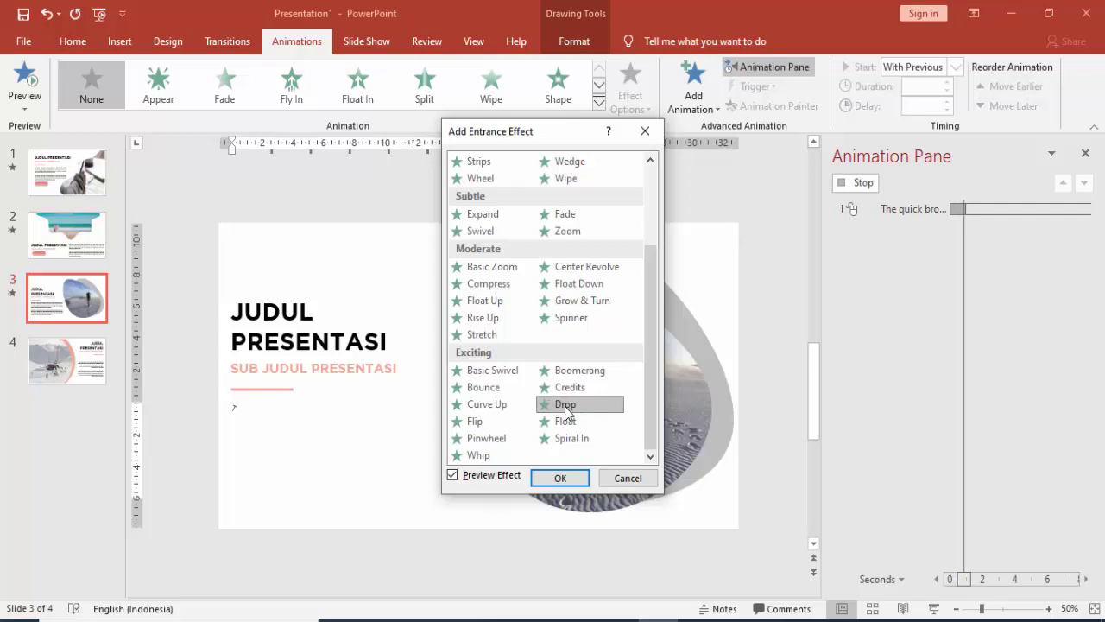
pyautogui.click(566, 421)
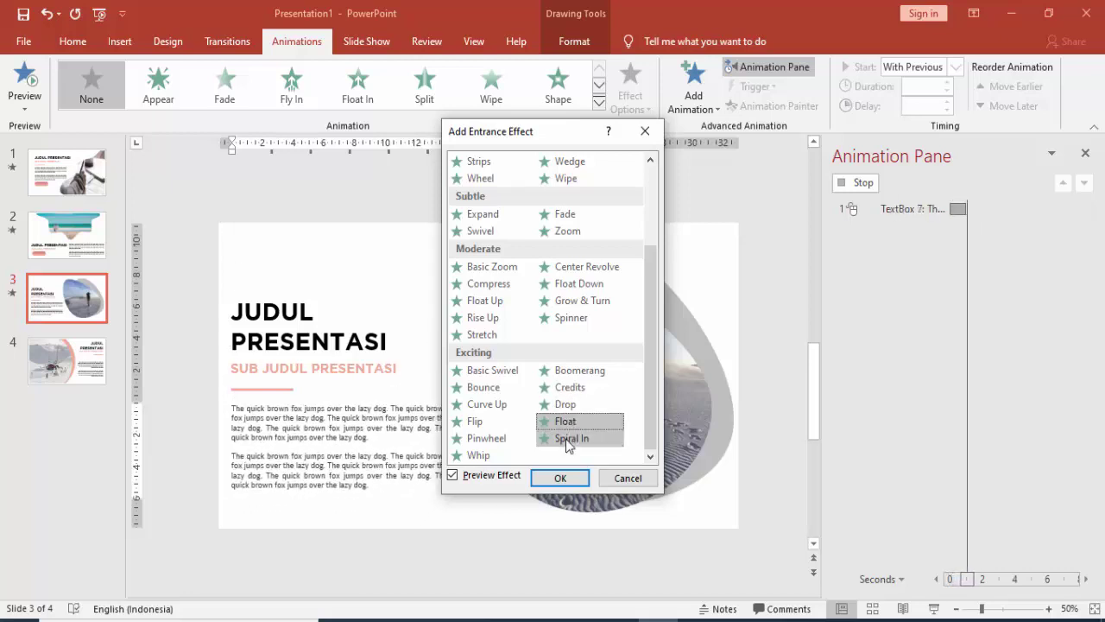
pyautogui.click(570, 438)
pyautogui.click(579, 283)
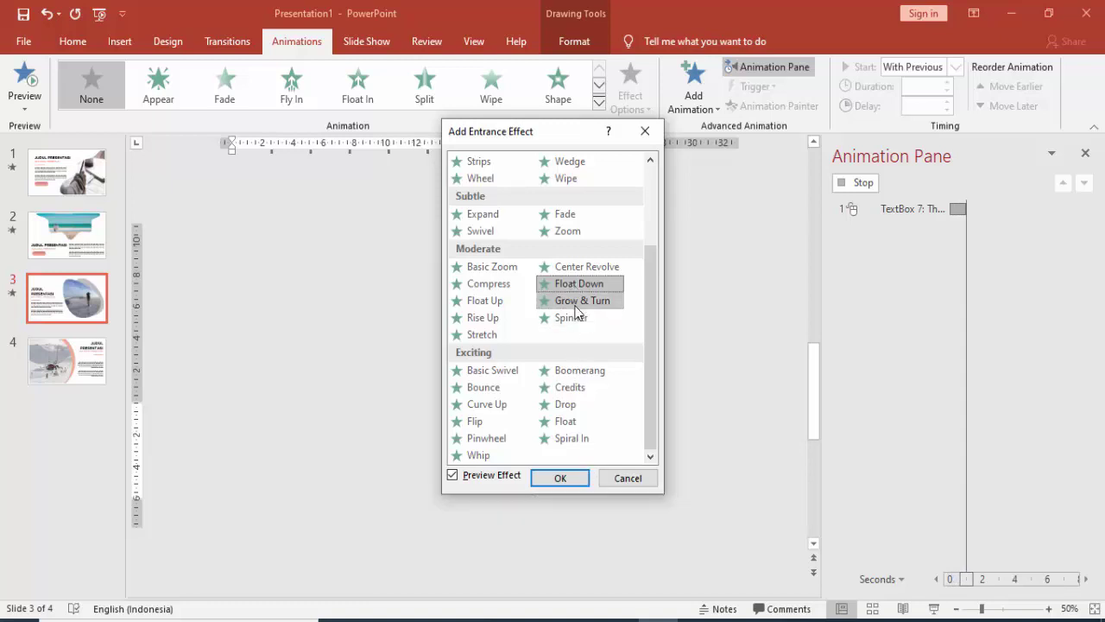
pyautogui.click(563, 476)
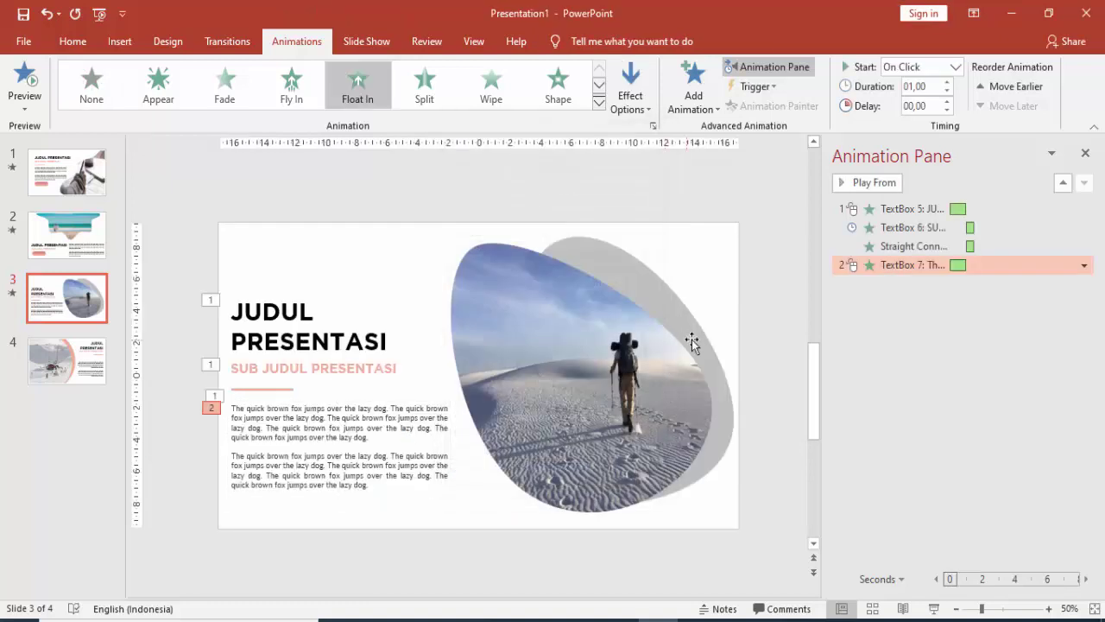
# Start the body text After Previous, preview, then select slide 4's JUDUL PRESENTASI title
pyautogui.click(956, 68)
pyautogui.click(950, 116)
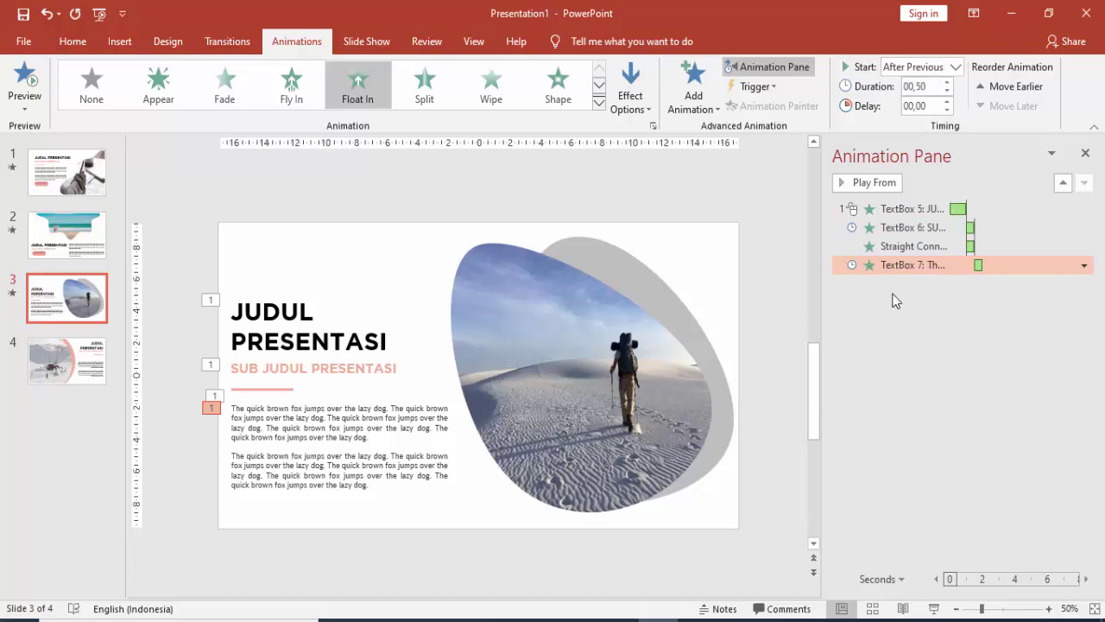
pyautogui.click(864, 183)
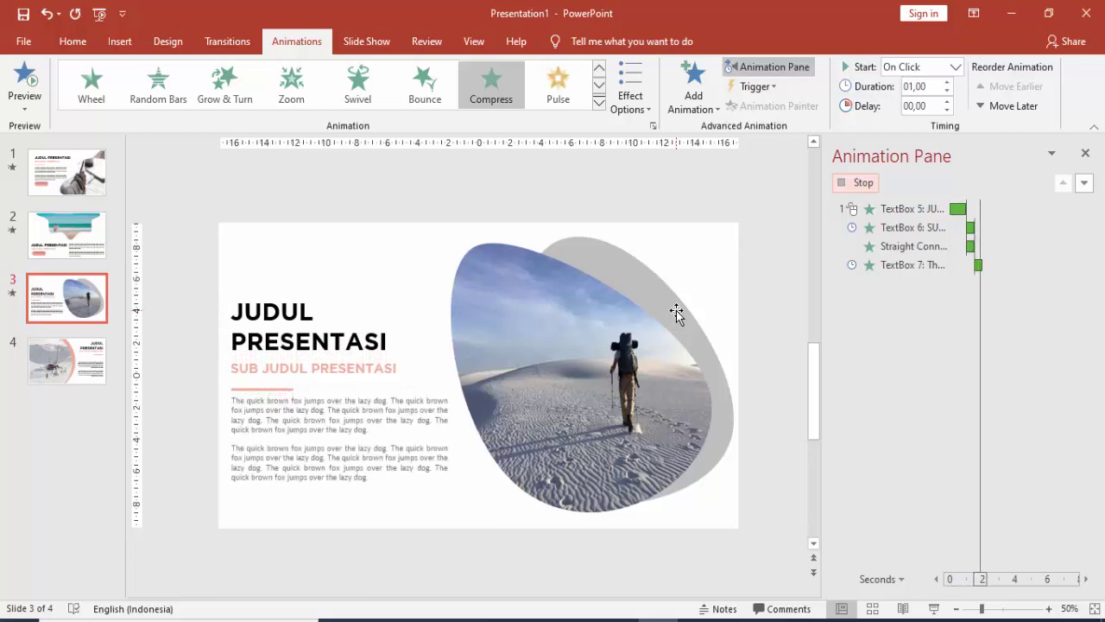
pyautogui.click(84, 369)
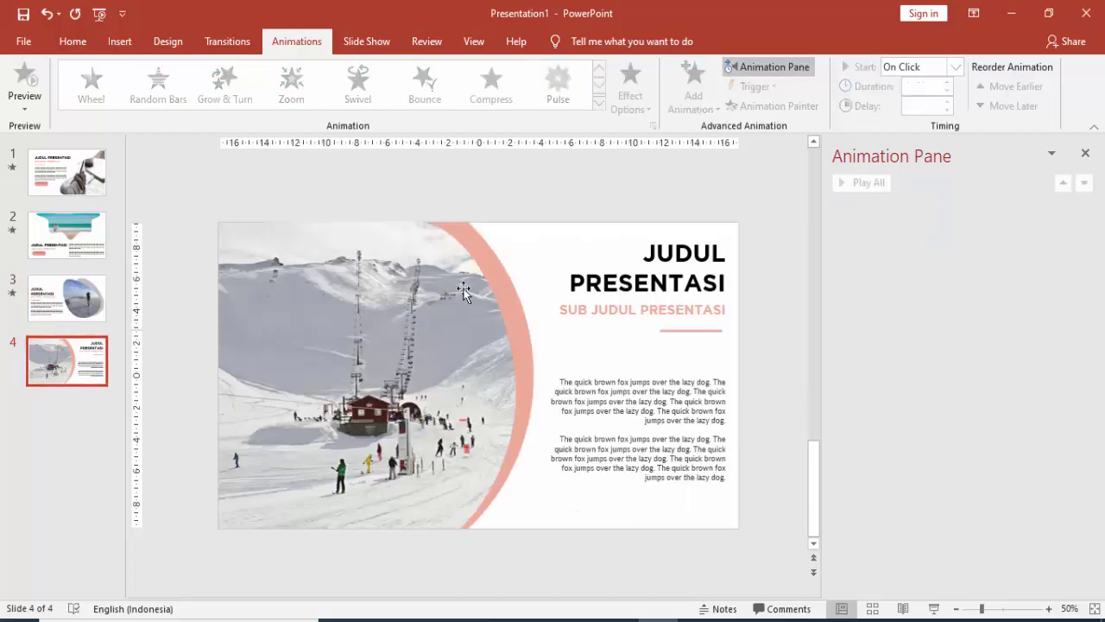
pyautogui.click(616, 270)
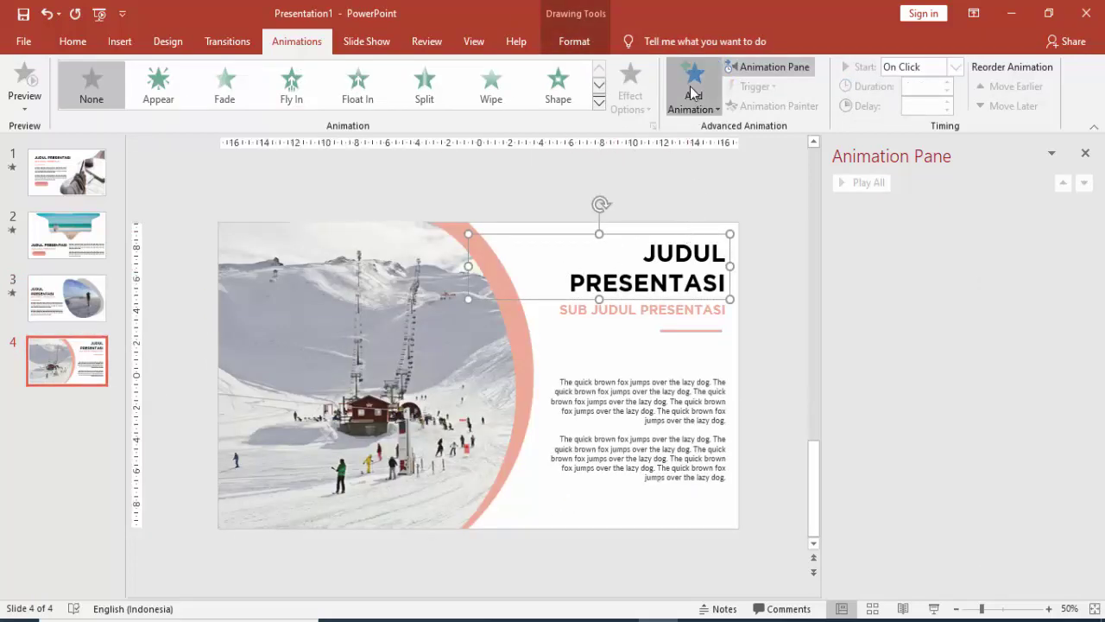
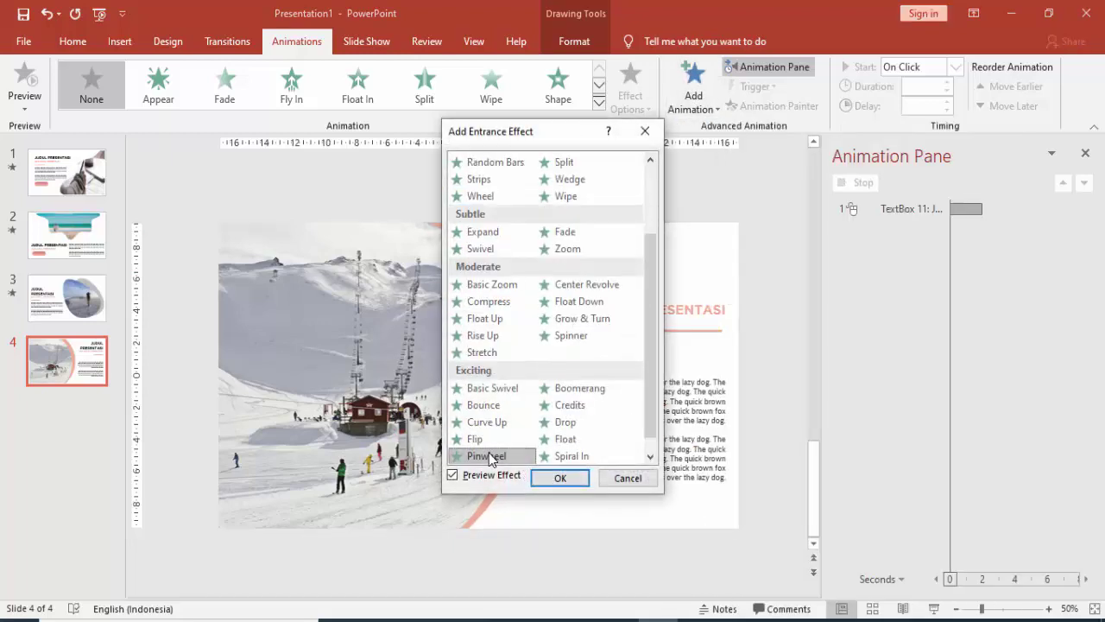
# Apply the Flip entrance effect to the JUDUL PRESENTASI title and preview it twice
pyautogui.moveTo(535, 133); pyautogui.dragTo(351, 152)
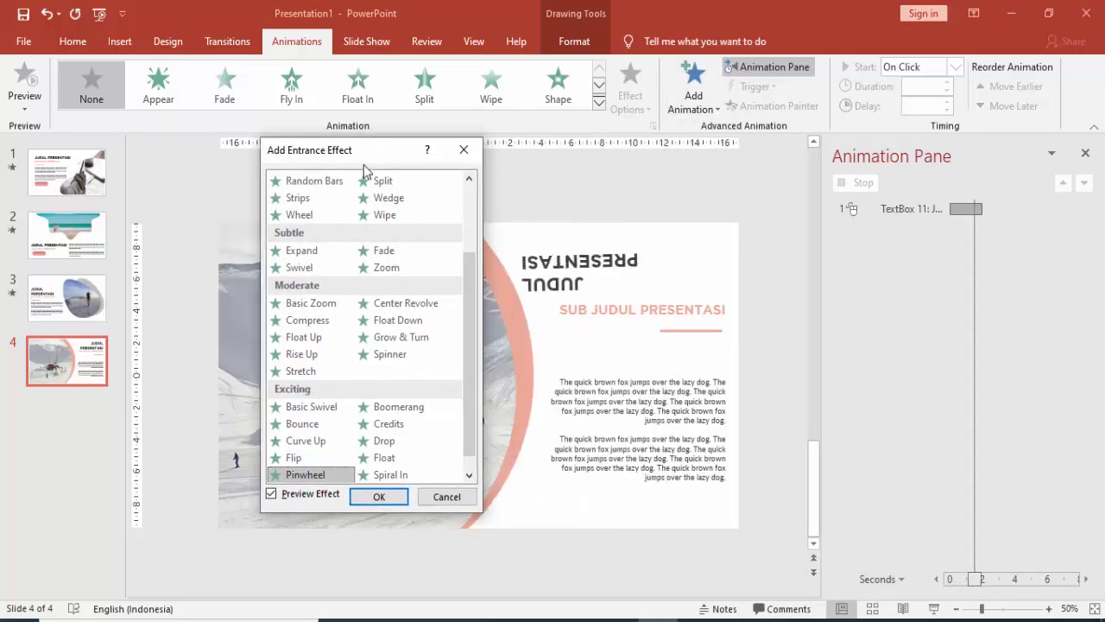
pyautogui.click(296, 462)
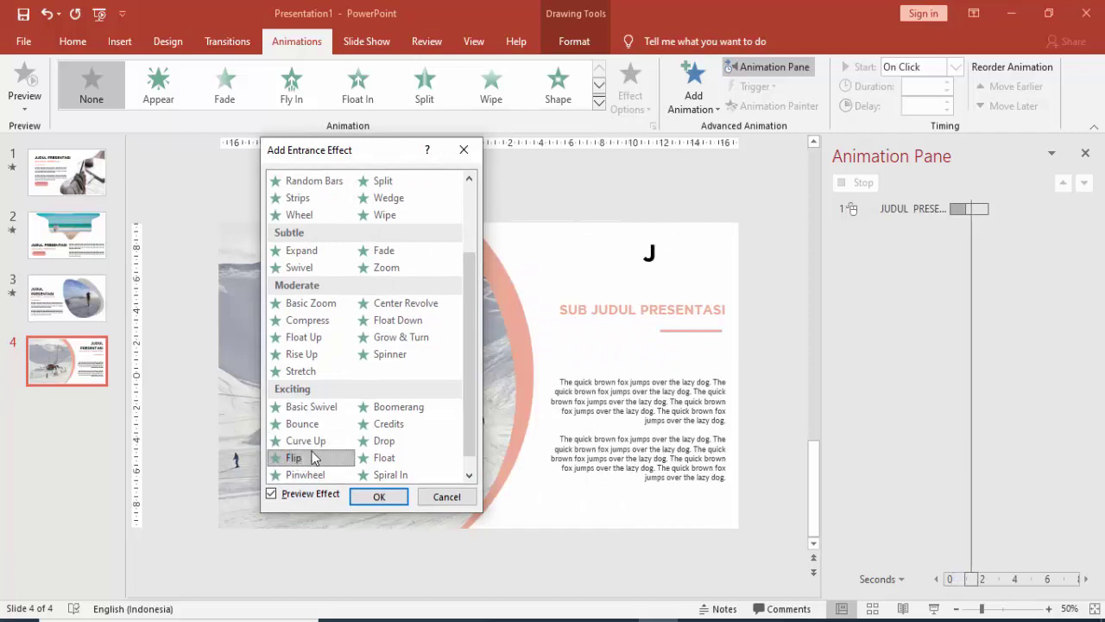
pyautogui.click(378, 497)
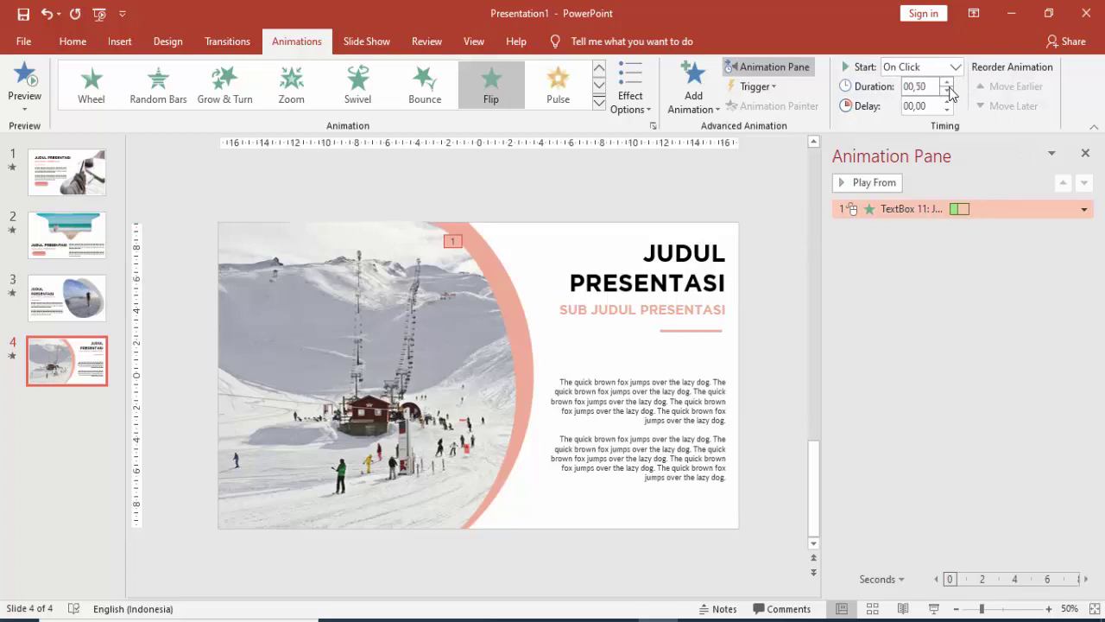
pyautogui.click(889, 183)
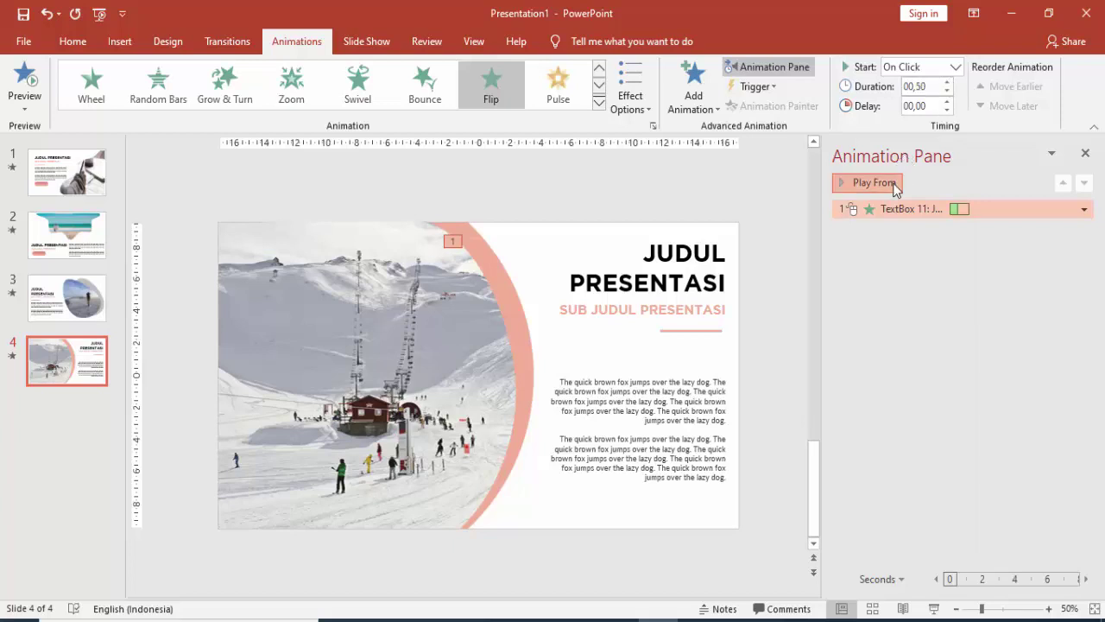
pyautogui.click(894, 182)
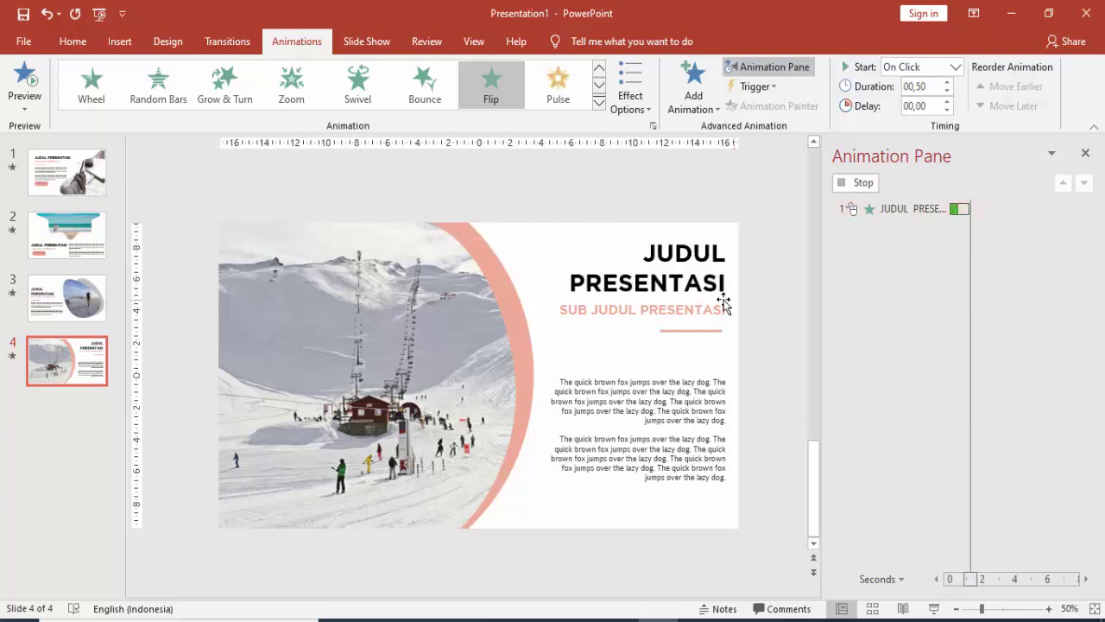
pyautogui.click(724, 304)
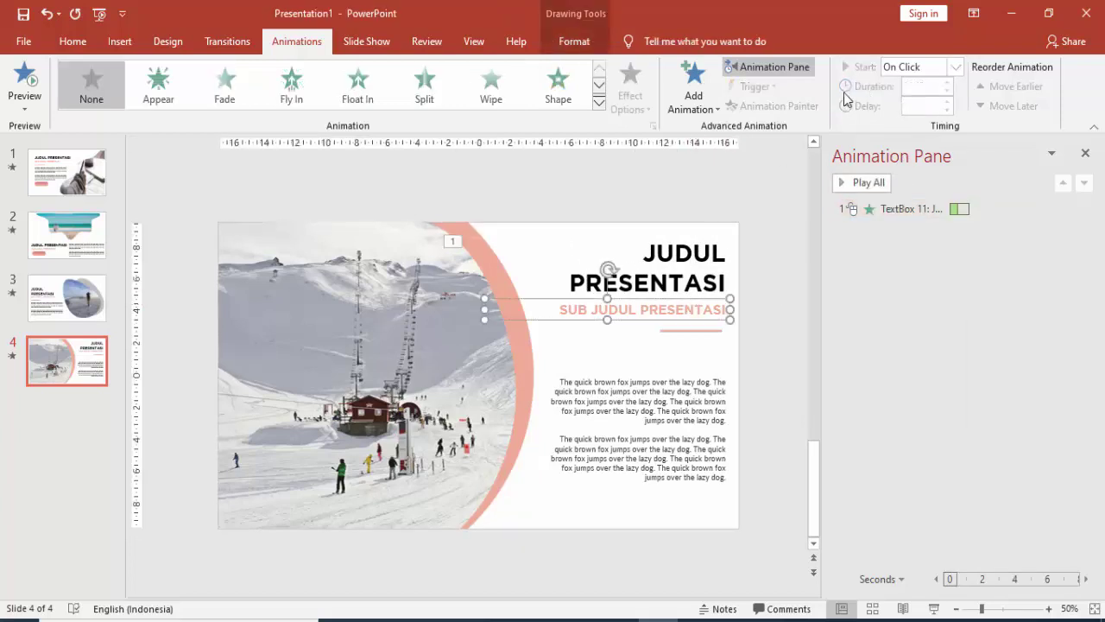
# Give the subtitle a Fly In entrance from the right, starting After Previous
pyautogui.click(693, 86)
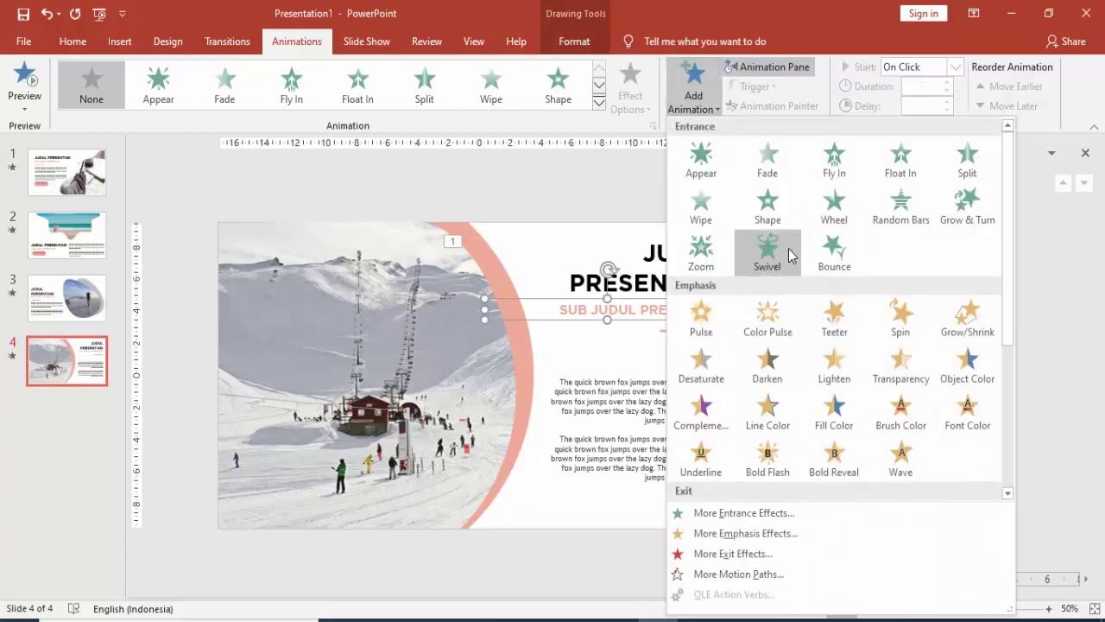
pyautogui.click(837, 173)
pyautogui.click(633, 87)
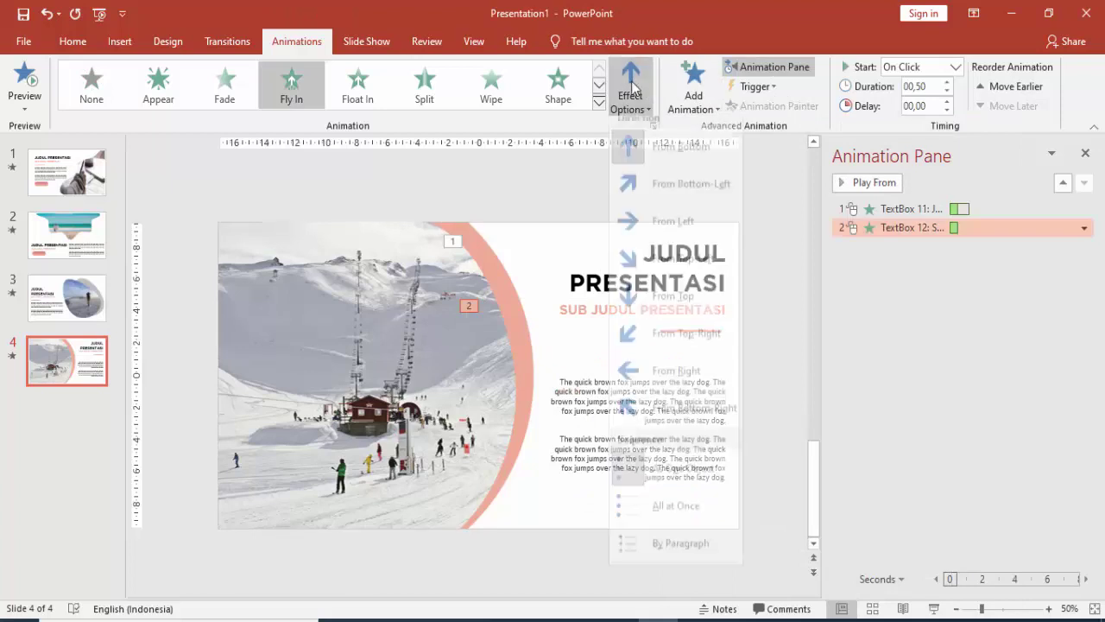
pyautogui.click(662, 373)
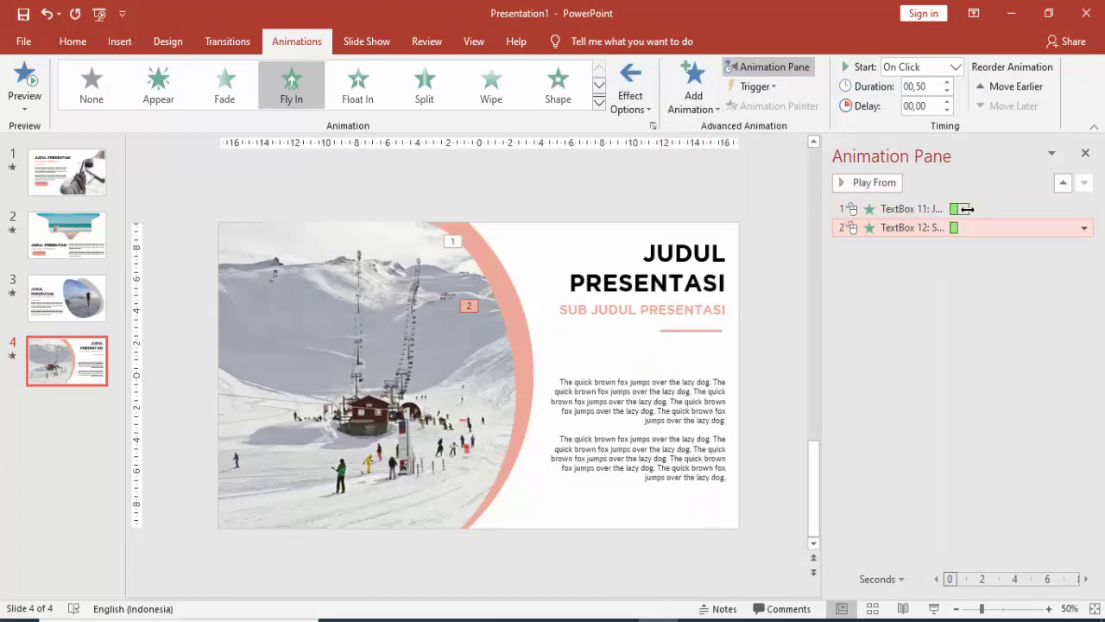
pyautogui.click(955, 67)
pyautogui.click(937, 116)
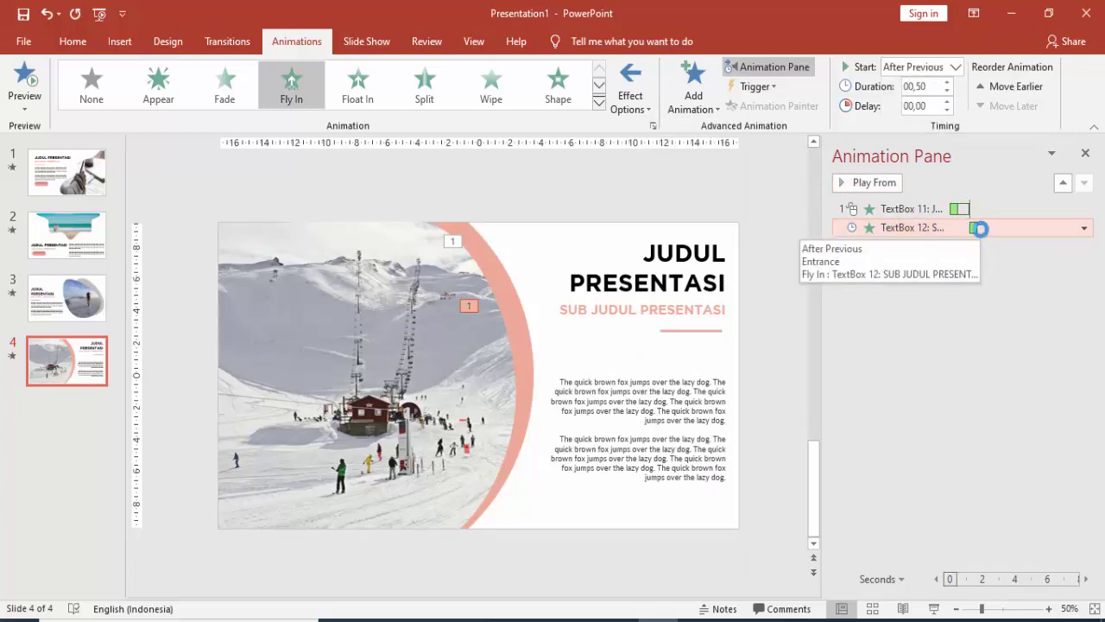
# Set the subtitle's fly-in to animate text by word with 60% delay
pyautogui.doubleClick(977, 227)
pyautogui.click(824, 422)
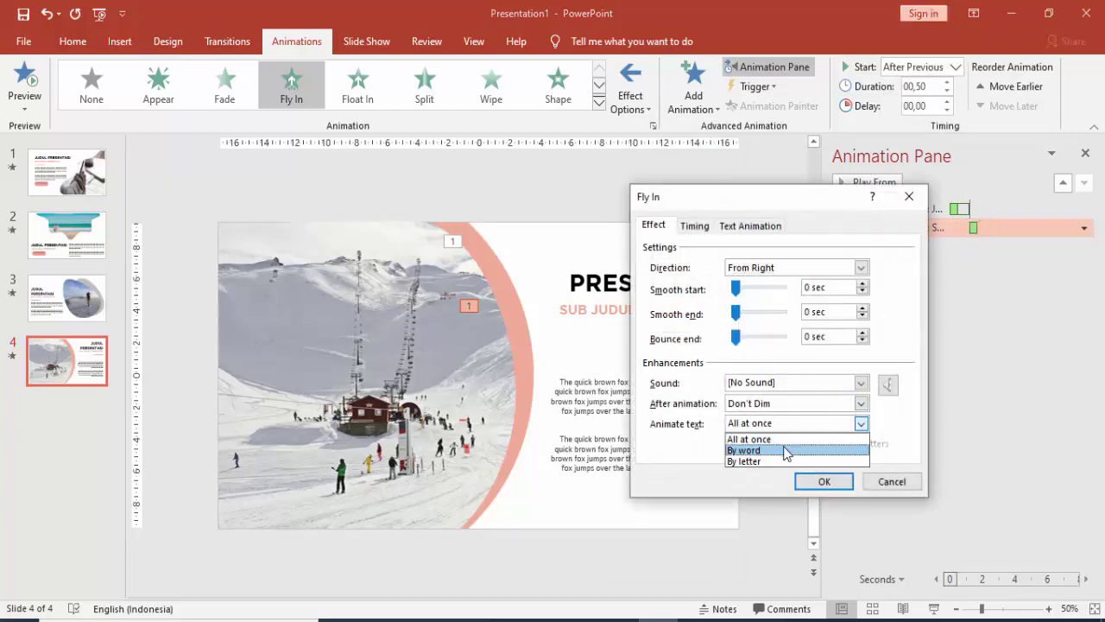
pyautogui.click(788, 450)
pyautogui.write('60')
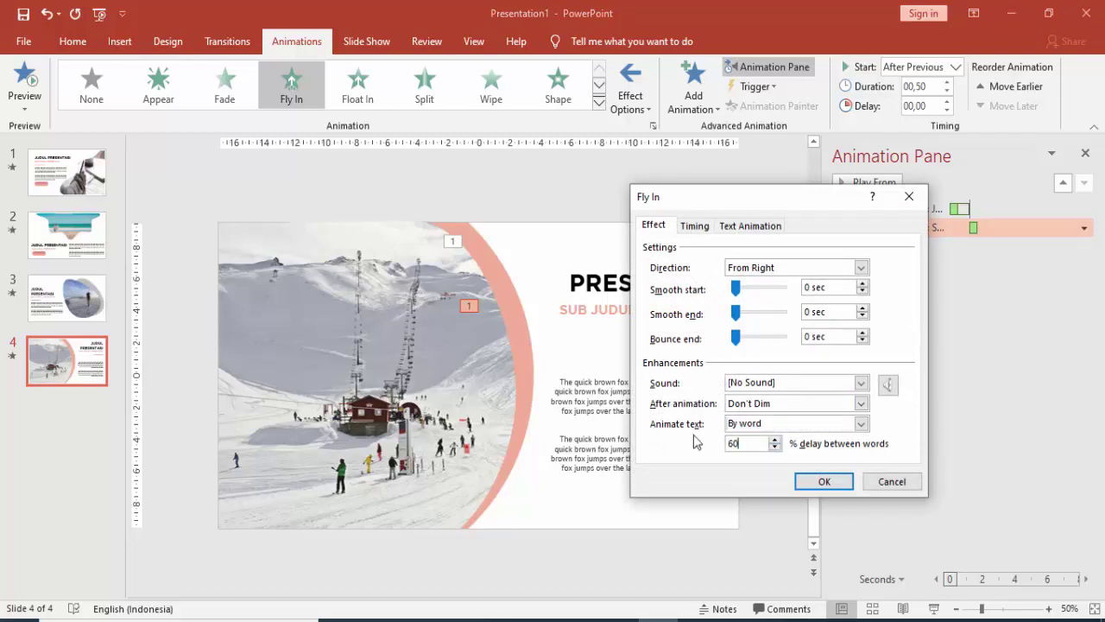
pyautogui.click(815, 481)
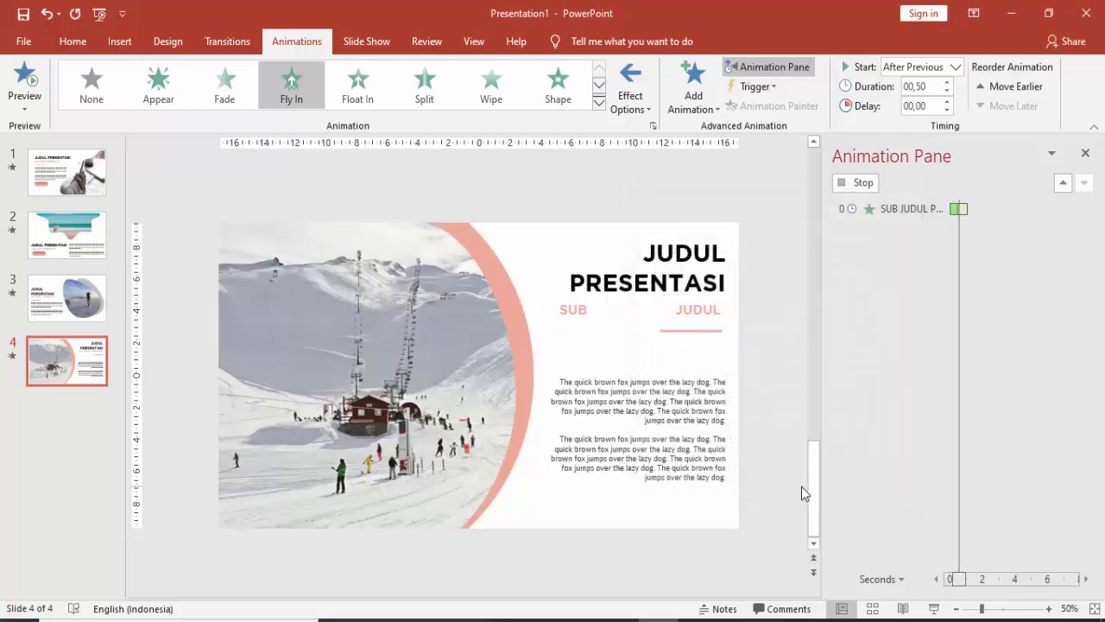
pyautogui.click(719, 331)
pyautogui.click(711, 105)
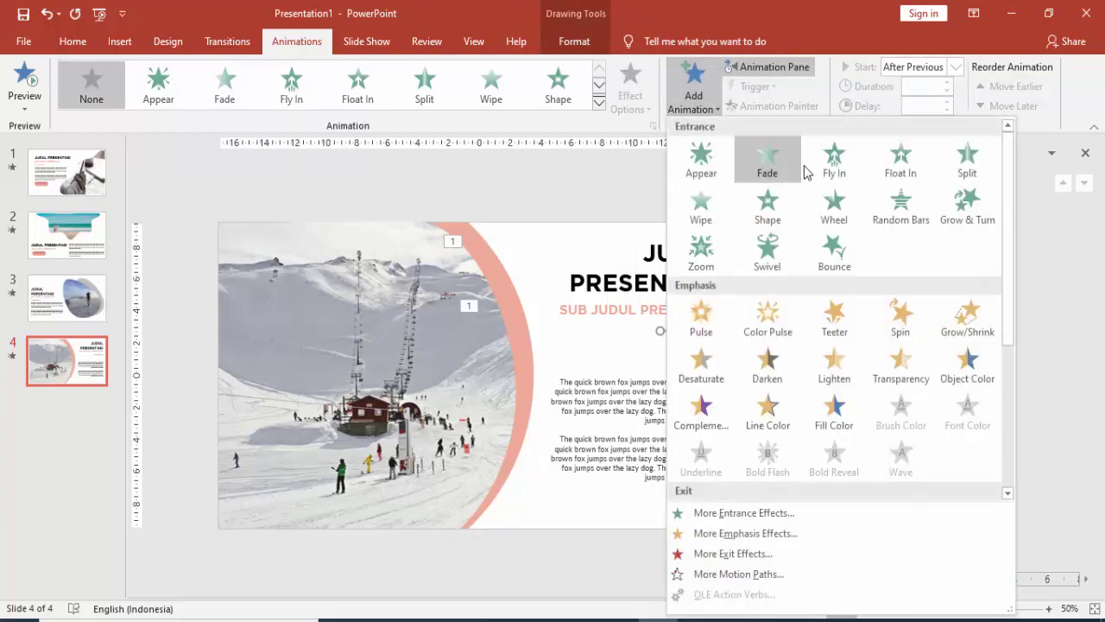
# Give the pink divider line a Wipe entrance from the right, starting With Previous
pyautogui.click(701, 199)
pyautogui.click(631, 95)
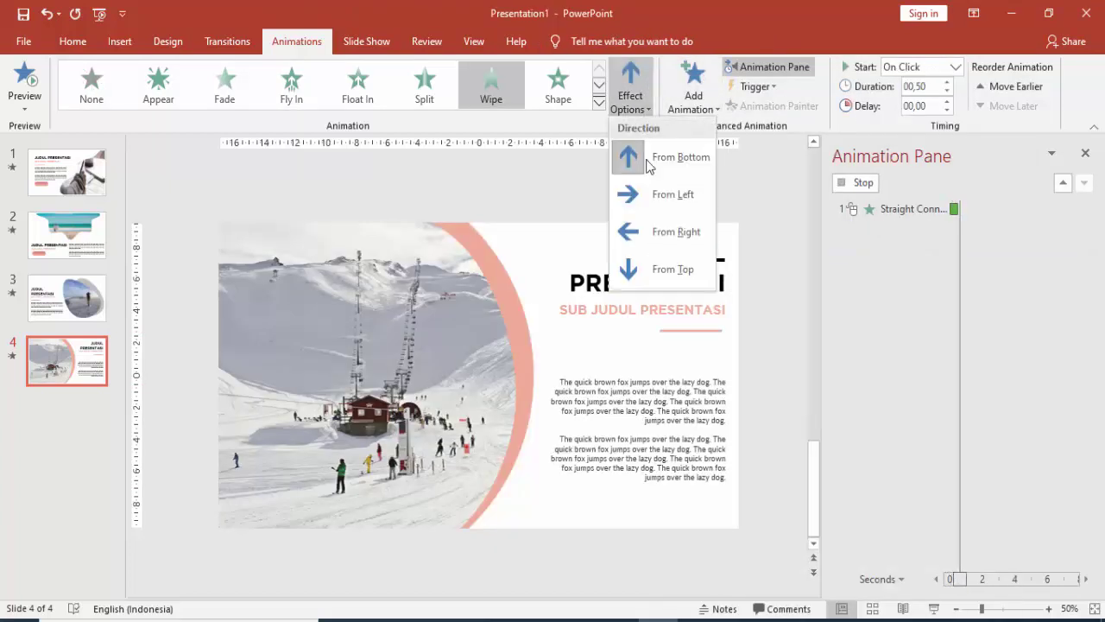
pyautogui.click(670, 227)
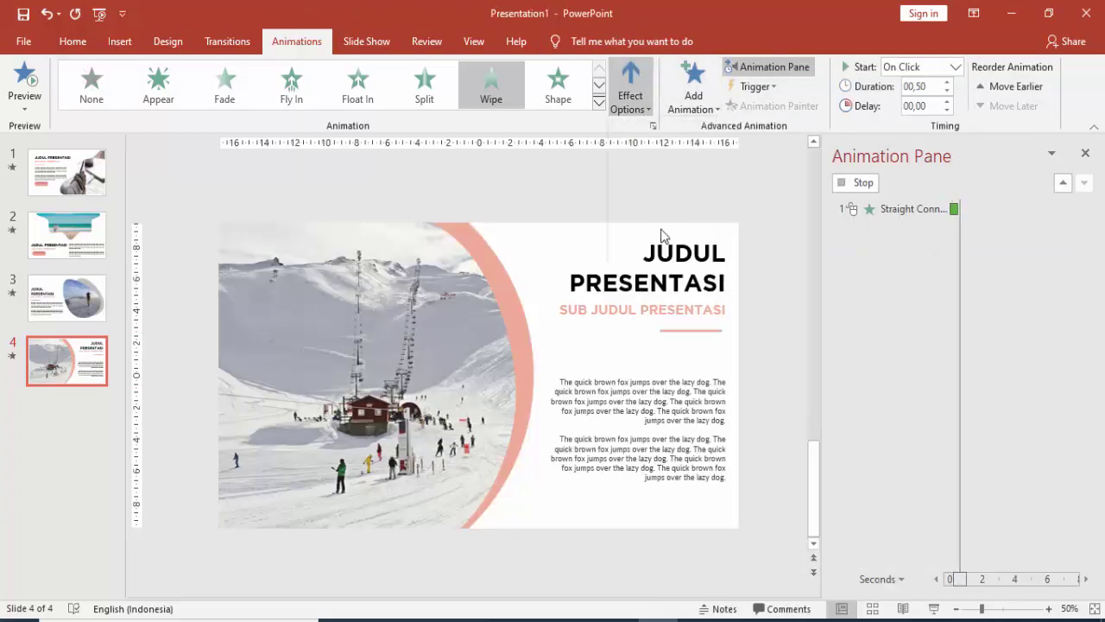
pyautogui.click(955, 66)
pyautogui.click(927, 104)
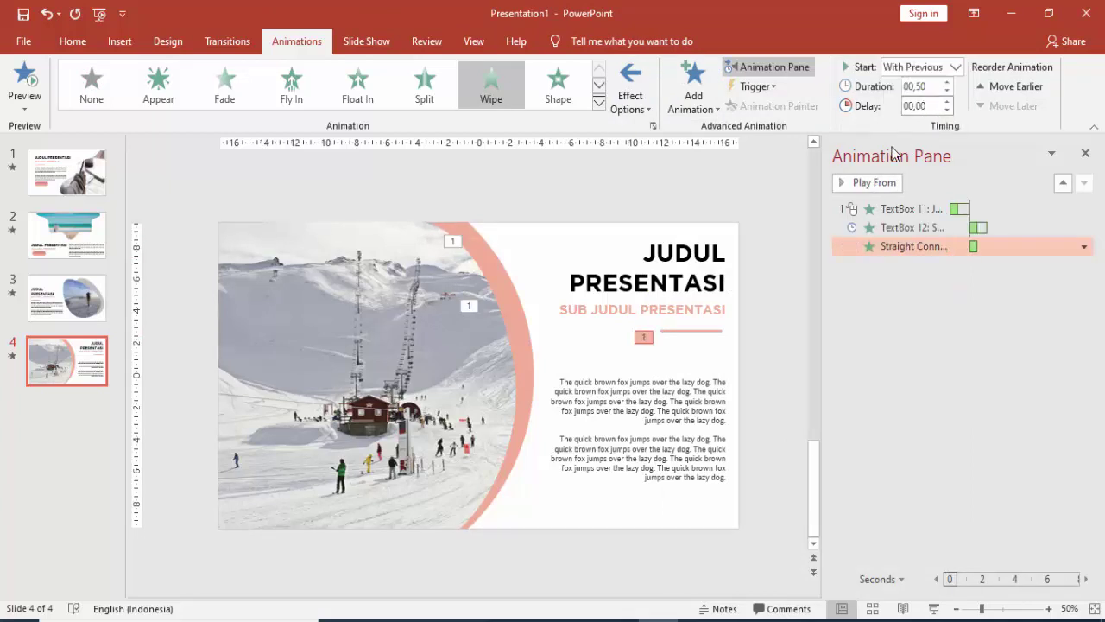
pyautogui.click(689, 408)
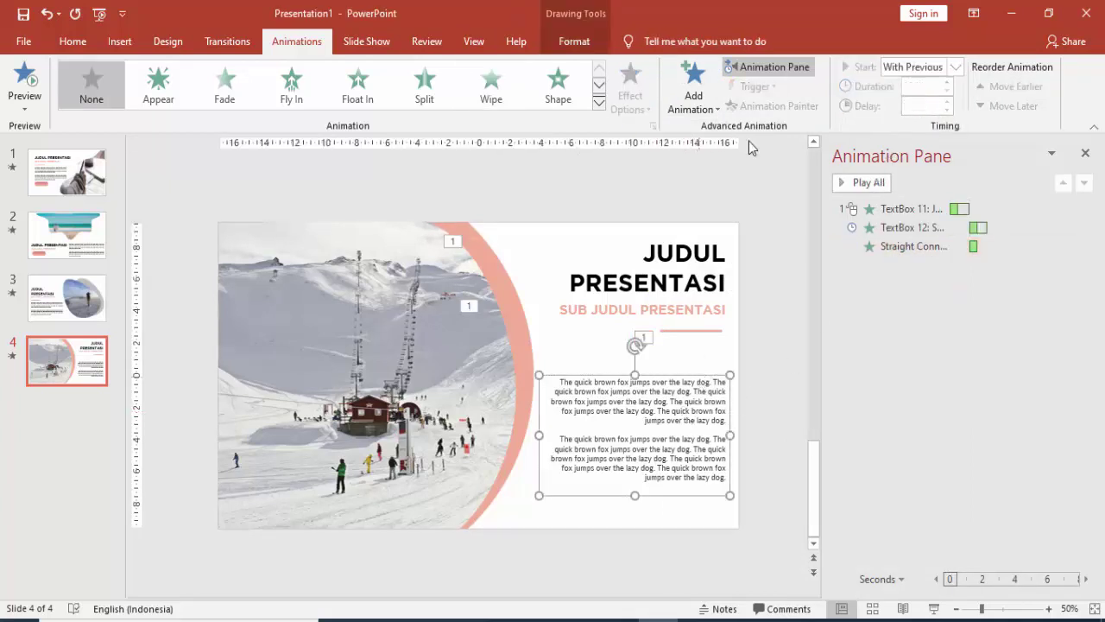
# Give the body text box a Zoom entrance with Start set to After Previous
pyautogui.click(694, 86)
pyautogui.press('Escape')
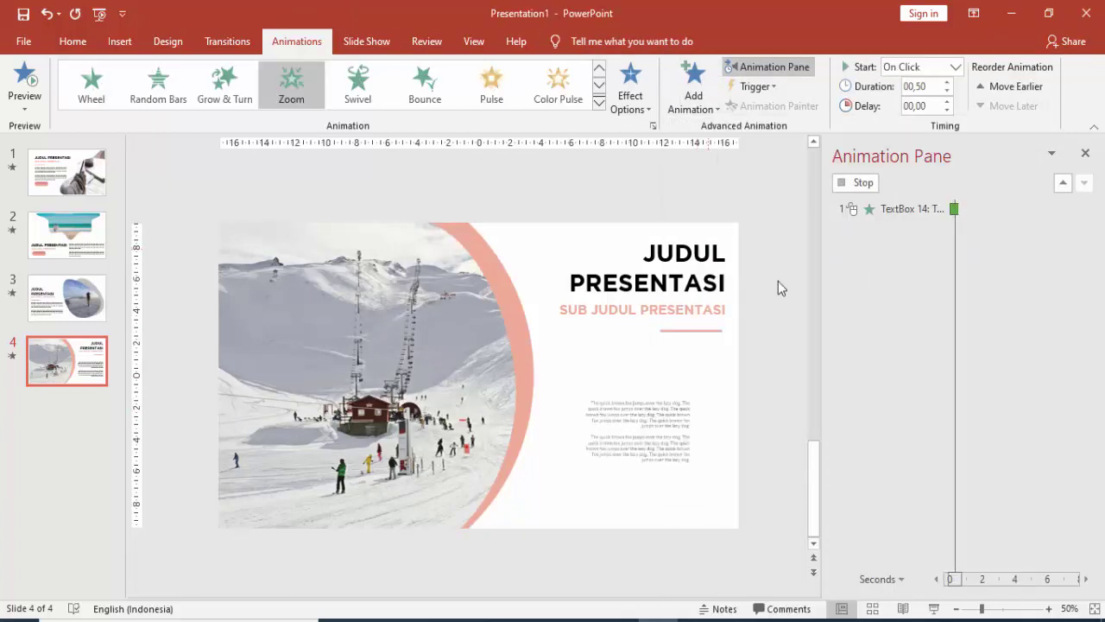
pyautogui.click(954, 67)
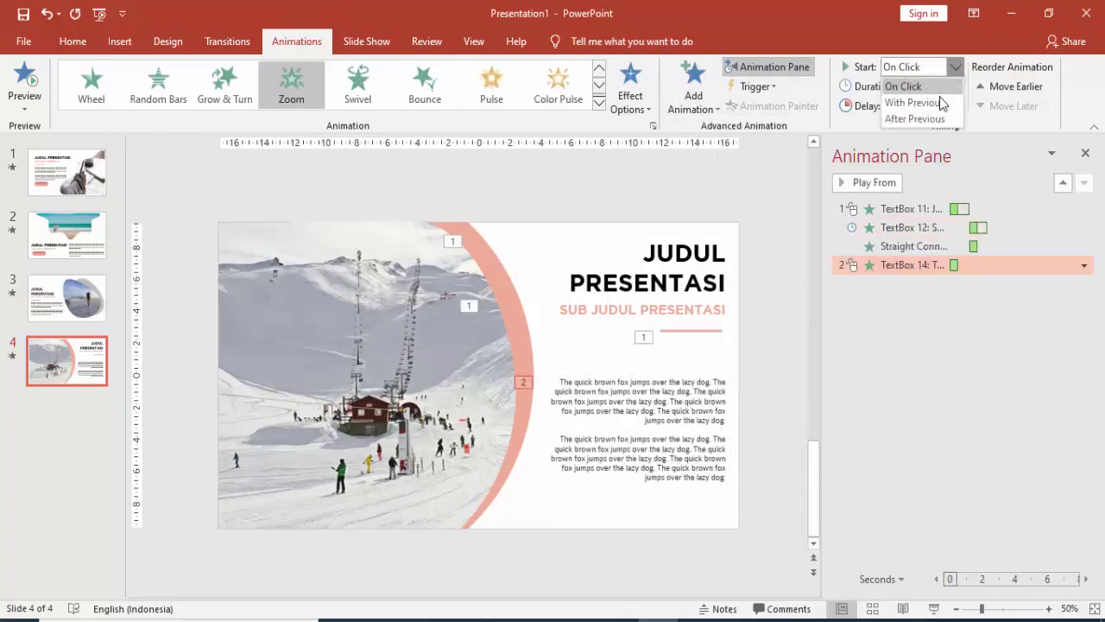
pyautogui.click(937, 115)
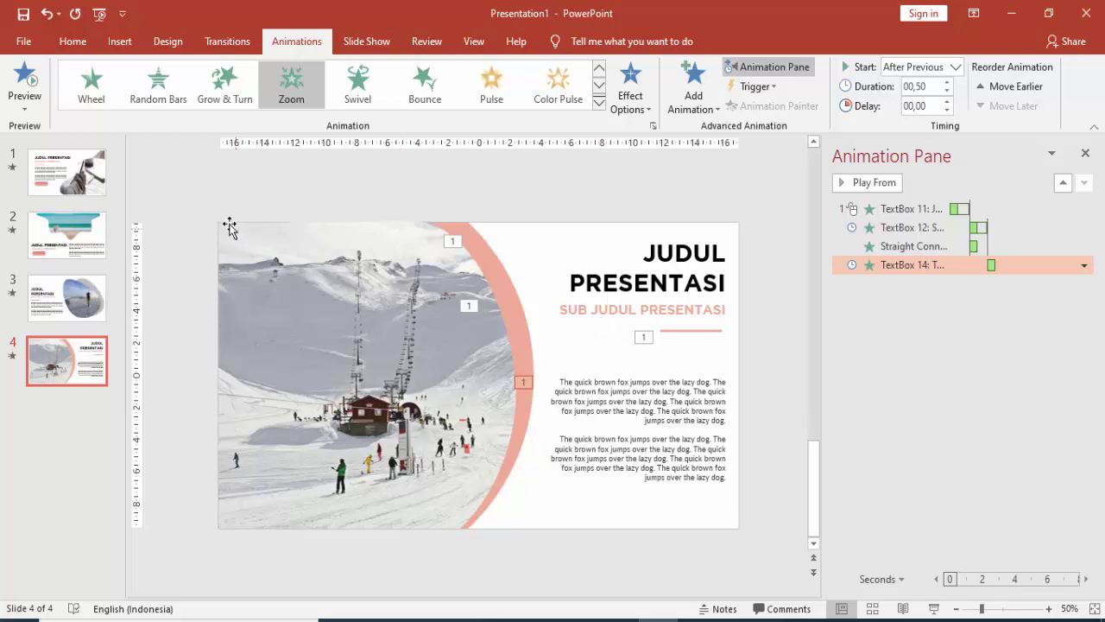
pyautogui.click(98, 198)
# Run the slide show from slide 1 through all four slides, then exit back to editing
pyautogui.click(905, 606)
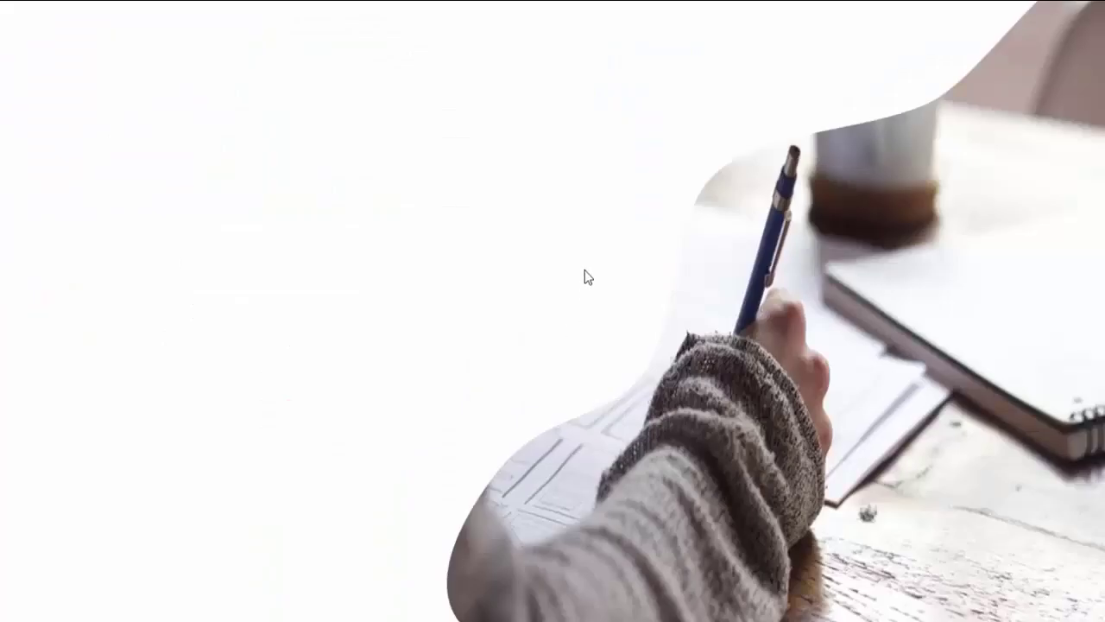
pyautogui.click(691, 300)
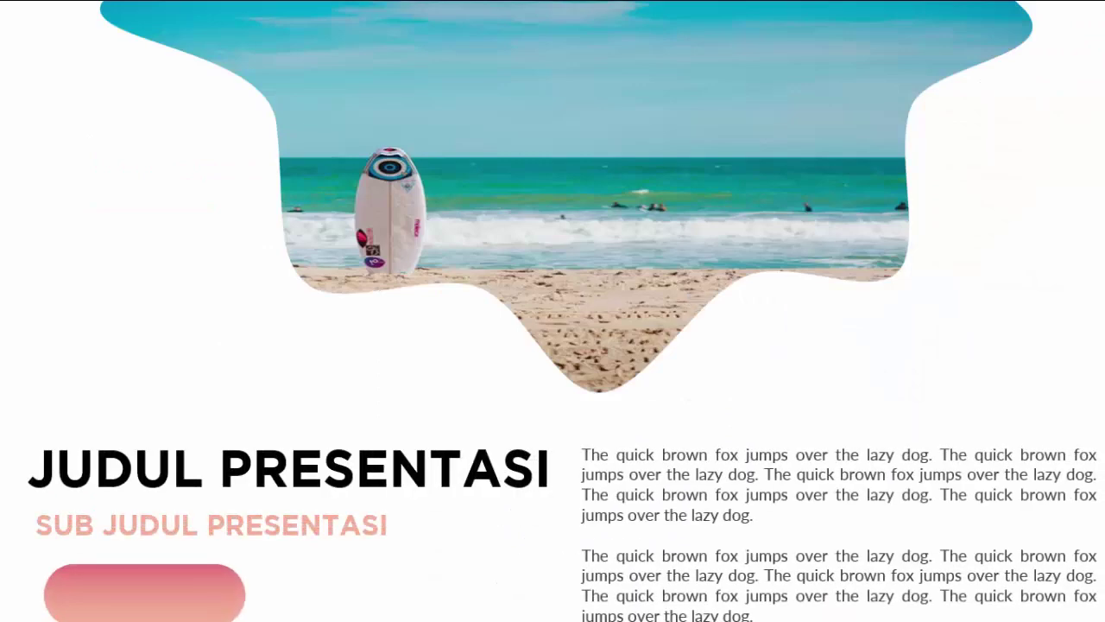
pyautogui.click(734, 346)
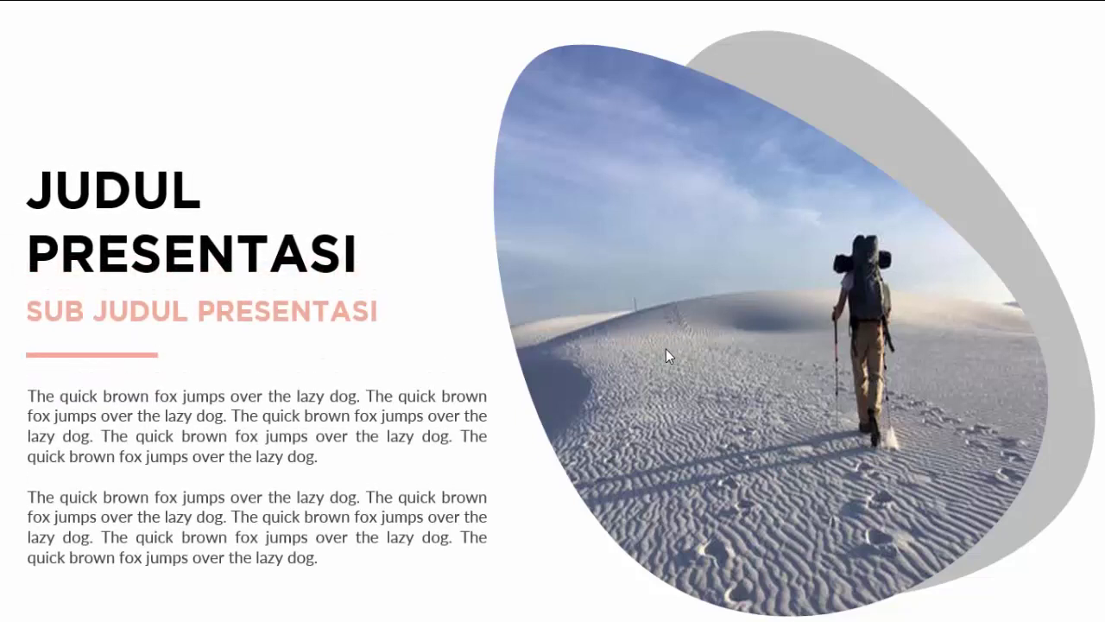
pyautogui.click(652, 314)
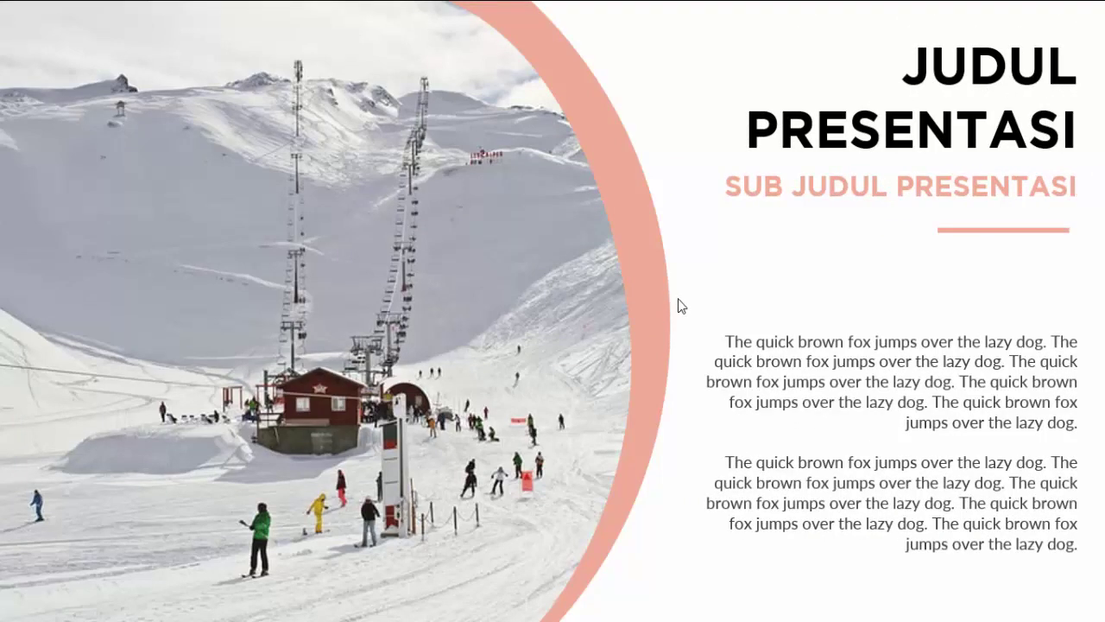
pyautogui.click(721, 362)
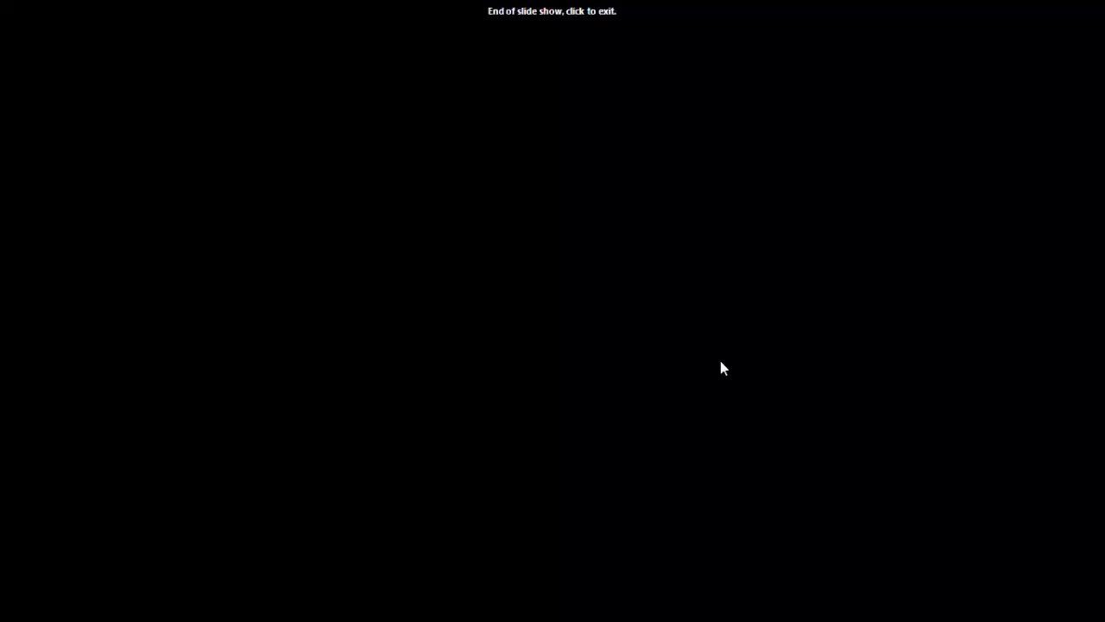
pyautogui.click(722, 367)
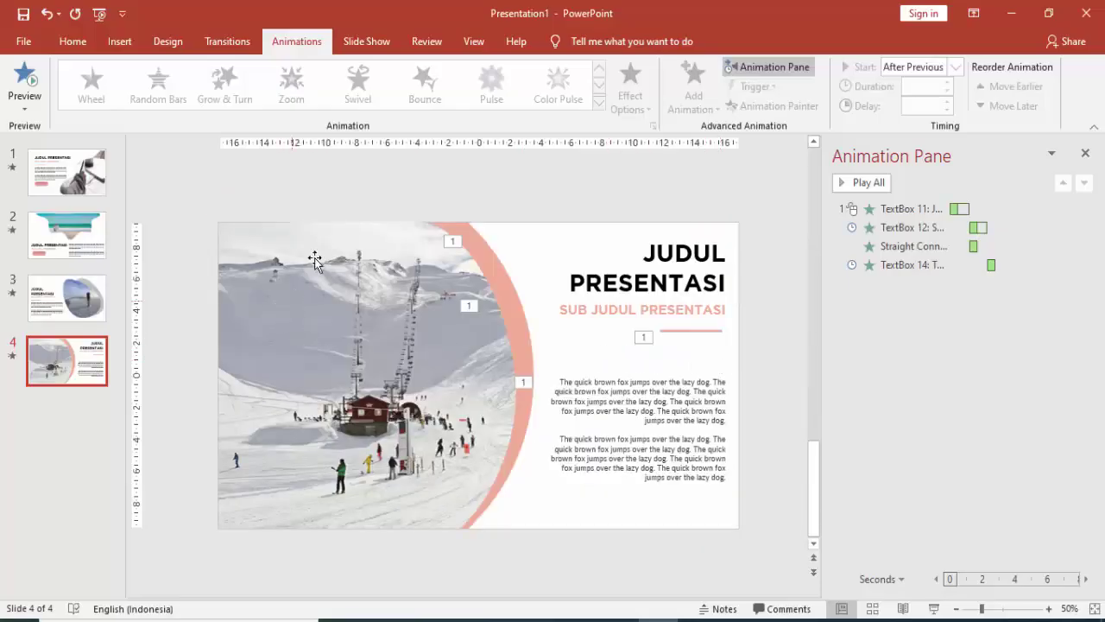